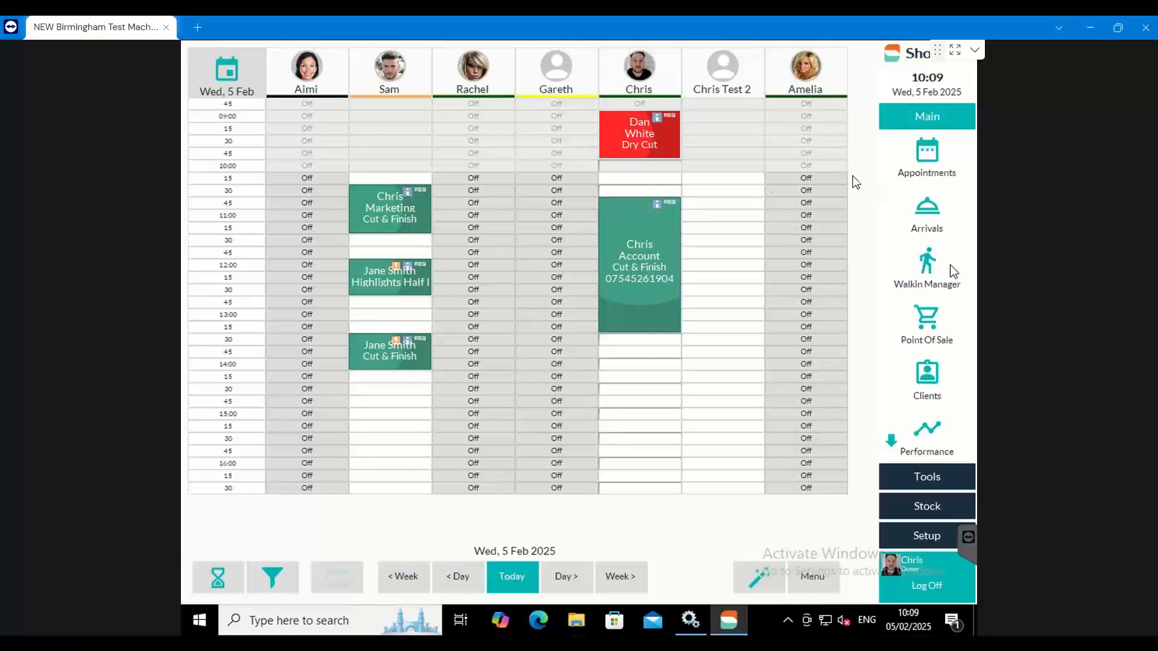
Step: Open the sales discount reasons configuration and bring up the existing BIRTHDAY discount reason
click(914, 539)
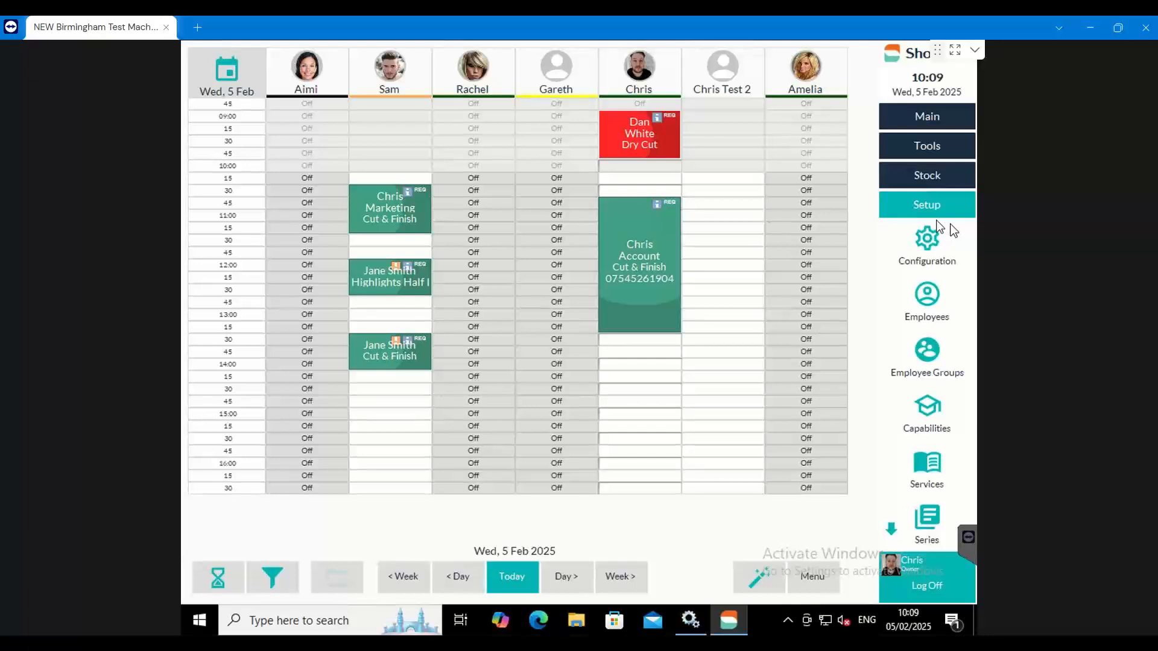
click(925, 238)
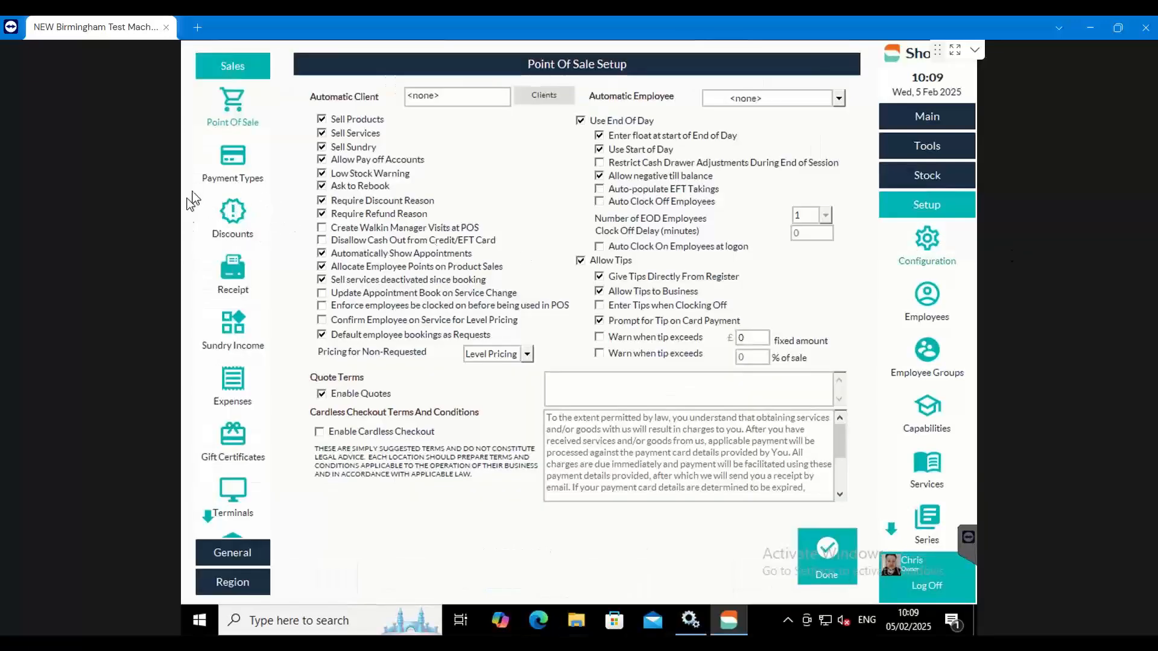
click(228, 217)
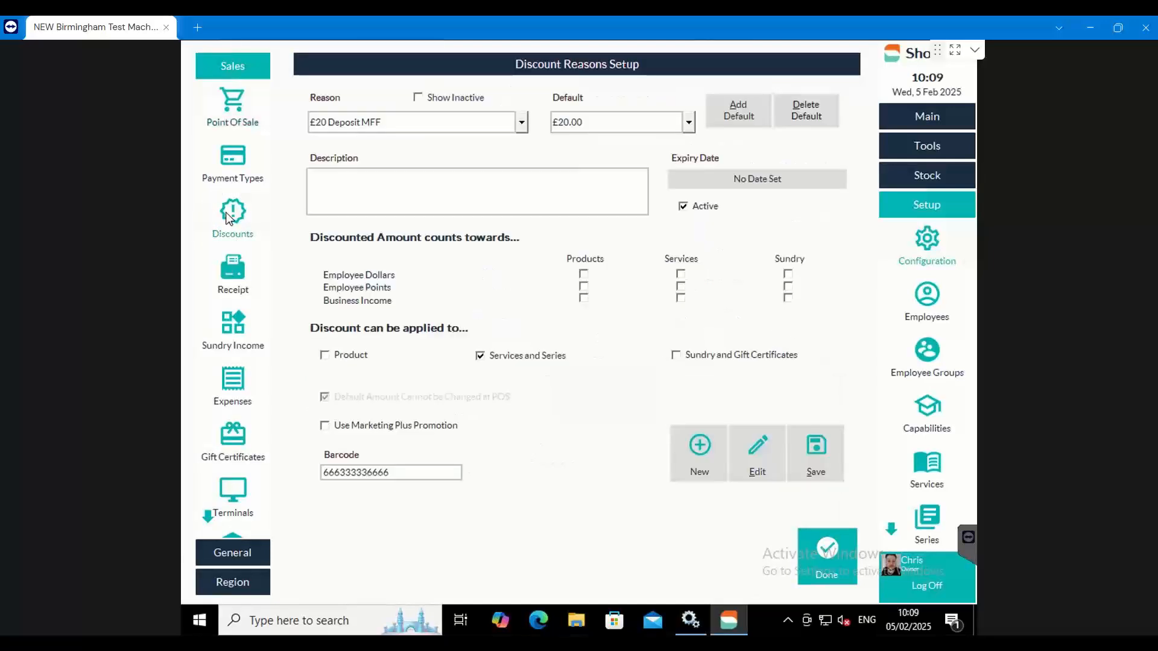
click(522, 125)
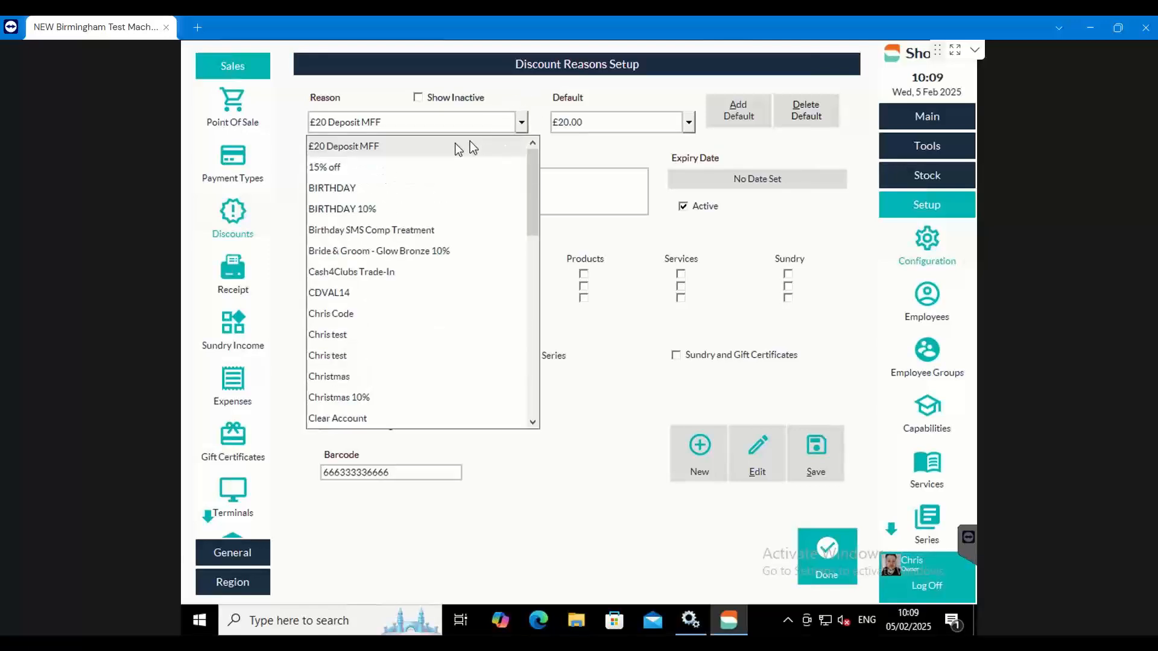
click(354, 188)
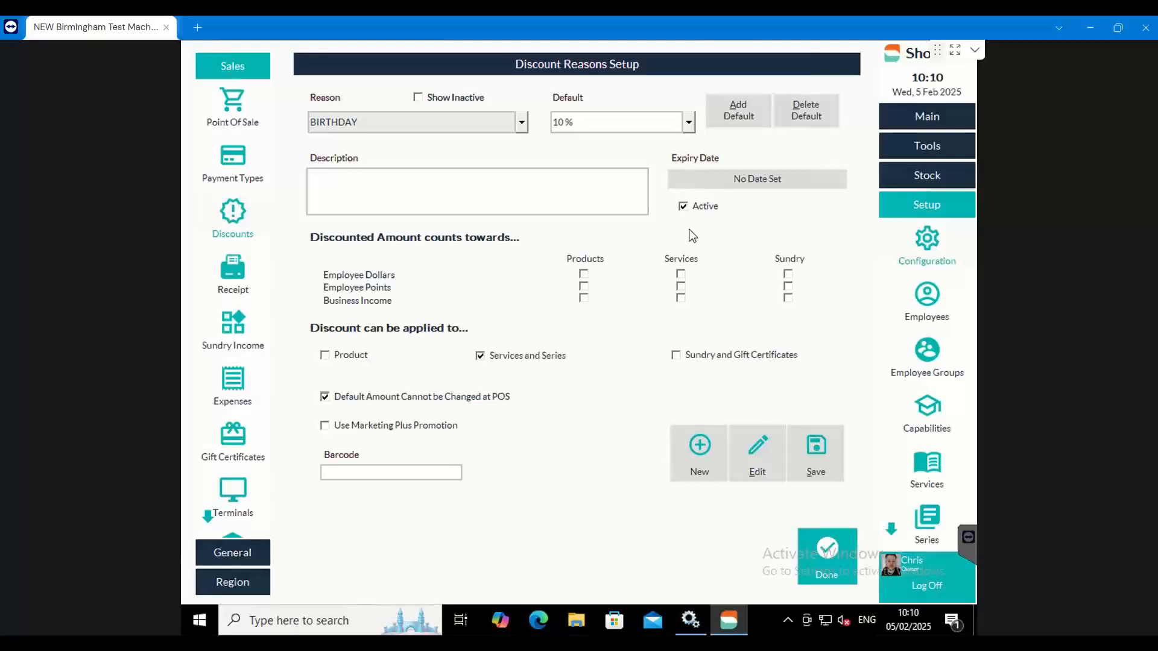
Step: Create a new discount reason named Val14
click(707, 443)
text(Val14)
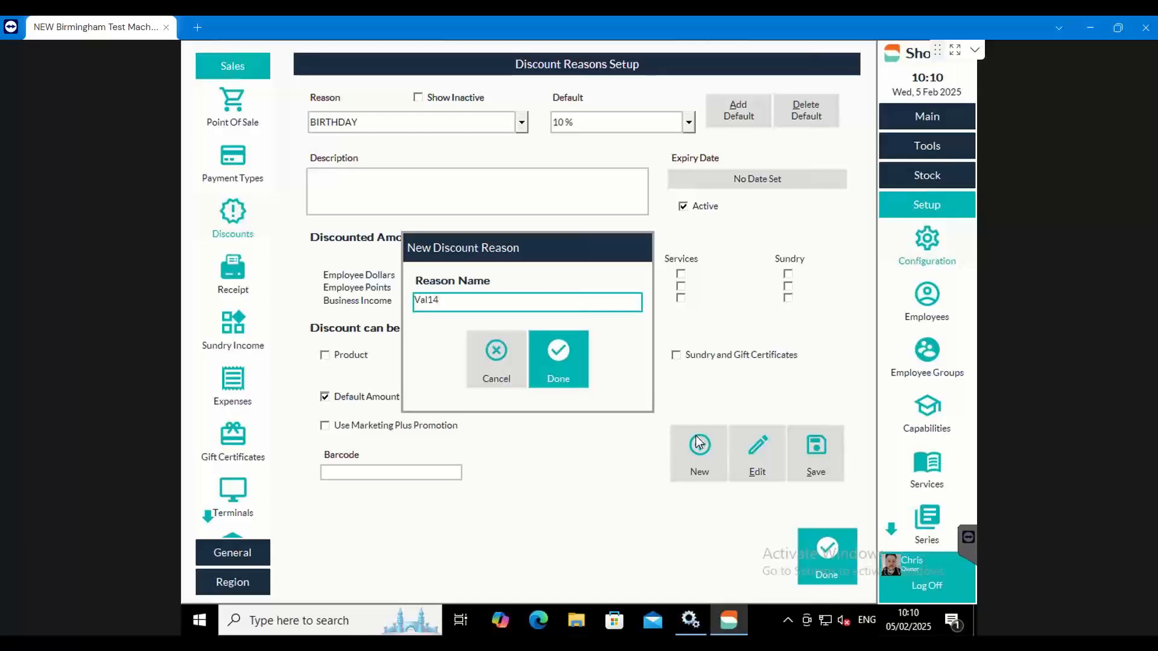
click(567, 353)
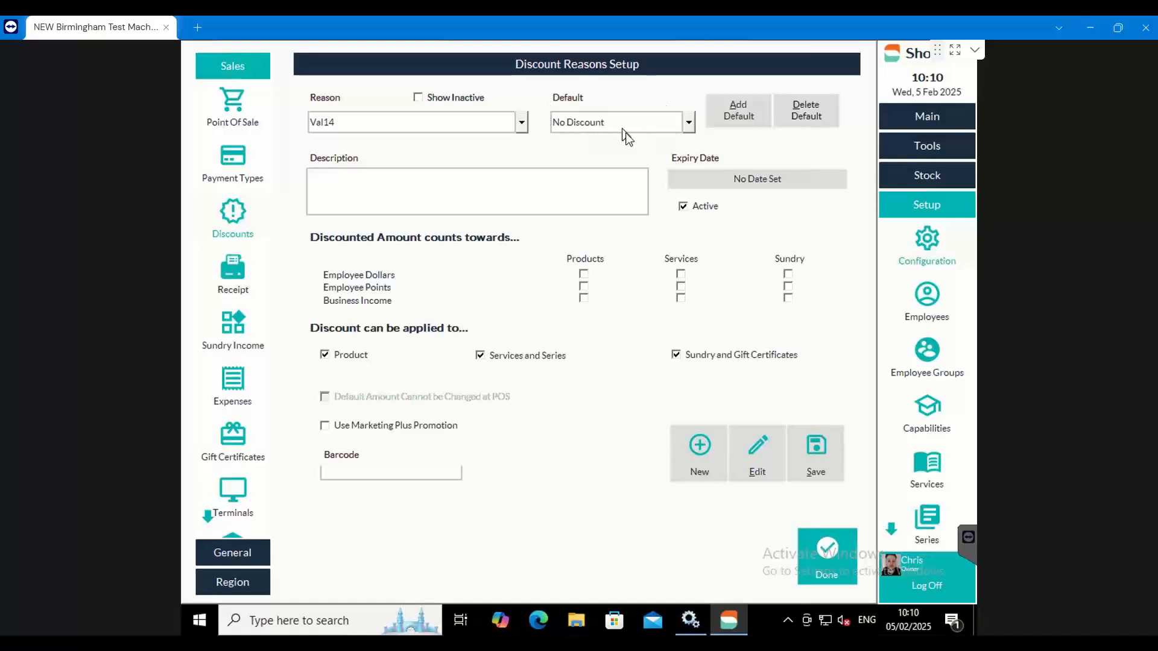
Step: Add a new 14% default discount value and choose it as the default for Val14
click(689, 124)
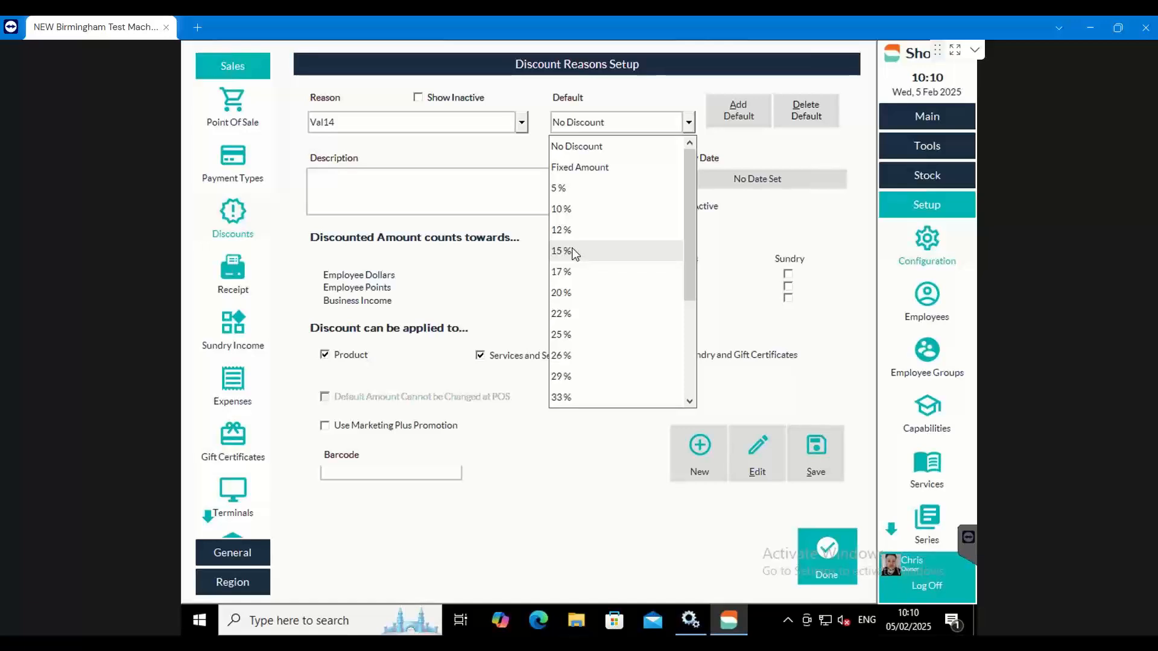
click(730, 111)
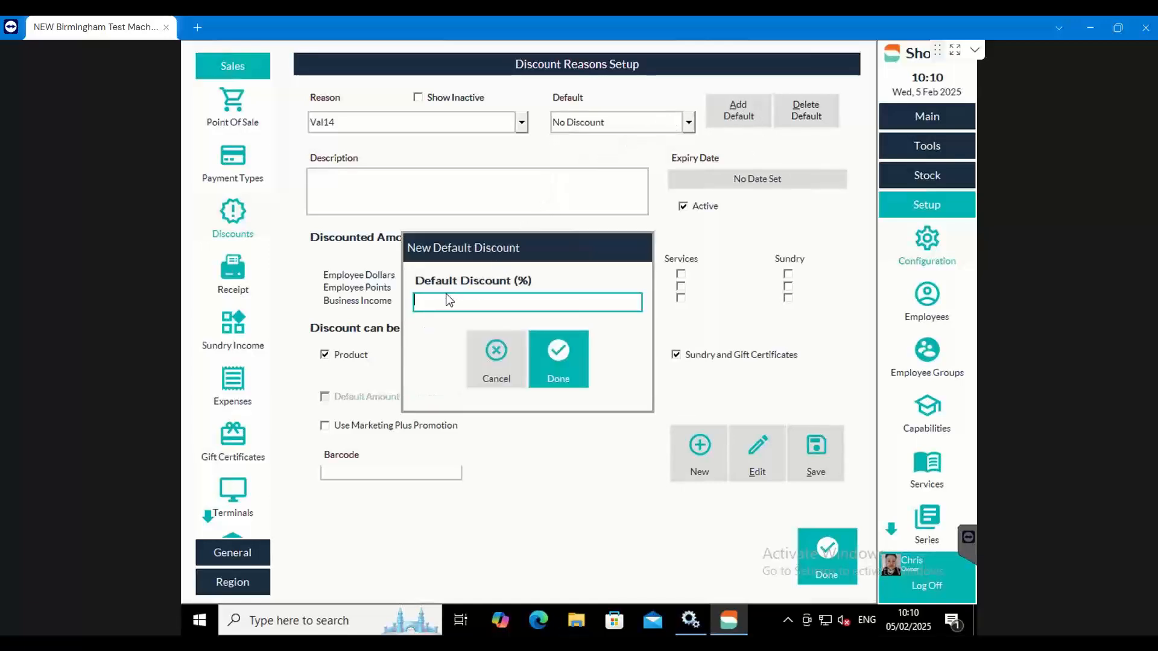
text(10)
click(559, 351)
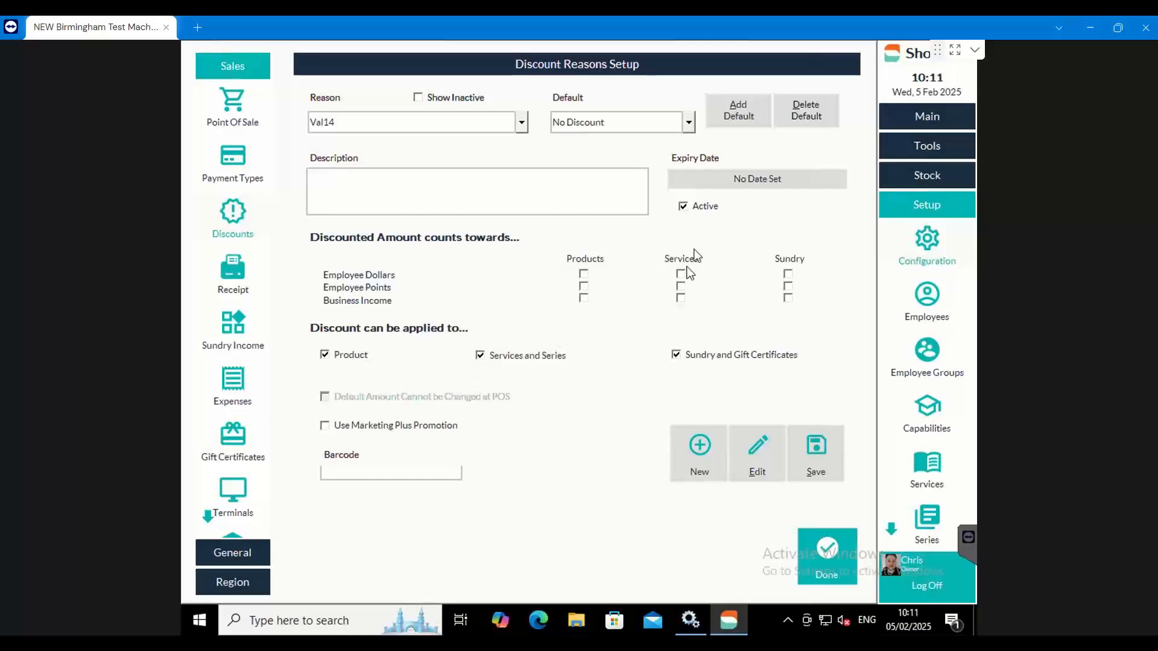
click(689, 124)
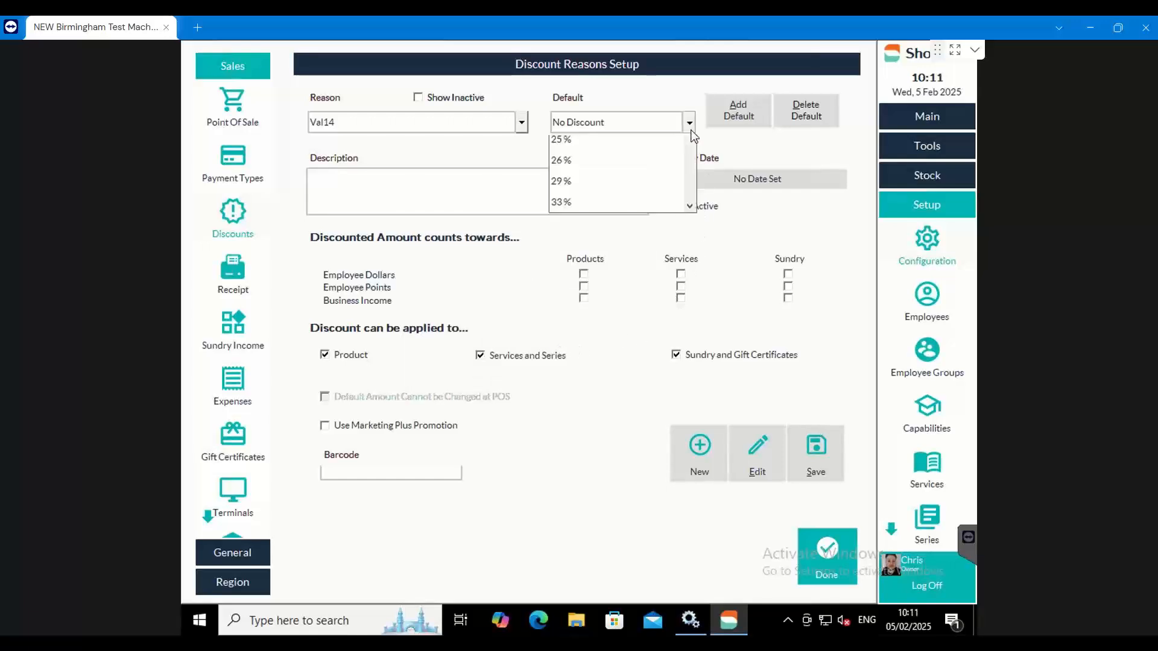
drag(691, 181, 690, 310)
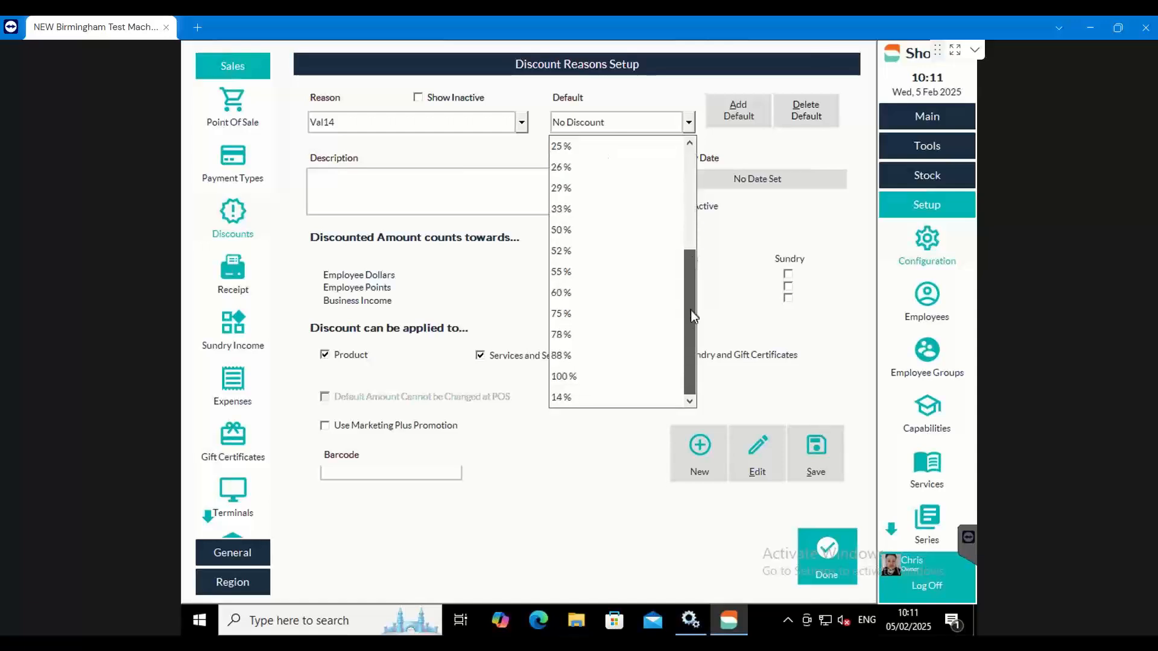
click(574, 398)
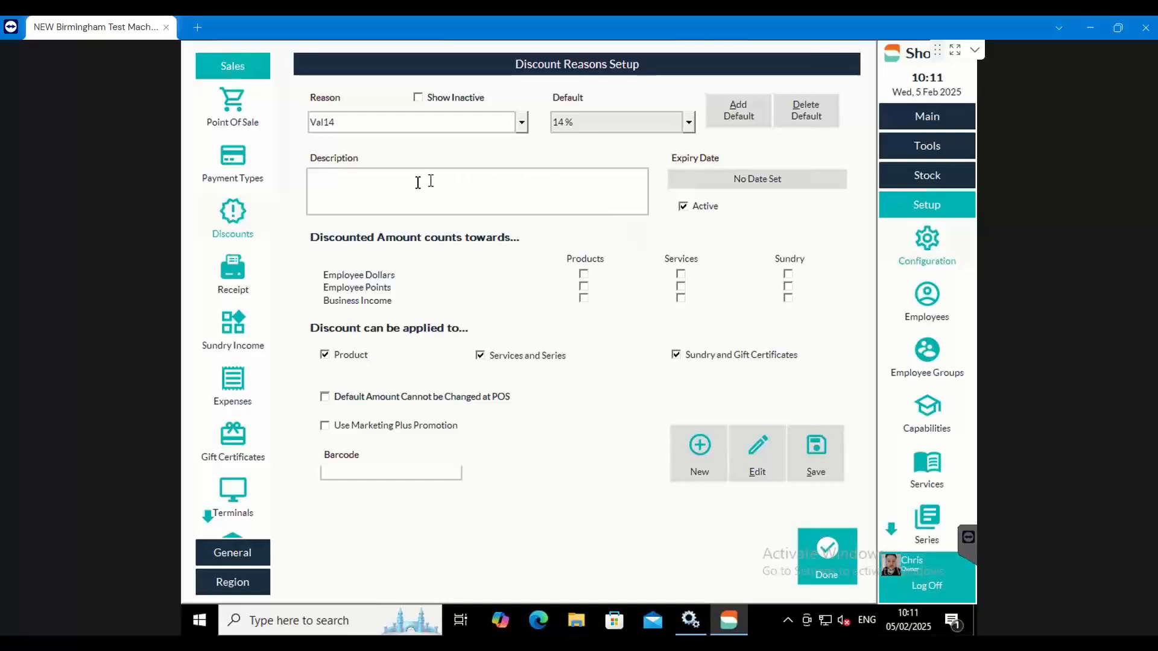
Step: Describe the Val14 discount as "Valentines Day" and set its expiry date to 30/04/2025
click(386, 189)
text(Valen)
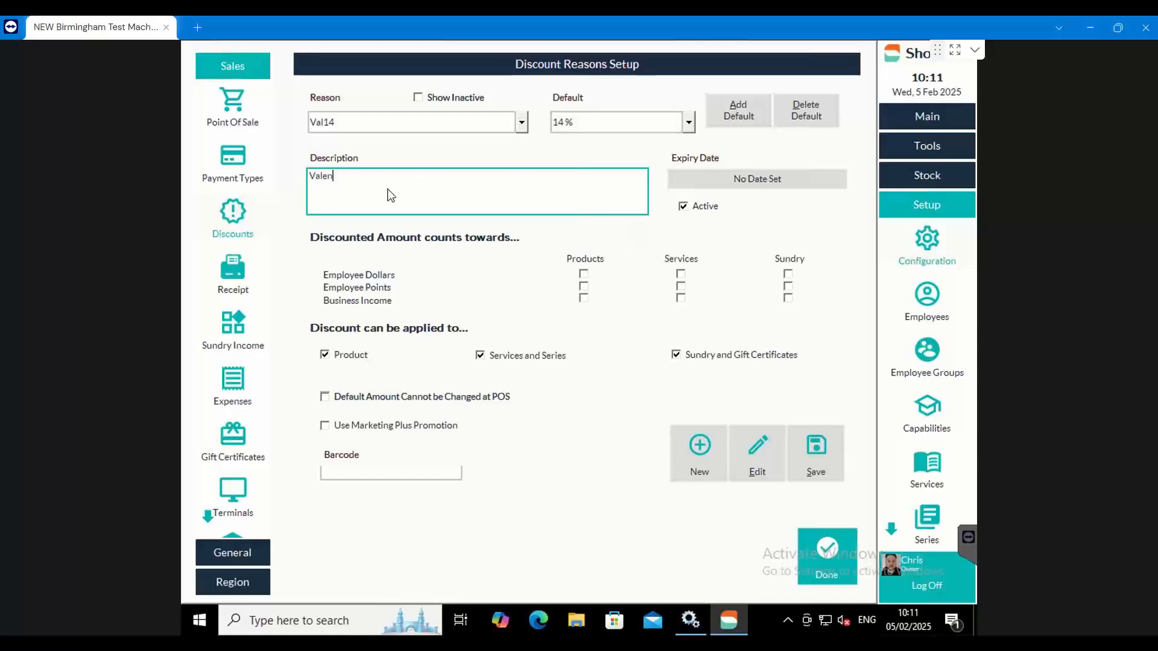
text(tines Day)
click(771, 181)
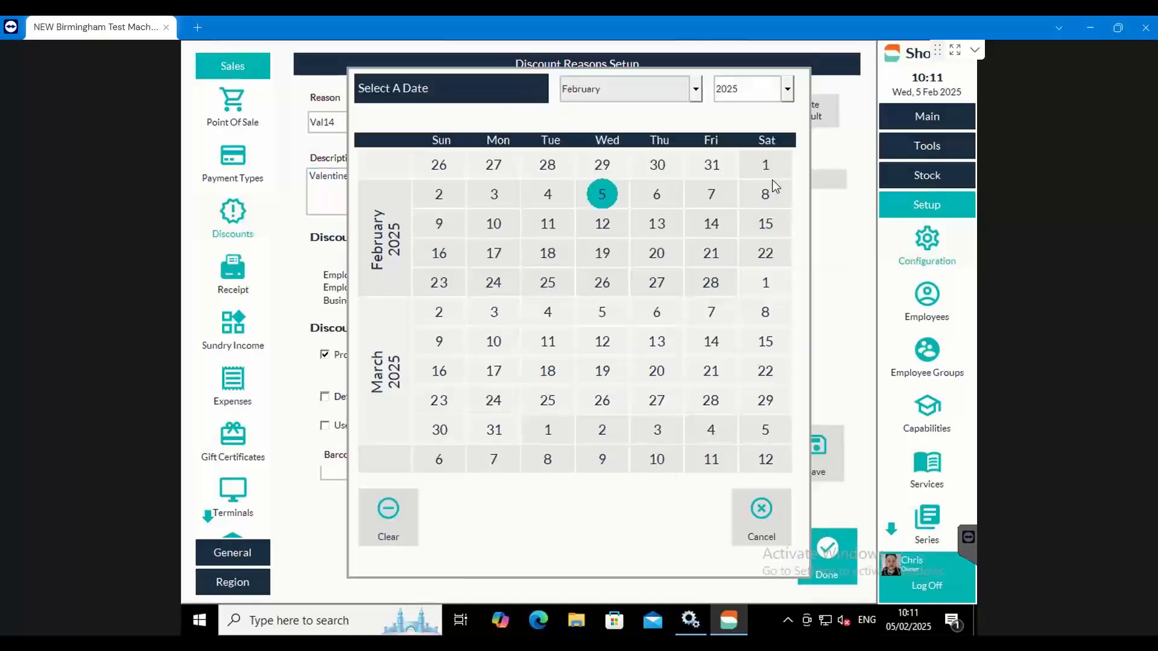
scroll(642, 501, down, 2)
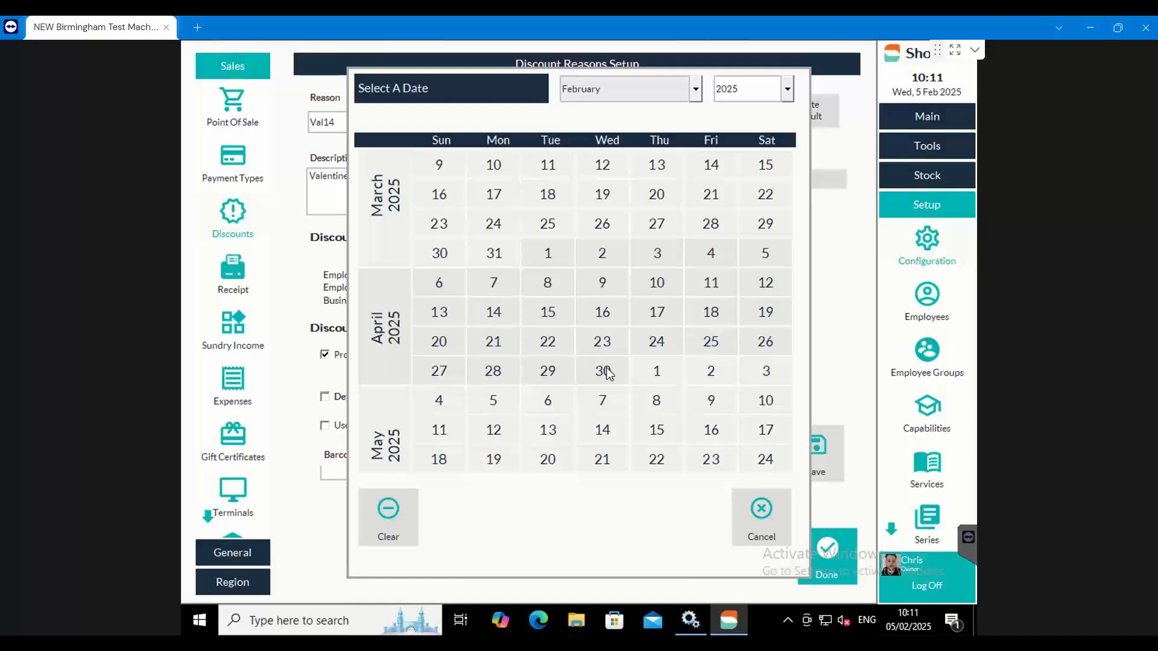
click(603, 370)
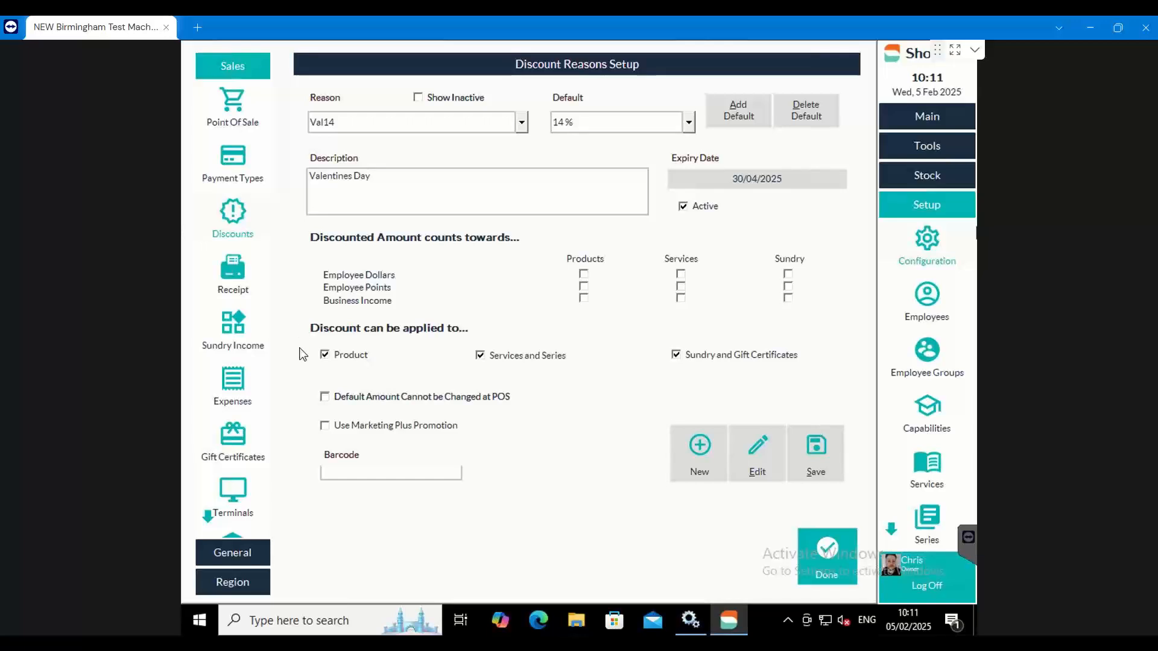
Step: Restrict Val14 to Services and Series, lock its default amount at POS, then save it and close the configuration
click(325, 355)
click(325, 398)
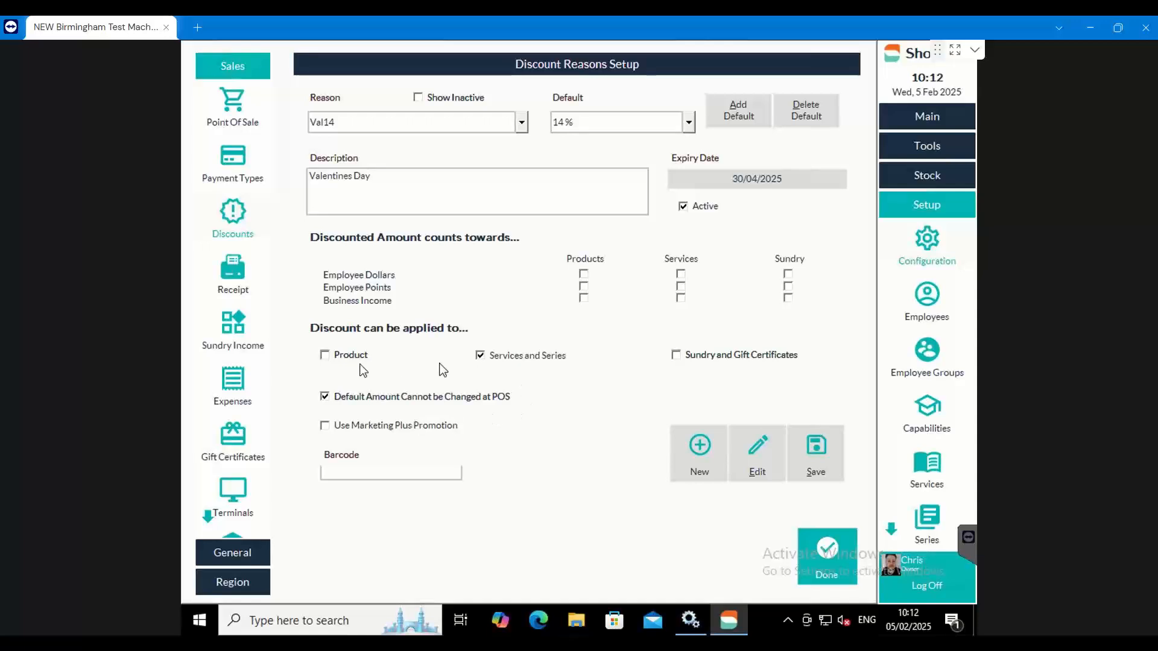
click(801, 446)
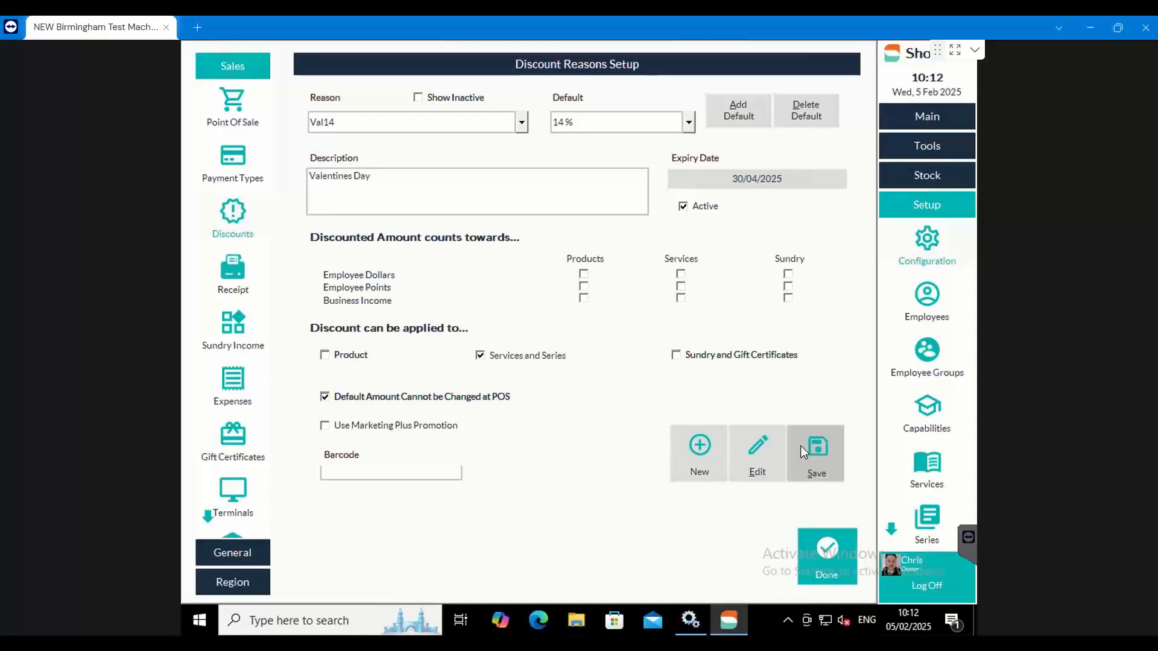
click(820, 546)
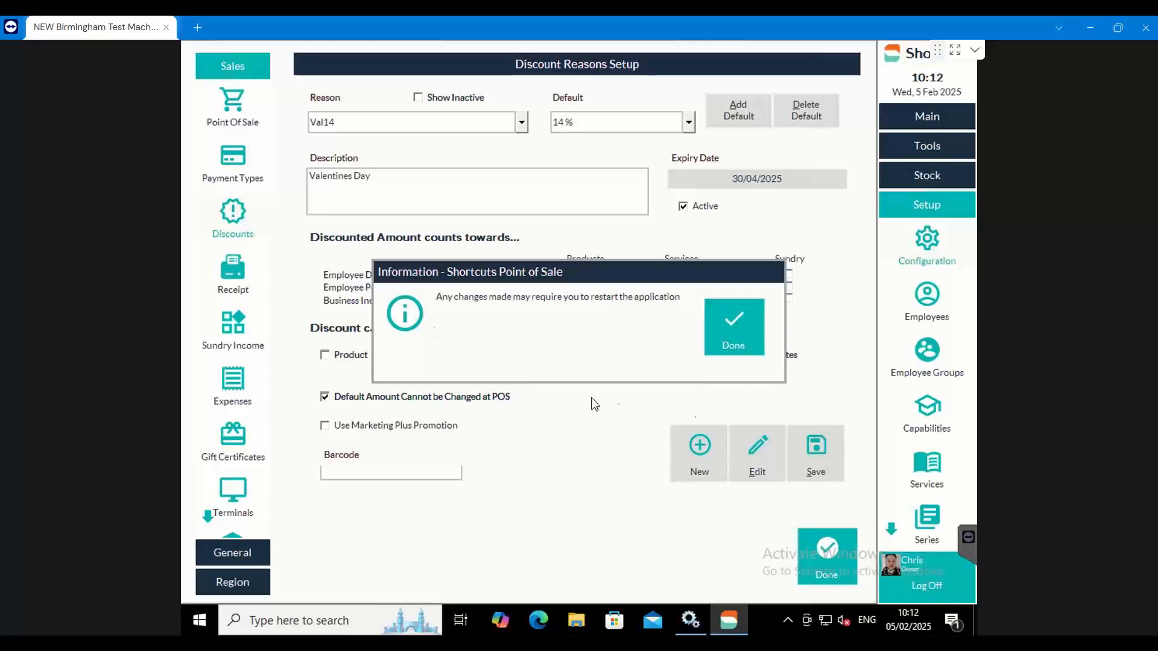
click(736, 331)
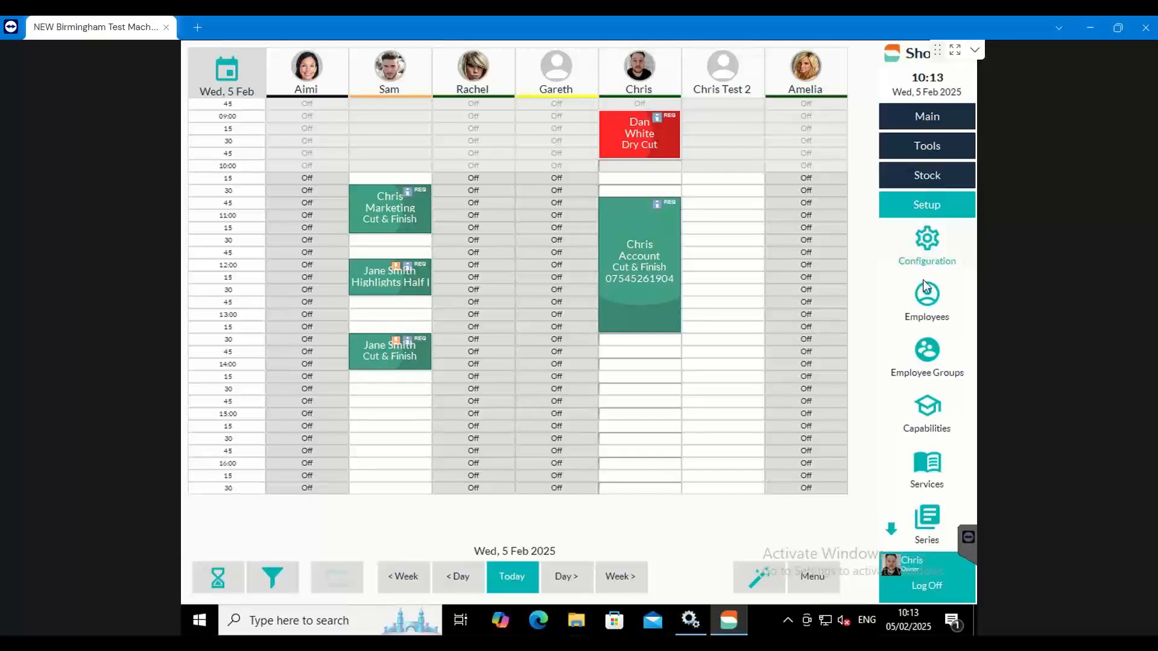
Step: Open the client referral methods setup in the general configuration
click(952, 206)
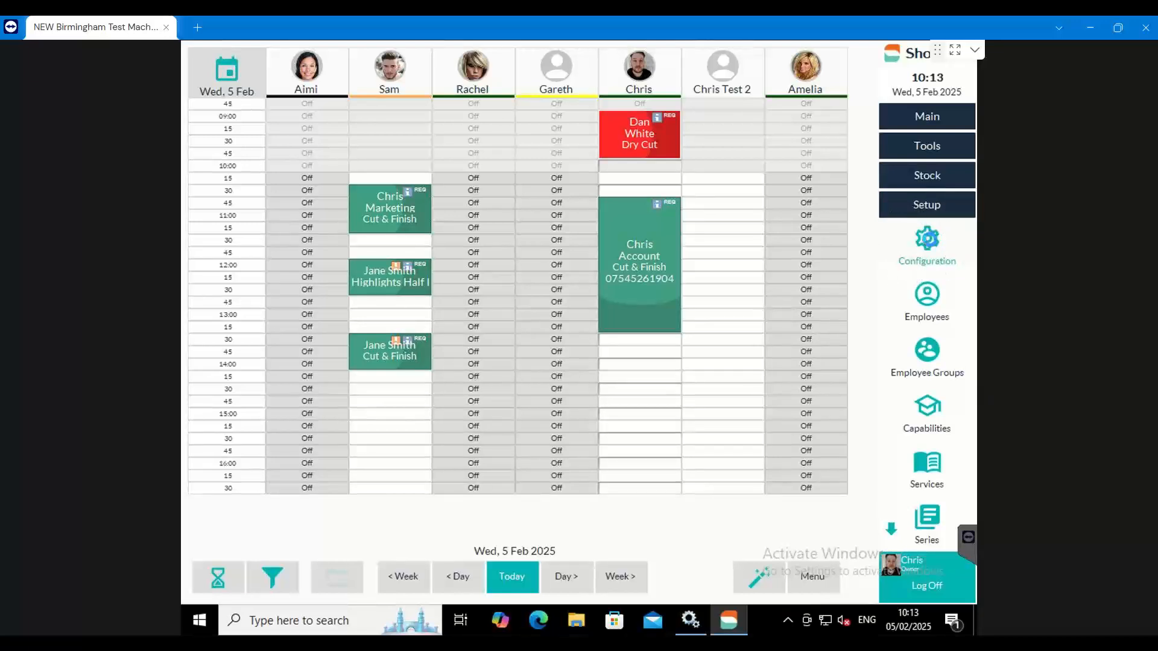
click(933, 246)
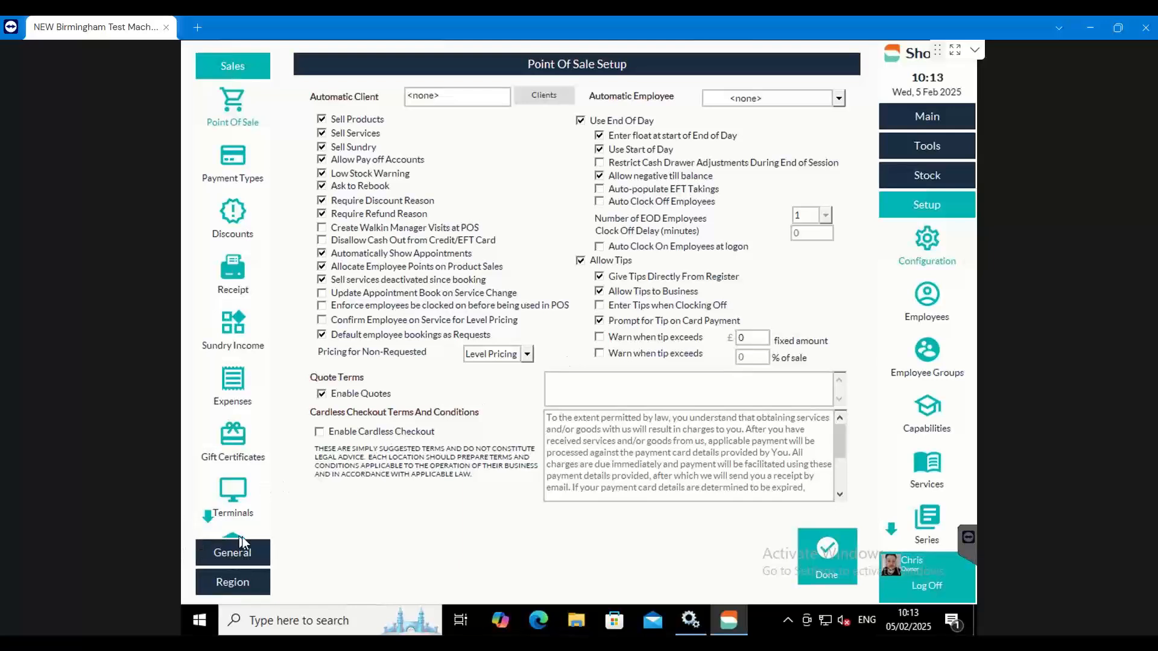
click(248, 563)
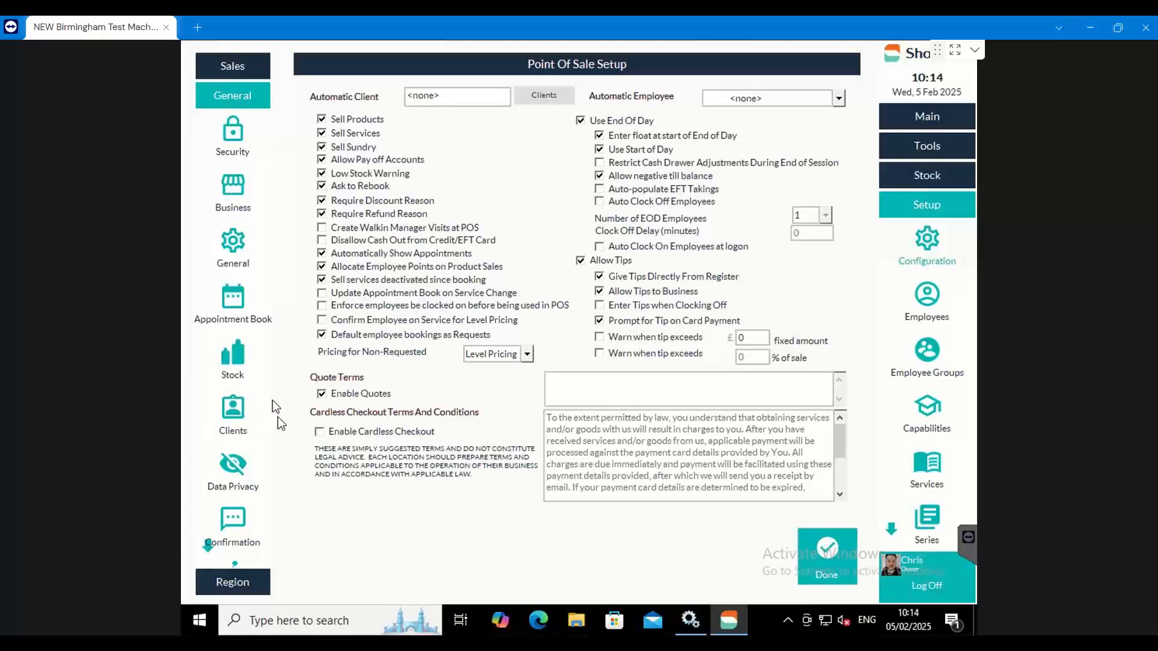
click(222, 409)
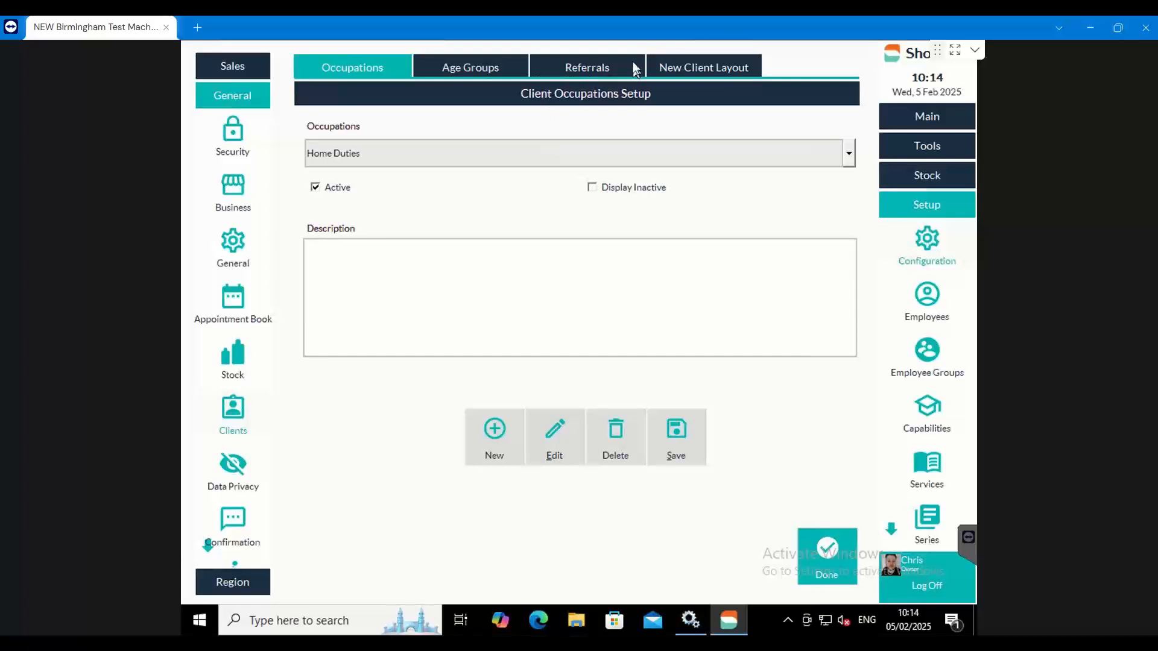
click(580, 67)
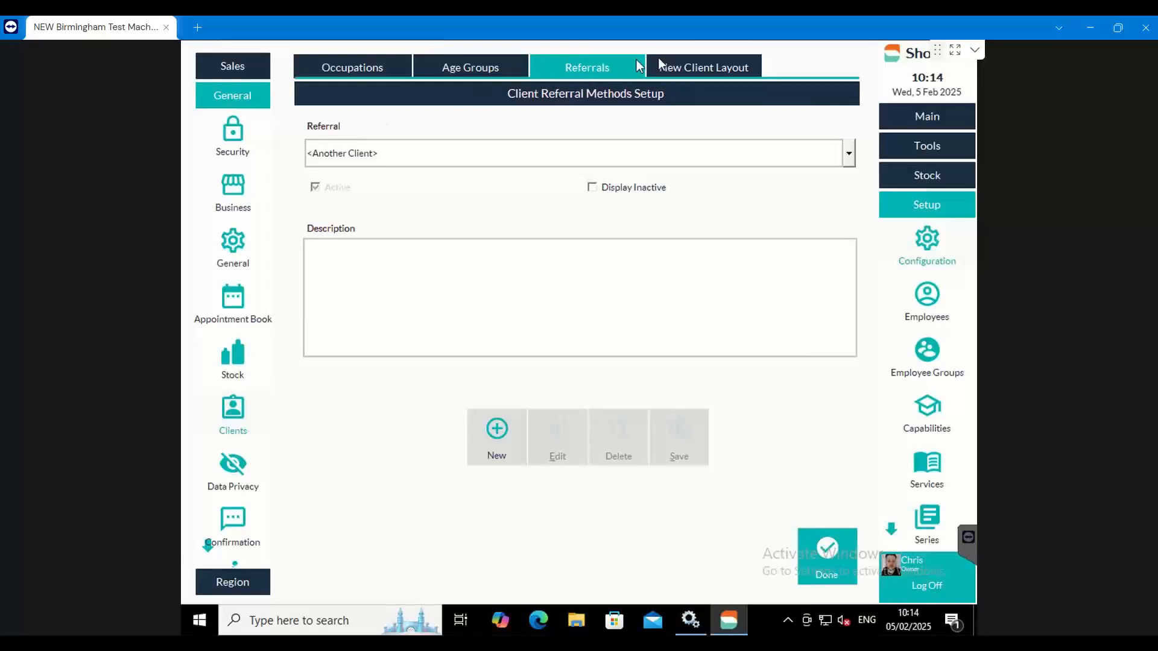
Step: Examine the Referral Method field's Quick setting in the new client layout and close the configuration
click(707, 66)
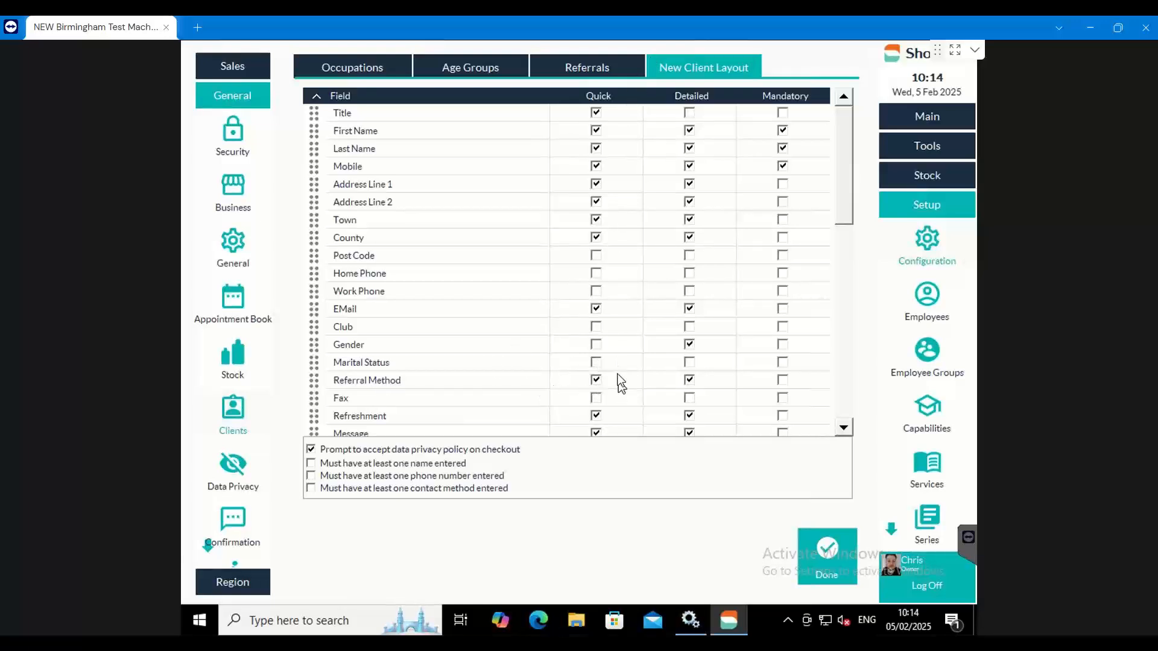
click(595, 378)
click(823, 548)
click(733, 329)
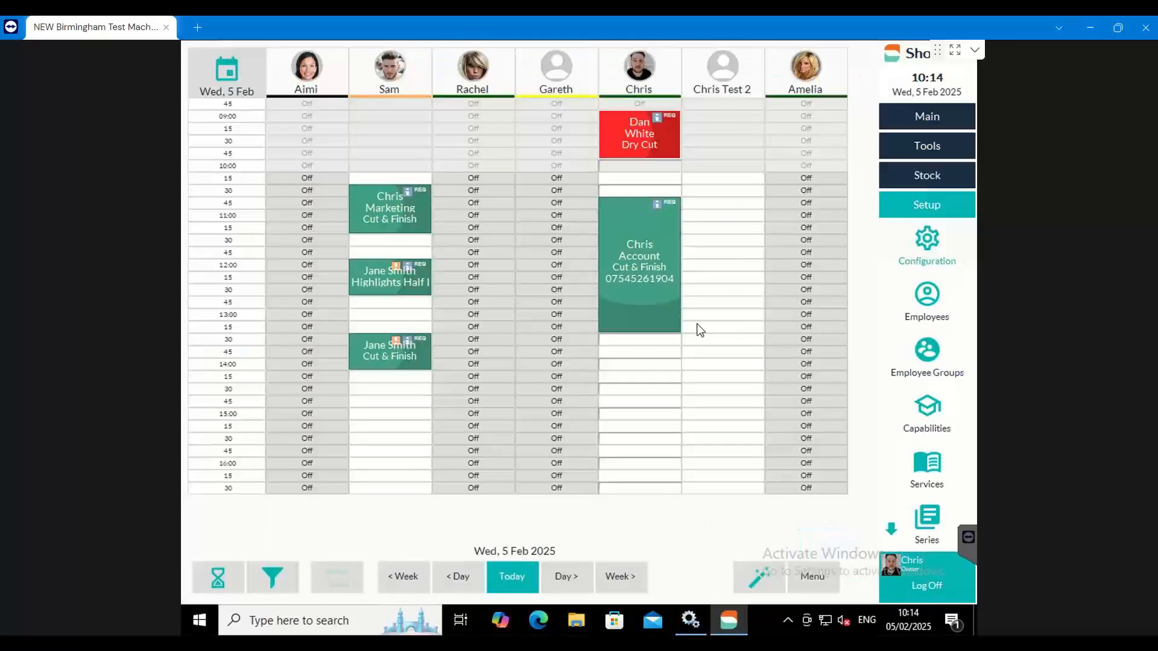
Step: Open a new client form from an empty 10:15 appointment slot and choose <Another Client> as the Referral Method
click(746, 177)
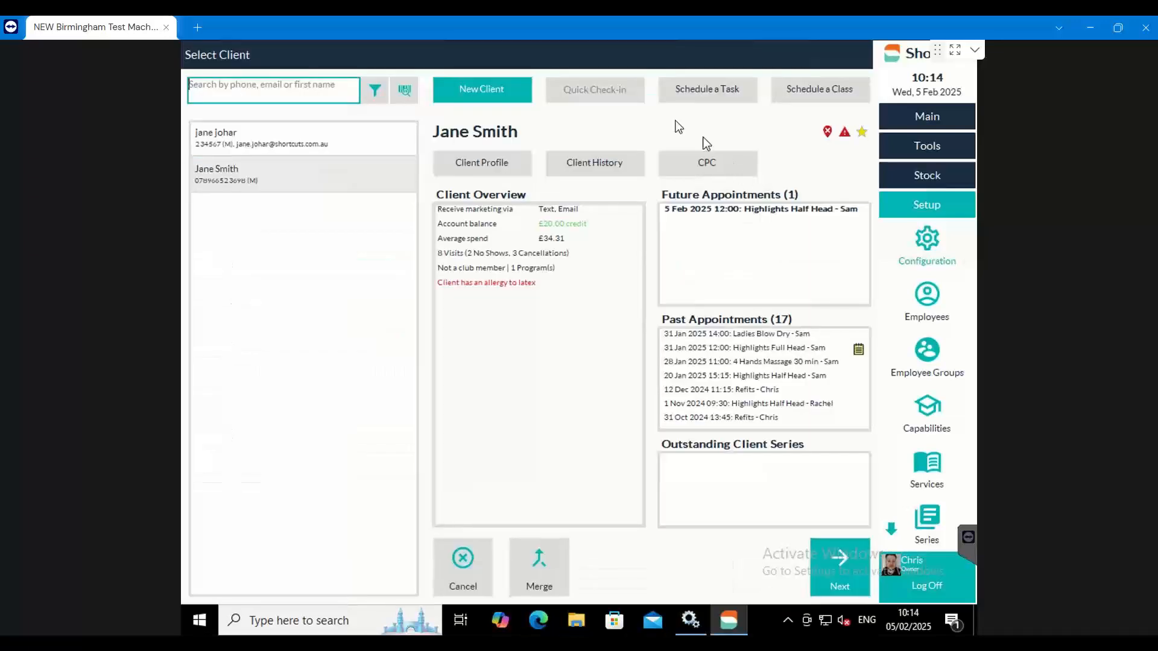
click(478, 93)
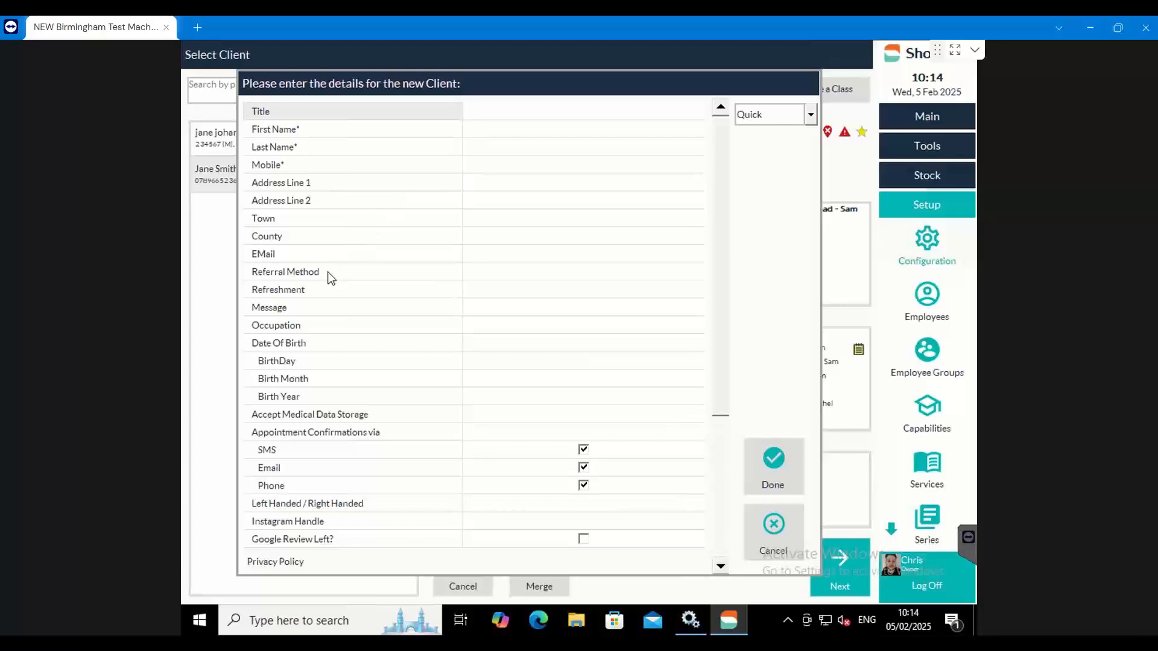
click(601, 274)
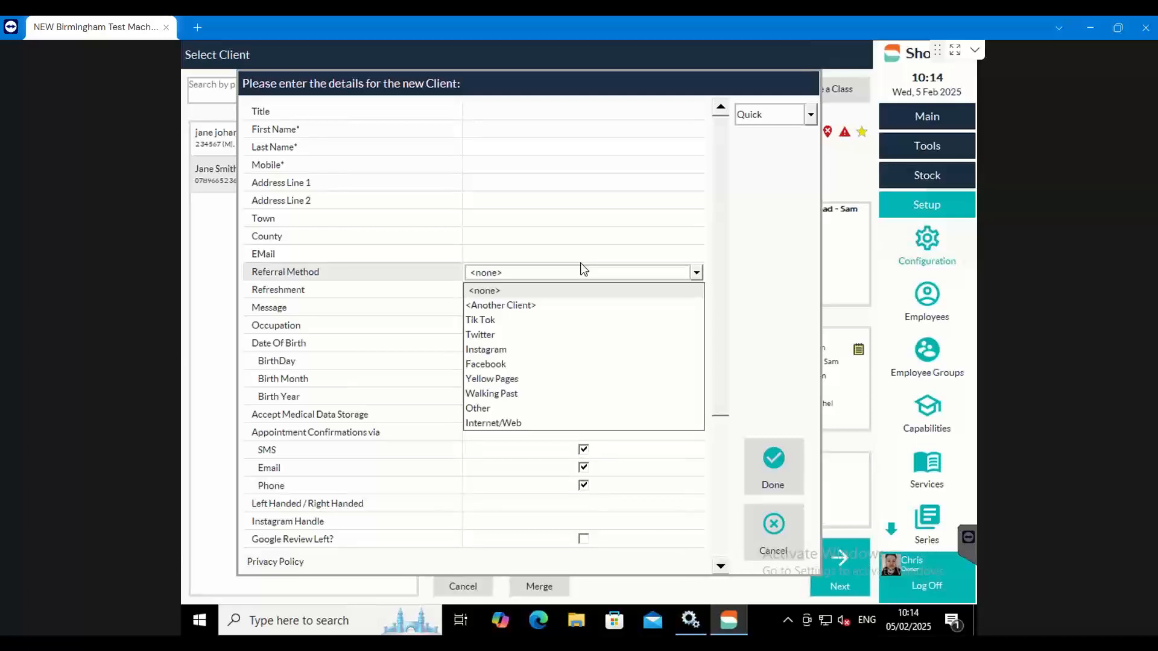
click(545, 308)
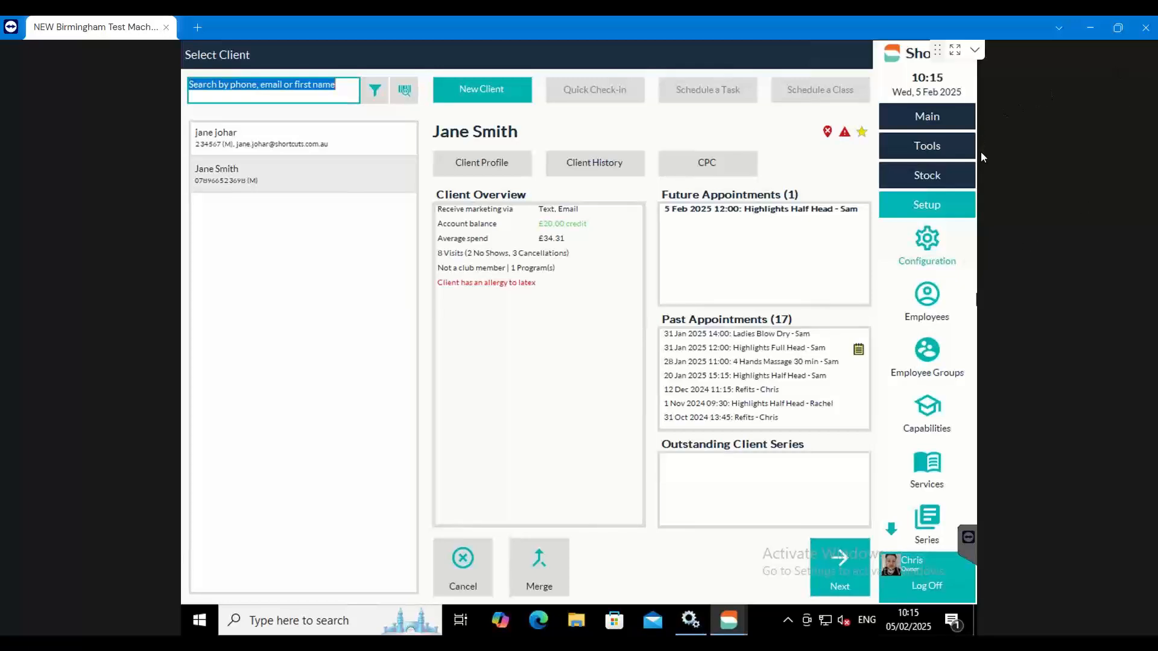
Step: Switch to the Shortcuts Customer Console in Chrome and highlight its web address
key(alt+Tab)
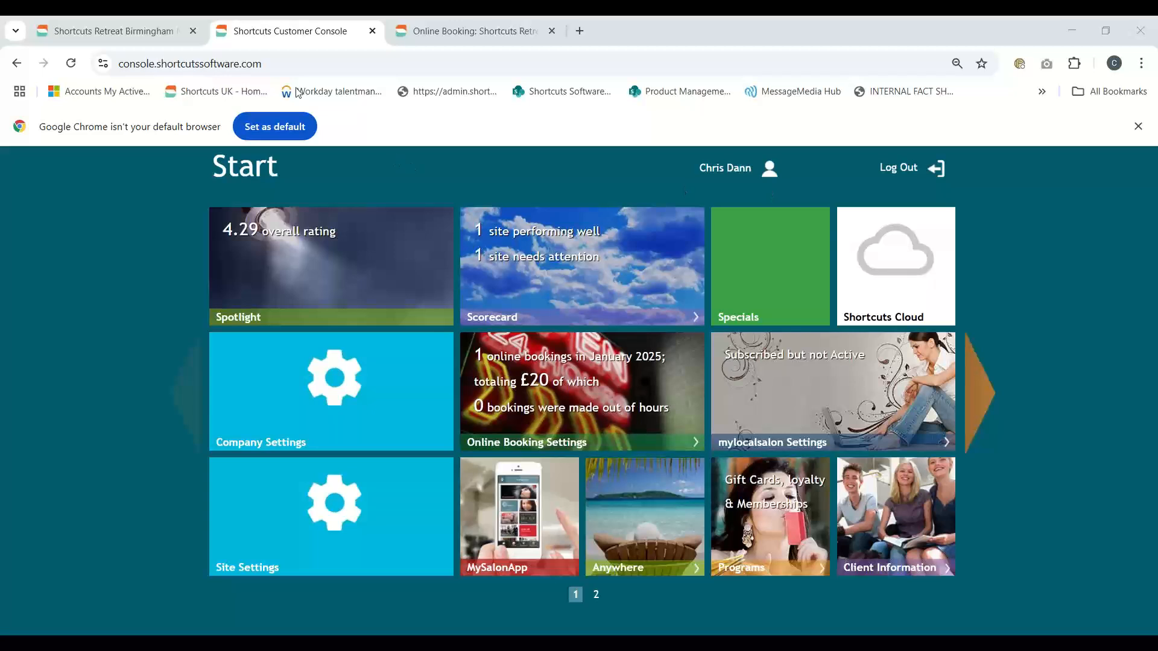
drag(262, 64, 118, 65)
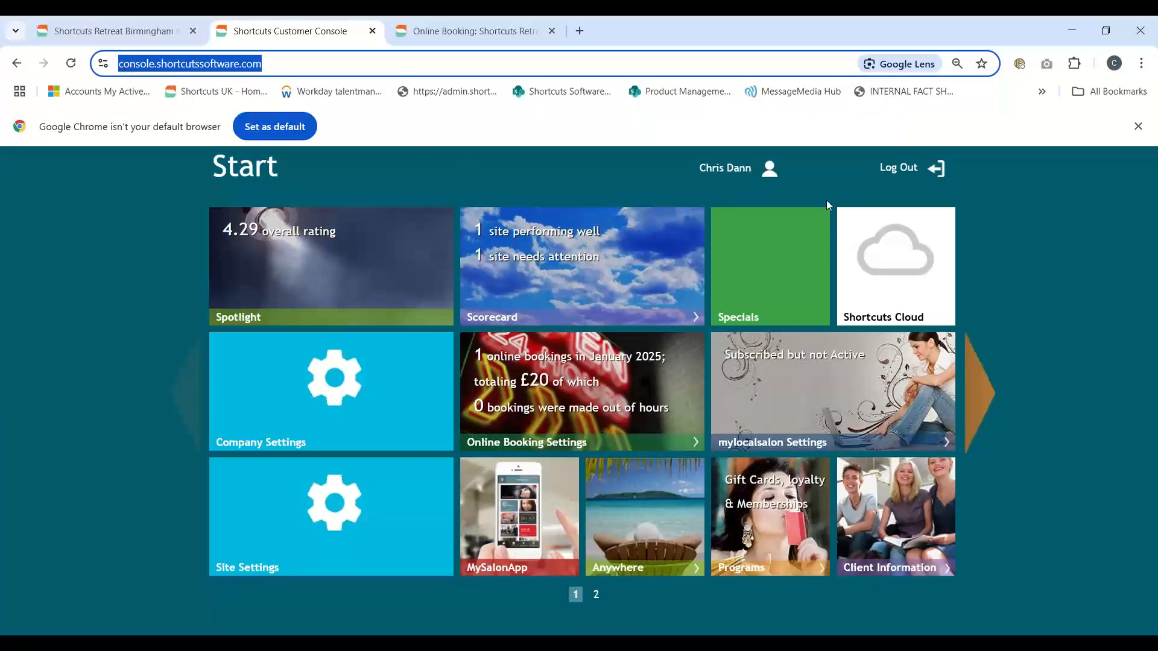
click(933, 64)
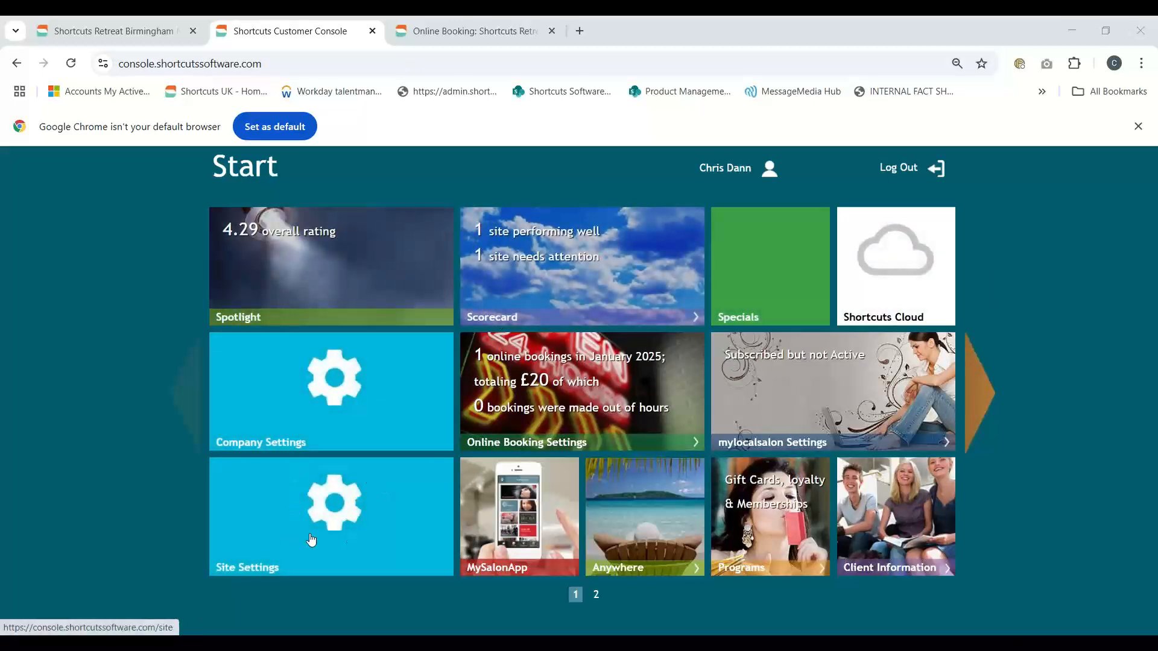
Step: Open the Site Settings and check which sites can be selected, keeping Shortcuts Retreat Birmingham New
click(334, 533)
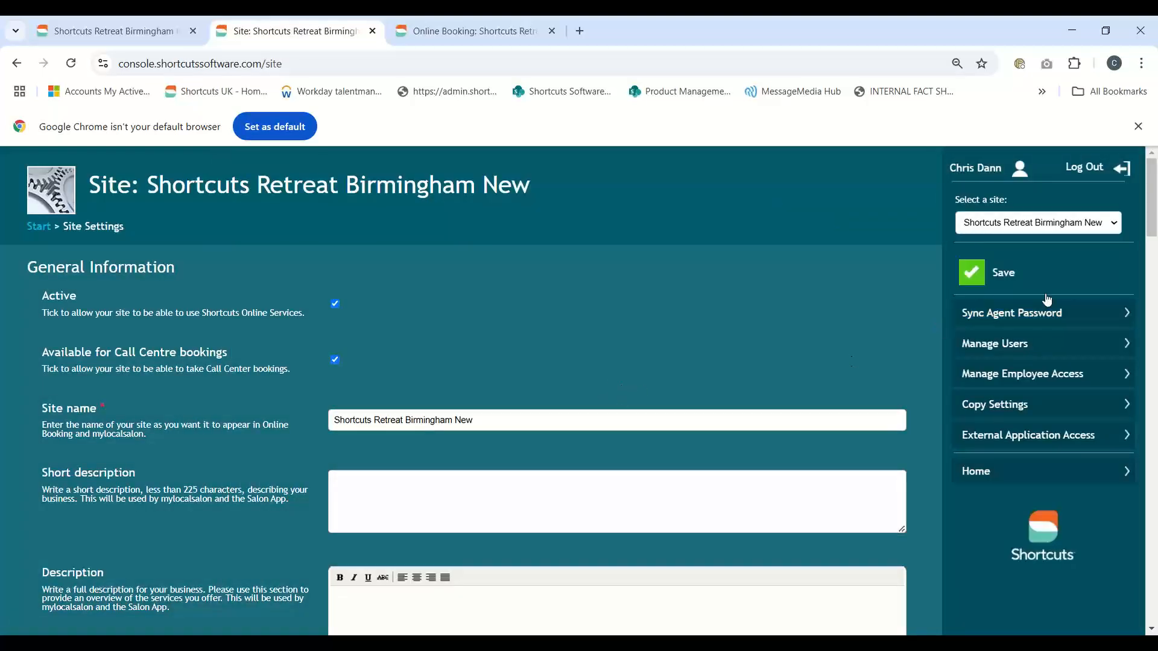
click(1108, 228)
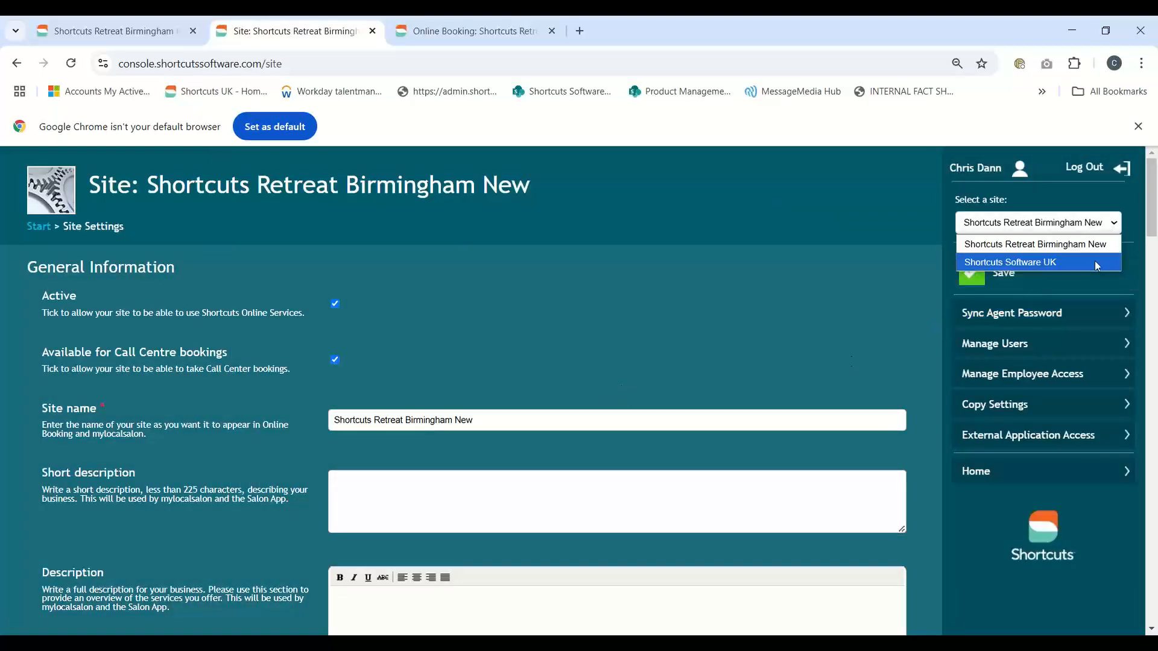
click(877, 220)
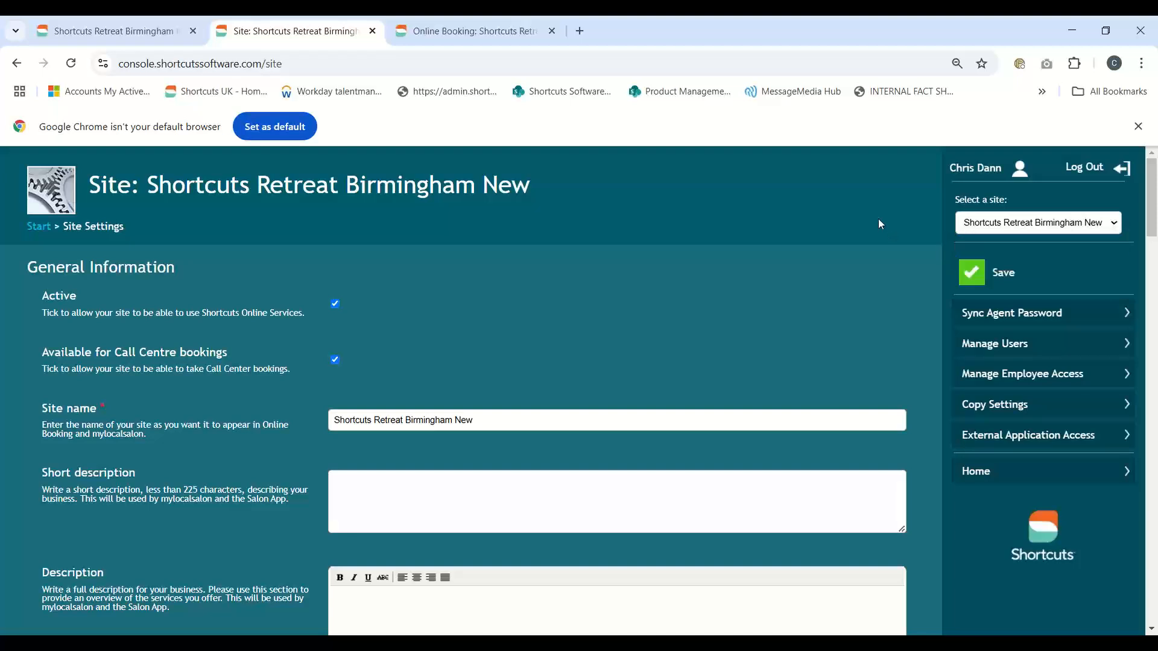
Step: Review the Site logo under Visual Branding Options, save the site settings and return to the Start page
scroll(801, 293, down, 2)
scroll(801, 293, down, 20)
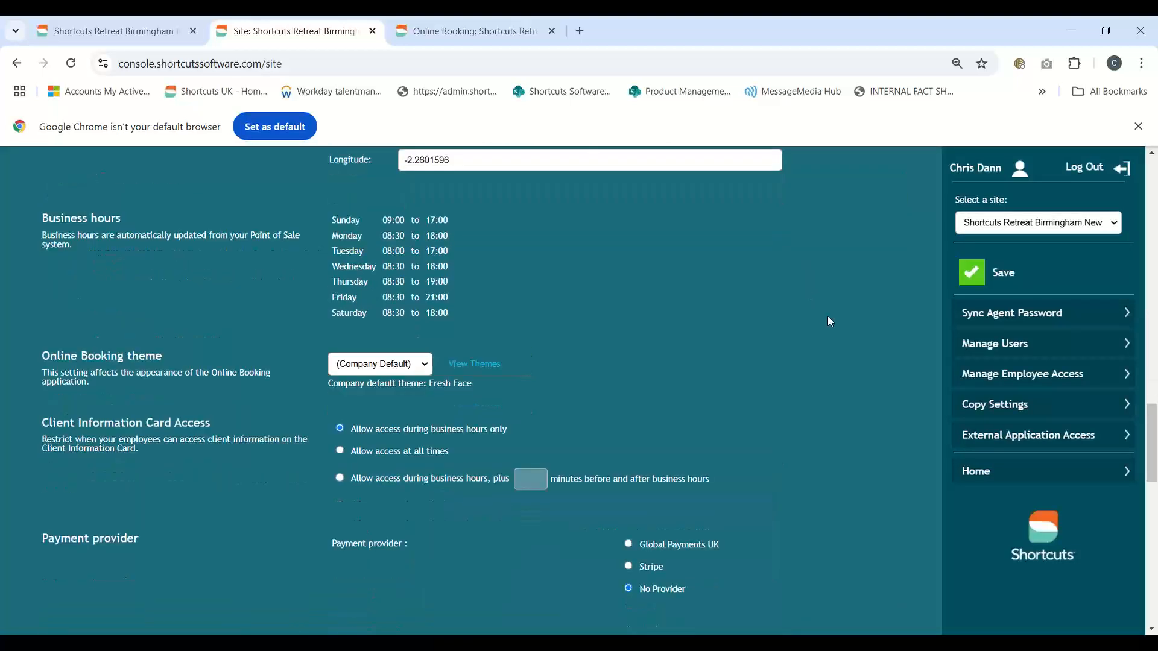
scroll(850, 334, up, 1)
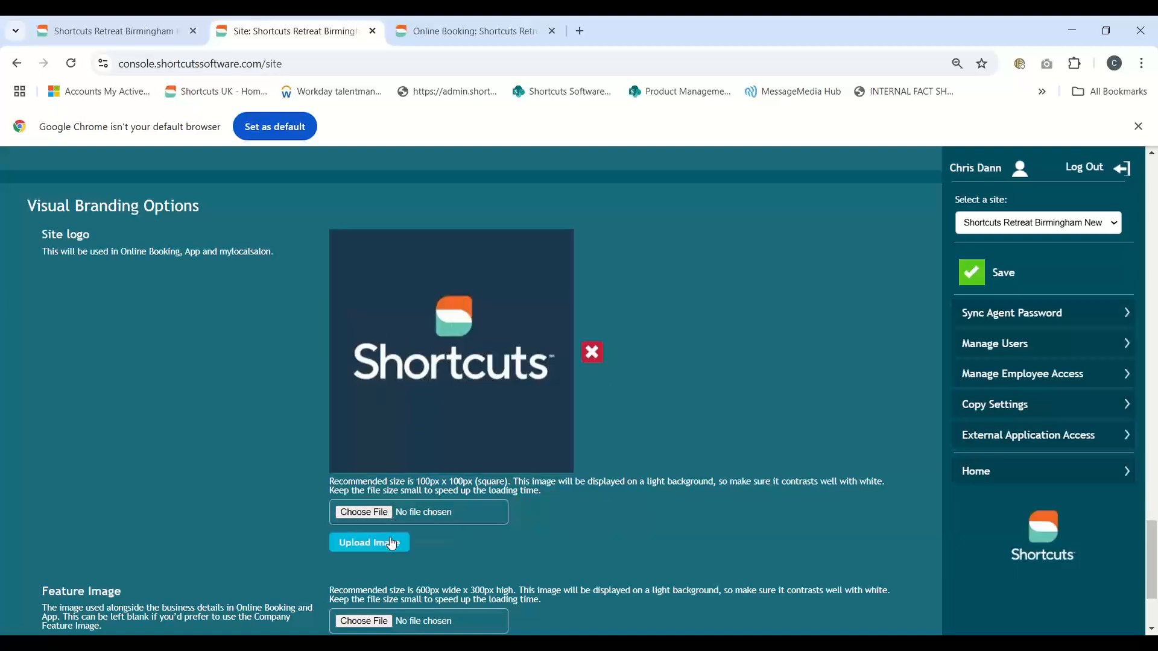
click(986, 279)
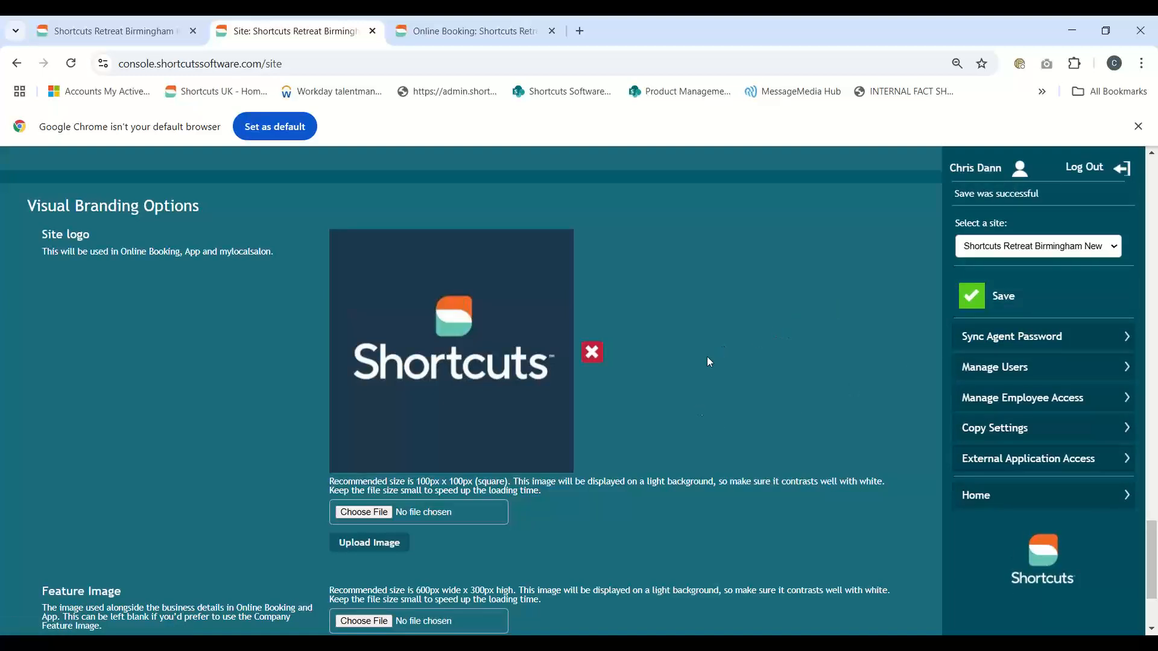
click(1007, 483)
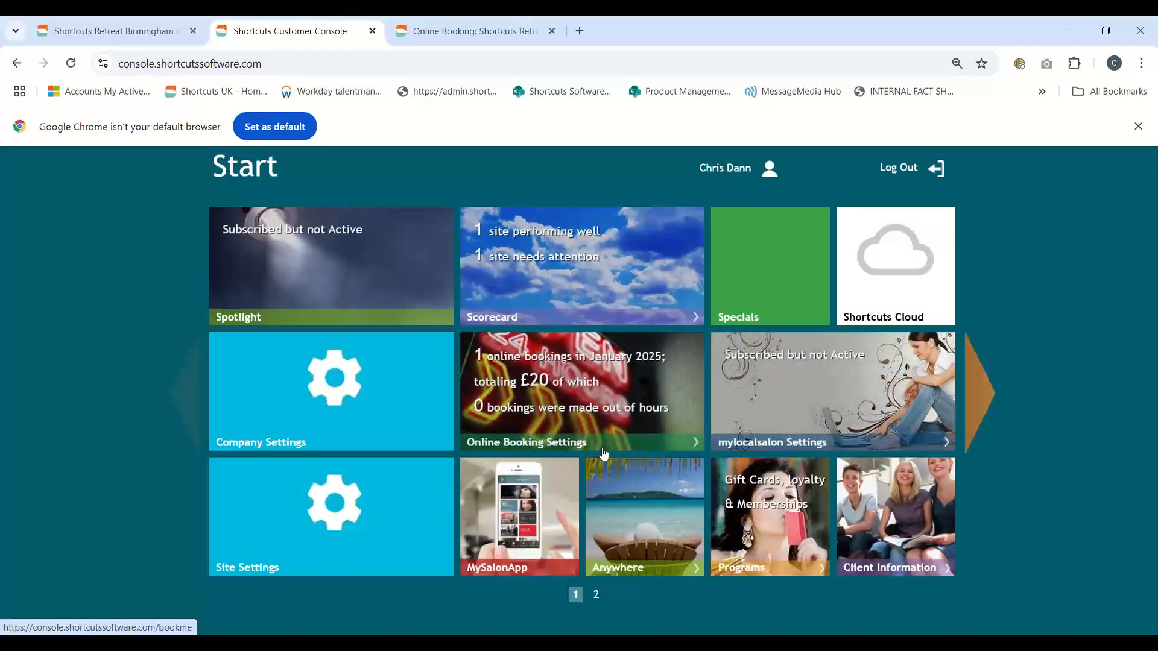
Step: Look through the Online Booking Settings for Shortcuts Retreat Birmingham New and go back to the Start page
click(558, 451)
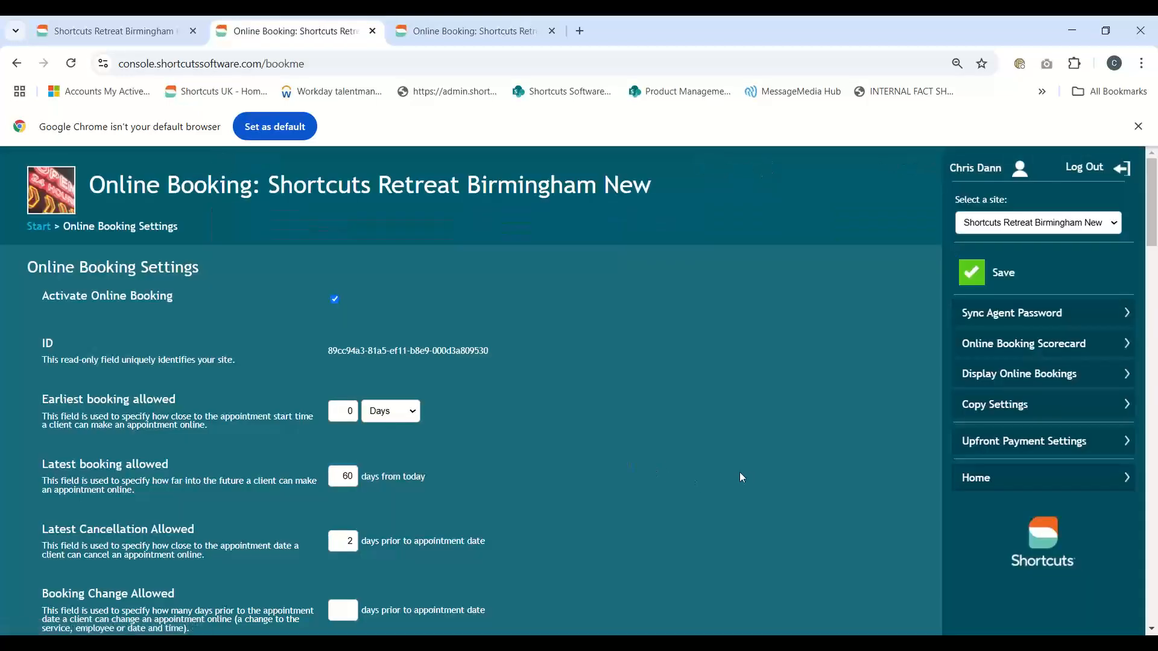
scroll(736, 405, down, 15)
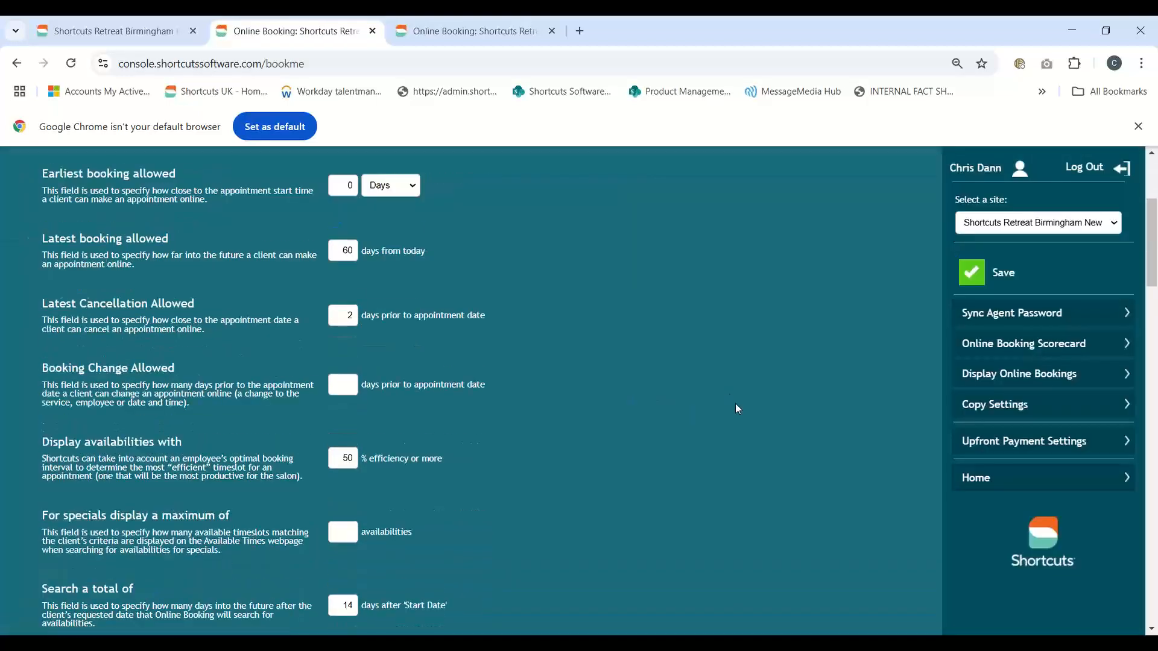
scroll(735, 404, down, 18)
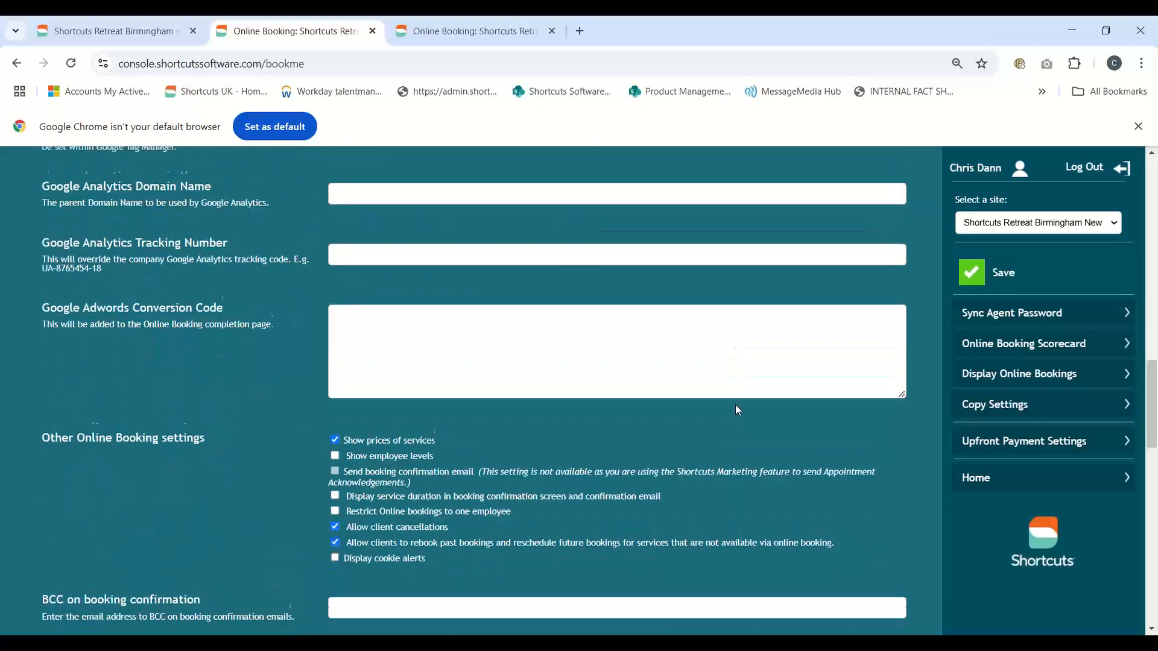
scroll(758, 426, up, 20)
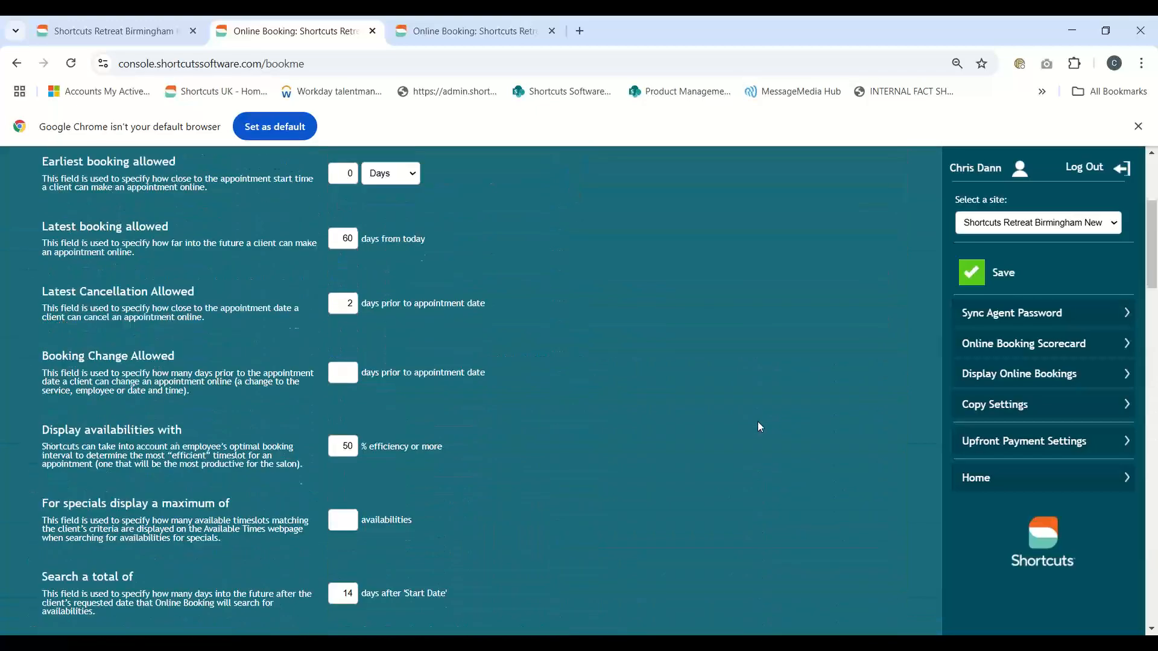
click(16, 63)
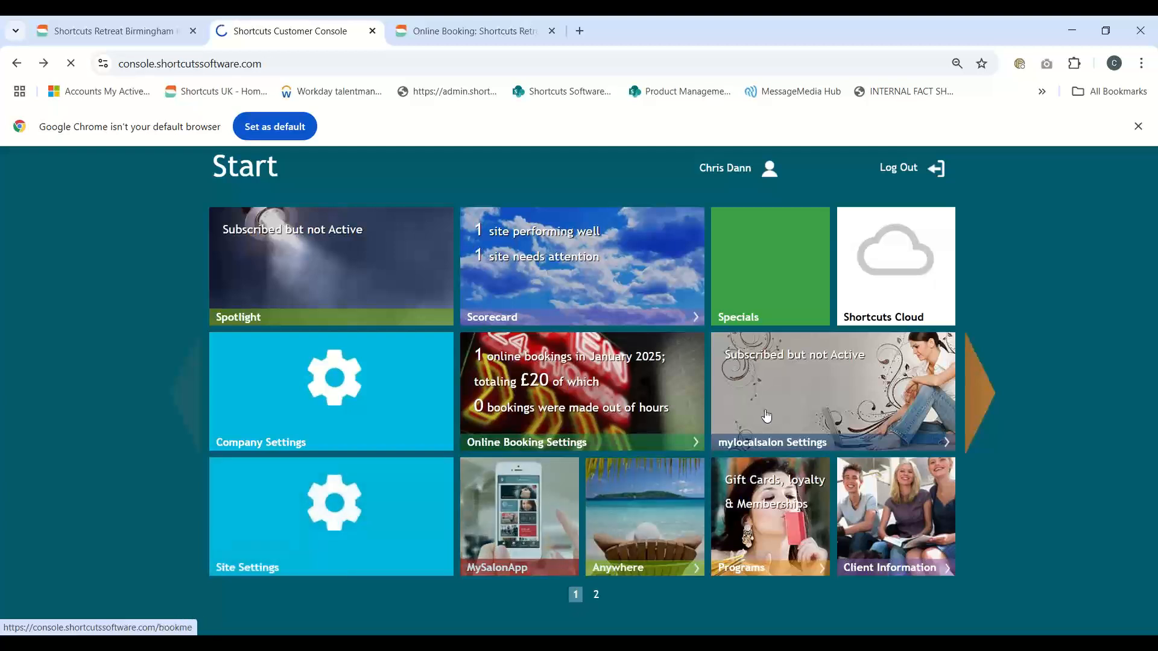
Step: Reopen the Site Settings and check the Website, Facebook and Instagram fields
click(331, 545)
scroll(803, 393, down, 3)
scroll(803, 391, down, 5)
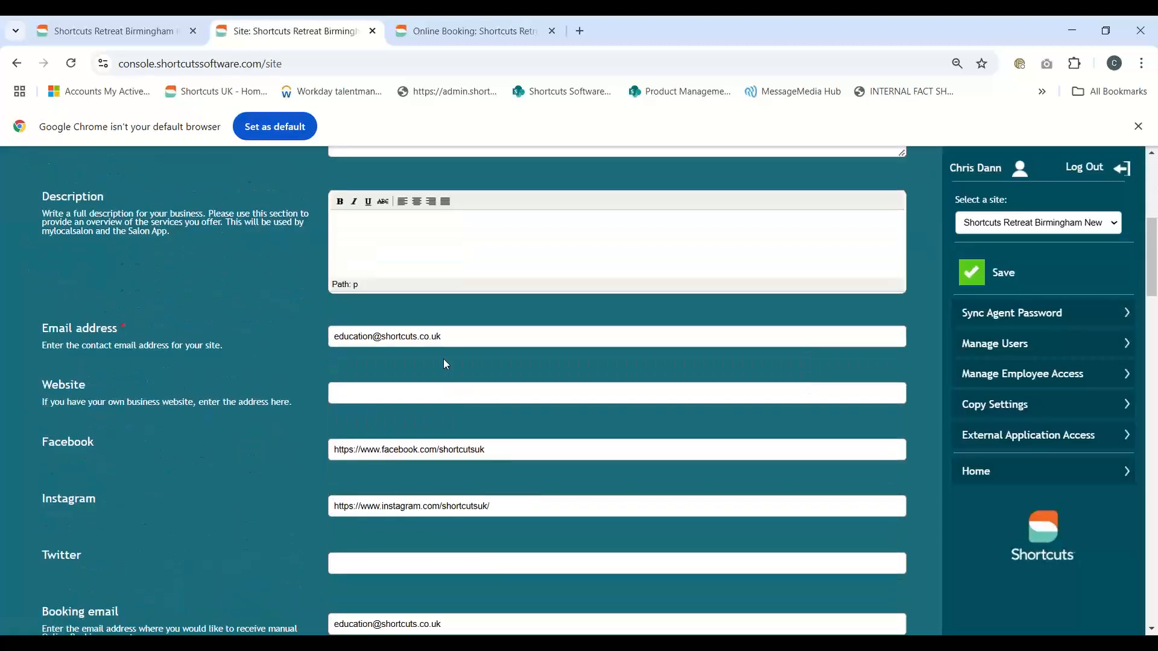
click(350, 317)
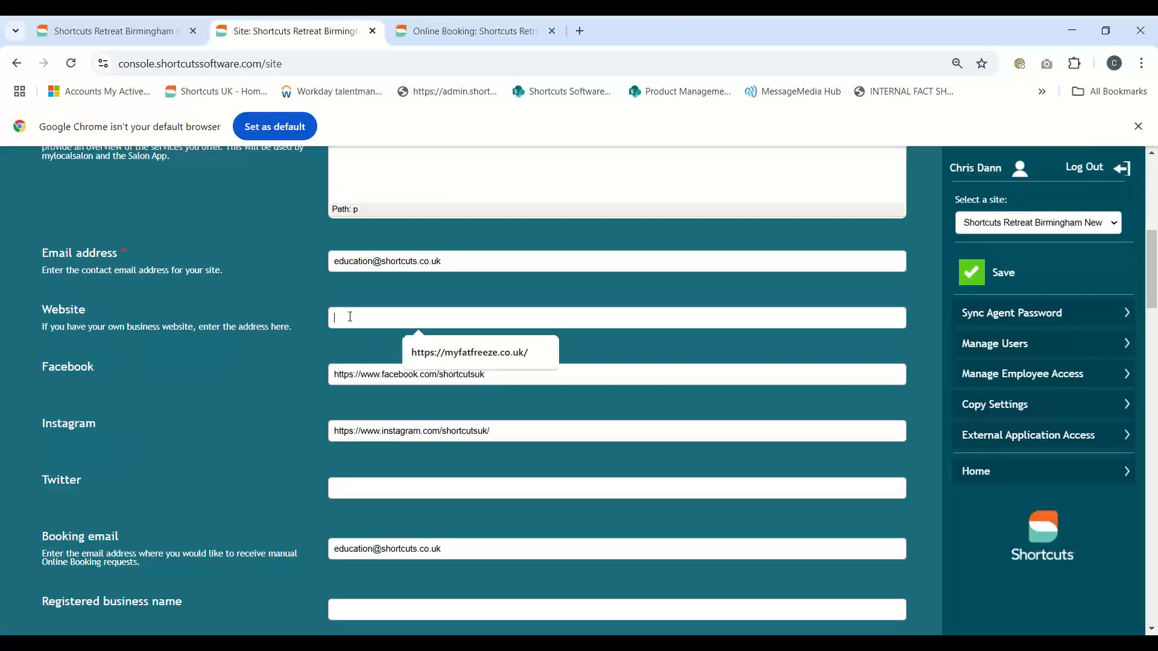
click(507, 375)
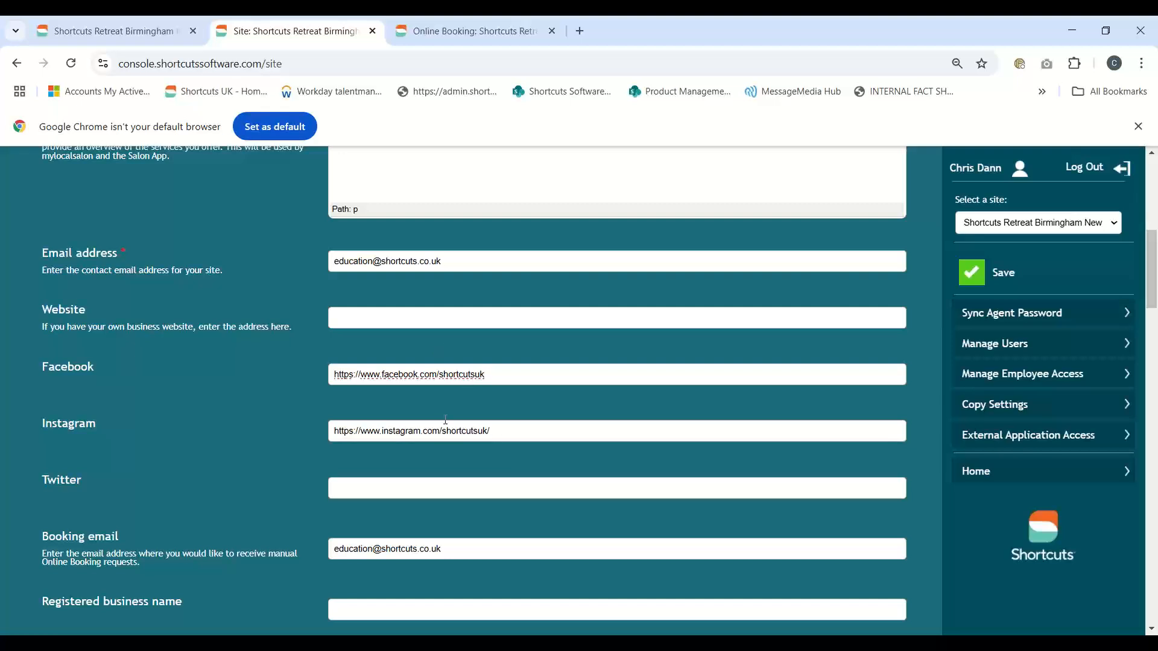
Step: Review the remaining site details down to the Feature Image, save the settings and return to the Start page
scroll(482, 486, down, 20)
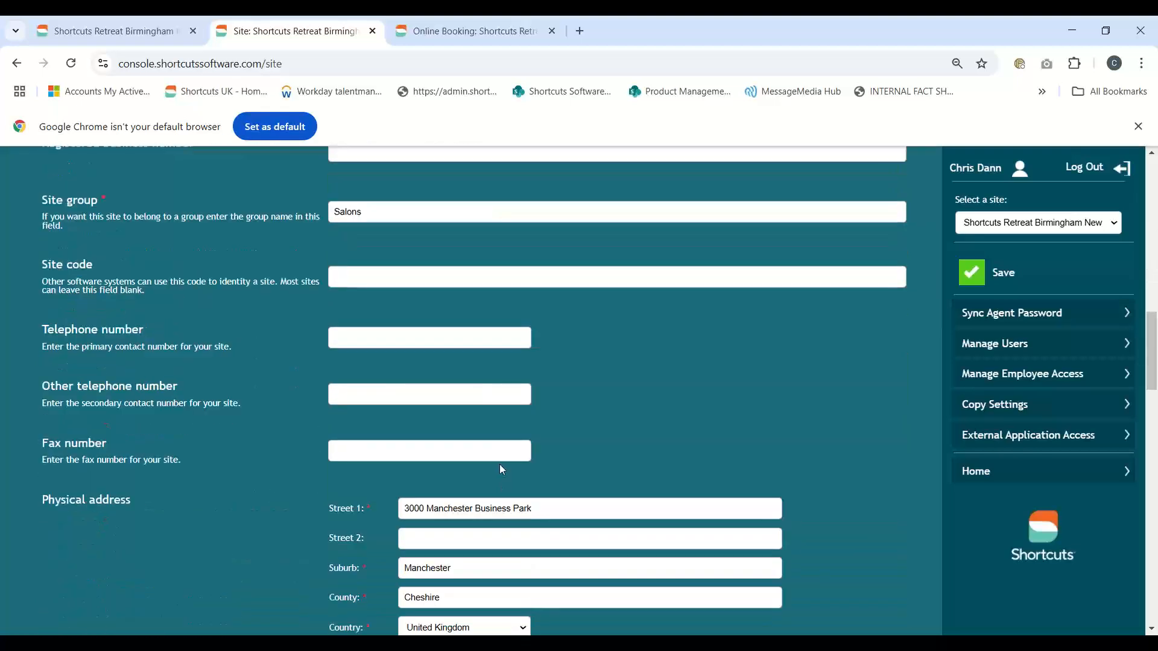
scroll(498, 472, down, 10)
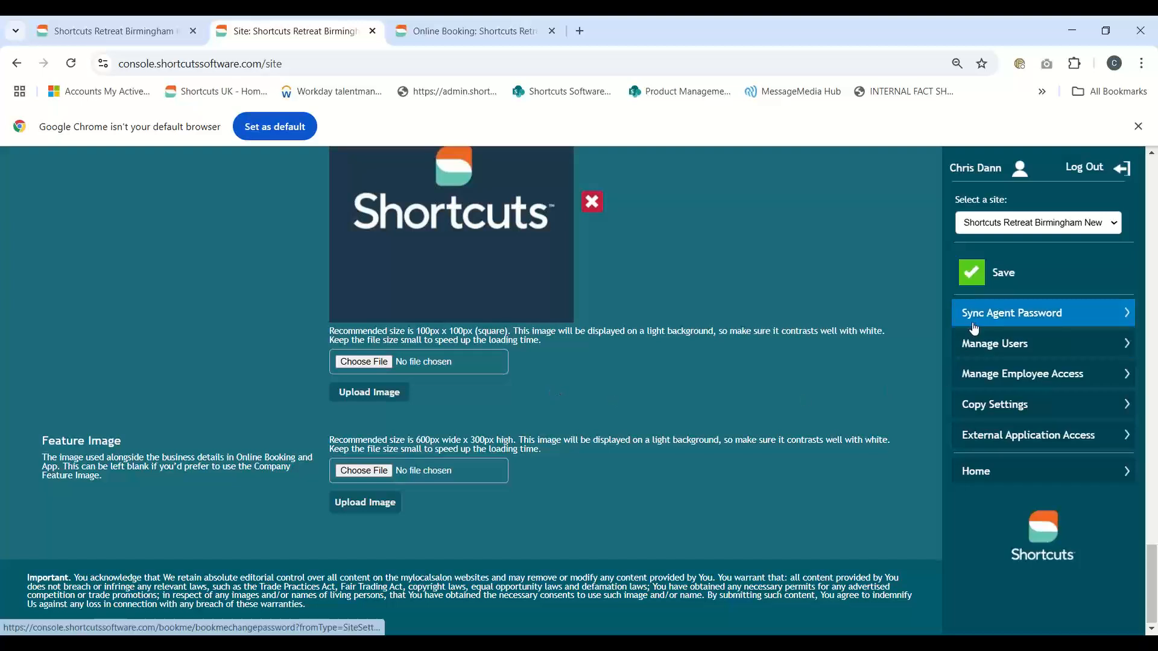
click(986, 288)
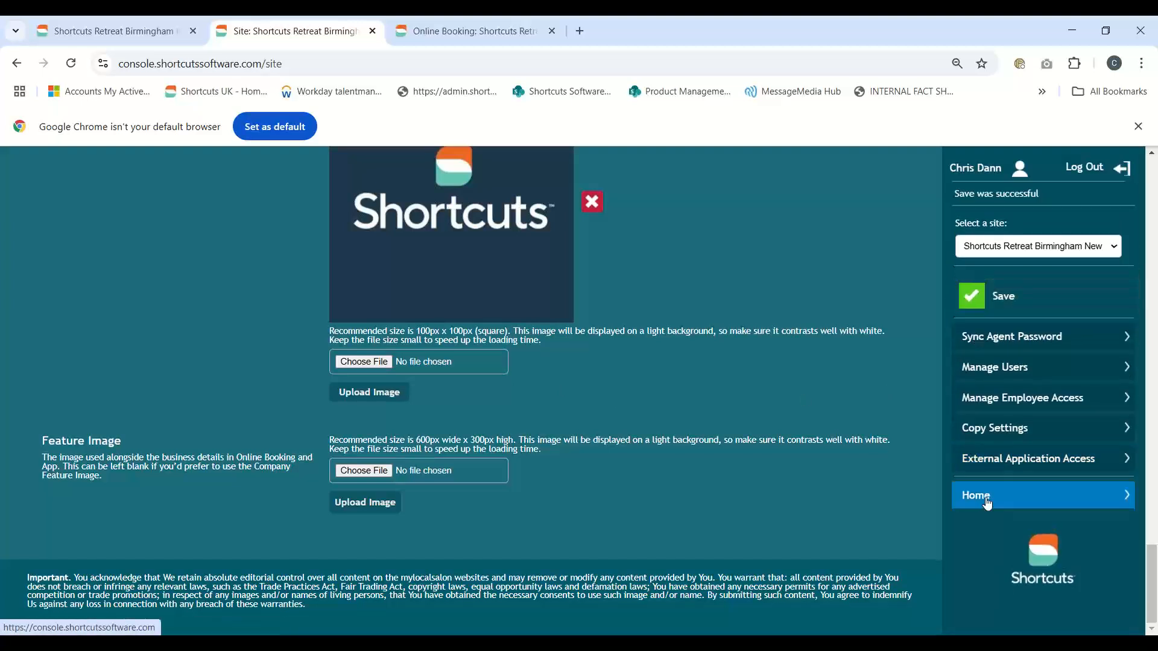
click(993, 495)
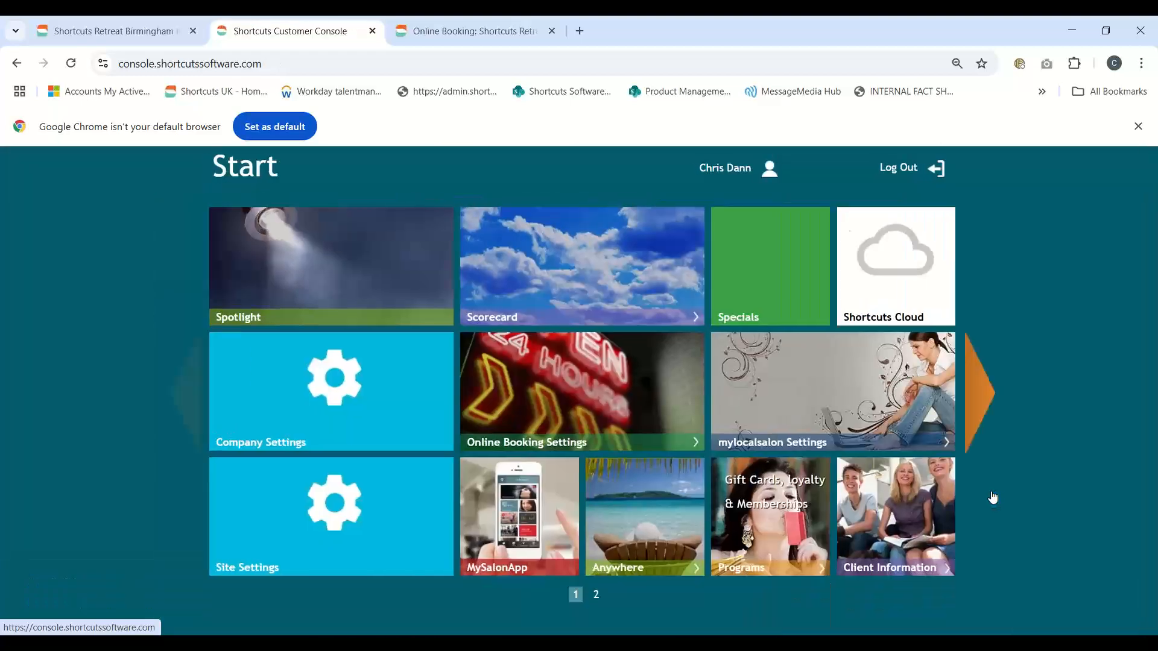
Step: Examine the Other Online Booking settings, highlight the note beside Send booking confirmation email, and return to the Start page
click(559, 412)
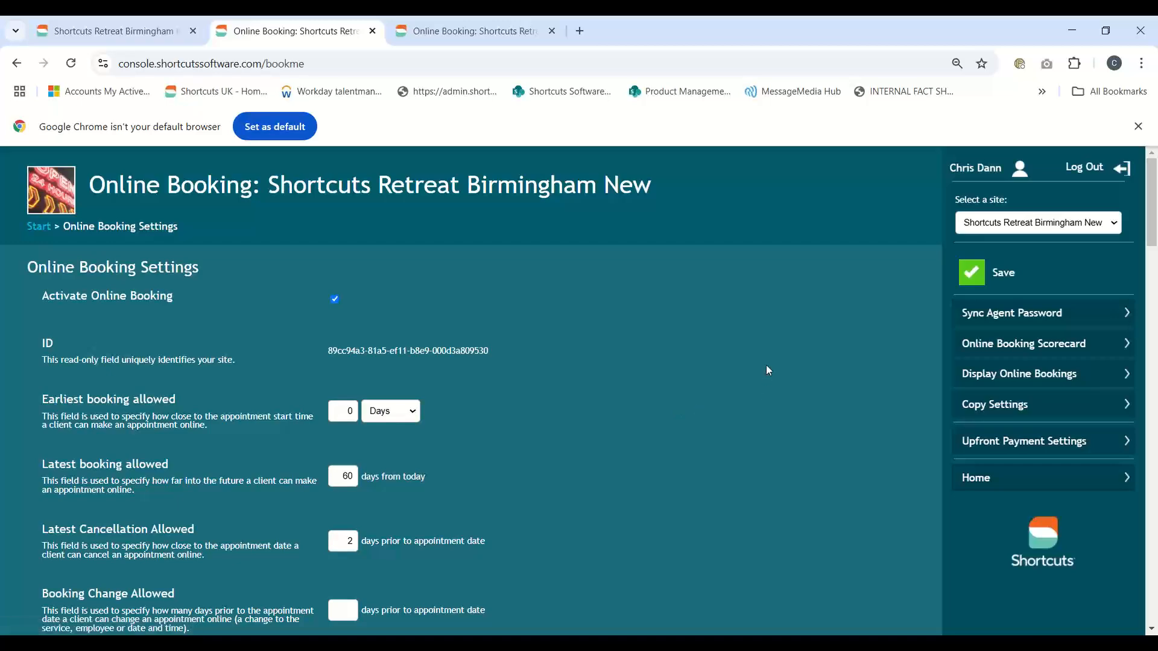
scroll(766, 364, down, 7)
scroll(768, 370, down, 15)
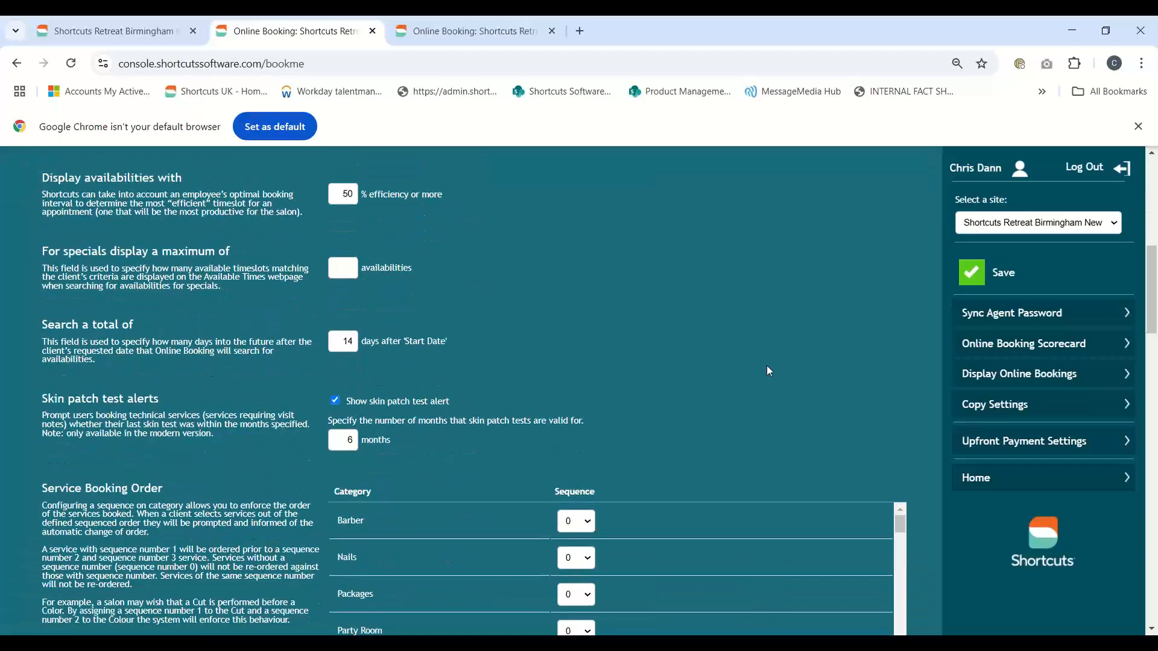
scroll(768, 366, down, 3)
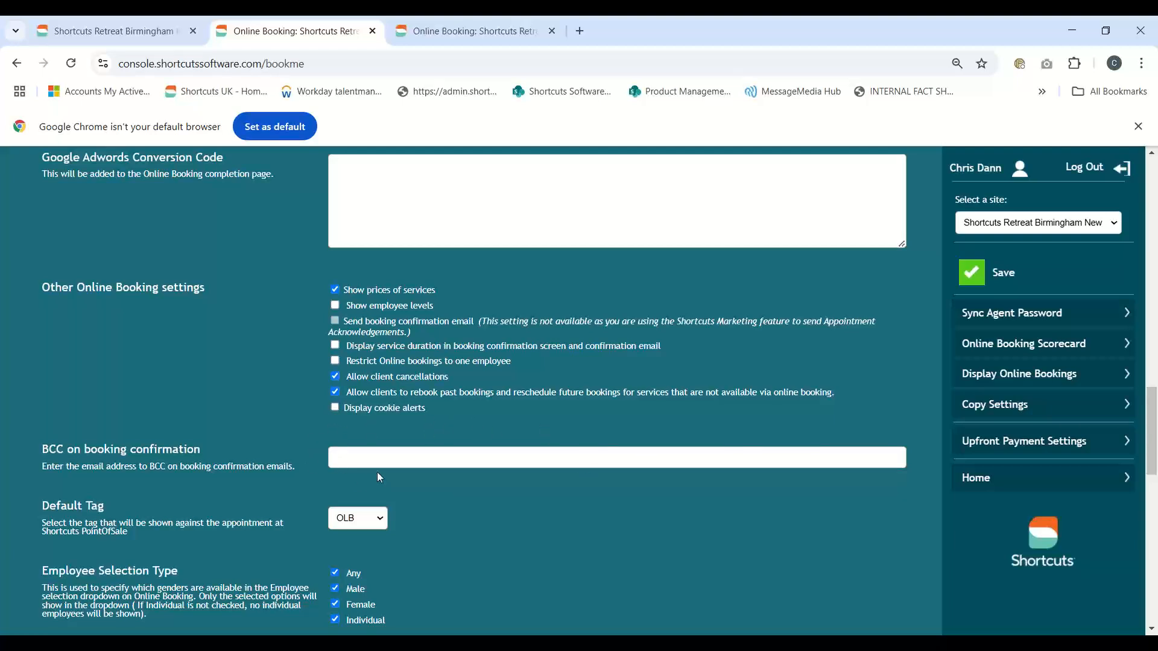
drag(671, 324, 869, 336)
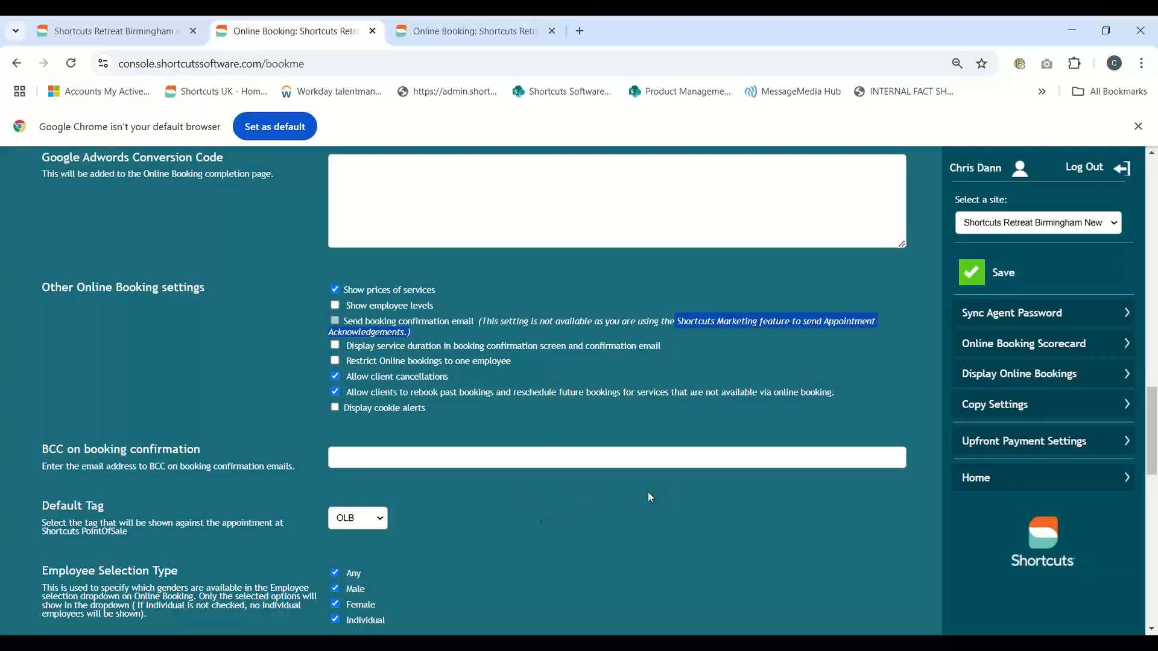
click(977, 478)
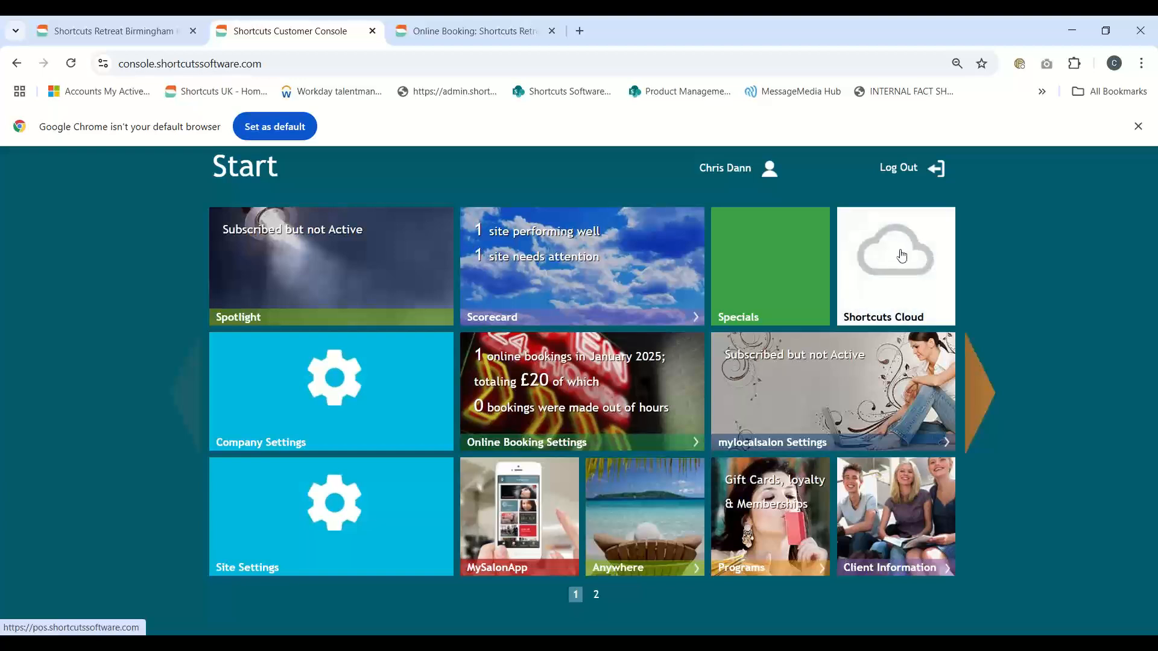
Step: Switch to the Shortcuts Retreat Birmingham appointment book and open Roles and permissions in the business settings
click(162, 33)
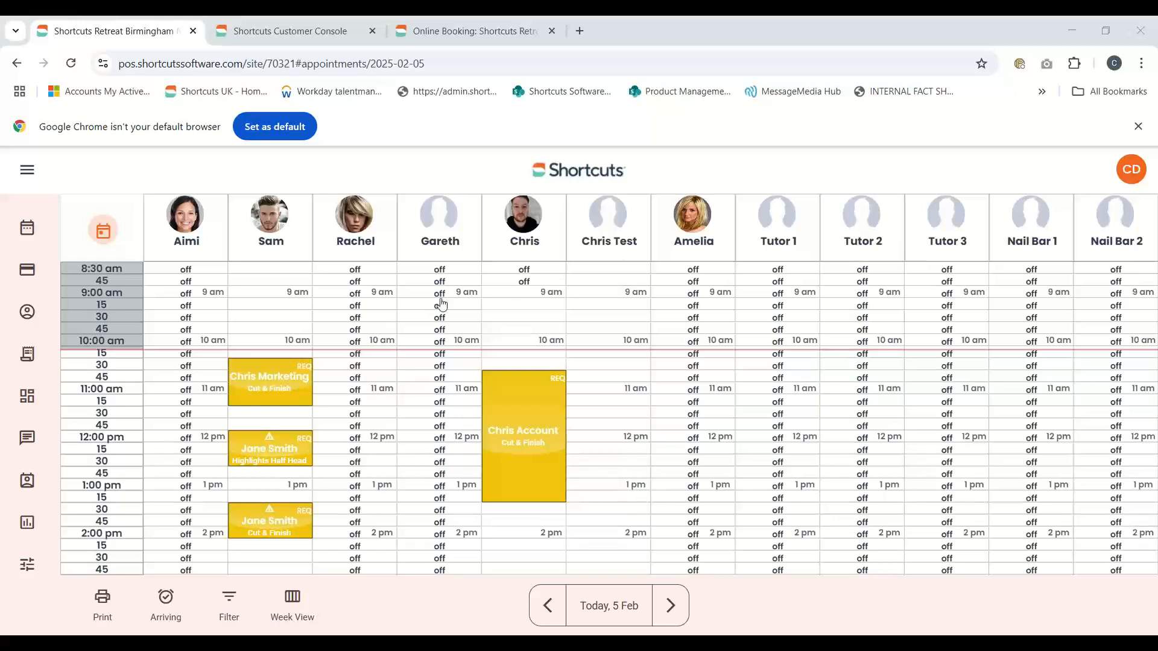
click(24, 563)
scroll(173, 469, down, 3)
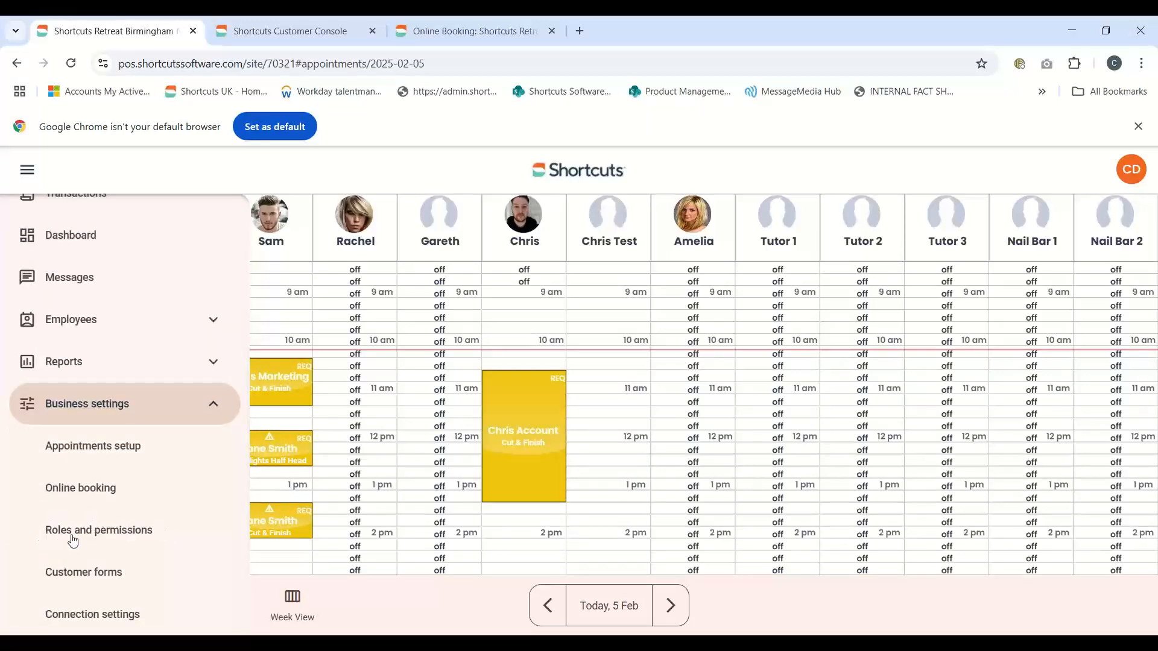
click(151, 536)
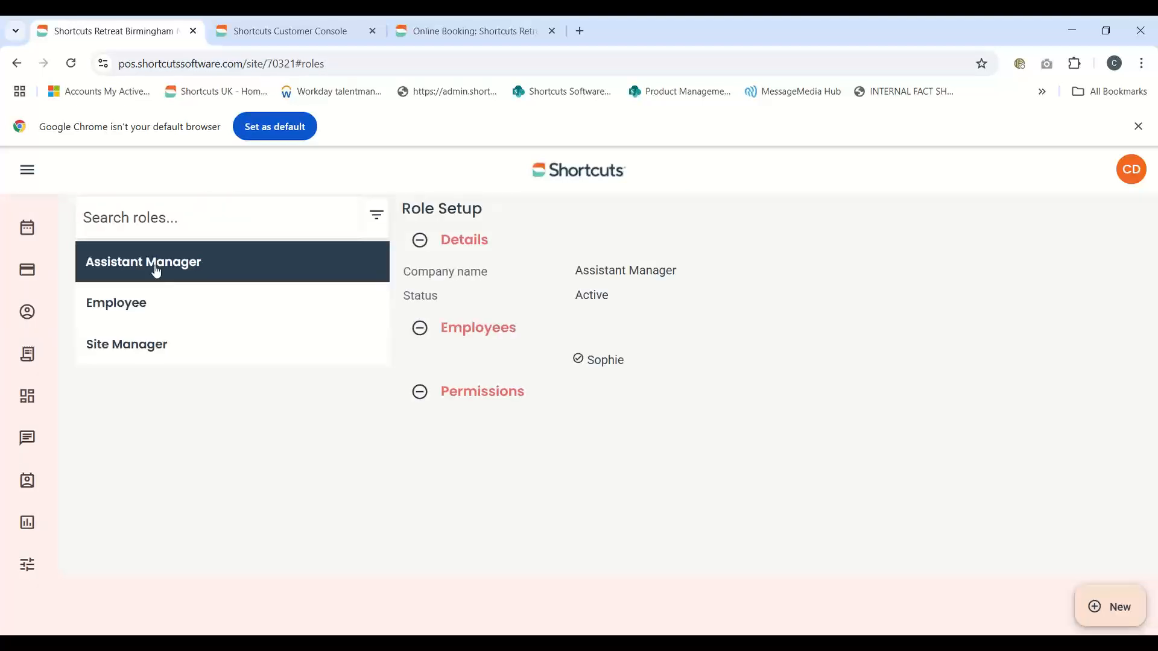
Step: Open the Employee role for editing and examine its Appointment book and Configuration permissions
click(184, 302)
click(163, 305)
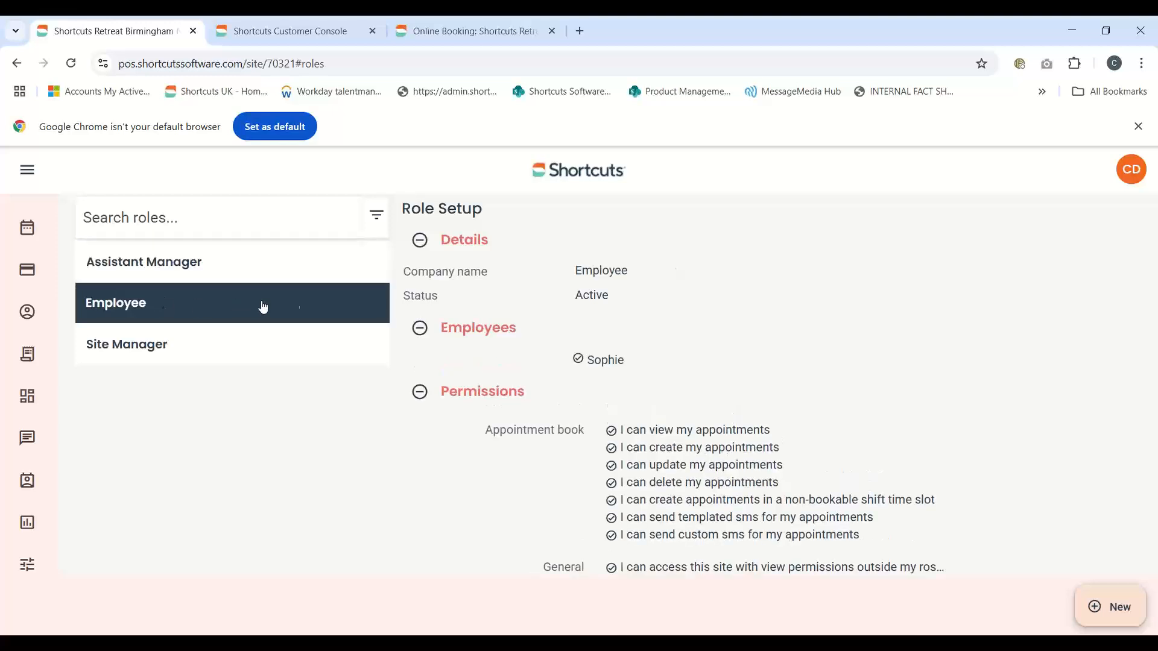
click(493, 399)
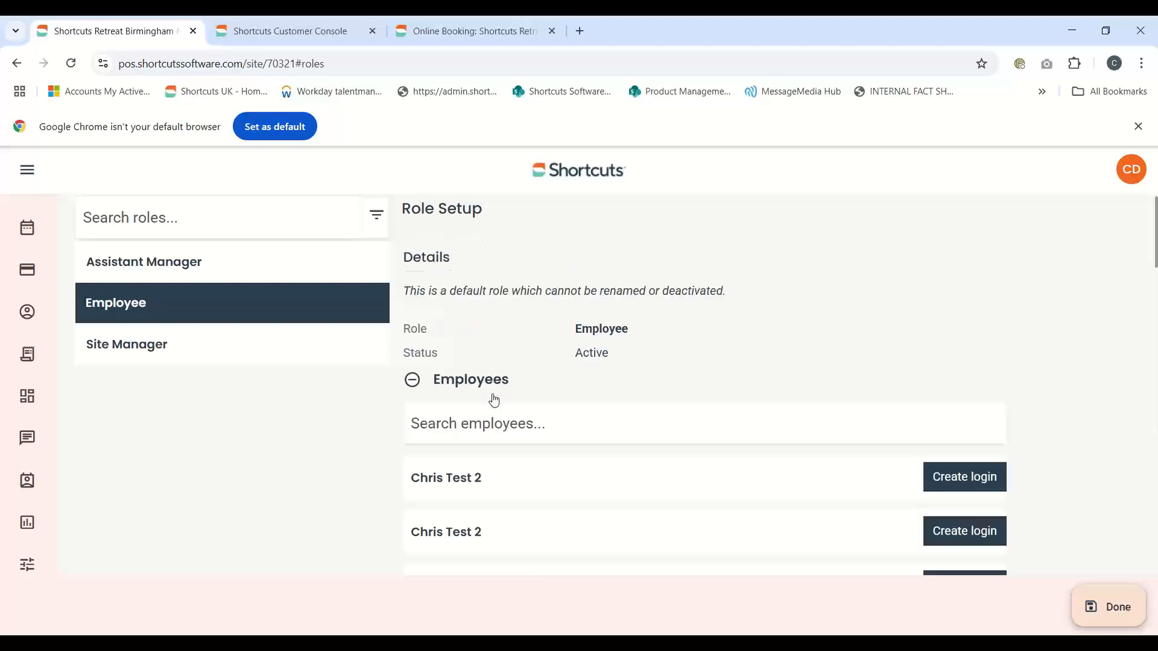
scroll(693, 350, down, 5)
scroll(693, 351, down, 10)
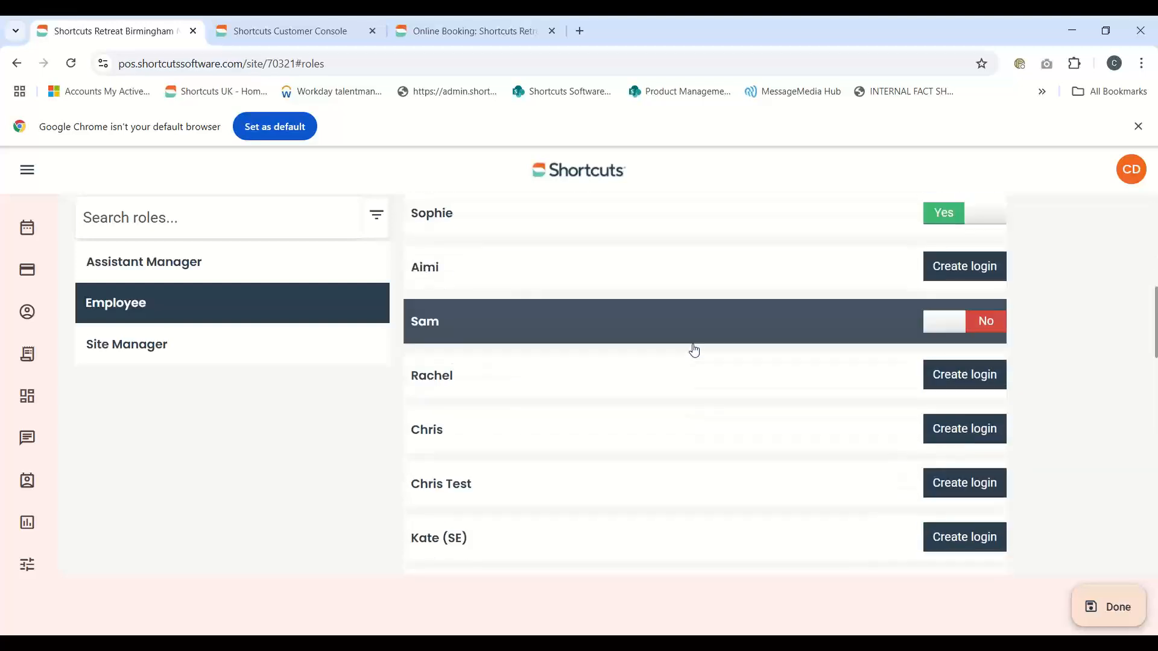
scroll(694, 350, down, 10)
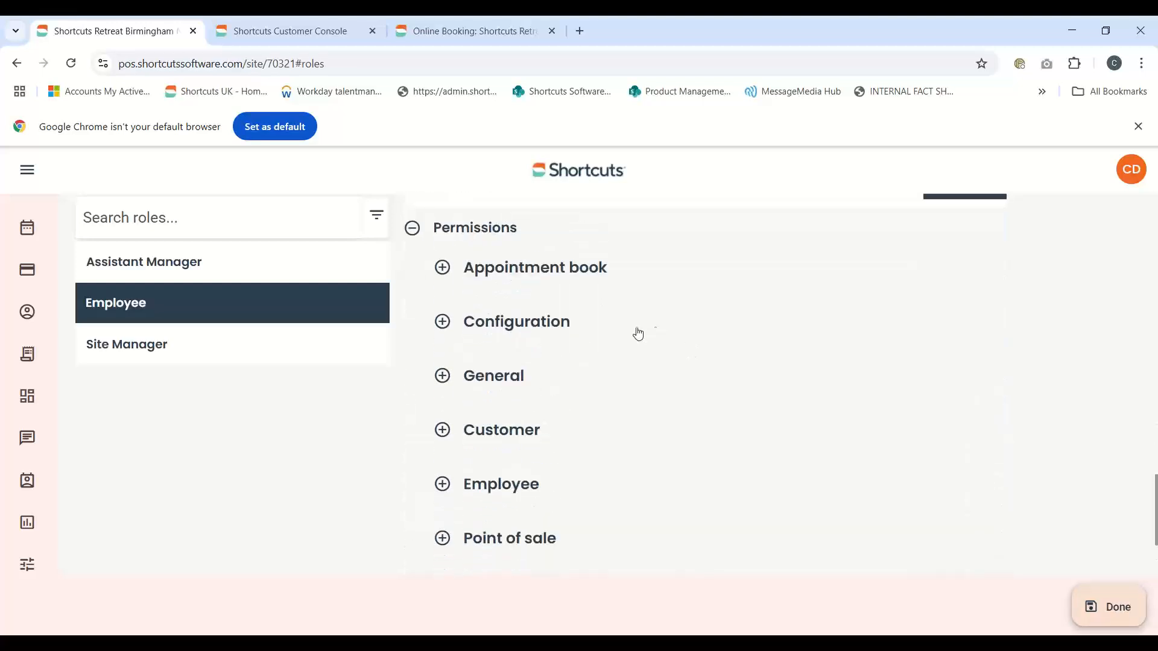
click(444, 269)
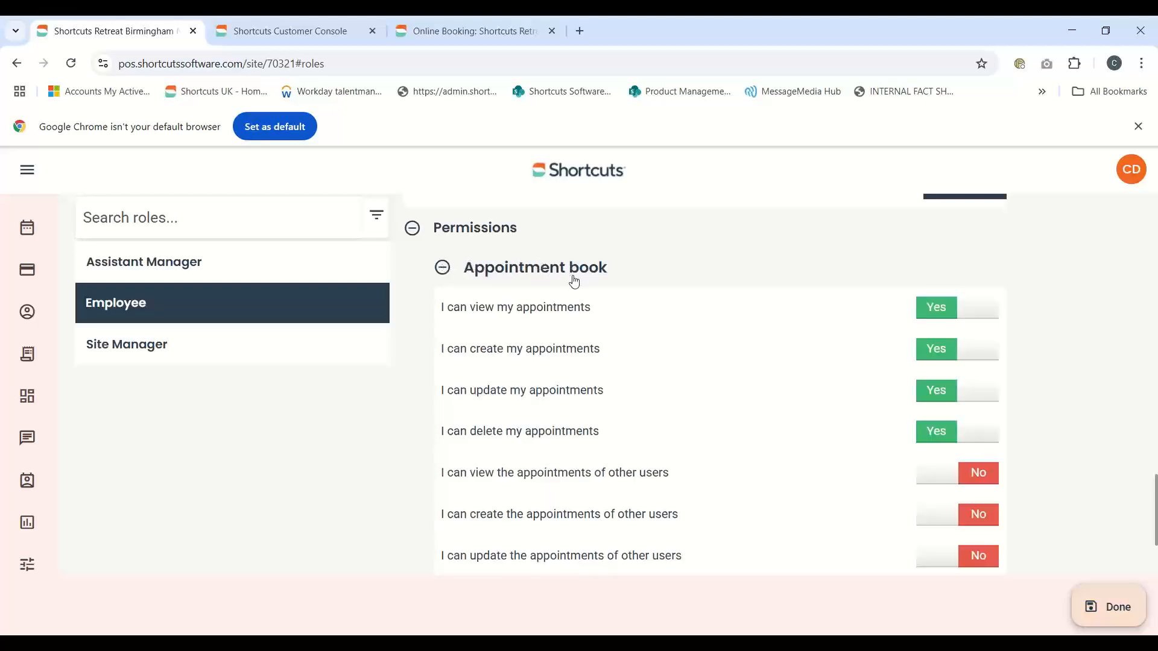
click(444, 267)
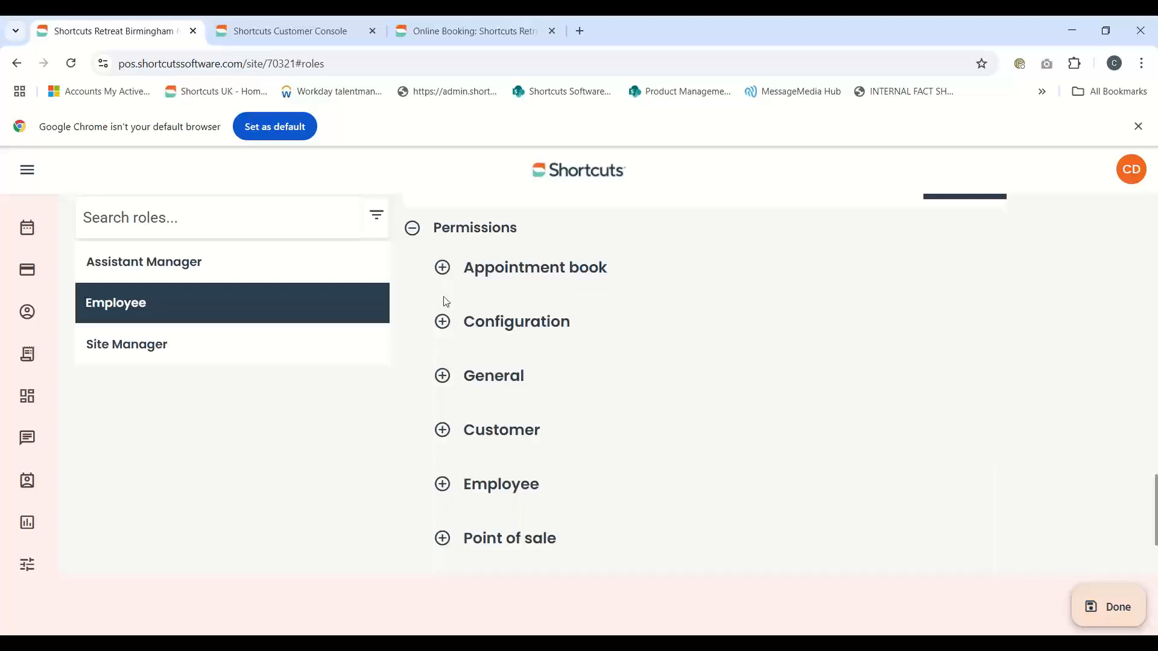
click(442, 324)
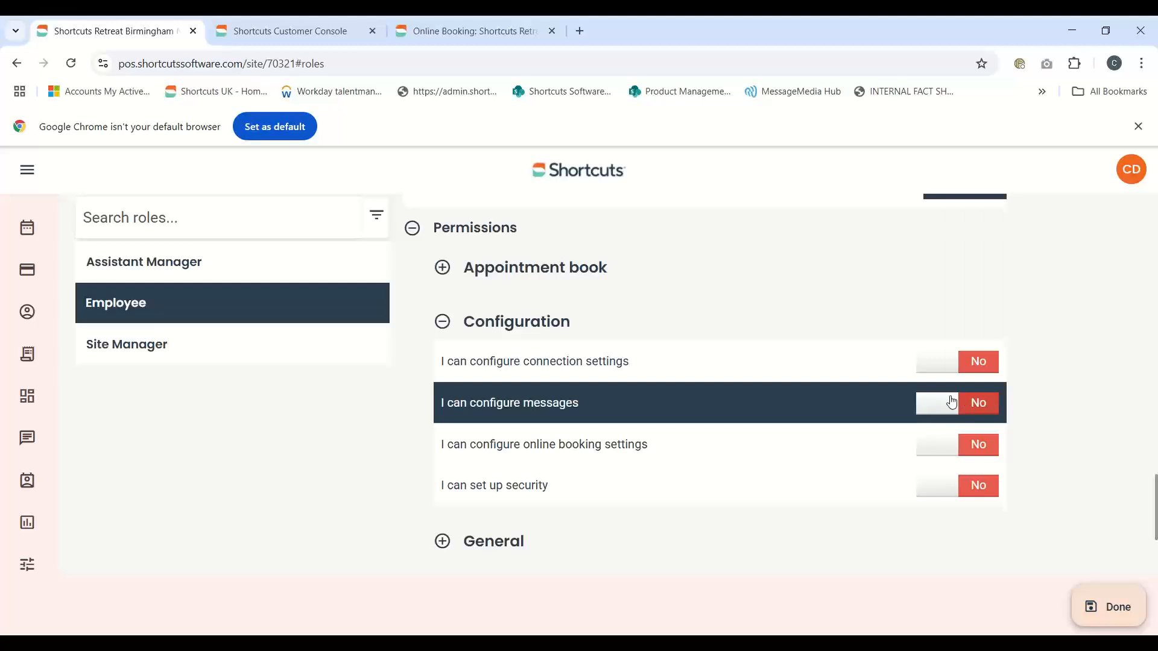
Step: Open the marketing messages and look through the available message types, from After booking to One-off marketing campaigns
click(27, 438)
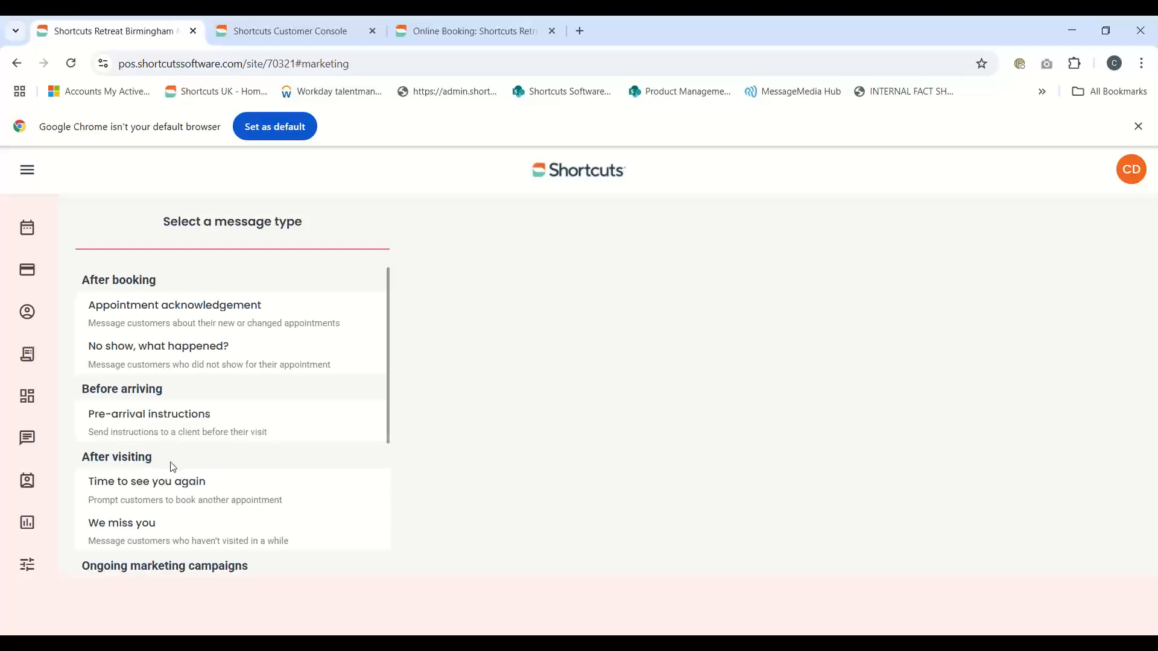
scroll(173, 464, down, 5)
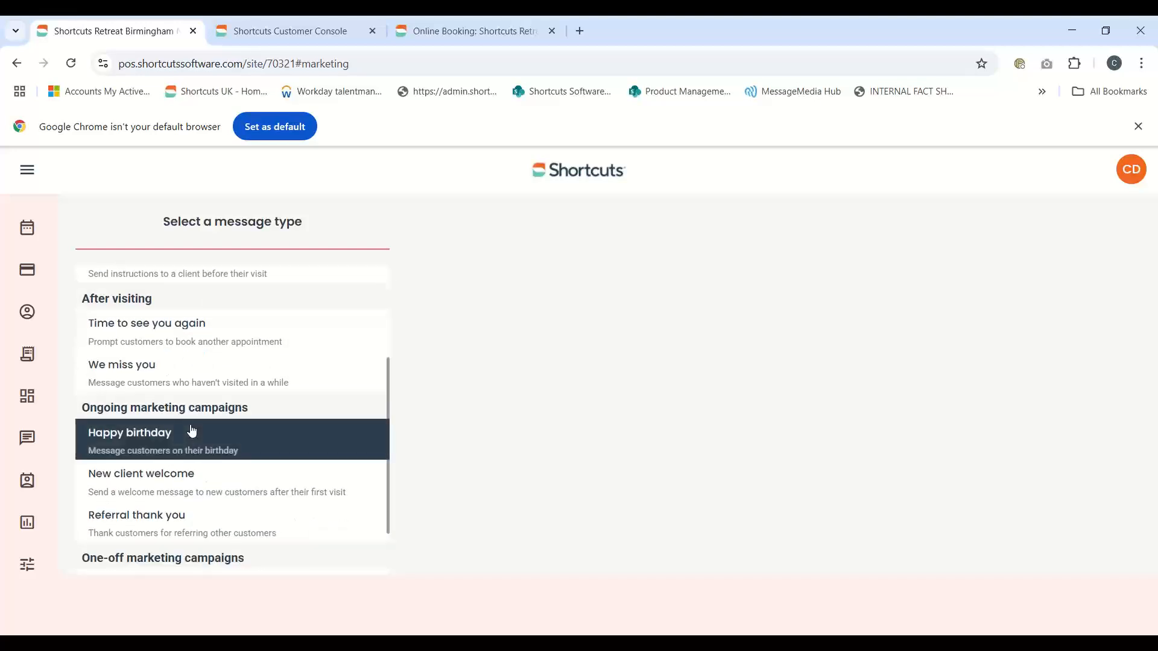
scroll(192, 430, down, 1)
scroll(192, 430, down, 1)
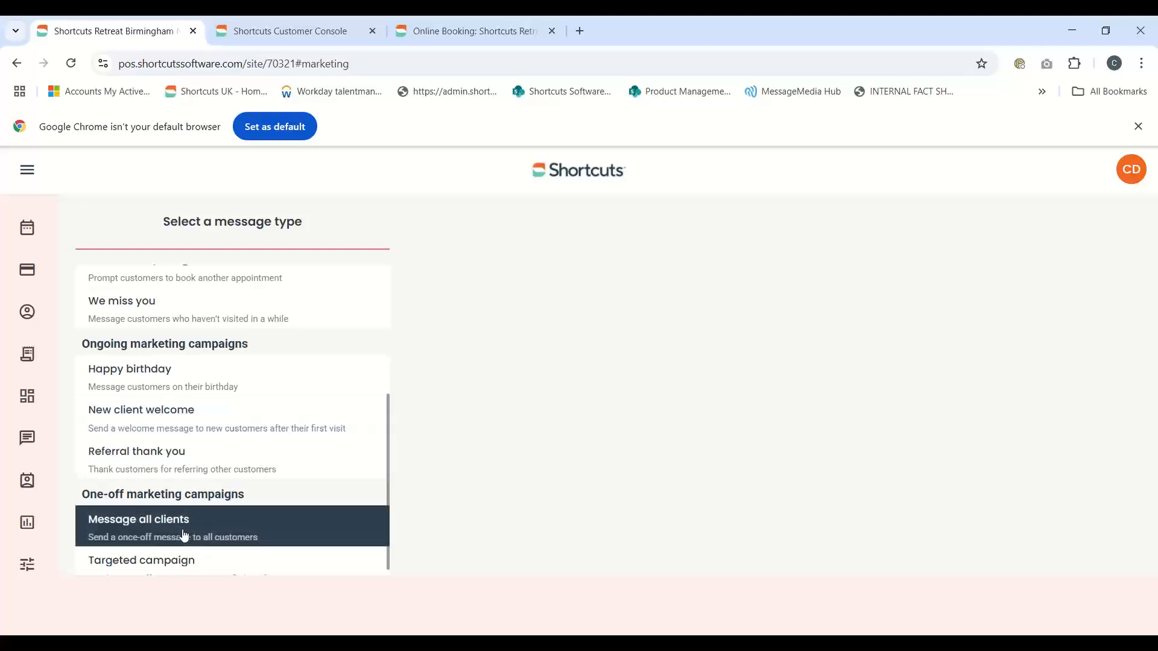
click(302, 477)
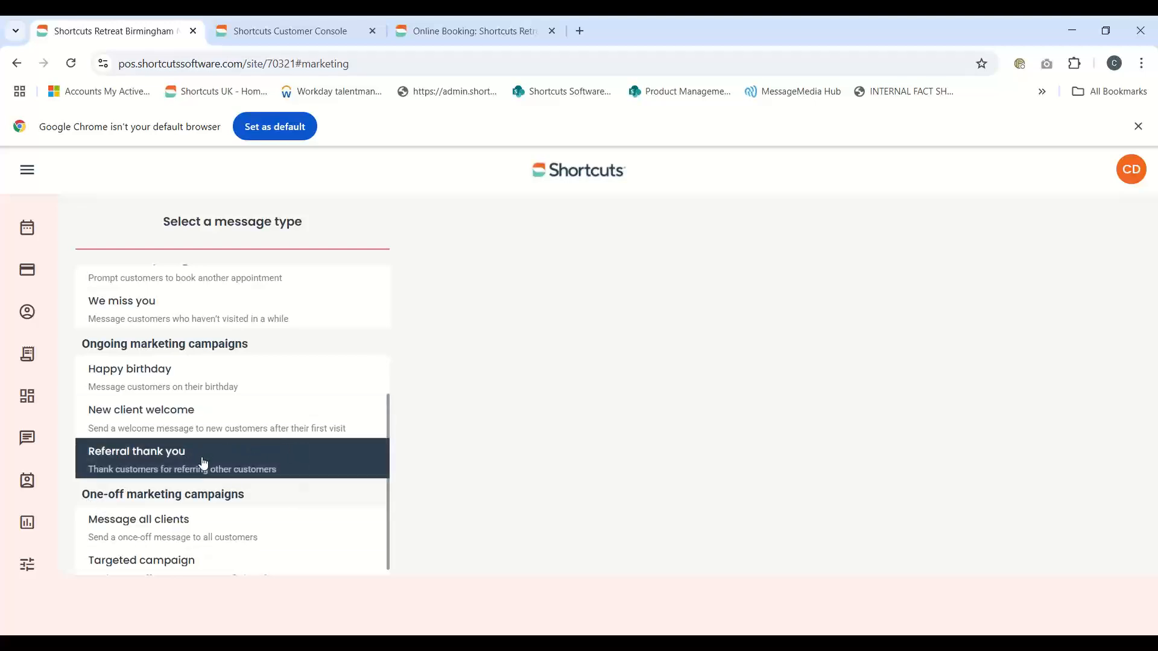
scroll(193, 464, up, 4)
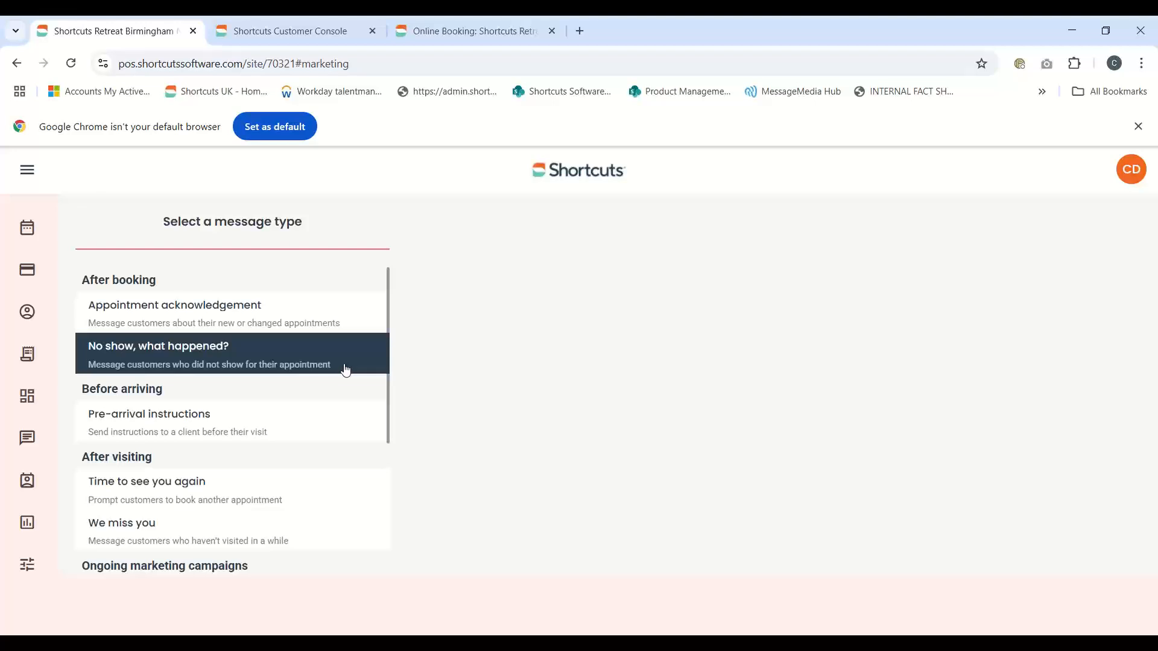
scroll(346, 369, down, 7)
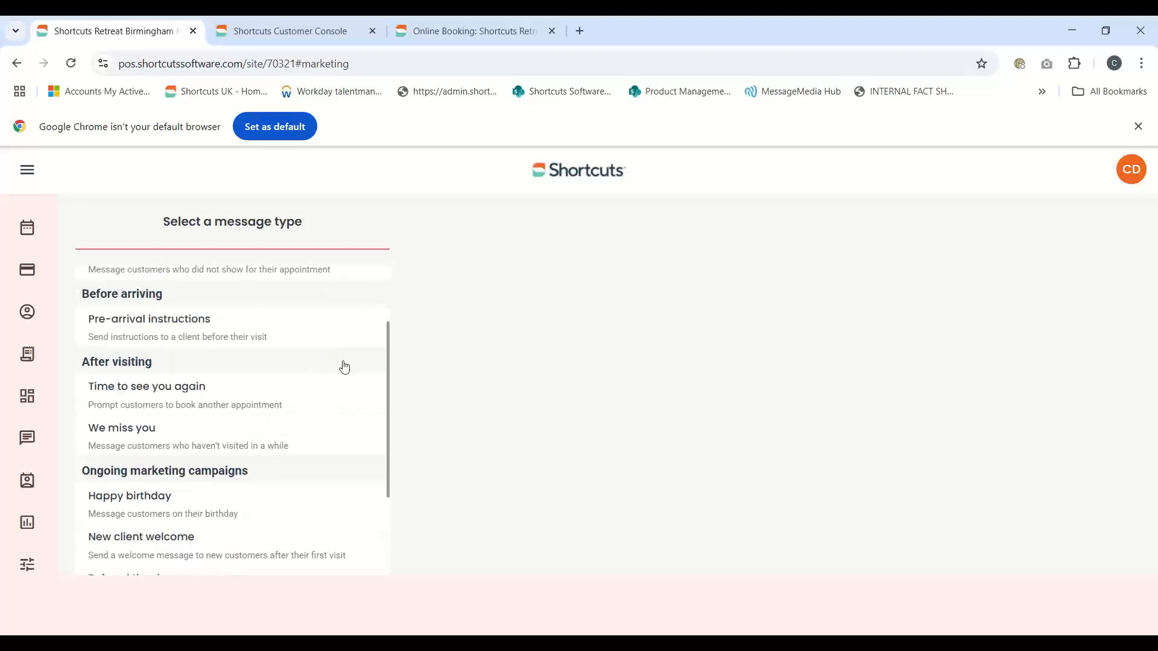
scroll(350, 377, up, 7)
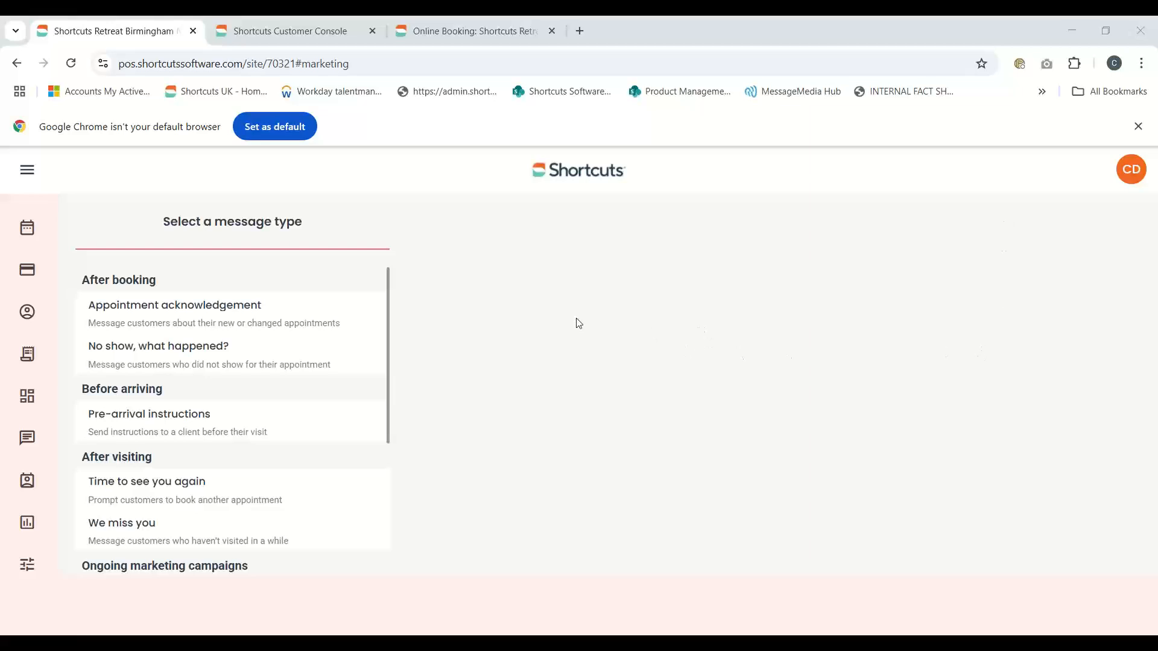
scroll(369, 331, down, 2)
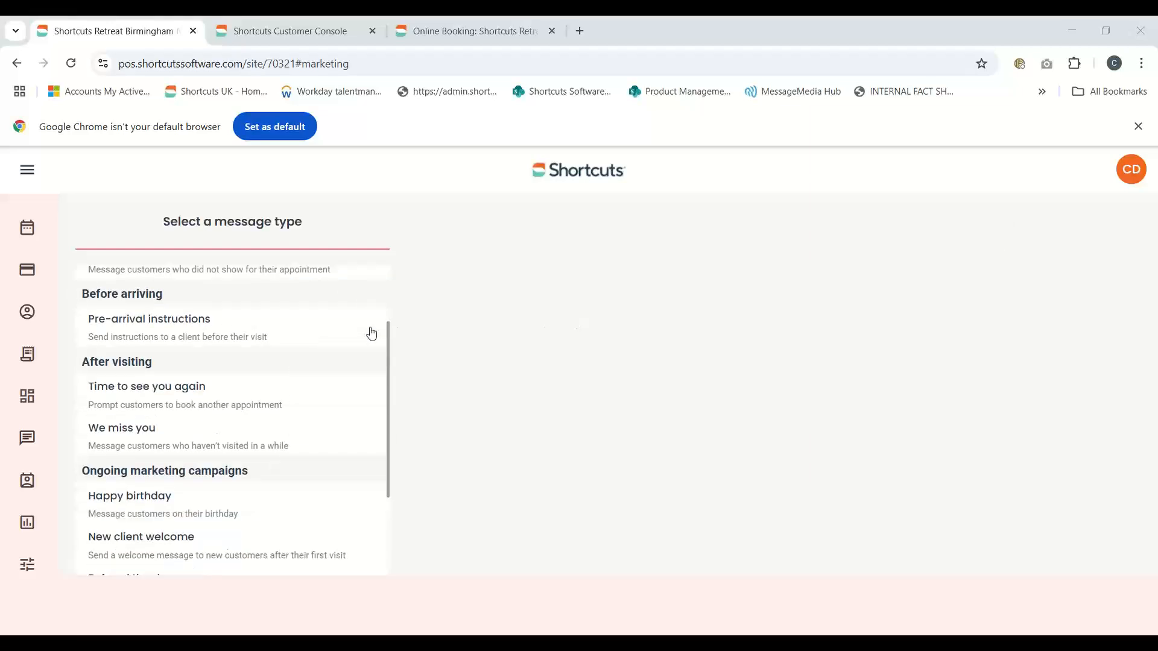
scroll(377, 366, down, 1)
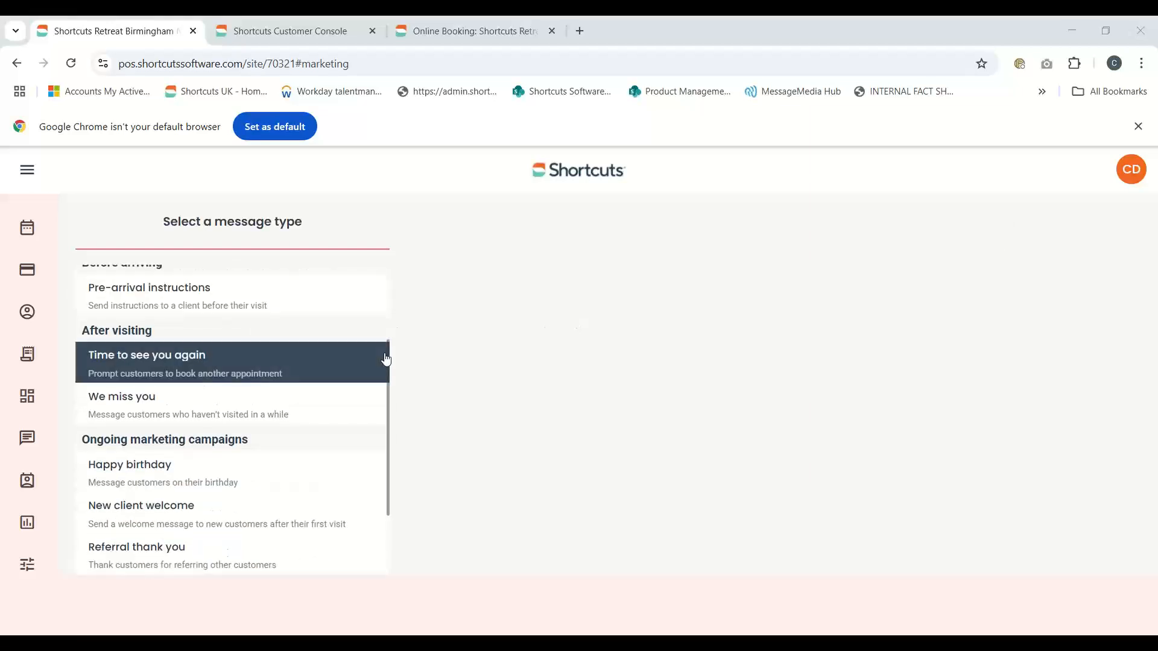
Step: Open the Happy birthday message and examine its campaign name, description, send schedule, gender and send time settings
click(187, 477)
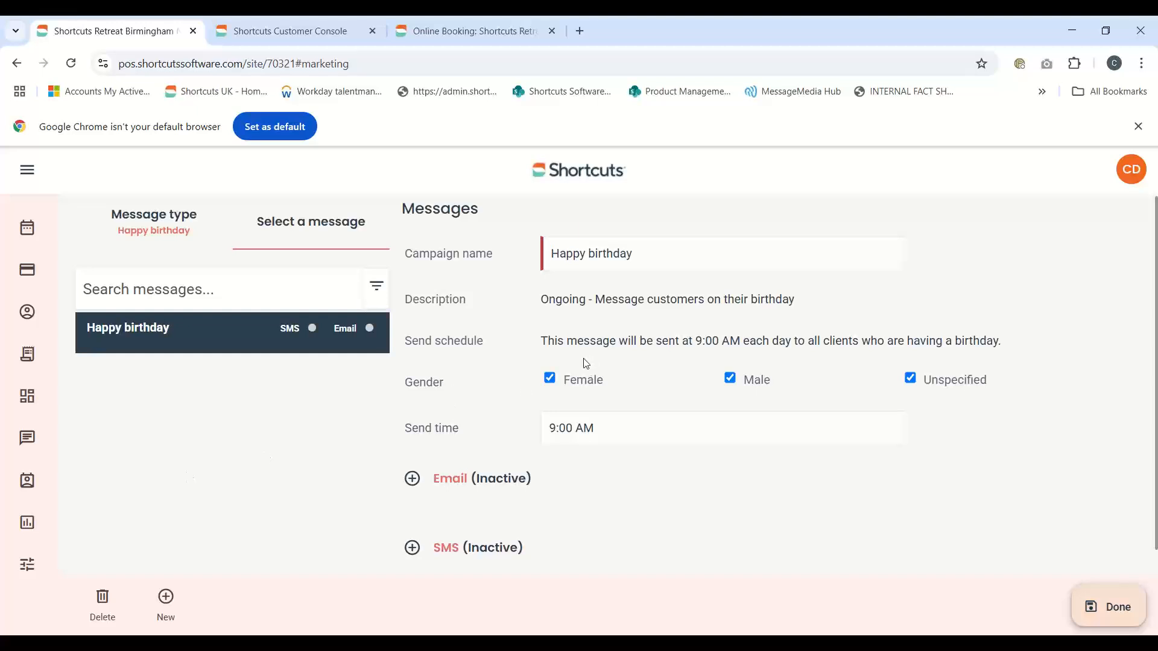
drag(633, 260, 550, 255)
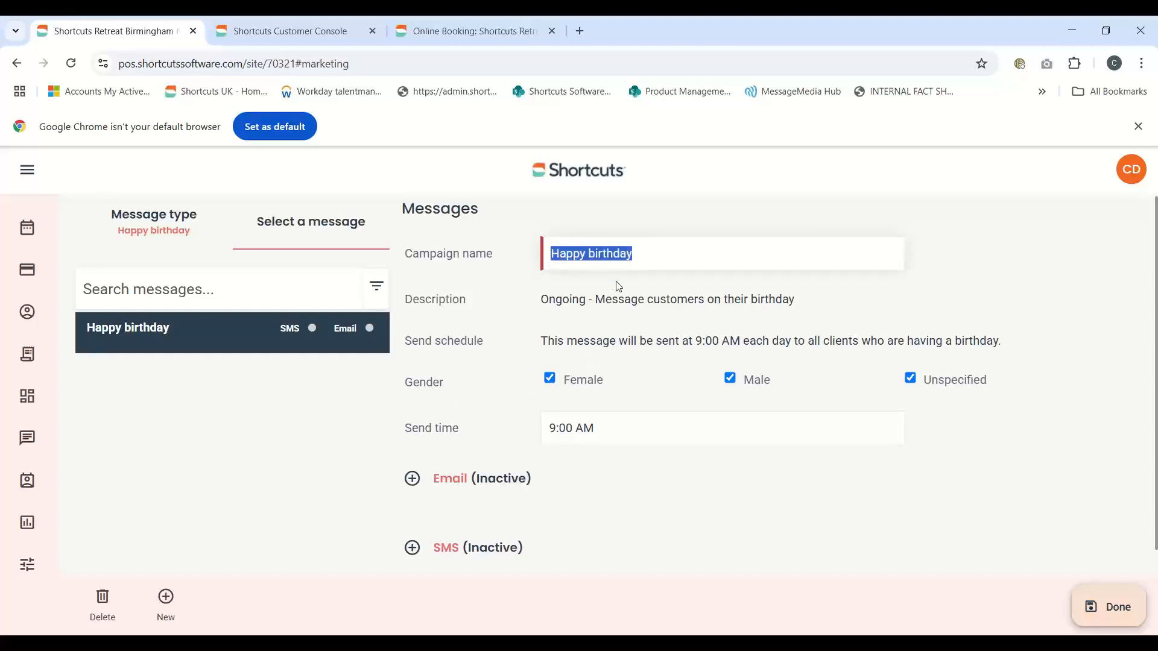
drag(545, 299, 796, 301)
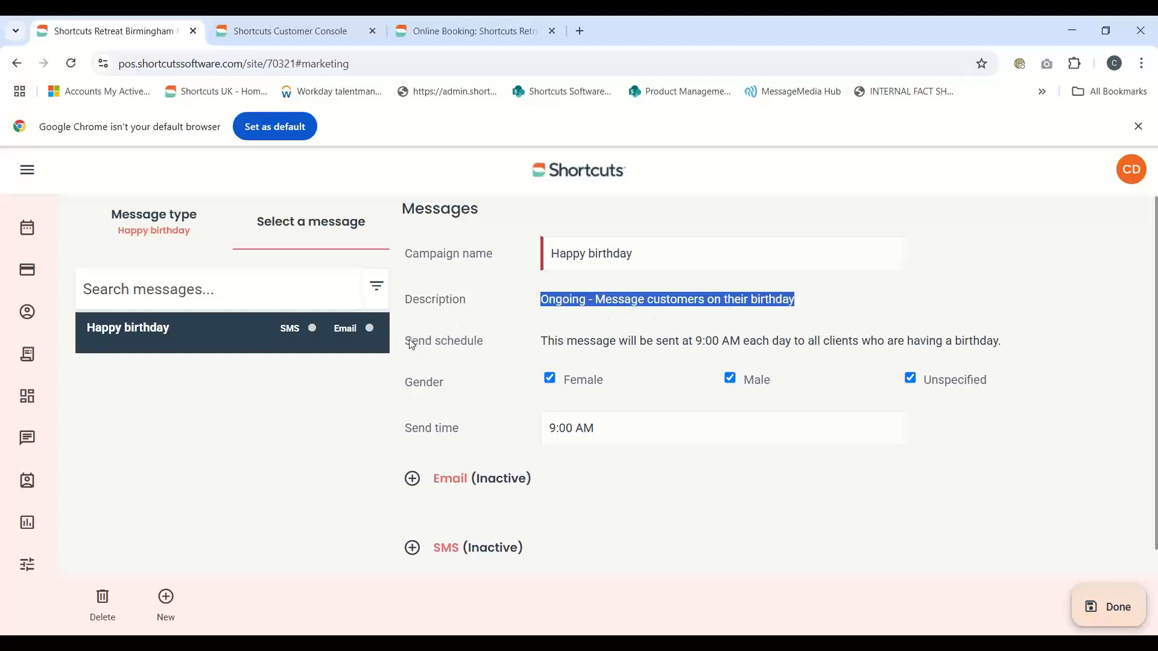
drag(540, 341, 1001, 352)
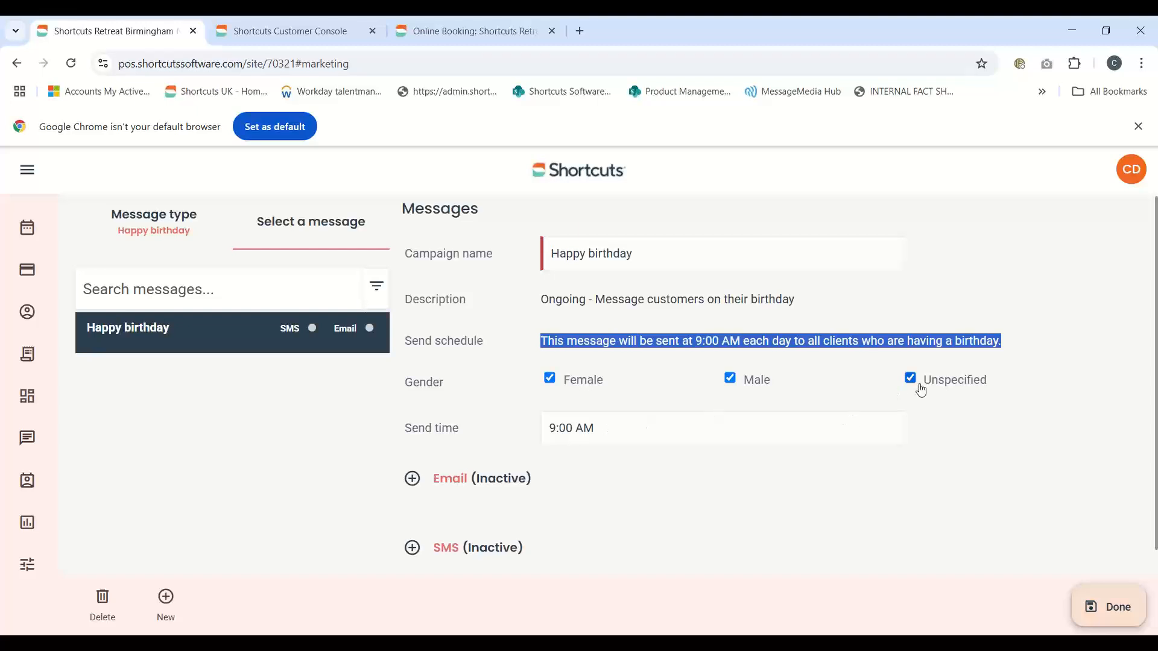
scroll(921, 390, down, 1)
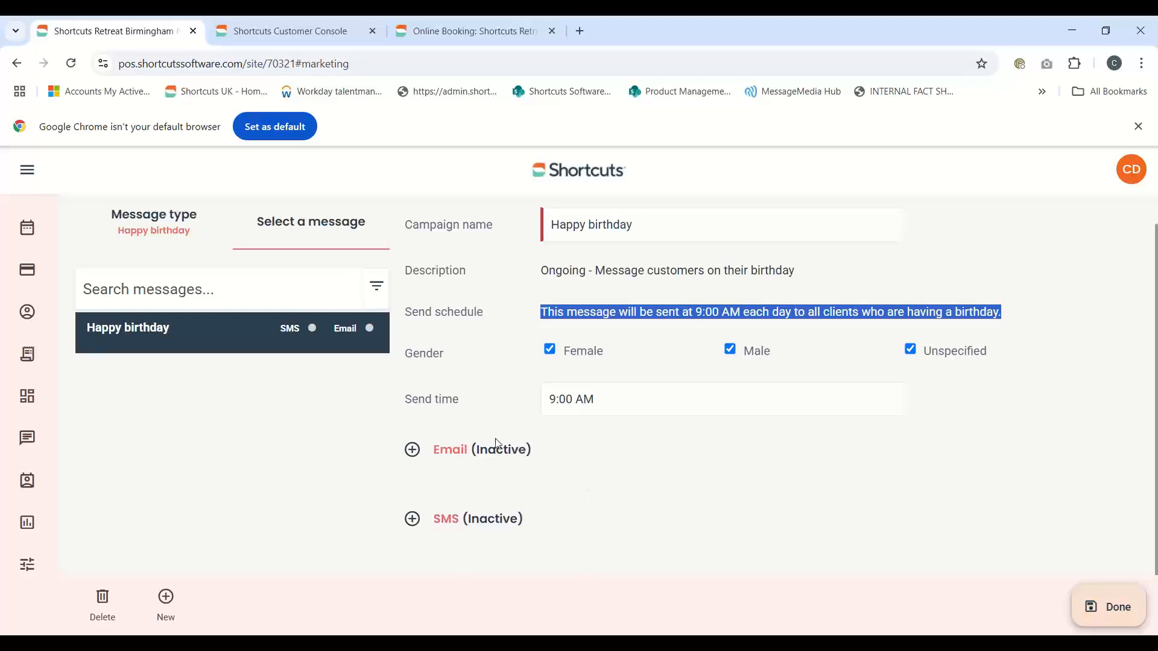
Step: Expand the Email section of the Happy birthday message and look through its template from header to sign off
click(586, 450)
scroll(757, 435, down, 9)
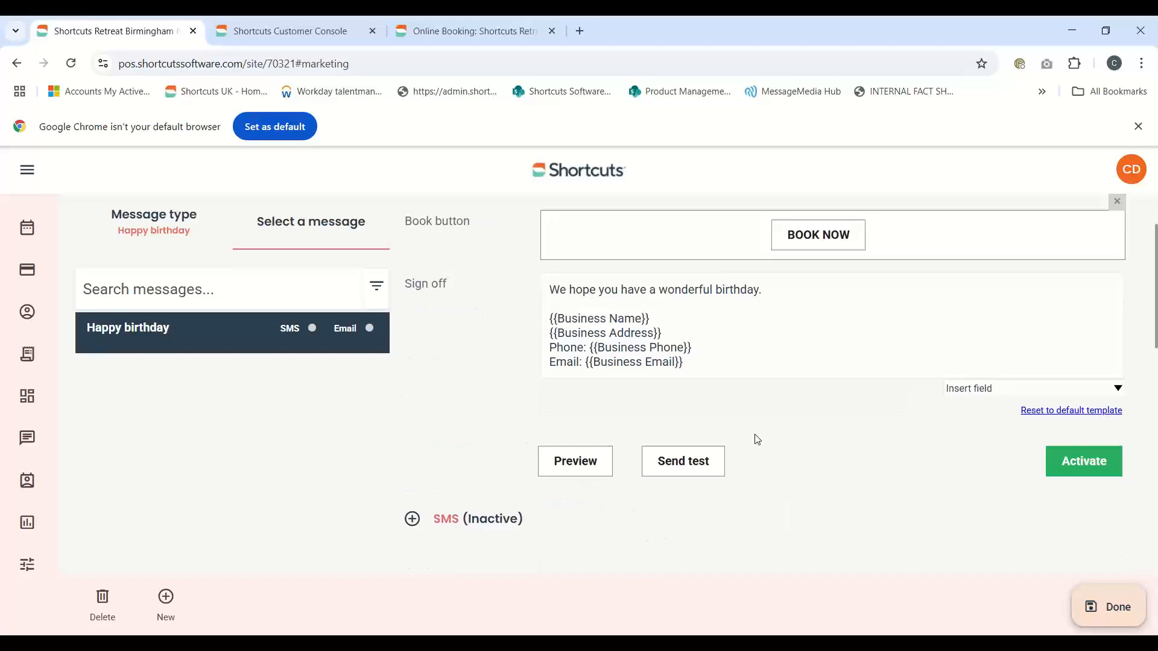
scroll(756, 434, up, 9)
scroll(759, 438, down, 1)
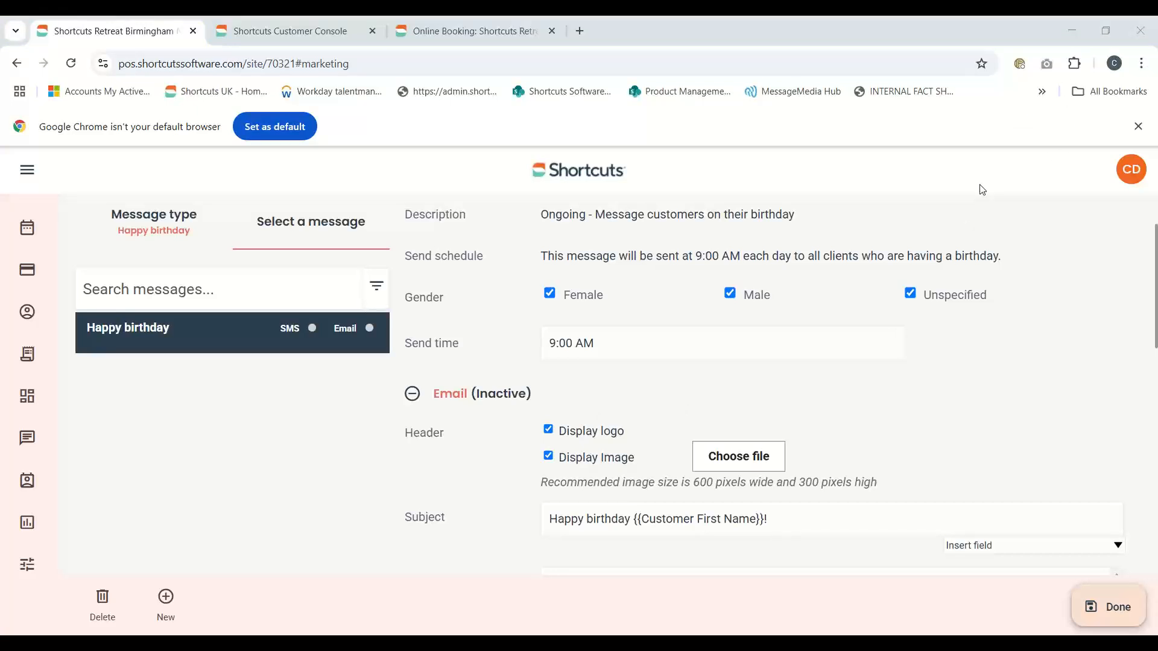
Step: Switch to the Customer Console site settings, view the Site logo under Visual Branding Options, and return to the Happy birthday message
key(ctrl+Tab)
scroll(772, 310, down, 20)
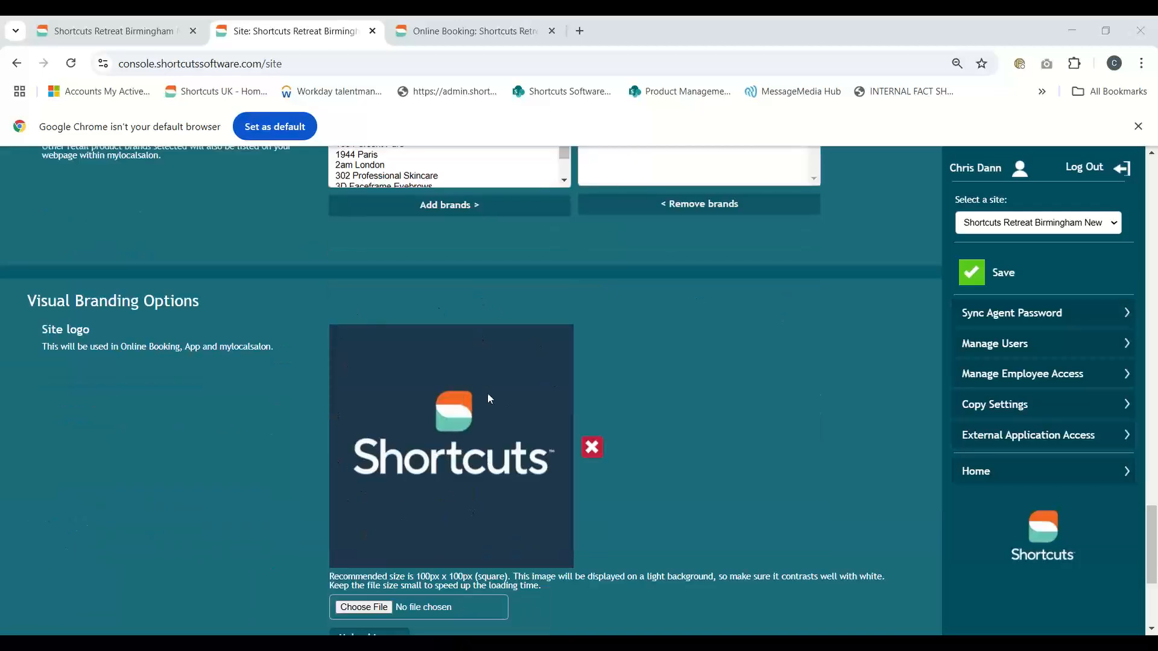
click(139, 31)
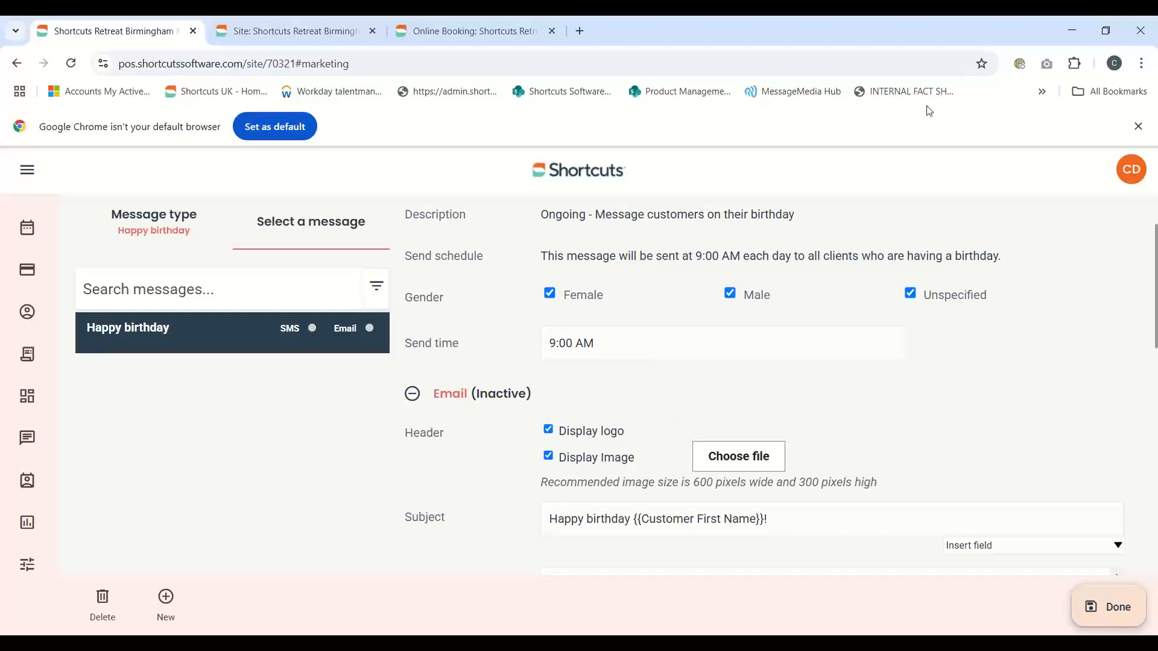
Step: Remove the {{Customer First Name}} placeholder from the email subject and reinsert it as the Customer First Name field
scroll(703, 319, down, 1)
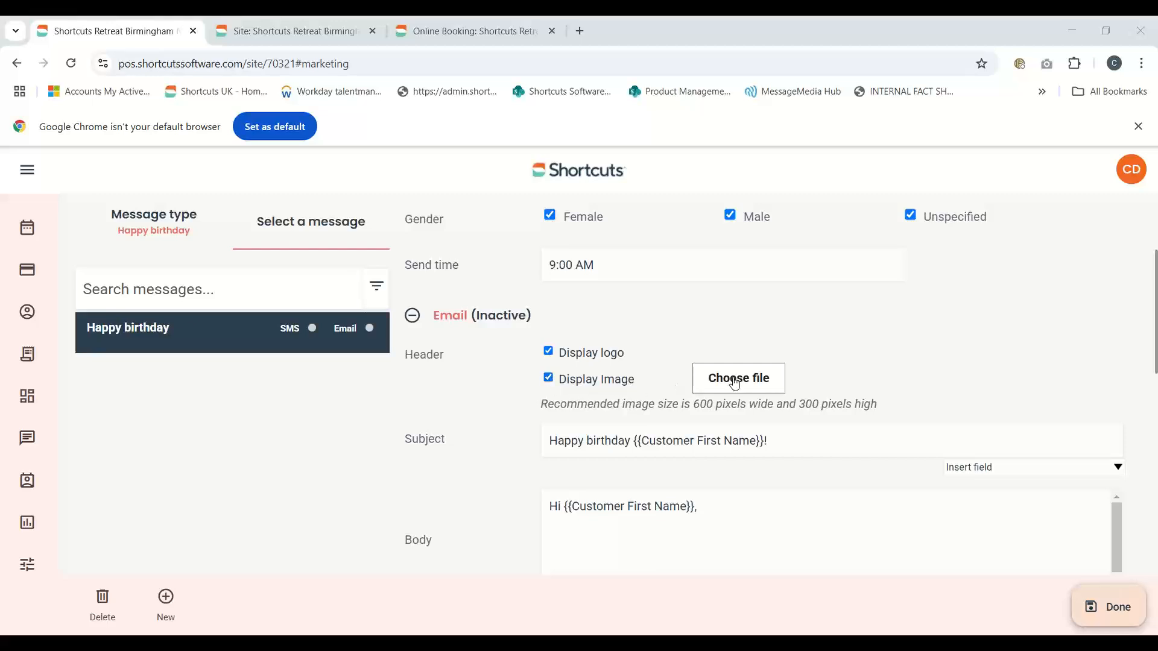
scroll(847, 364, down, 1)
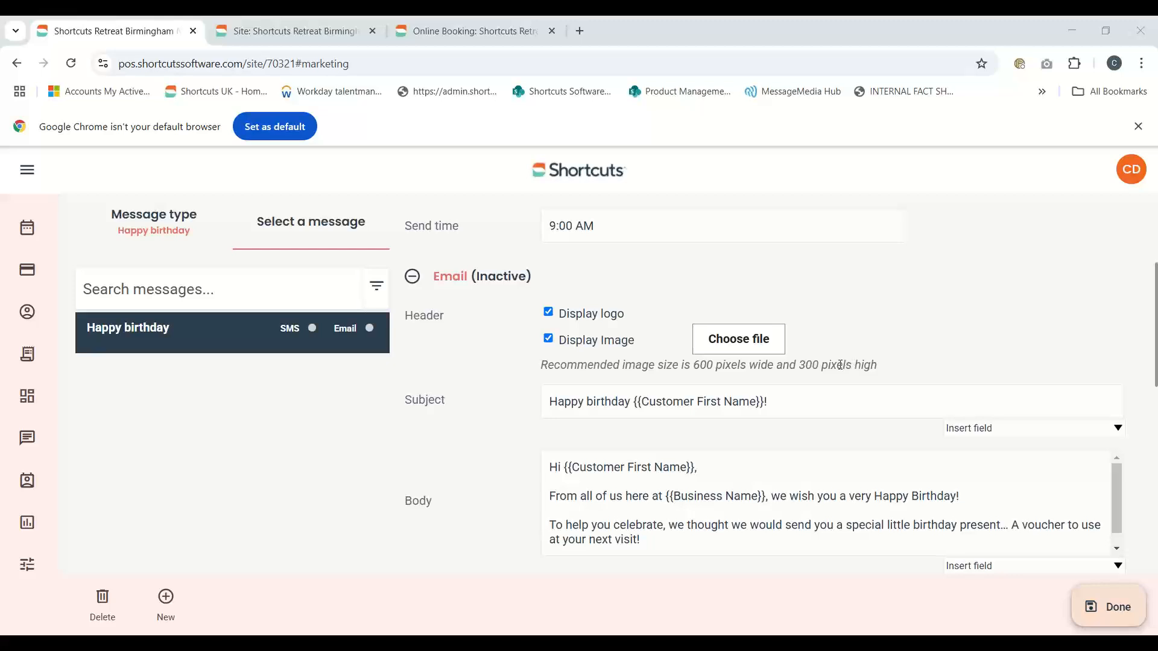
scroll(840, 364, down, 1)
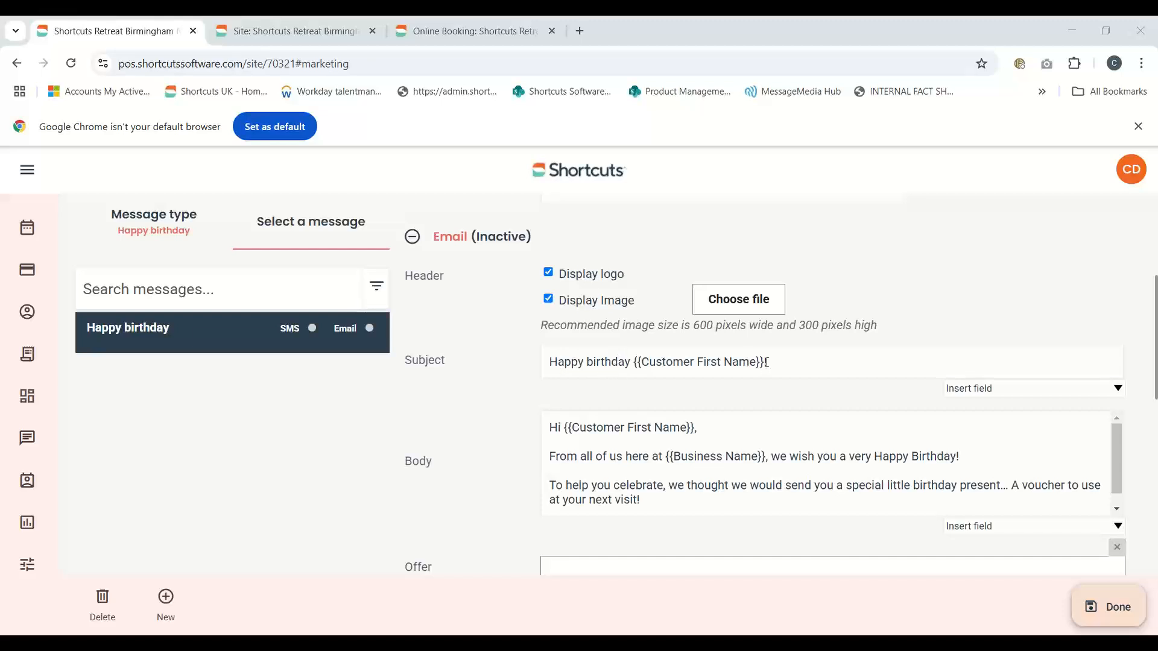
drag(763, 362, 633, 362)
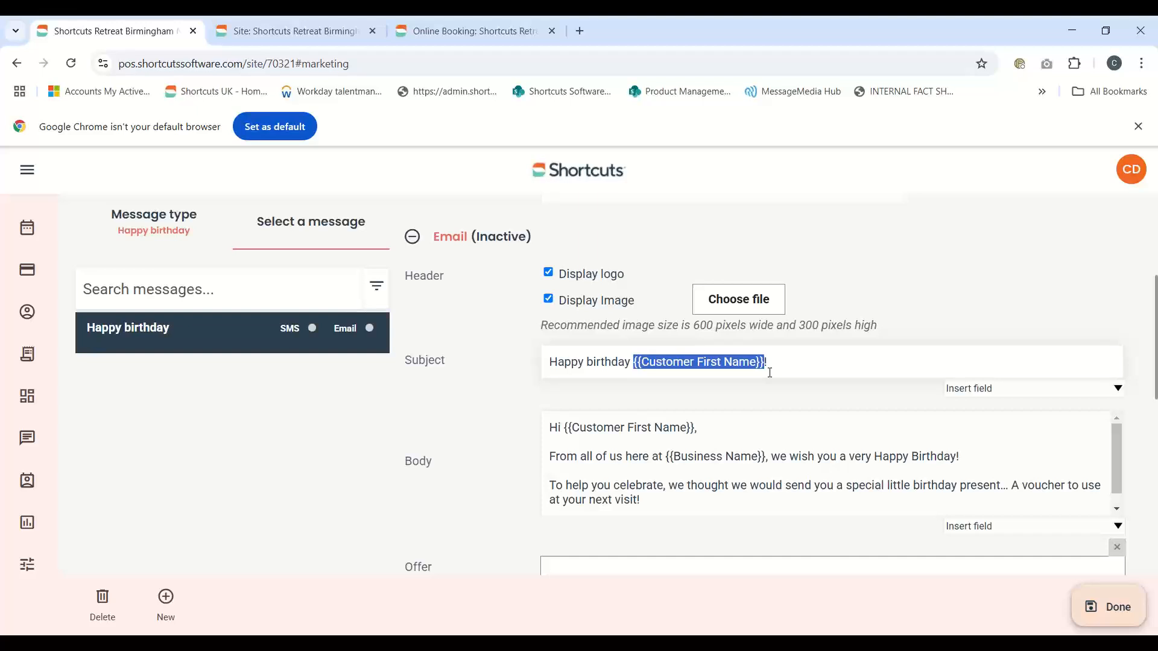
key(BackSpace)
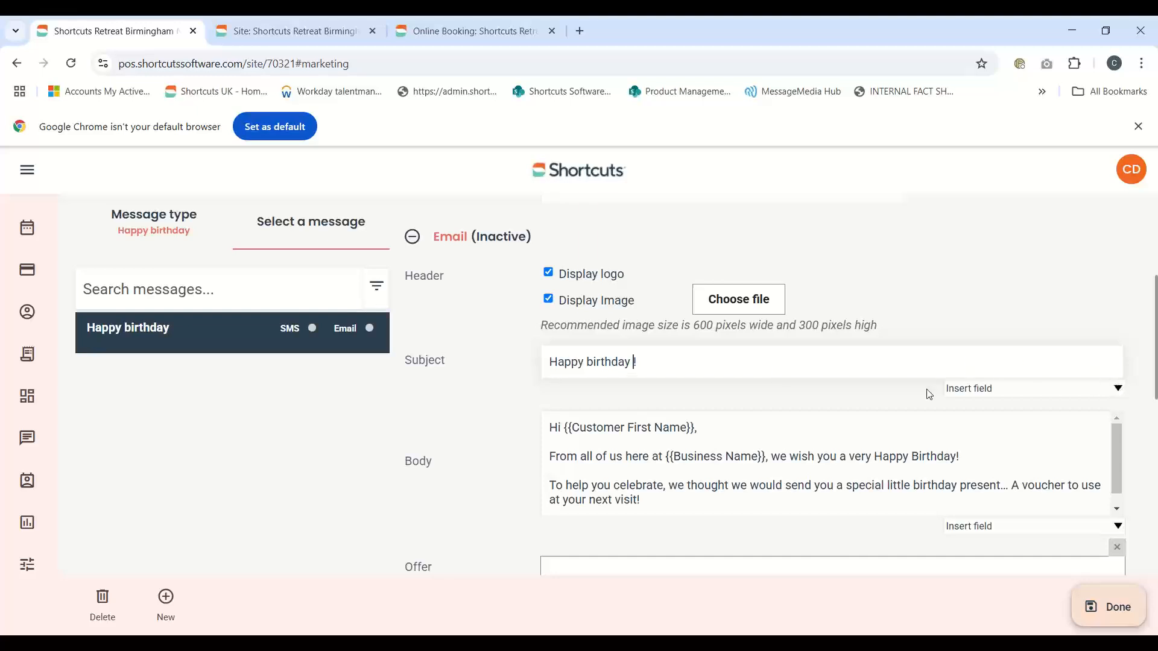
click(1117, 392)
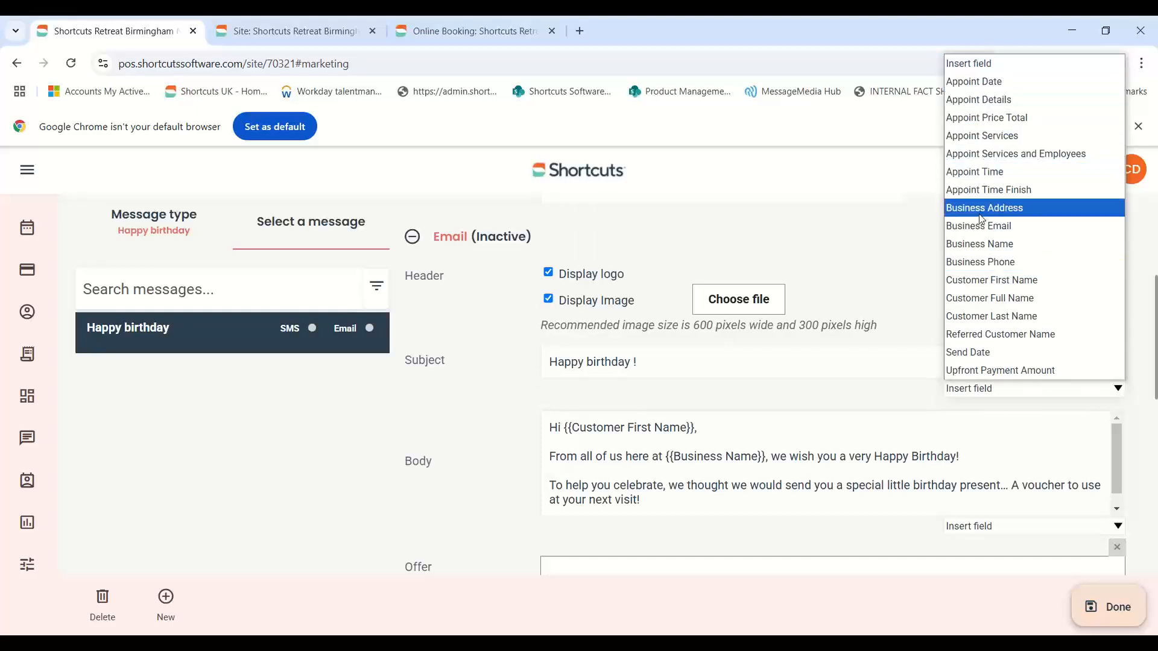
click(1038, 283)
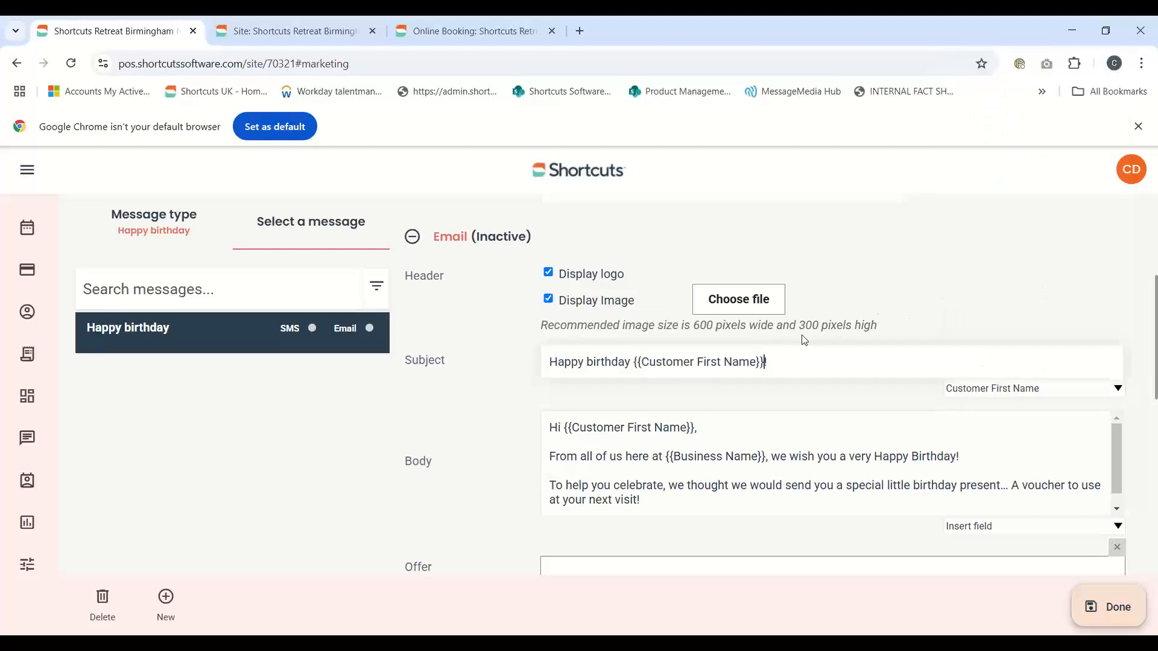
Step: Add a run of exclamation marks to the end of the email subject and delete the extra ones again
click(633, 362)
key(BackSpace)
click(788, 367)
text(!!!!!!!!!!!!!!!!)
key(BackSpace)
key(BackSpace)
key(BackSpace)
key(BackSpace)
key(BackSpace)
key(BackSpace)
key(BackSpace)
key(BackSpace)
key(BackSpace)
key(BackSpace)
key(BackSpace)
key(BackSpace)
key(BackSpace)
key(BackSpace)
key(BackSpace)
key(BackSpace)
key(BackSpace)
Step: Highlight the {{Customer First Name}} and {{Business Name}} placeholders in the email body and check the remaining body text
scroll(790, 367, down, 1)
scroll(791, 367, down, 1)
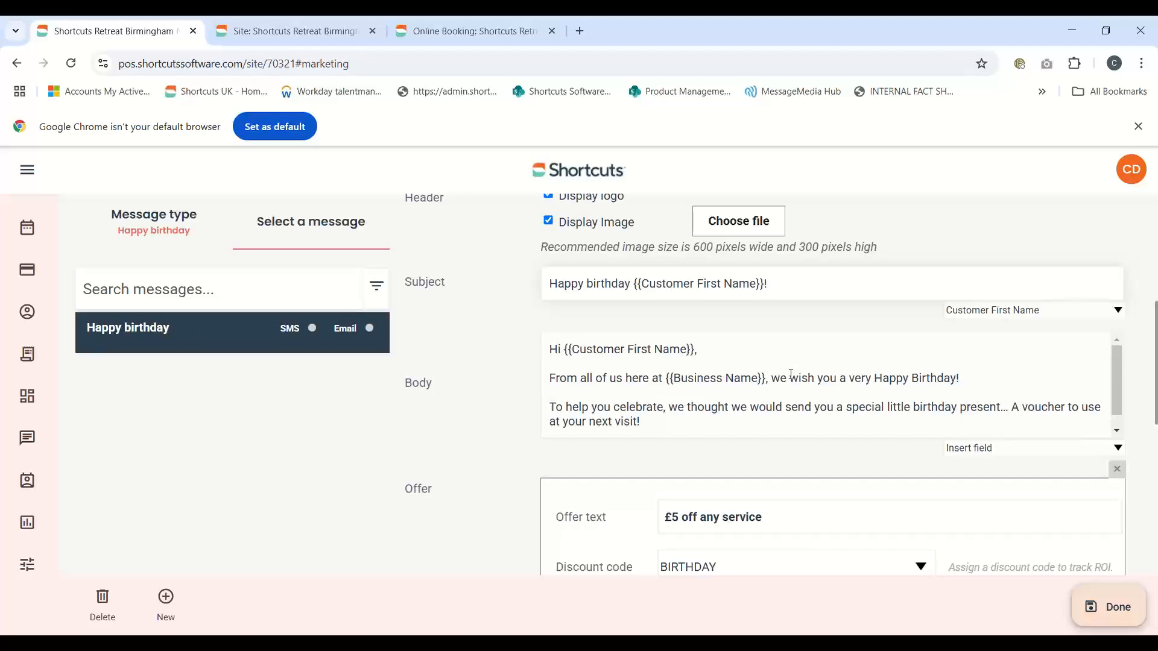
scroll(792, 364, down, 1)
drag(695, 310, 565, 307)
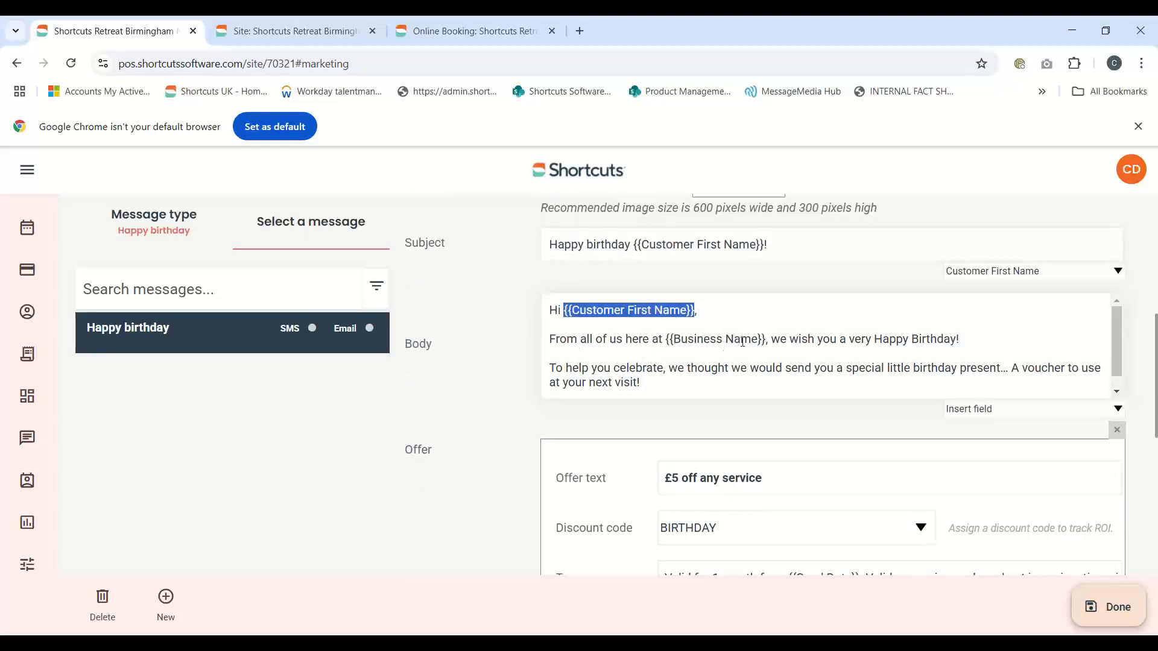
drag(765, 339, 665, 340)
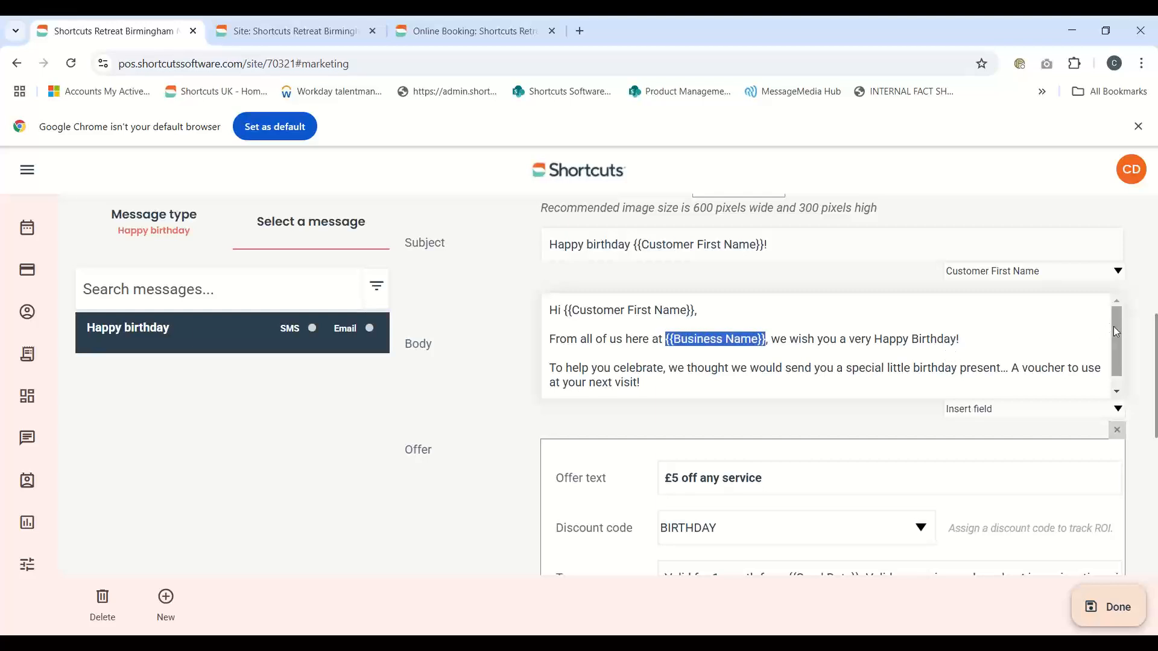
scroll(1120, 332, down, 1)
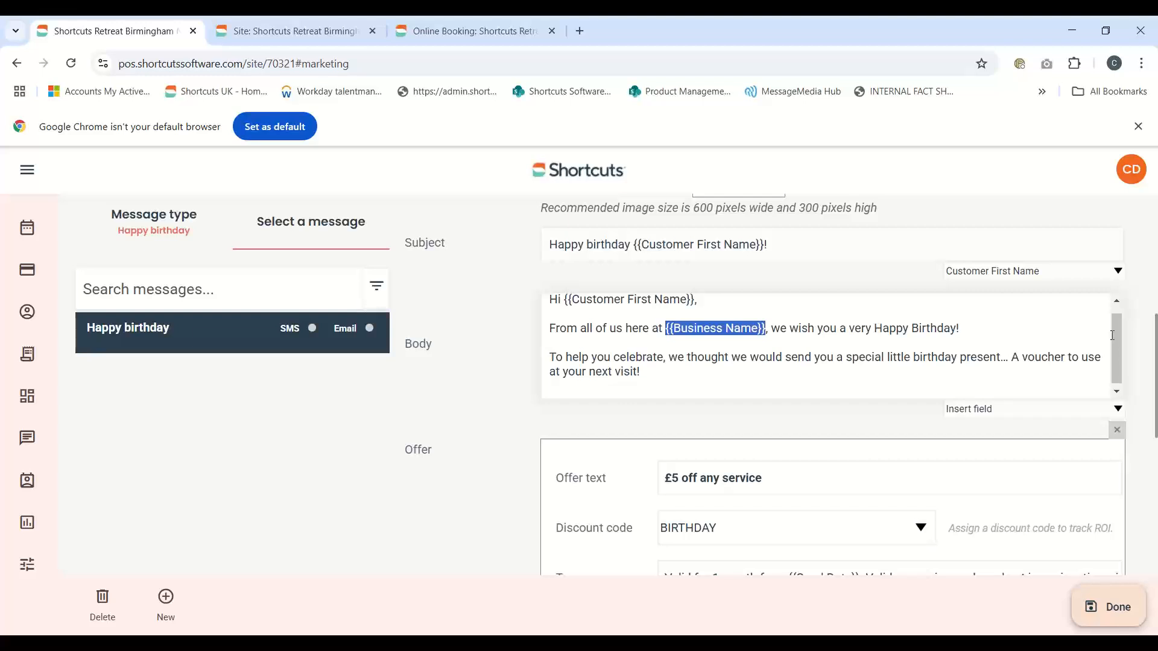
Step: Try adding the line "xxxxx" below the last paragraph of the email body and delete that text again
click(645, 373)
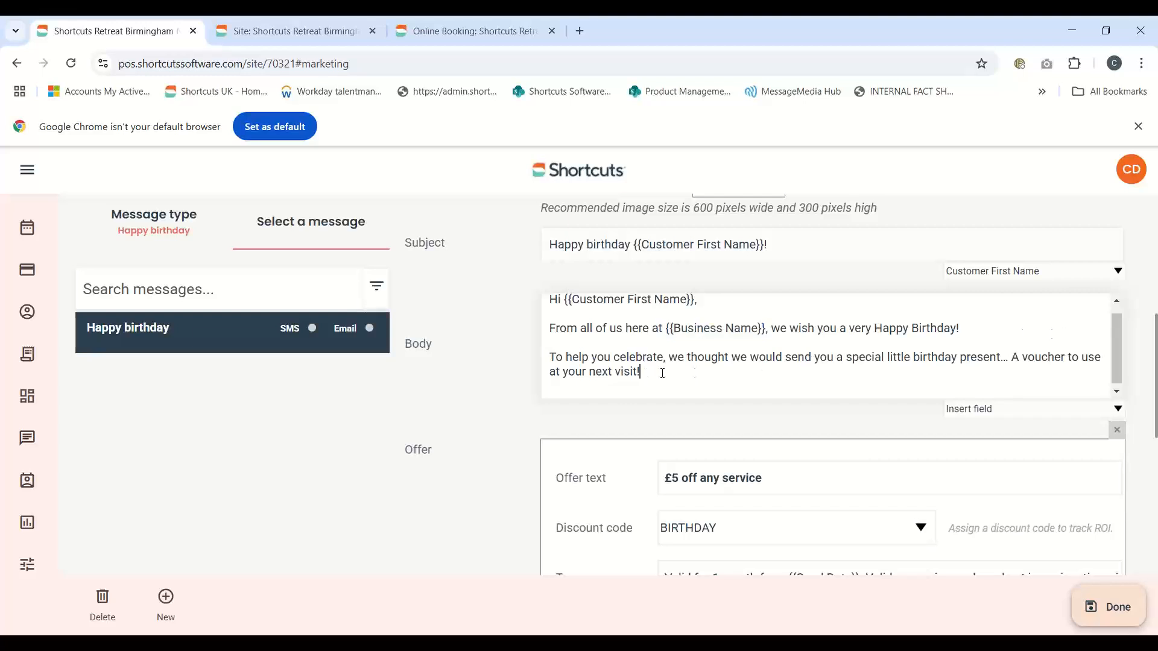
key(Return)
key(Return)
text(xxxxx)
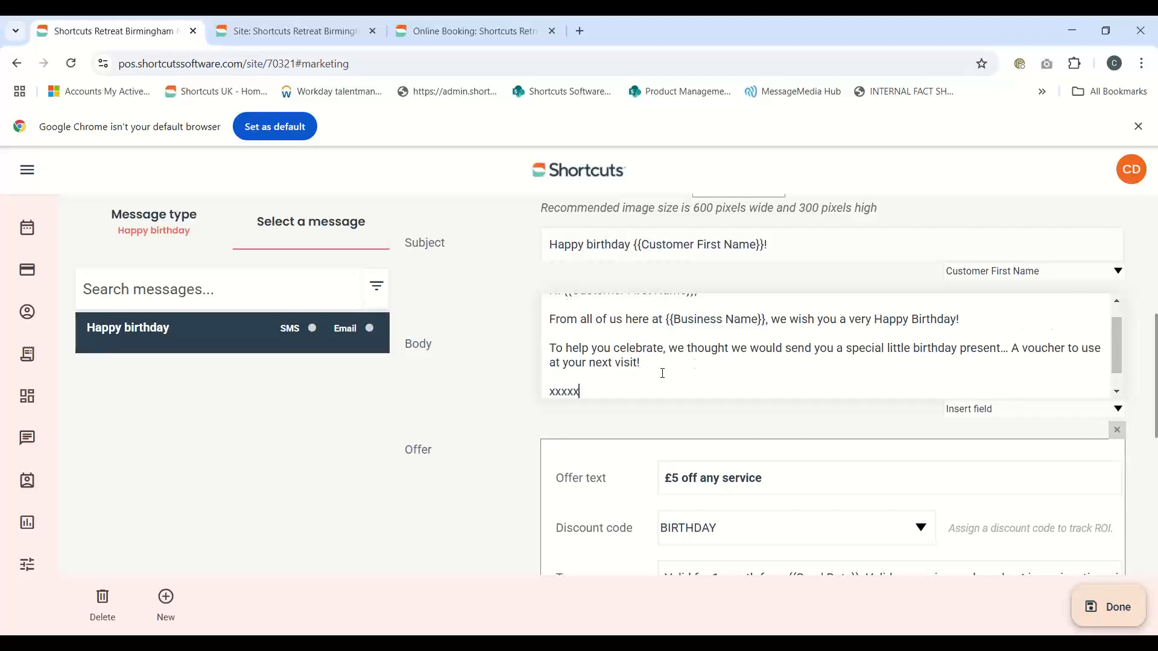
key(BackSpace)
key(BackSpace)
key(BackSpace)
Step: Highlight the offer text of the Happy birthday email and look through the available discount codes without changing the selection
scroll(939, 332, down, 2)
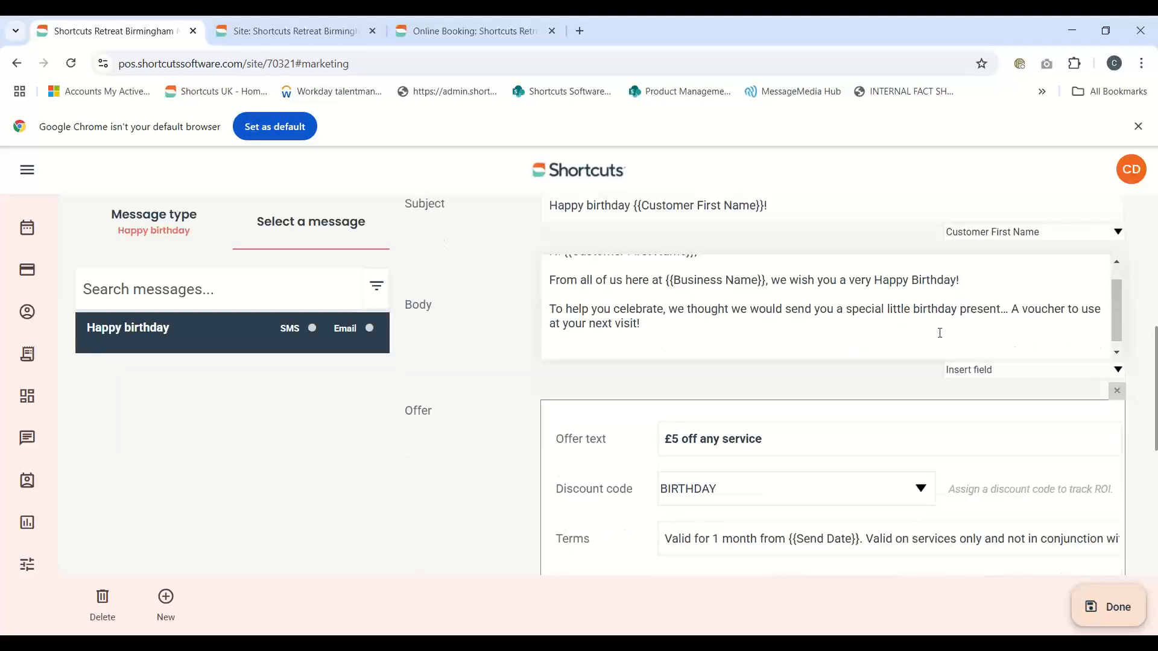
scroll(676, 310, down, 1)
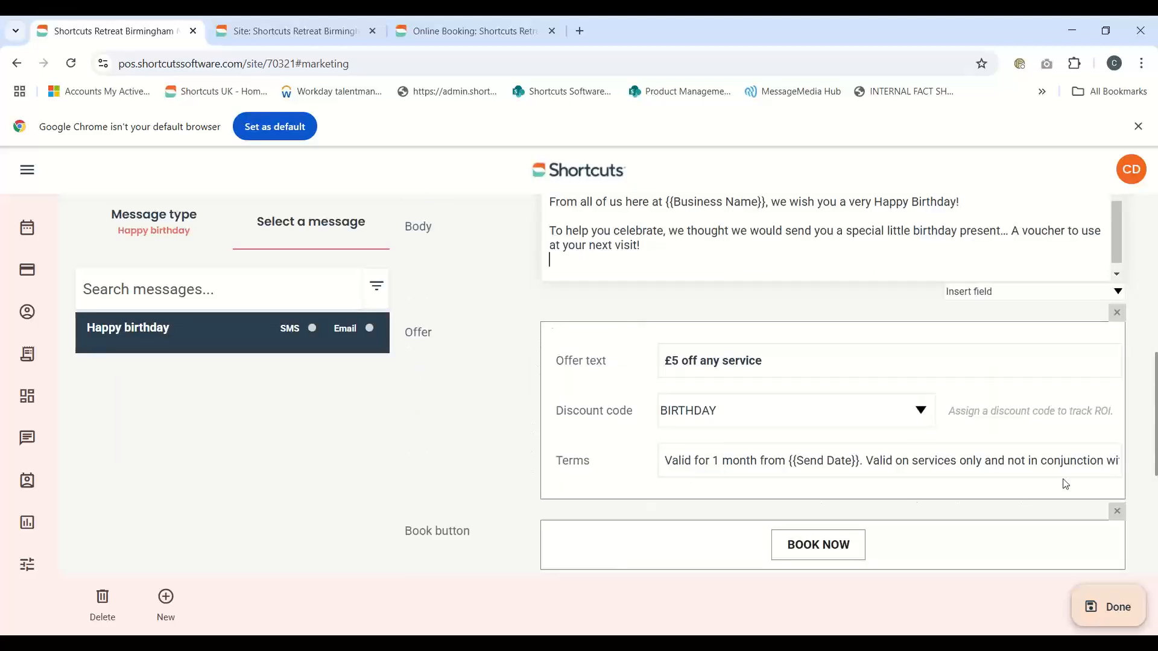
drag(798, 368, 657, 369)
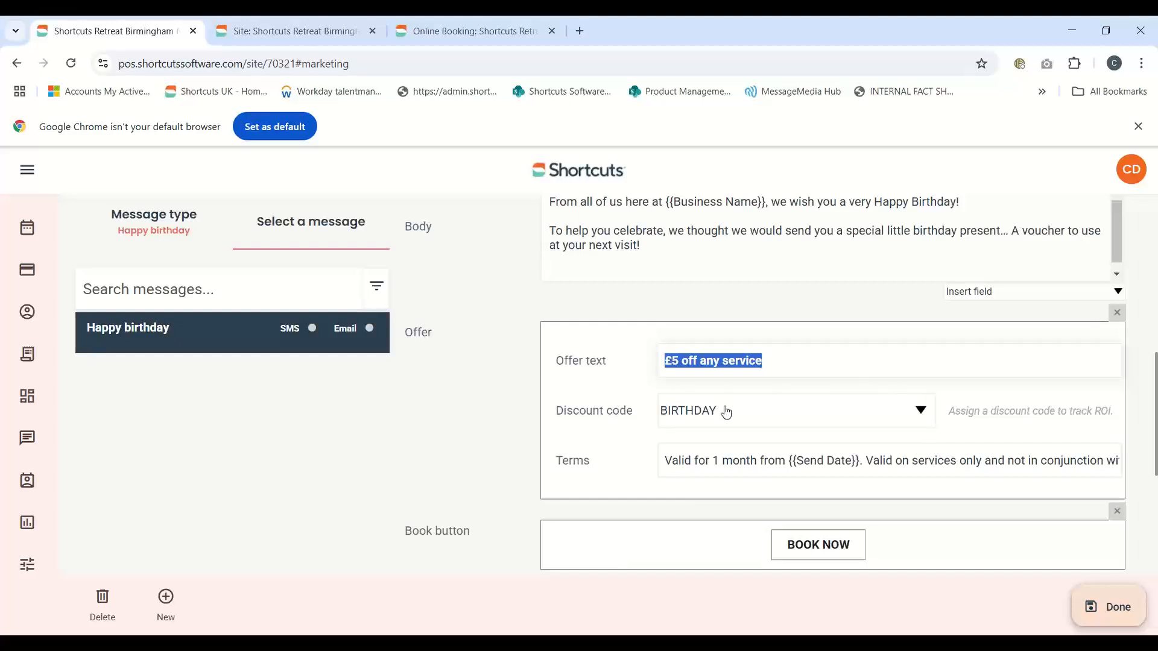
click(918, 410)
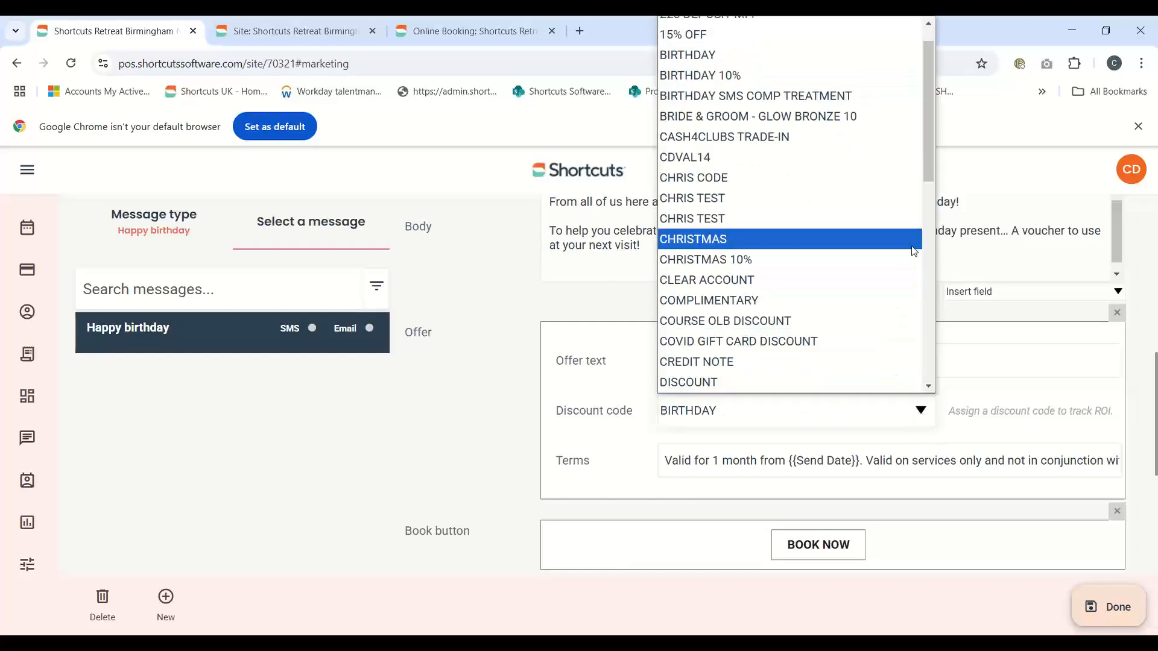
scroll(926, 104, down, 2)
drag(926, 106, 920, 309)
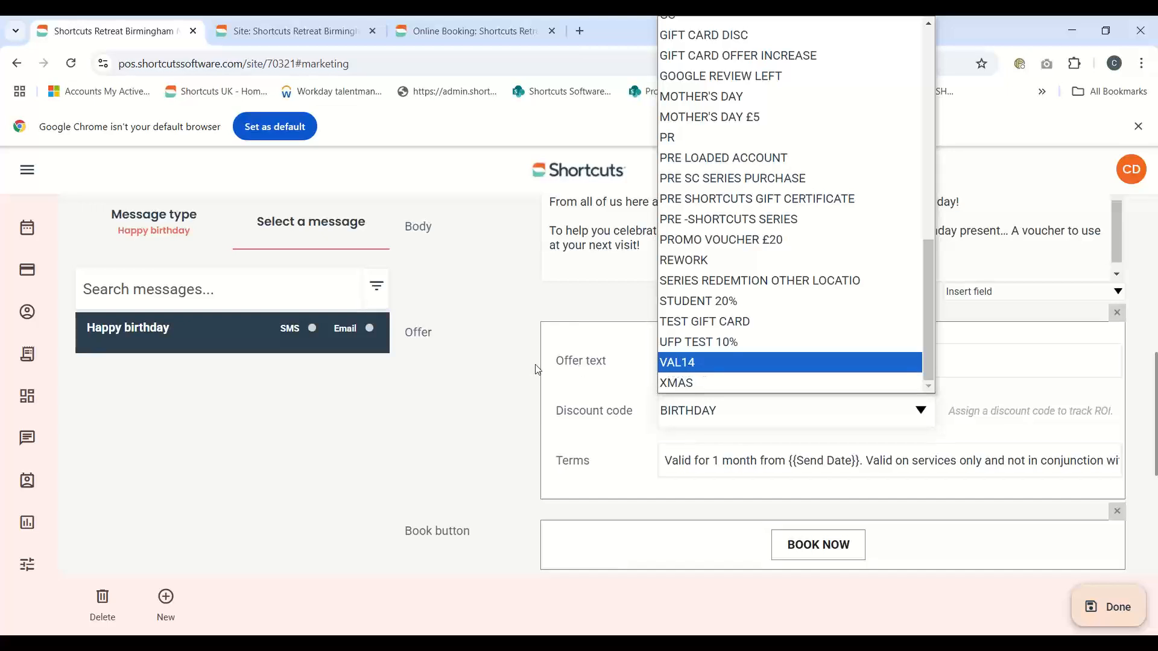
click(515, 376)
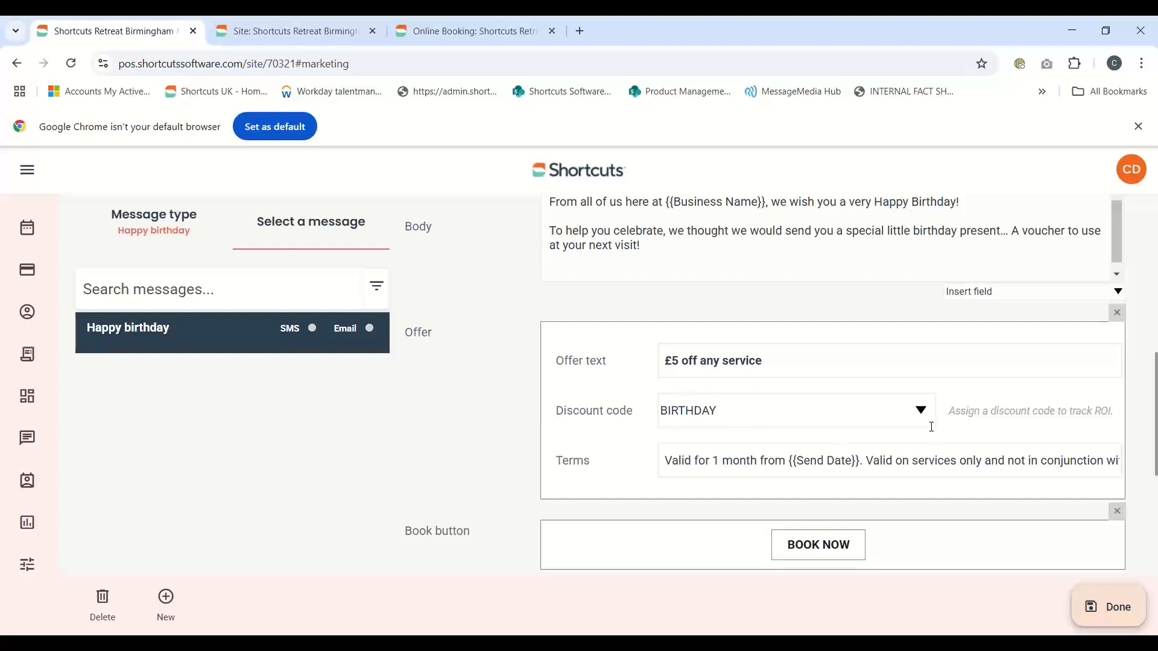
Step: Highlight the discount code's ROI note, the offer terms and the first line of the sign-off text
drag(949, 411, 1115, 416)
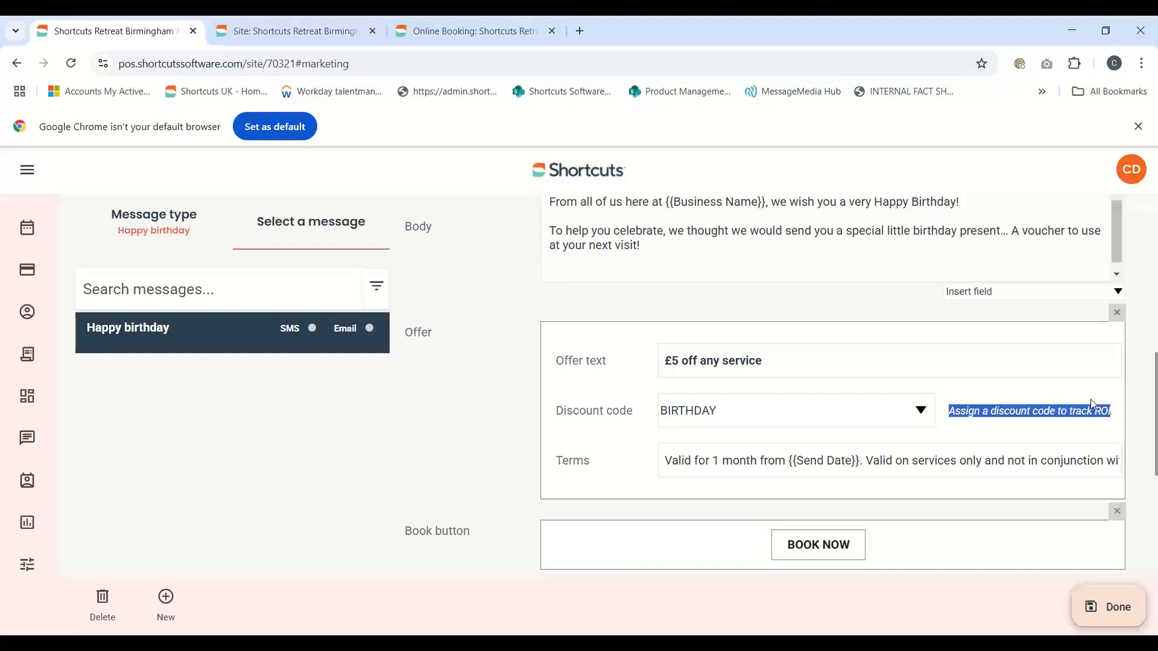
scroll(1052, 390, down, 1)
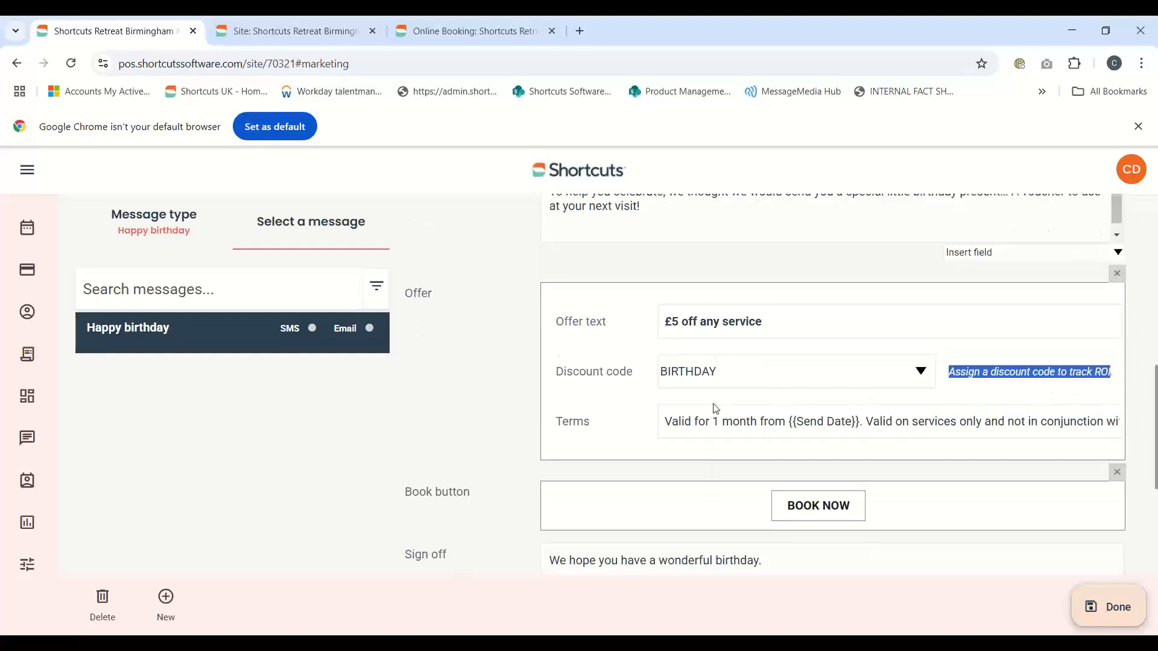
drag(666, 422, 1134, 421)
scroll(1138, 390, down, 1)
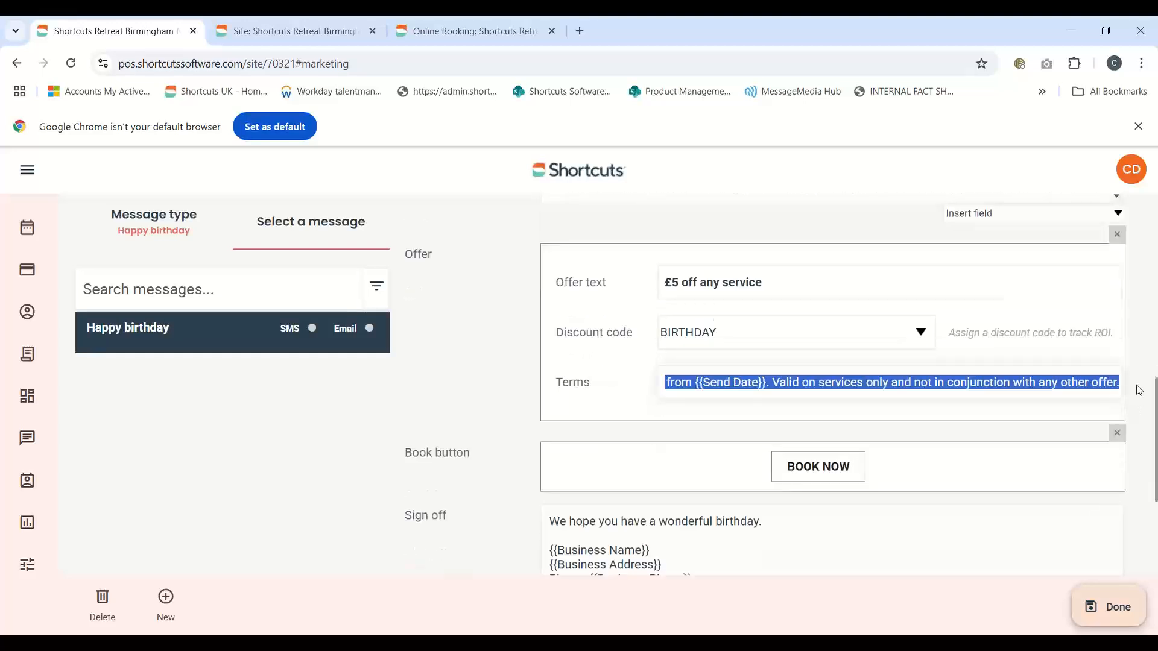
scroll(1115, 389, down, 1)
scroll(893, 373, down, 1)
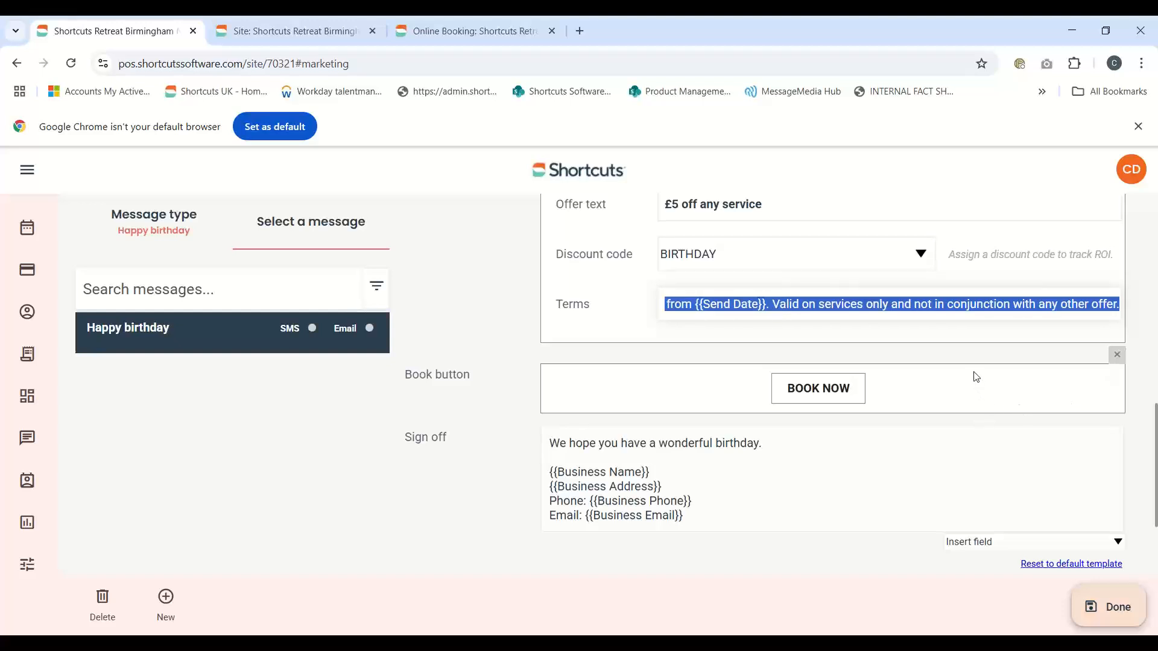
scroll(977, 377, down, 2)
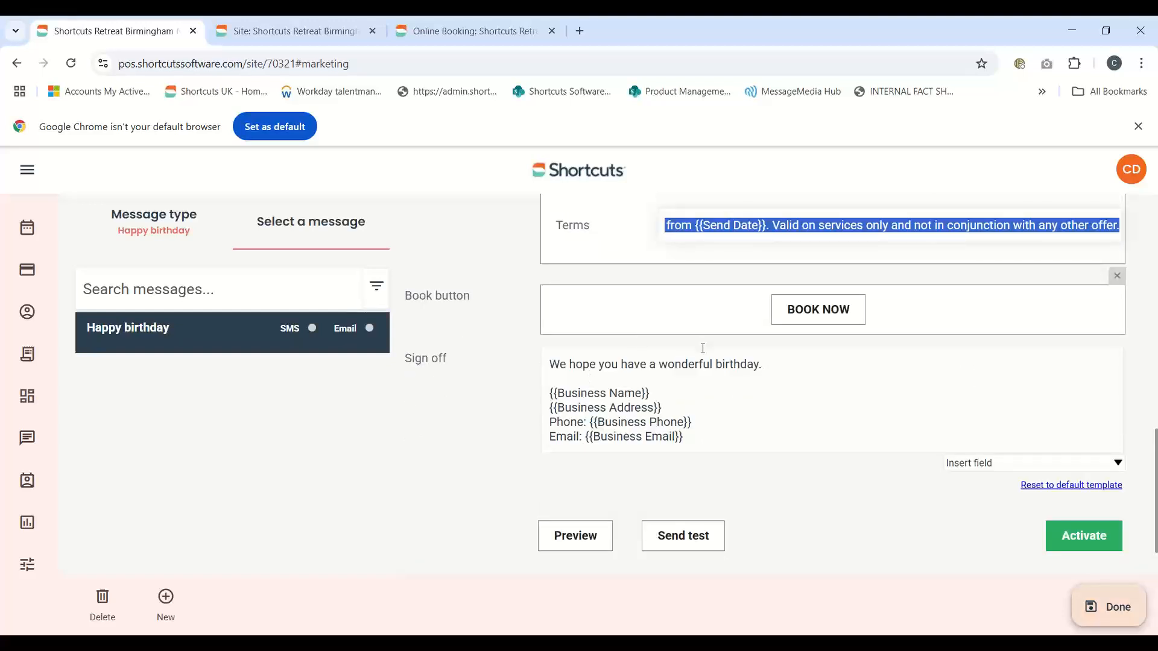
drag(549, 364, 764, 364)
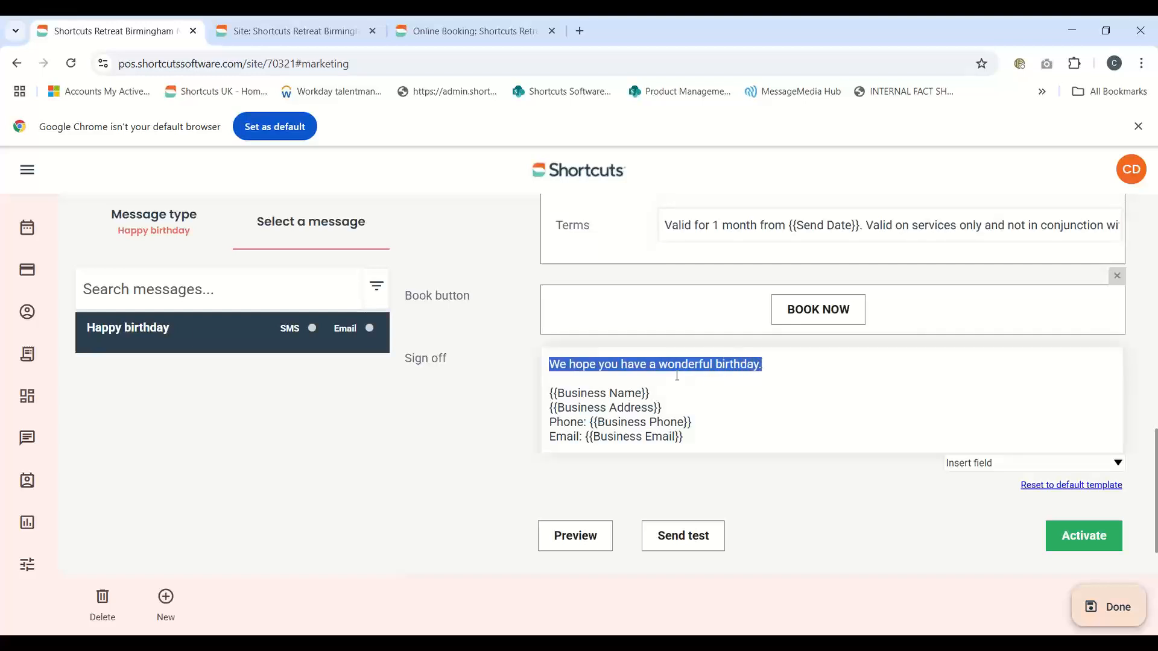
Step: Remove the {{Business Name}} placeholder from its line in the email sign-off and reinsert it as the Business Name field
mouse_move(650, 393)
mouse_down()
mouse_move(594, 392)
mouse_move(637, 404)
mouse_up()
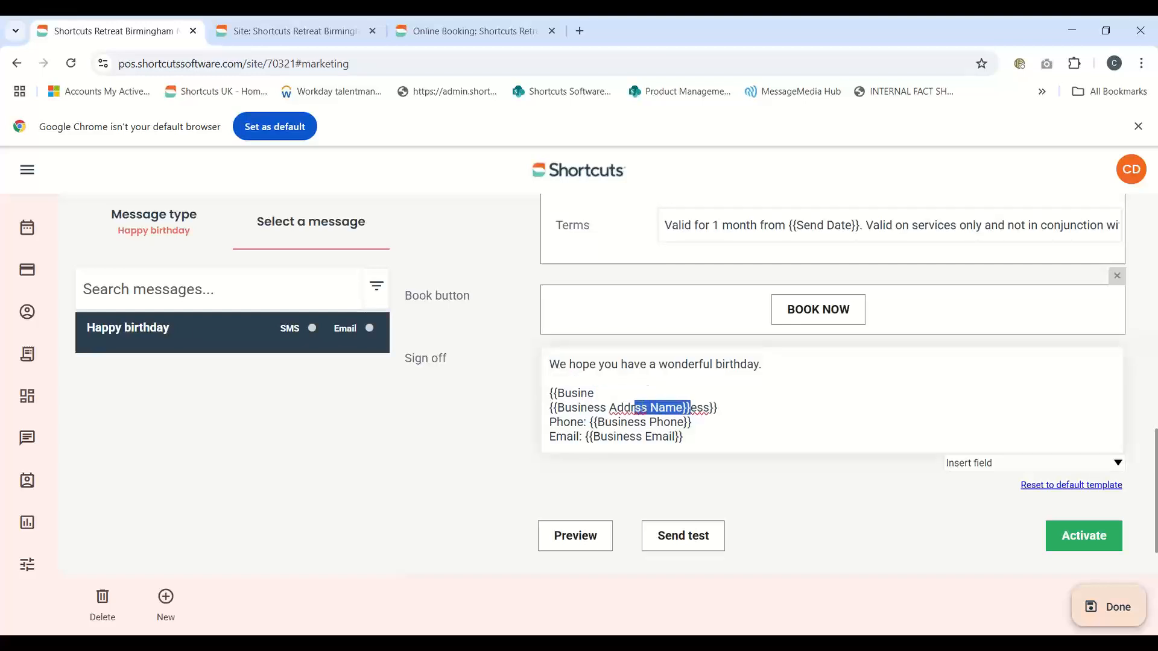
drag(717, 408, 691, 408)
key(BackSpace)
click(630, 393)
key(BackSpace)
key(BackSpace)
key(BackSpace)
key(BackSpace)
key(BackSpace)
key(BackSpace)
key(BackSpace)
key(BackSpace)
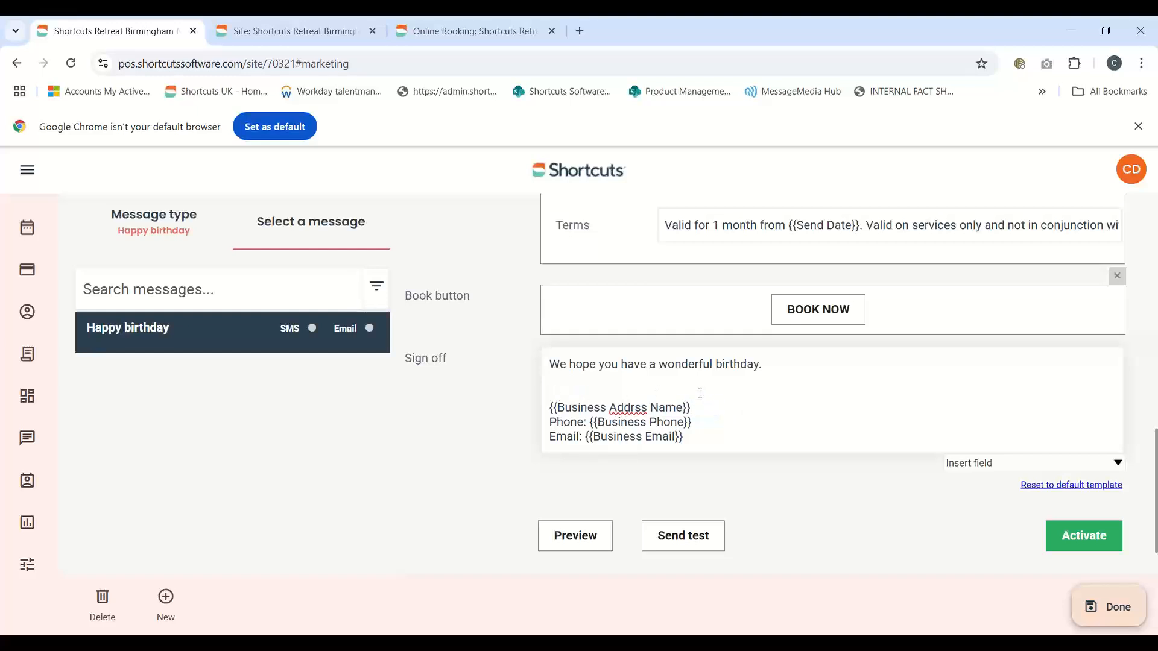
click(1118, 465)
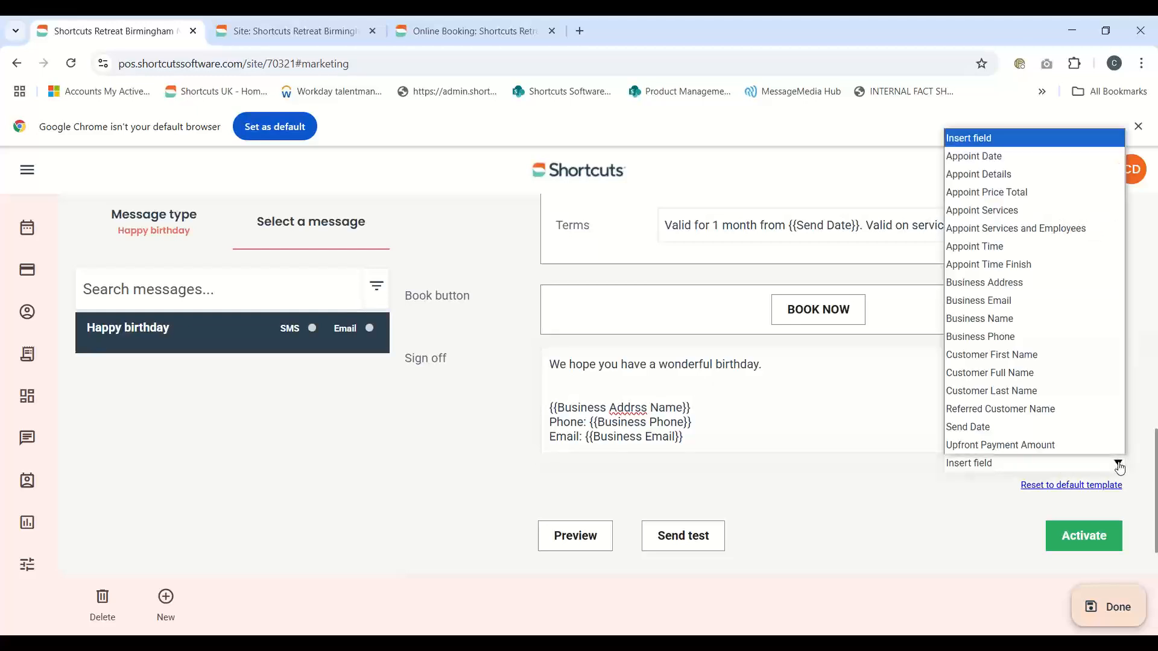
click(1003, 325)
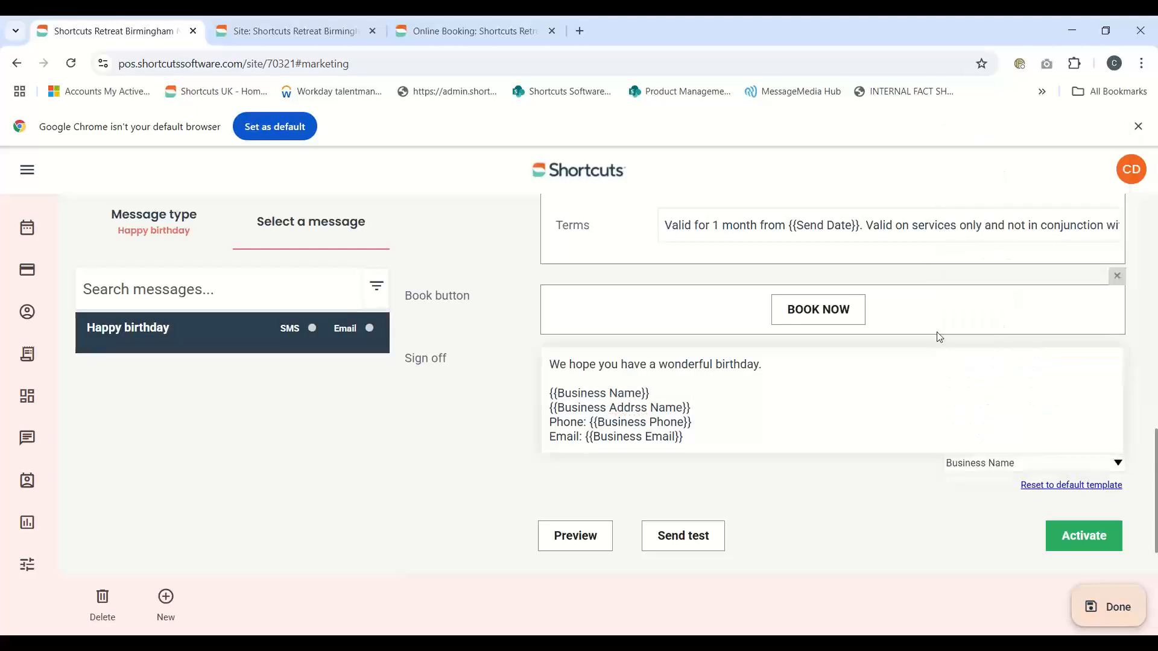
Step: Delete the garbled address placeholder in the email sign-off and insert the Business Address field in its place
click(652, 408)
drag(693, 408, 548, 408)
key(BackSpace)
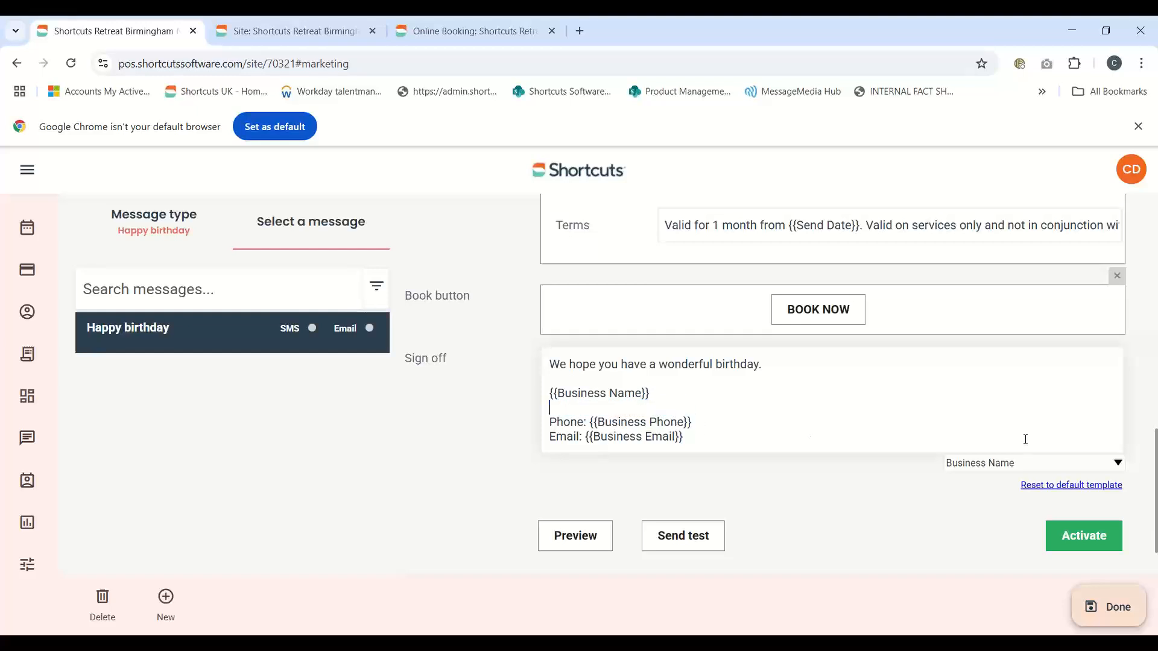
click(1049, 463)
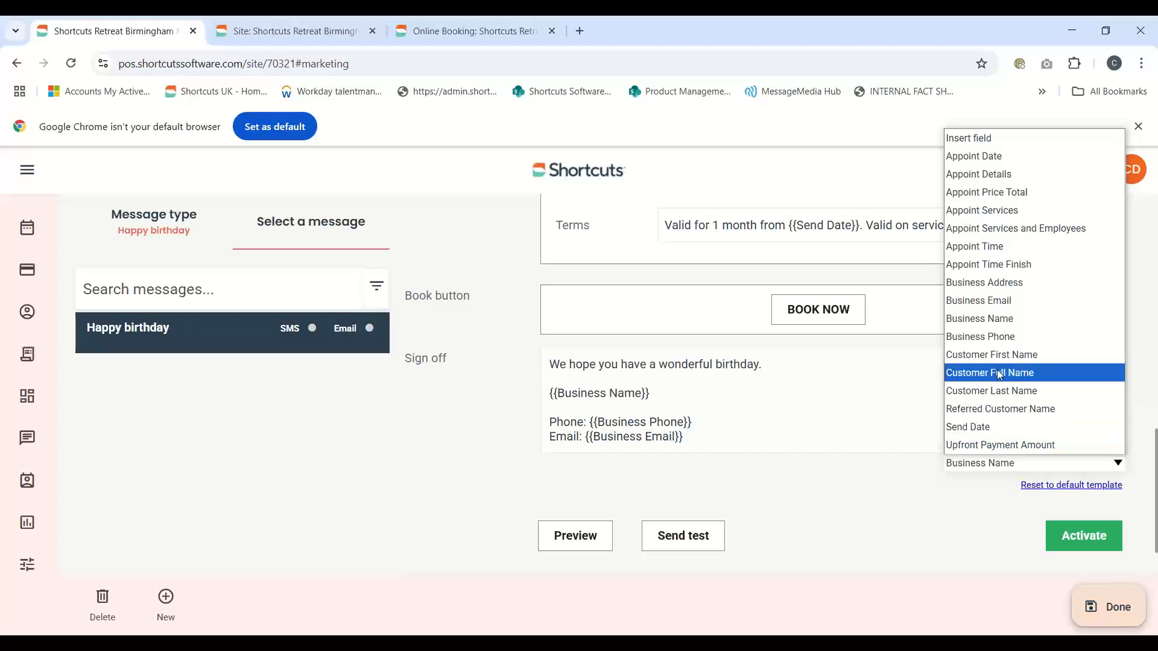
click(995, 283)
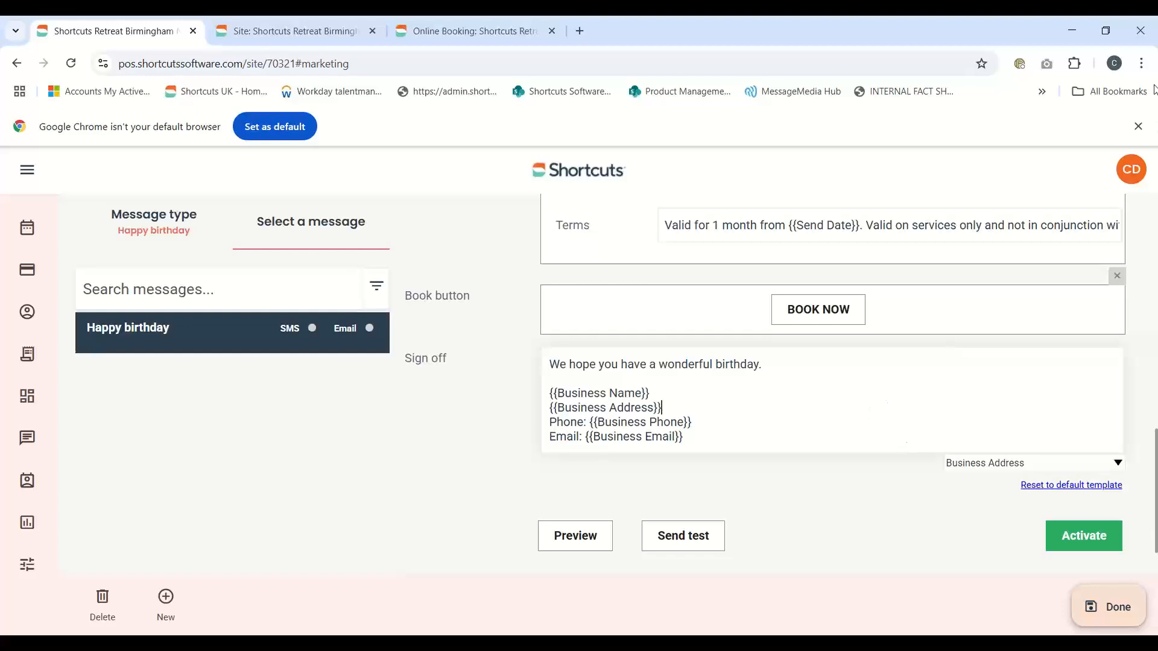
Step: Preview the Happy birthday email, look through it from header image to unsubscribe link, and close the preview
click(582, 536)
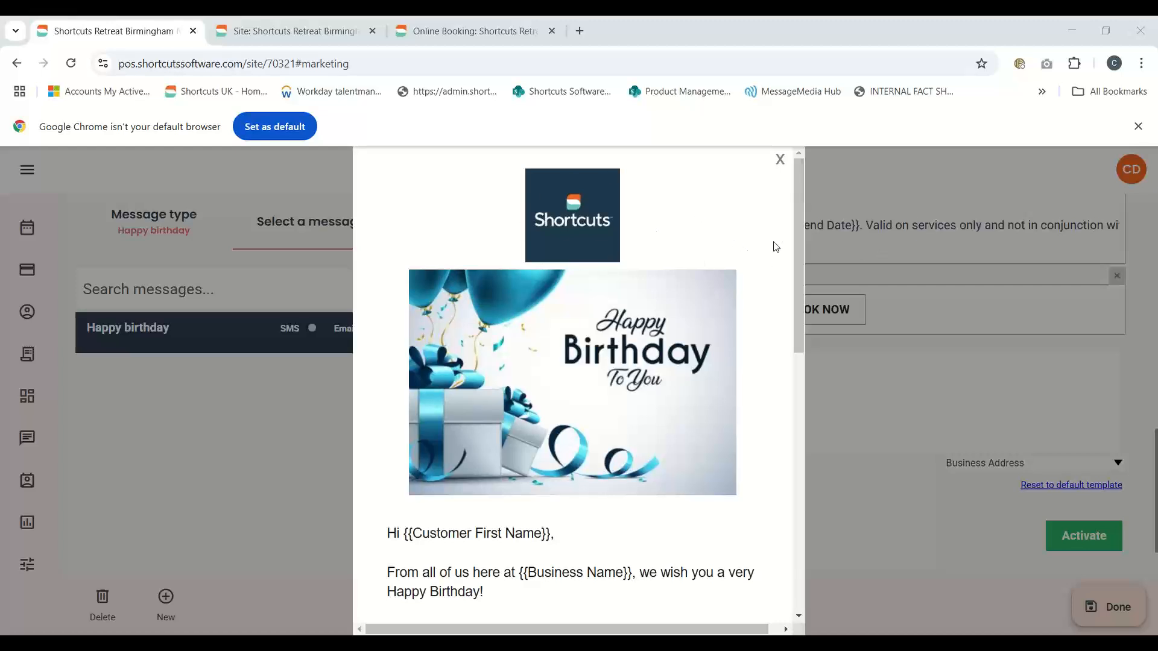
drag(799, 208, 811, 474)
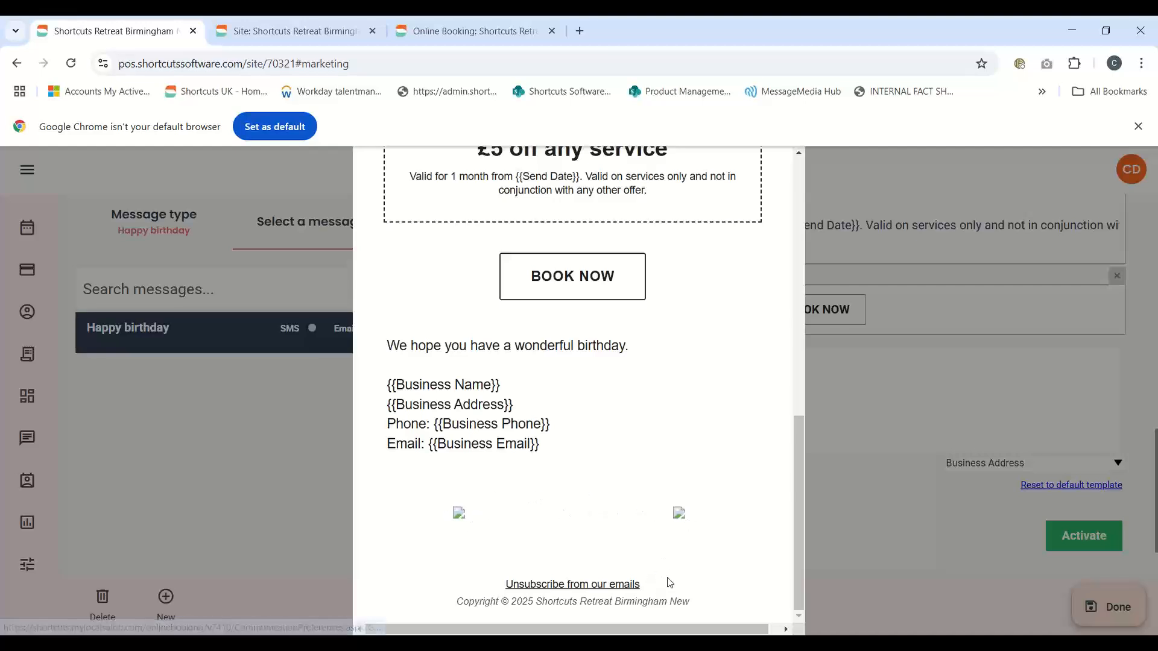
scroll(678, 579, up, 15)
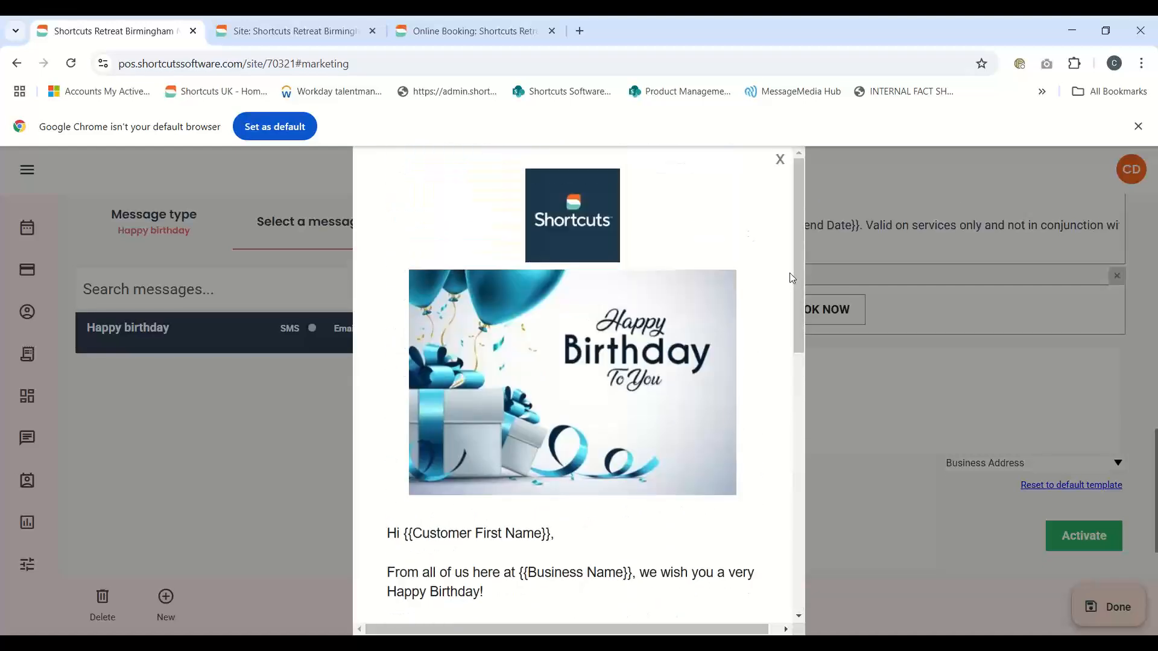
click(779, 161)
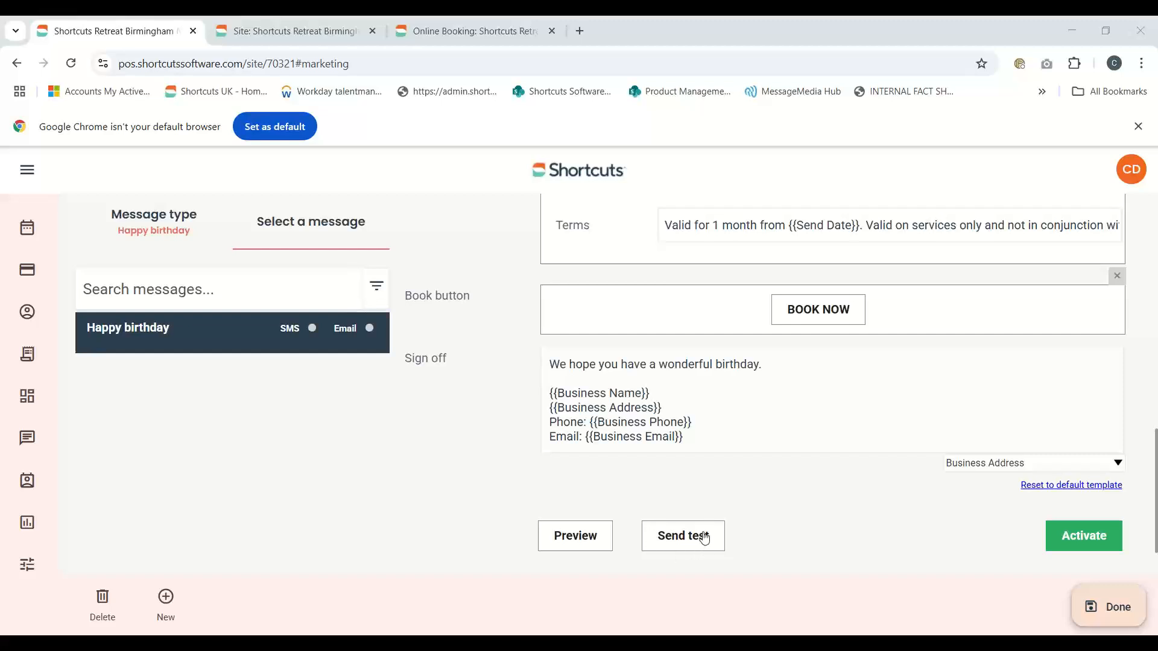
Step: Go back to the email body and highlight the {{Customer First Name}} placeholder in the greeting
scroll(704, 538, up, 10)
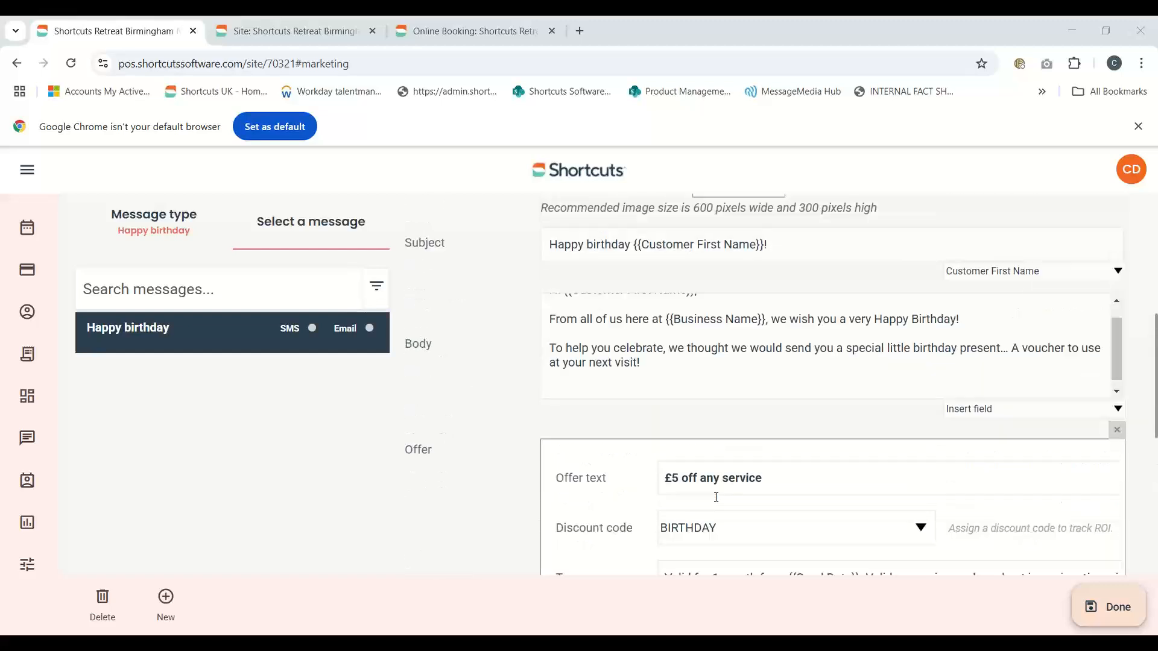
scroll(712, 479, up, 2)
scroll(904, 491, down, 2)
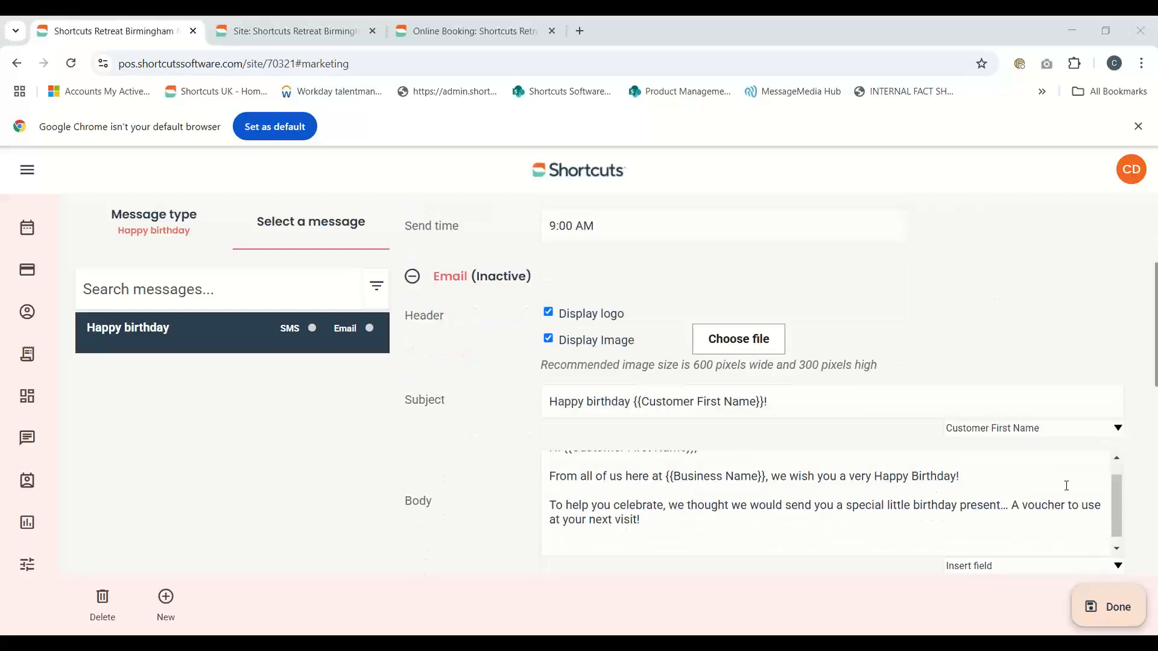
drag(1111, 494, 1115, 464)
drag(693, 468, 568, 468)
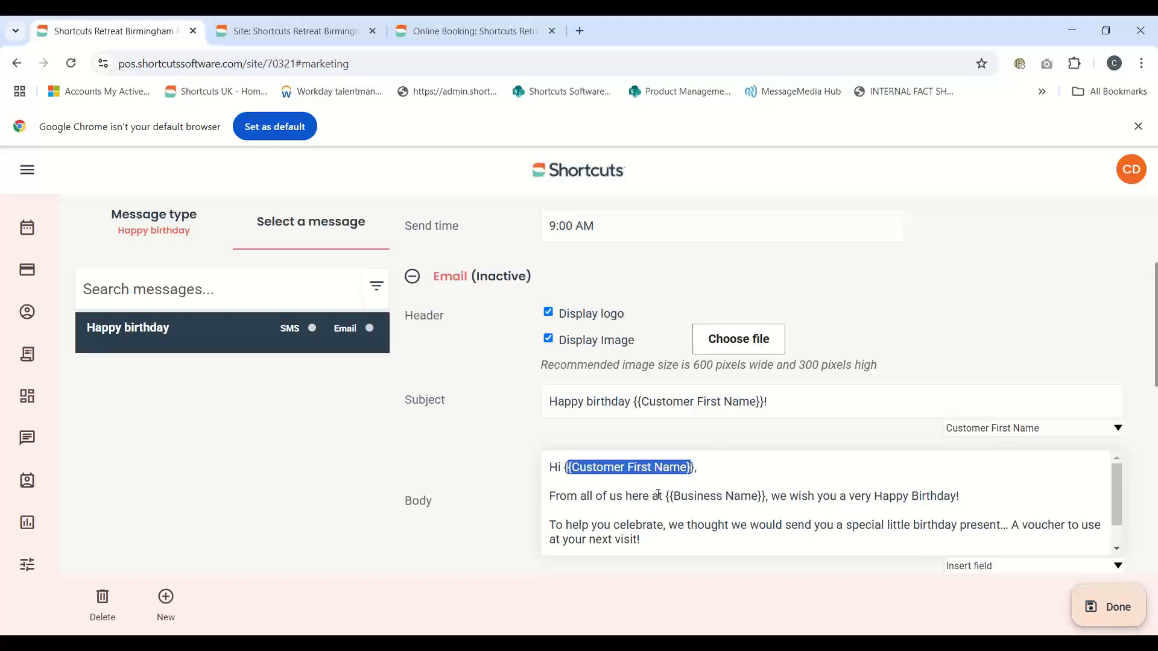
Step: Expand the SMS section, check the Send SMS options without changing them, and highlight the character and message usage counts
scroll(658, 494, down, 10)
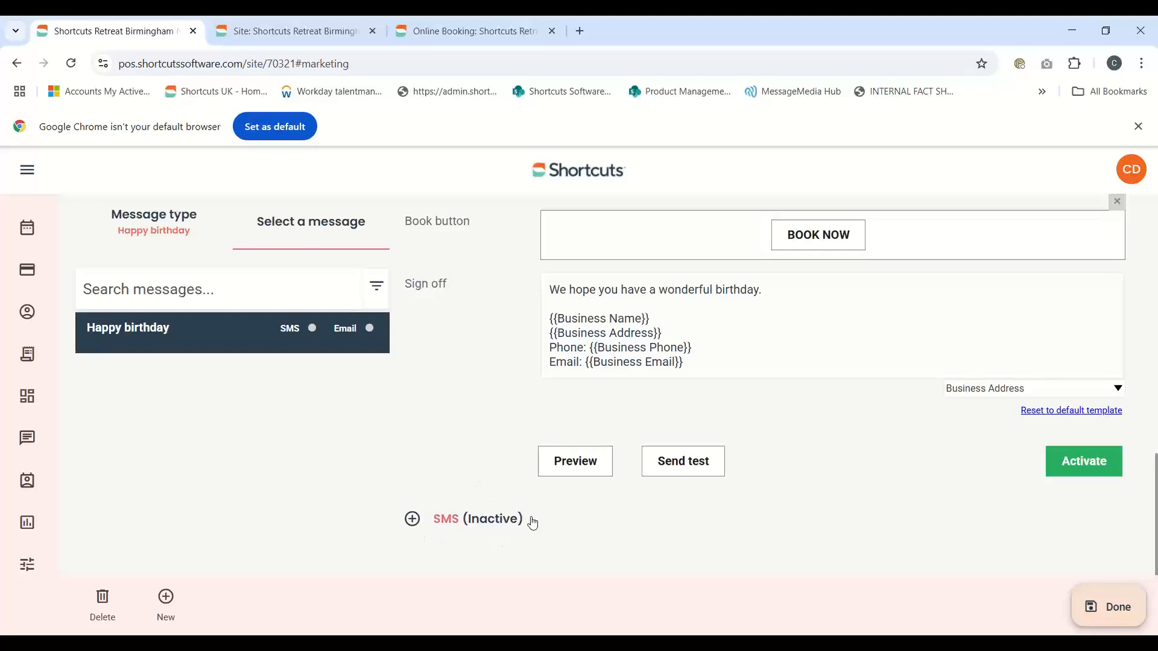
click(449, 519)
scroll(543, 525, down, 4)
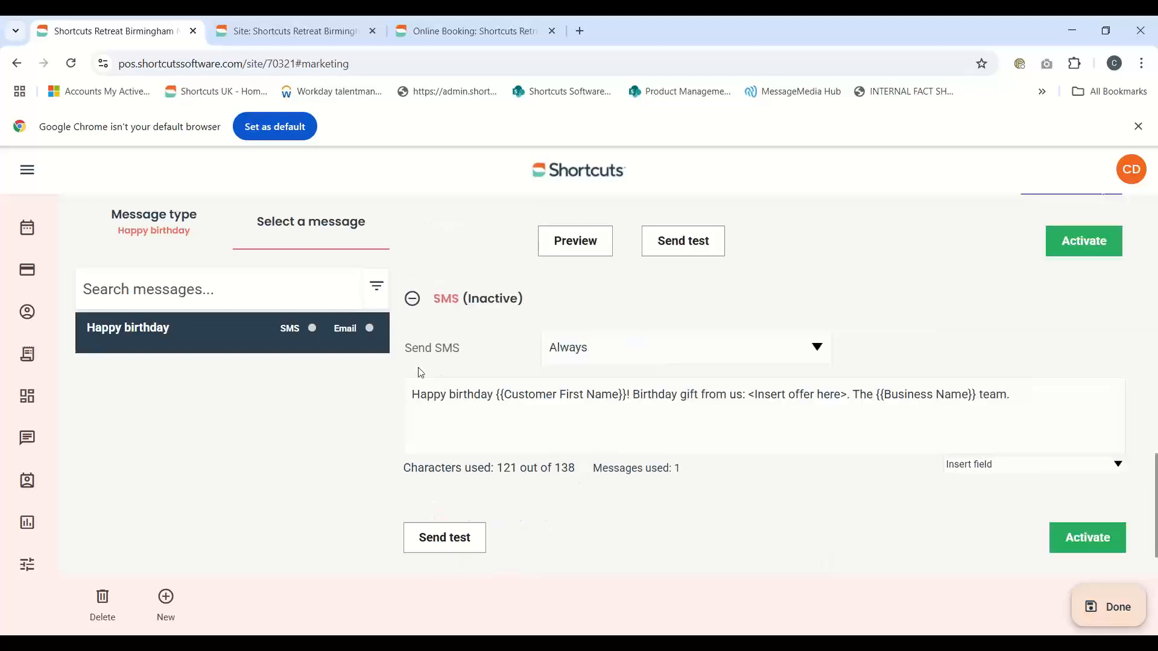
drag(404, 349, 467, 357)
click(821, 356)
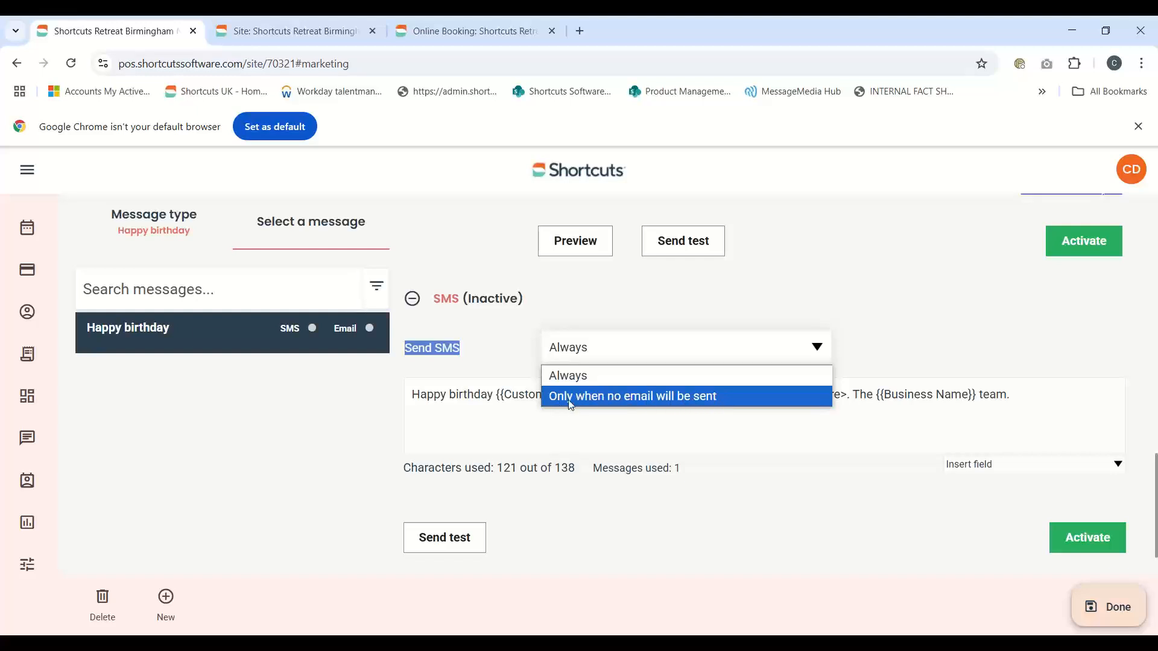
click(917, 336)
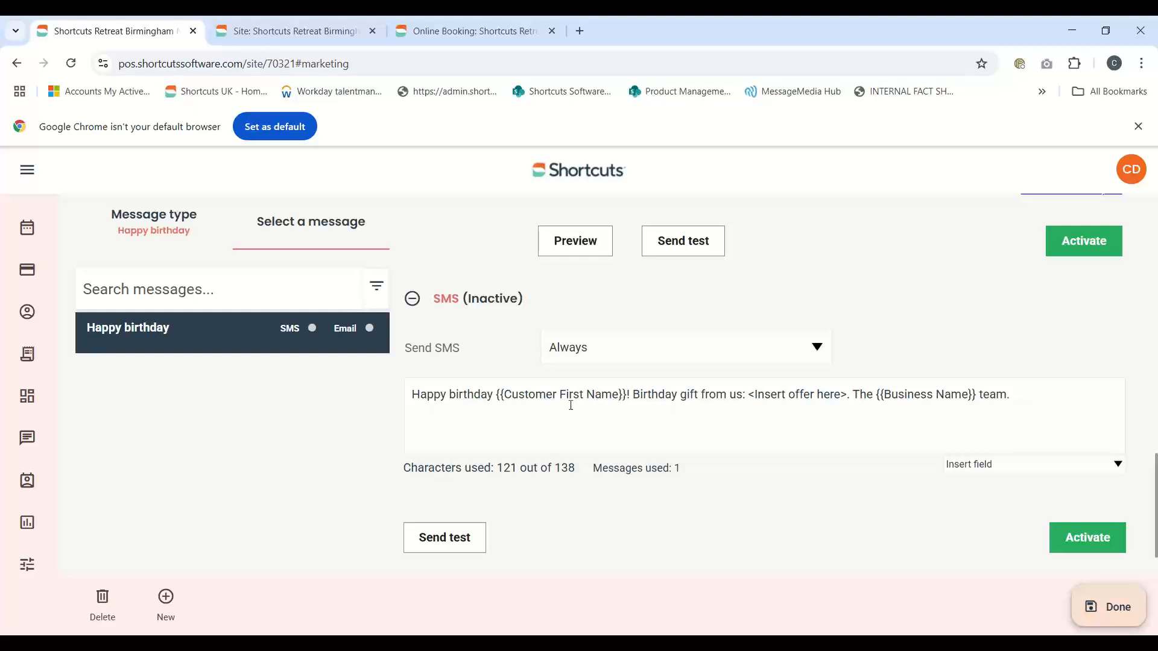
drag(497, 468, 575, 468)
drag(693, 469, 592, 468)
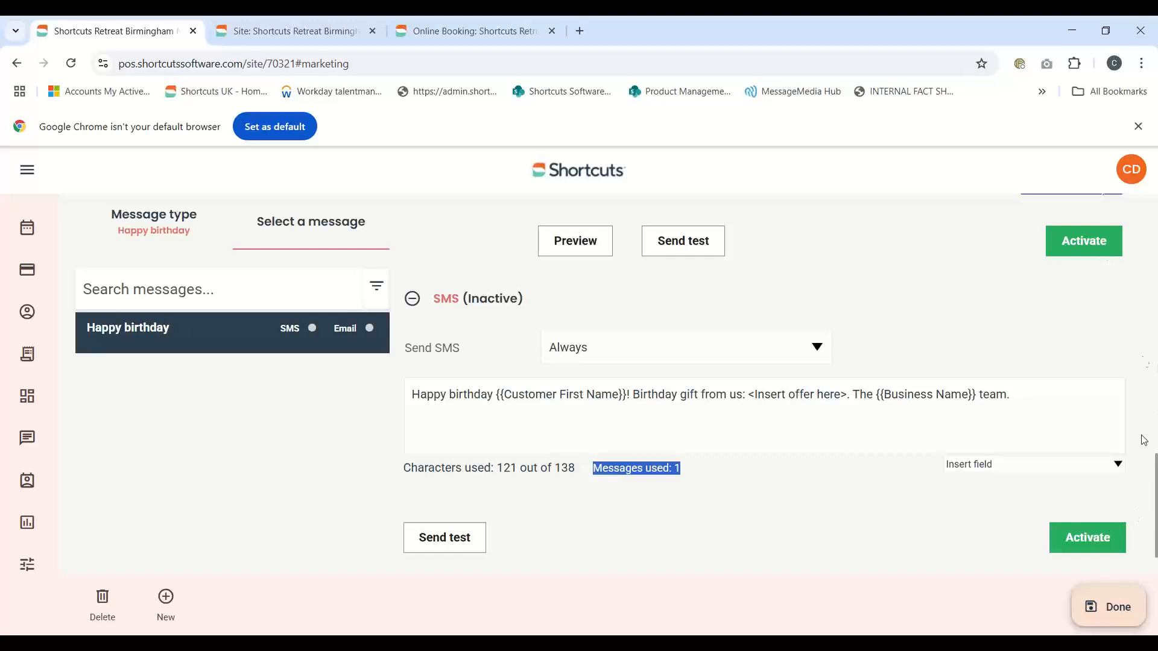
Step: Finish editing the Happy birthday message, open the Referral thank you message type and highlight its send schedule description
click(1094, 615)
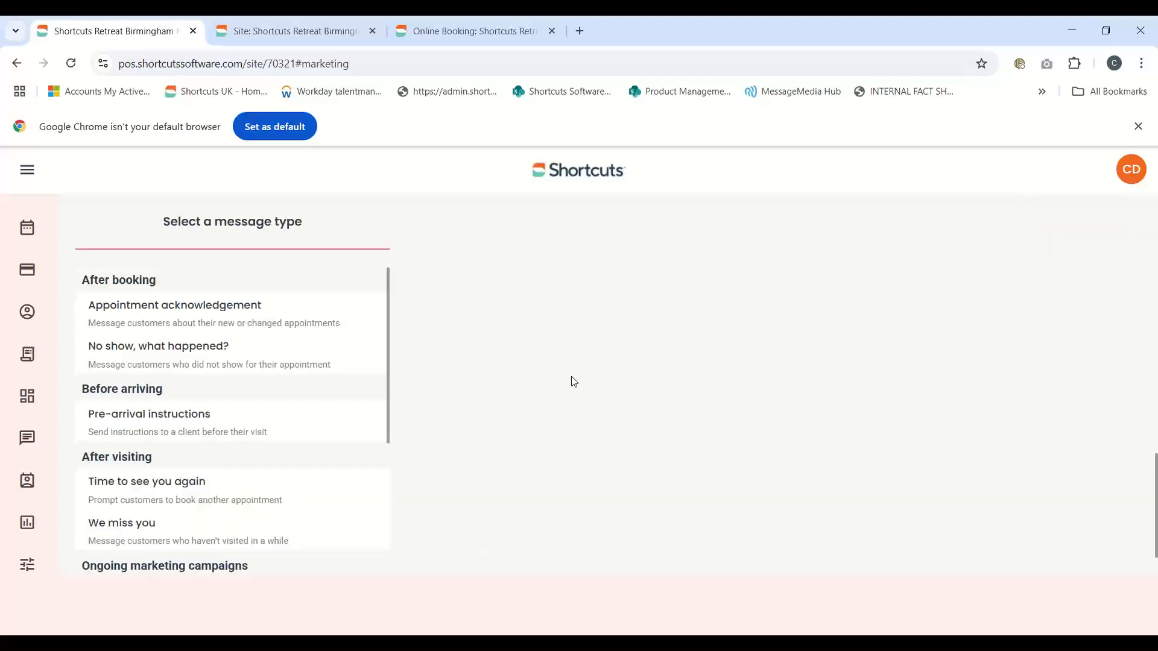
drag(389, 315, 380, 440)
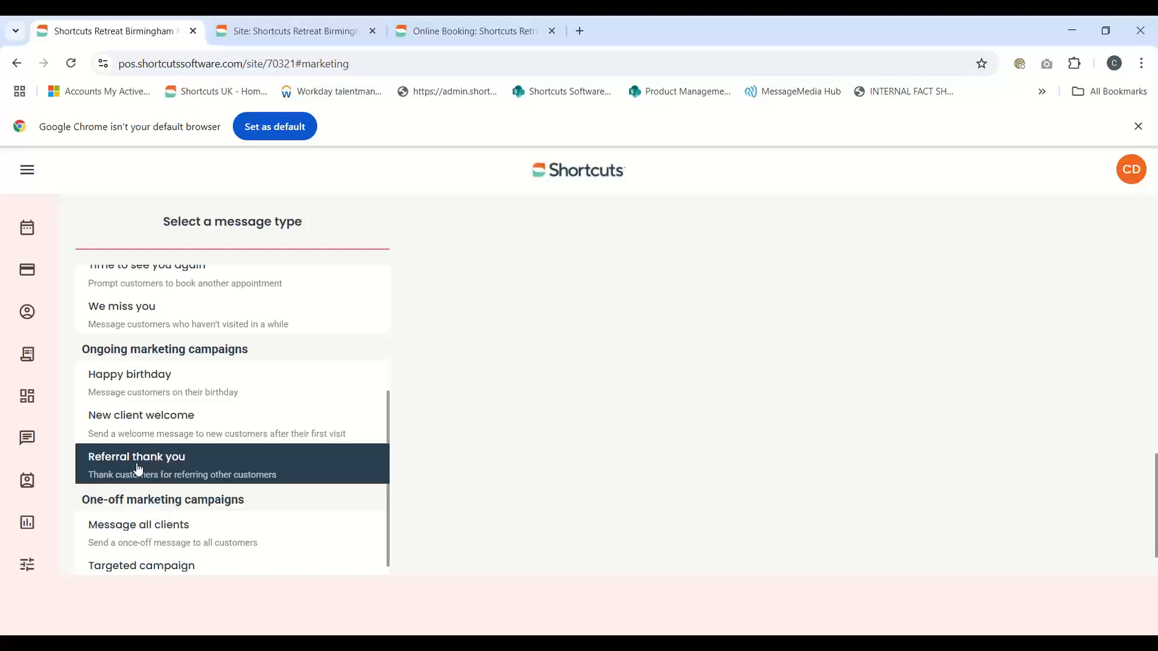
click(157, 471)
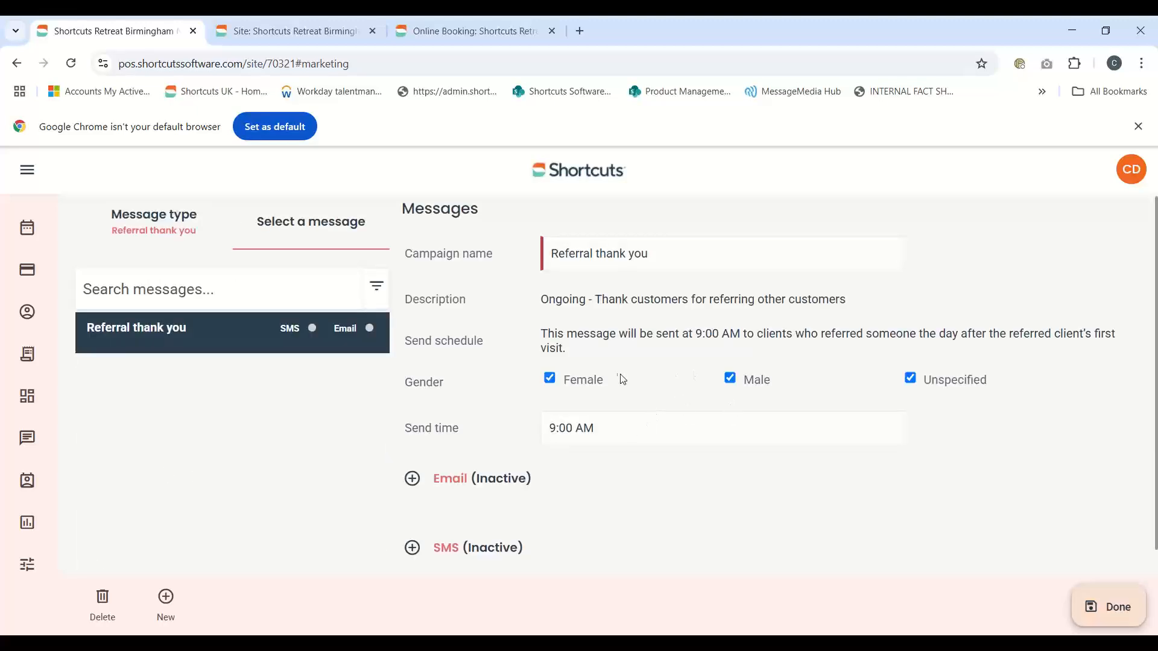
drag(540, 333, 920, 334)
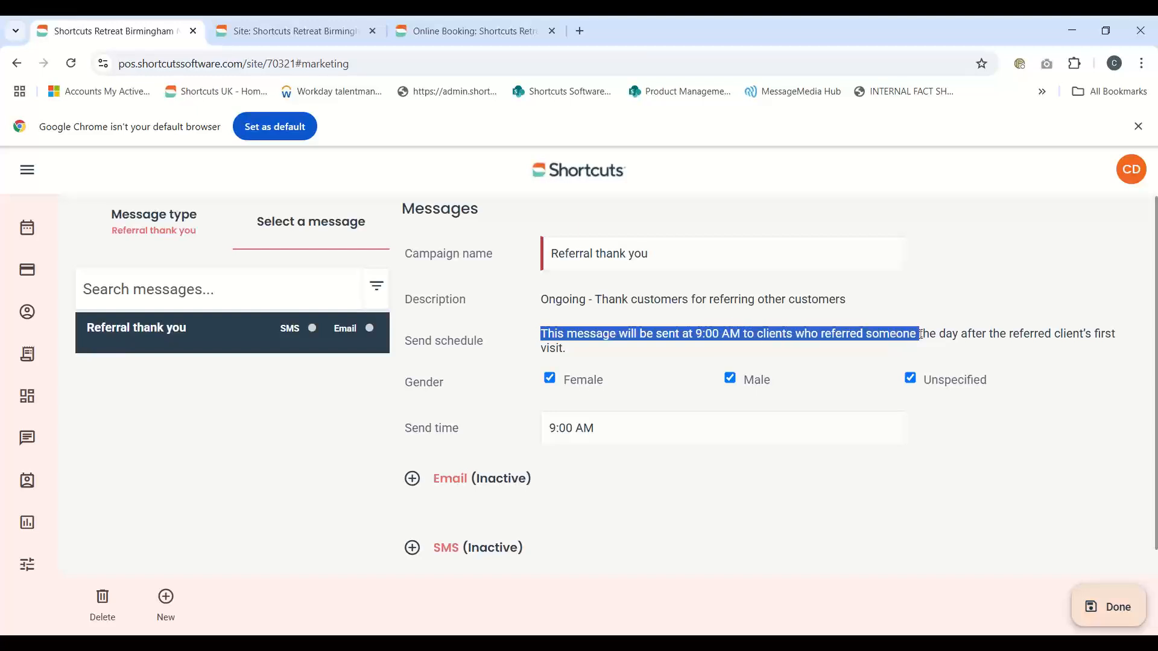
Step: Expand the Email section of the Referral thank you message and look through its header, subject, body and offer
scroll(967, 374, down, 1)
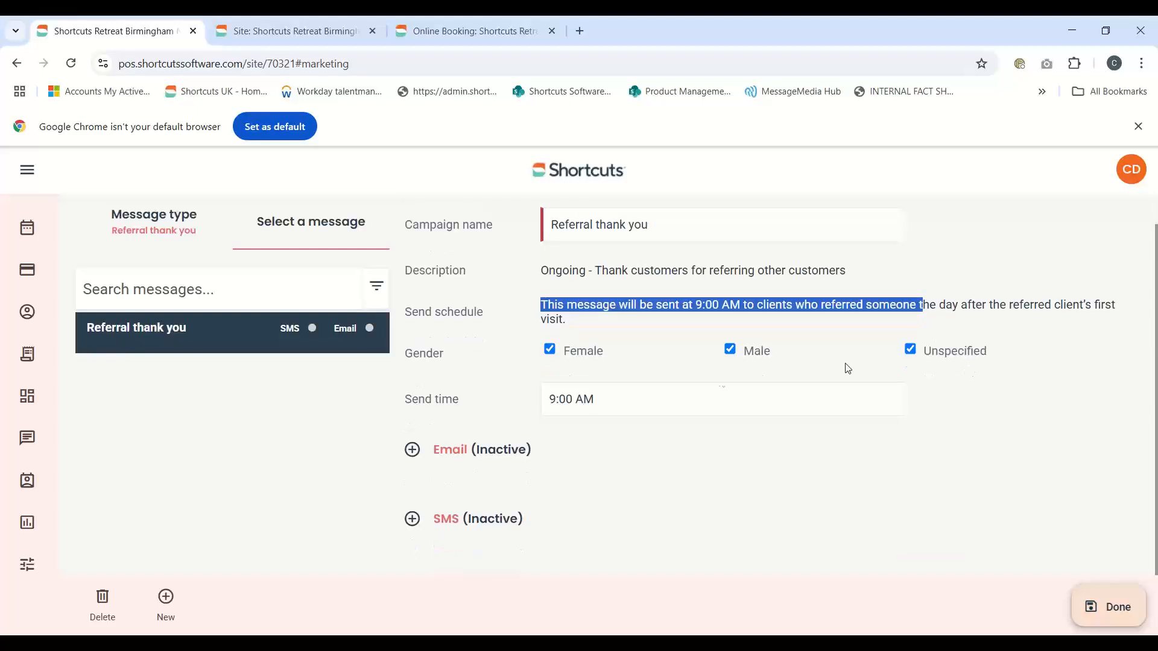
click(507, 450)
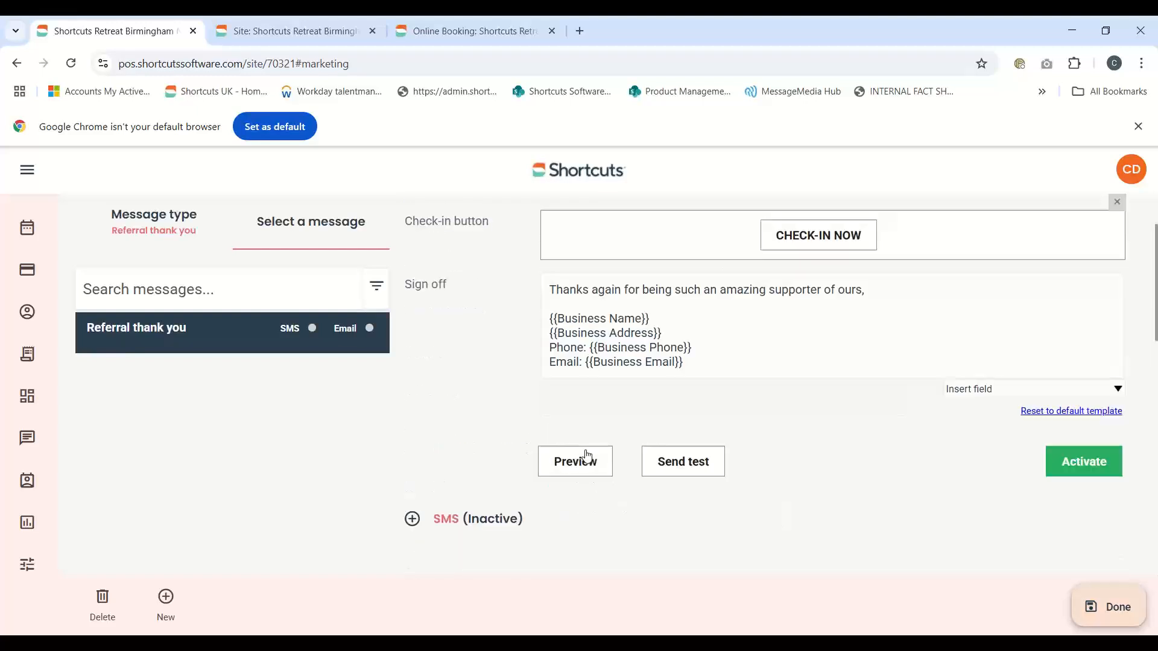
scroll(613, 390, down, 2)
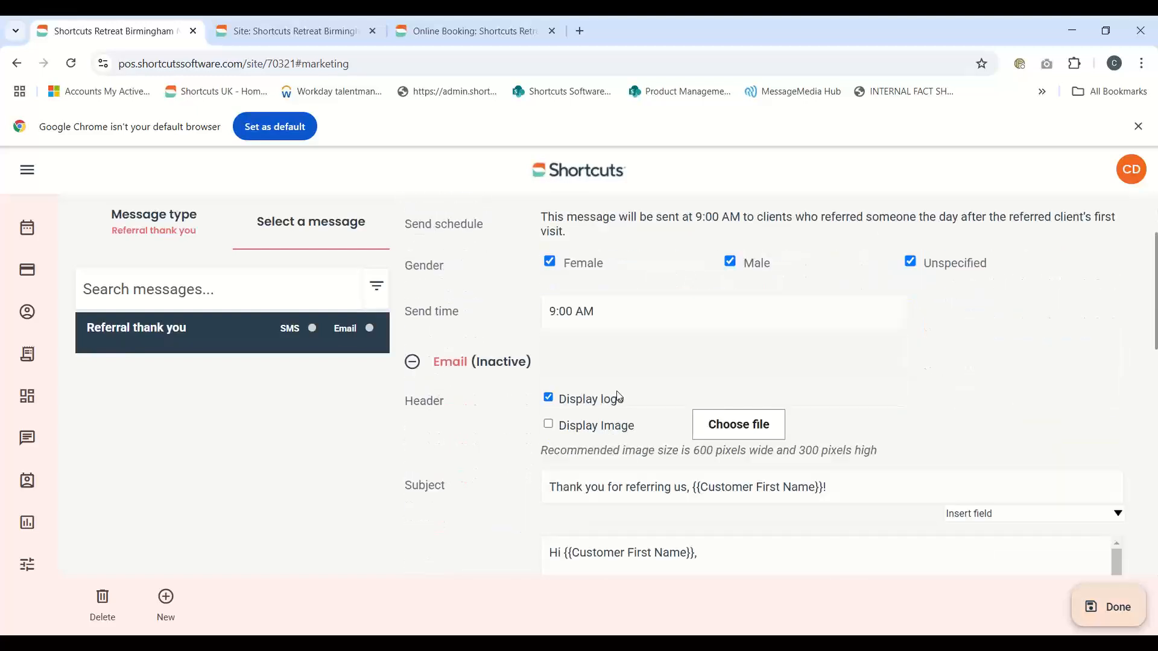
scroll(638, 364, down, 3)
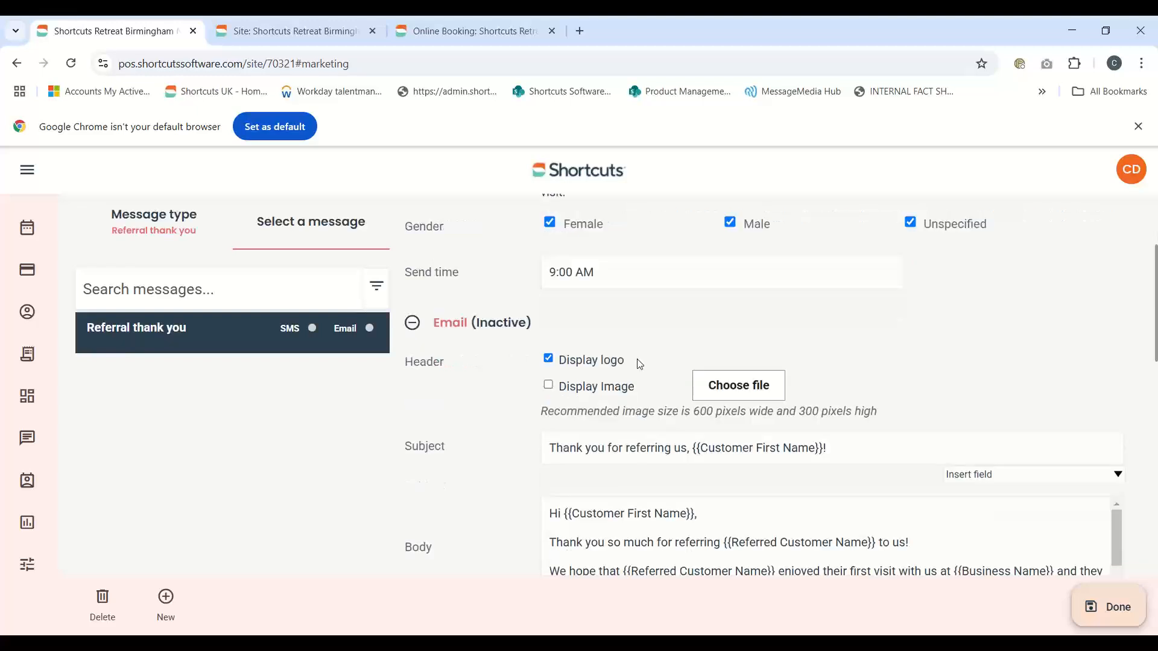
scroll(646, 358, down, 3)
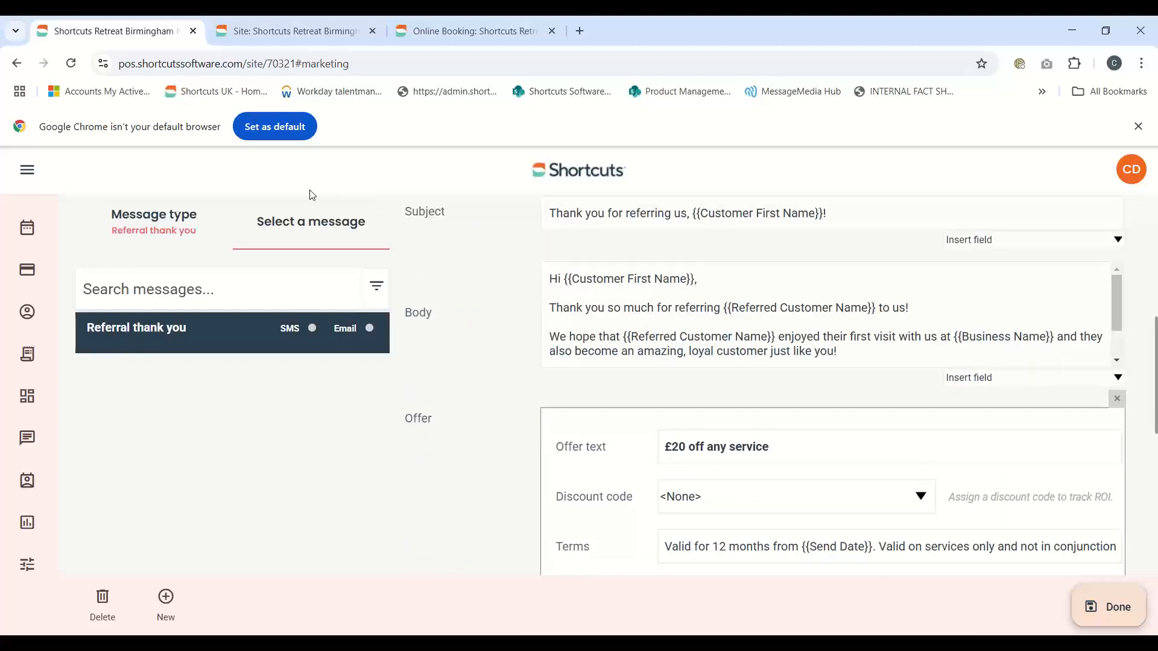
Step: Open the "No show, what happened?" message type and highlight the 30-minute timing in its send schedule
click(149, 223)
mouse_move(389, 334)
mouse_down()
mouse_move(392, 481)
mouse_move(401, 326)
mouse_up()
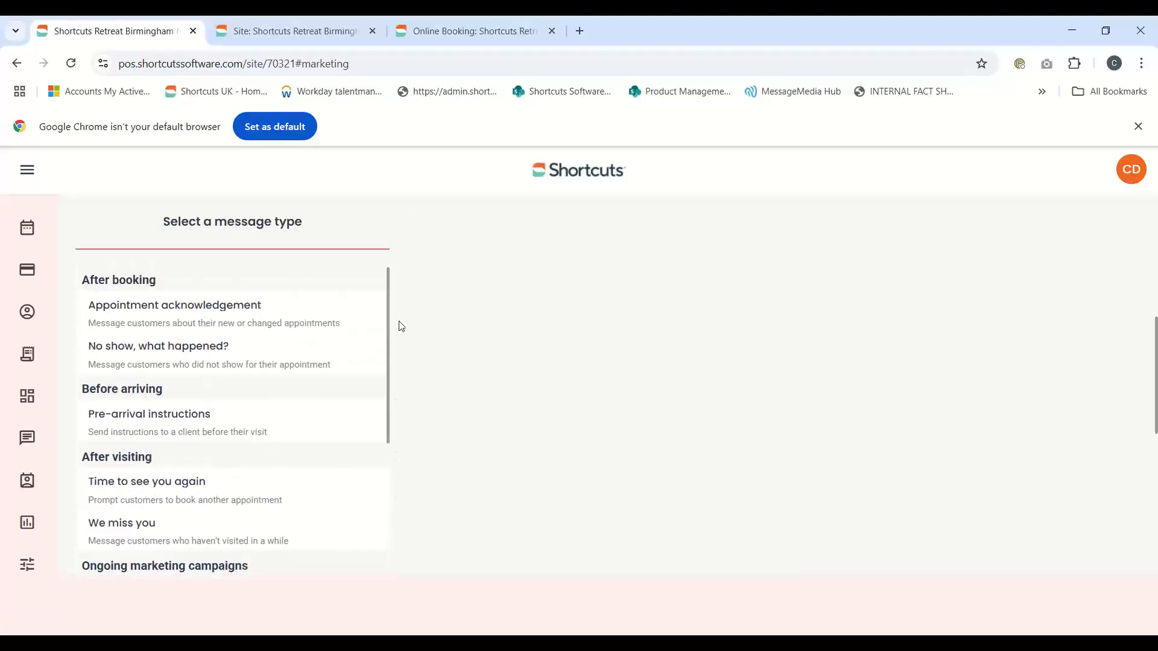
click(221, 353)
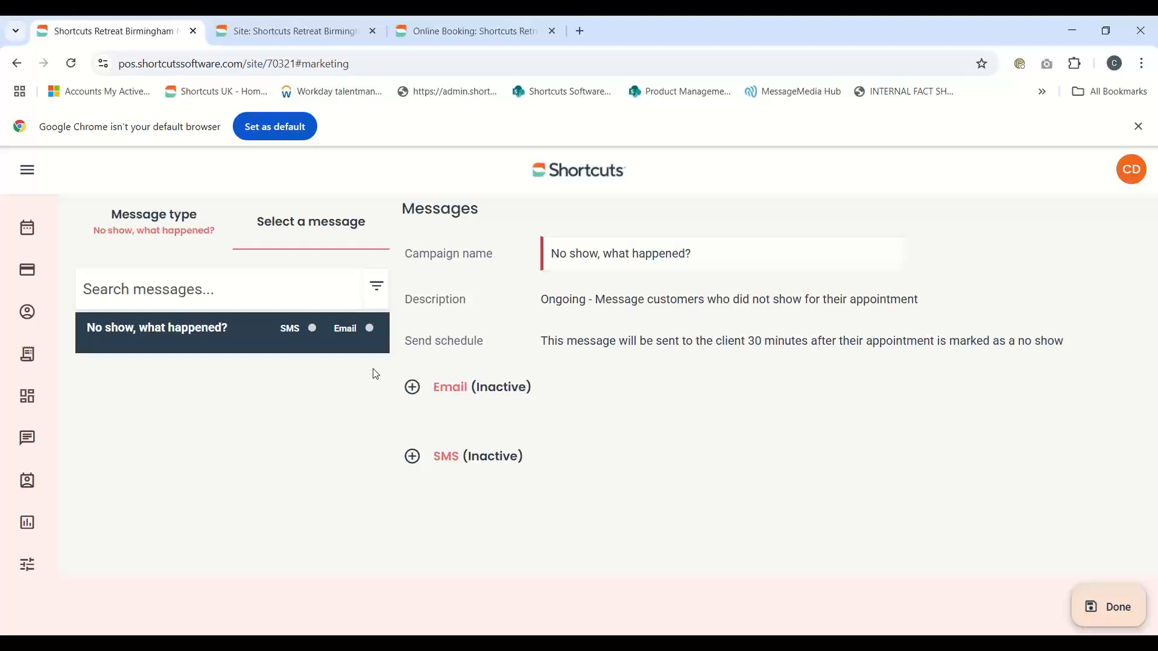
drag(746, 341, 1064, 342)
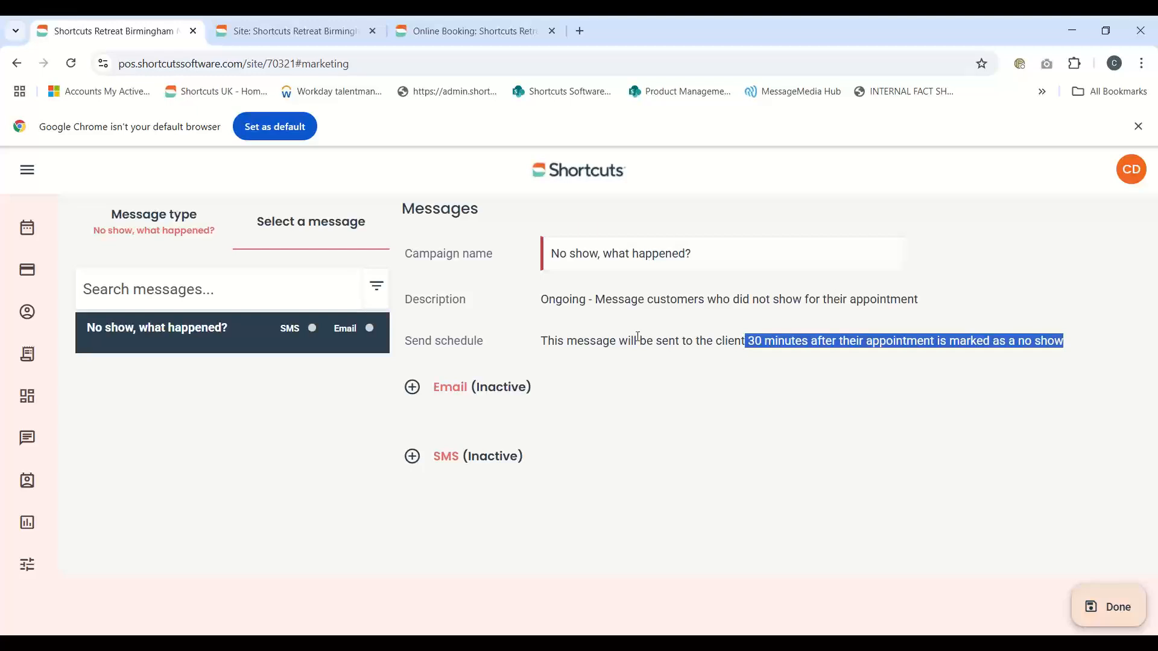
Step: Expand the no-show message's Email section, look through its subject, body and offer options, and highlight the send schedule sentence
click(488, 388)
scroll(722, 415, down, 3)
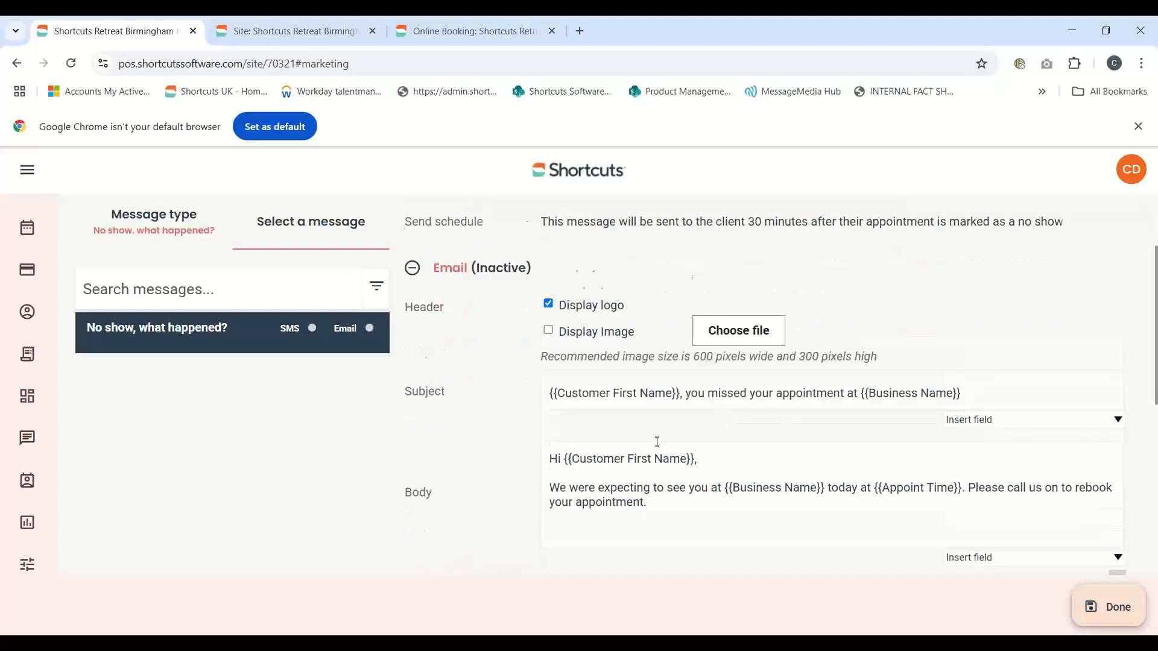
scroll(656, 441, down, 1)
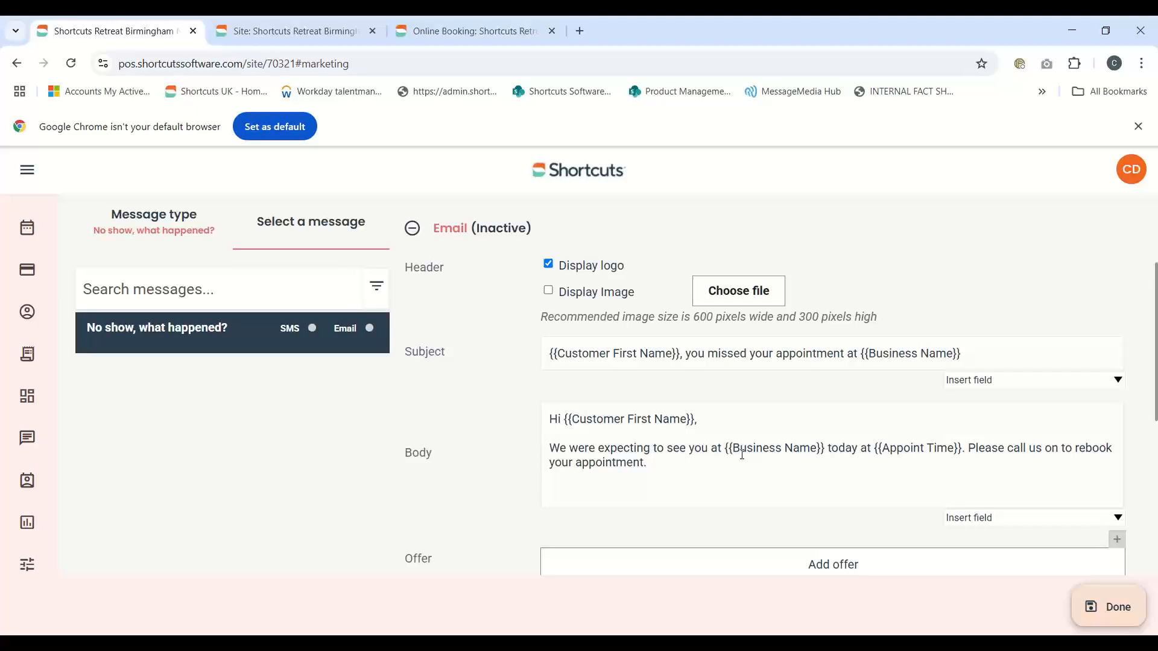
scroll(739, 453, down, 1)
scroll(738, 453, down, 1)
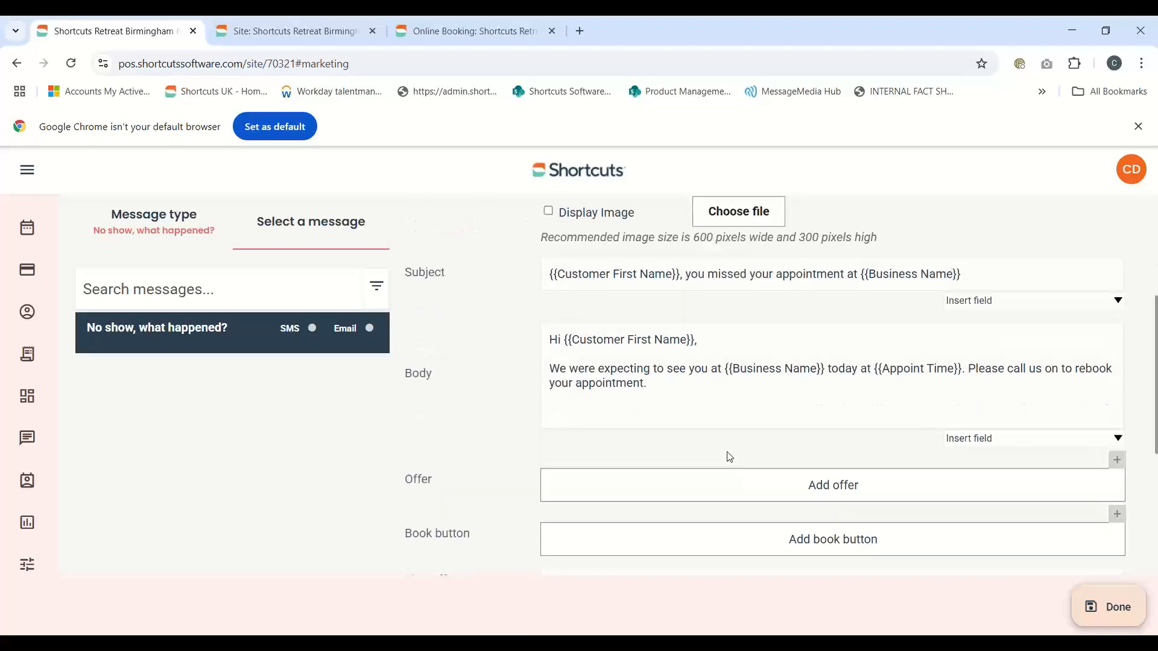
scroll(730, 456, up, 5)
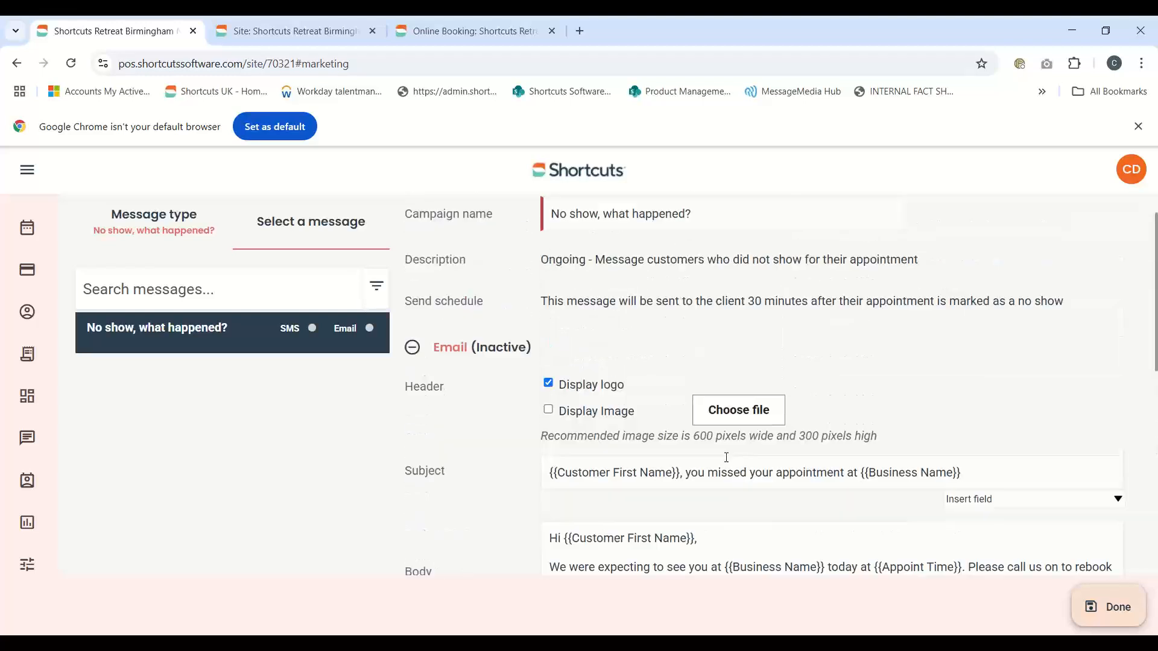
drag(552, 302, 1032, 302)
drag(1056, 302, 1064, 301)
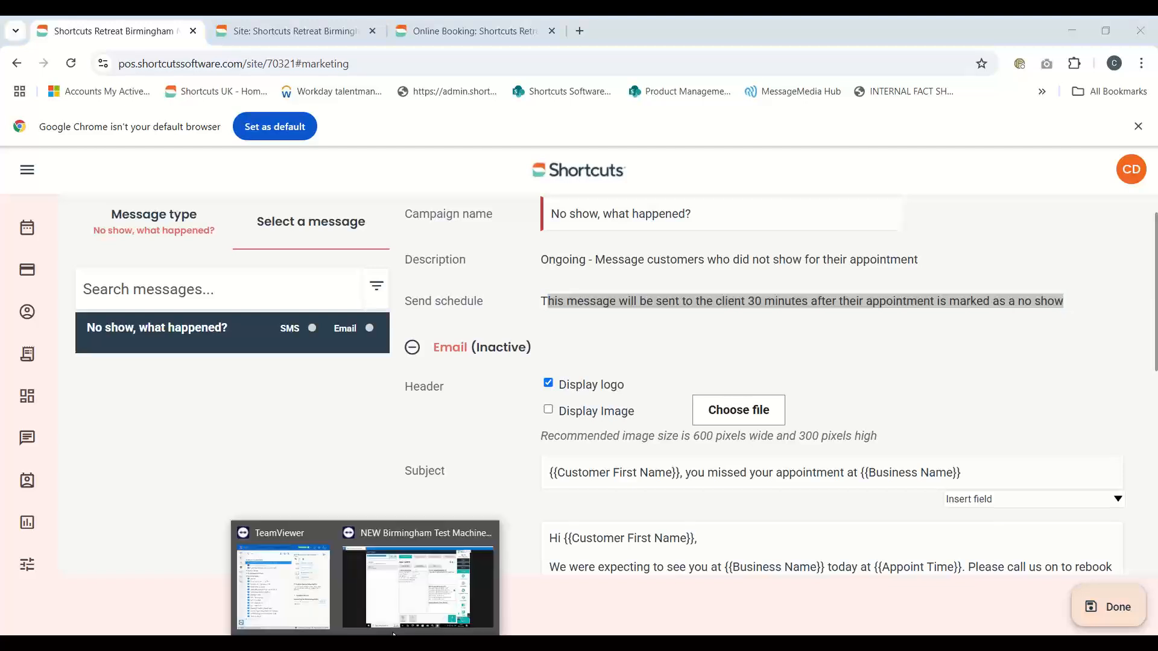
Step: Switch to the Birmingham test machine in TeamViewer, collapse the session toolbar, and view the day's appointment book from 08:30
click(416, 572)
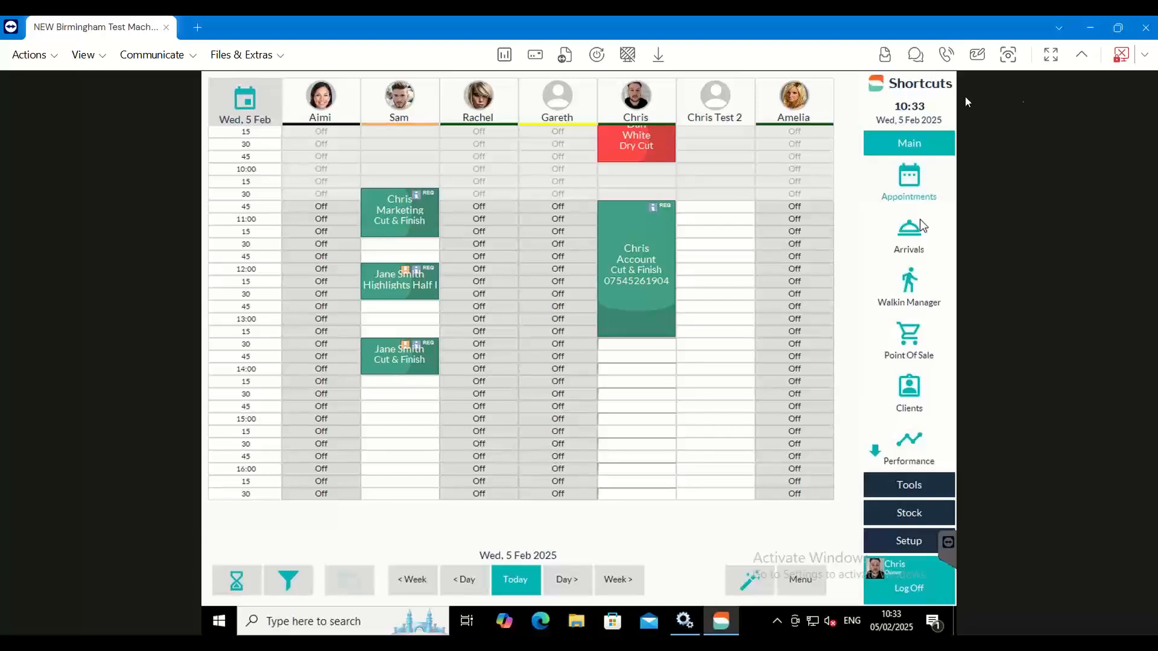
click(1080, 57)
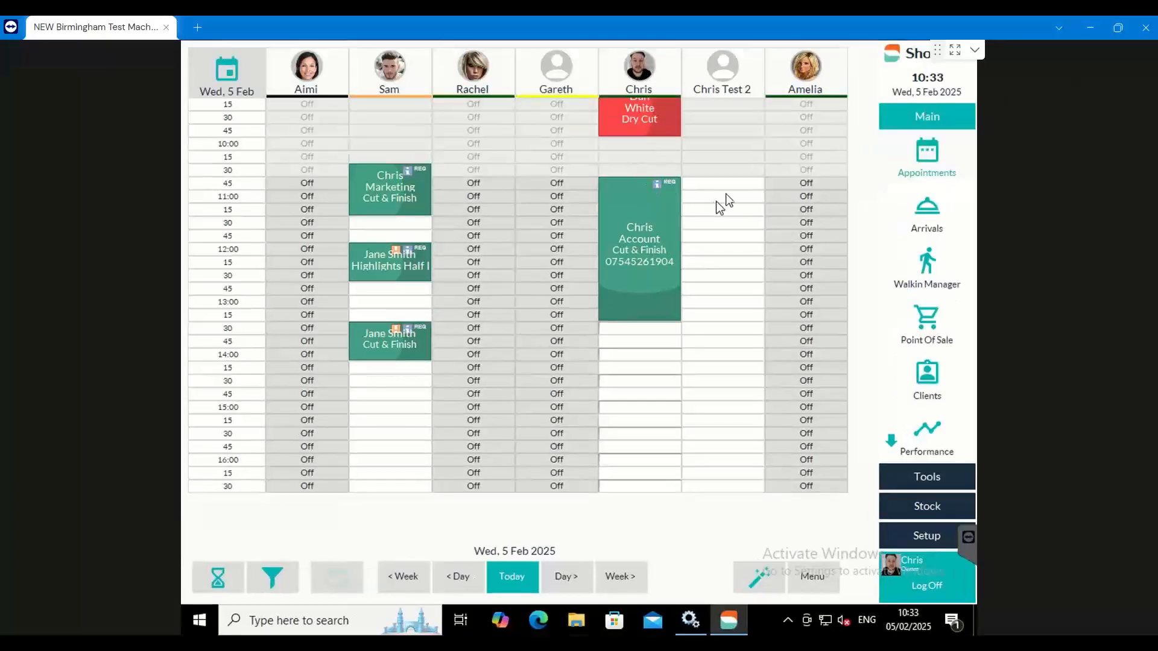
scroll(726, 63, up, 1)
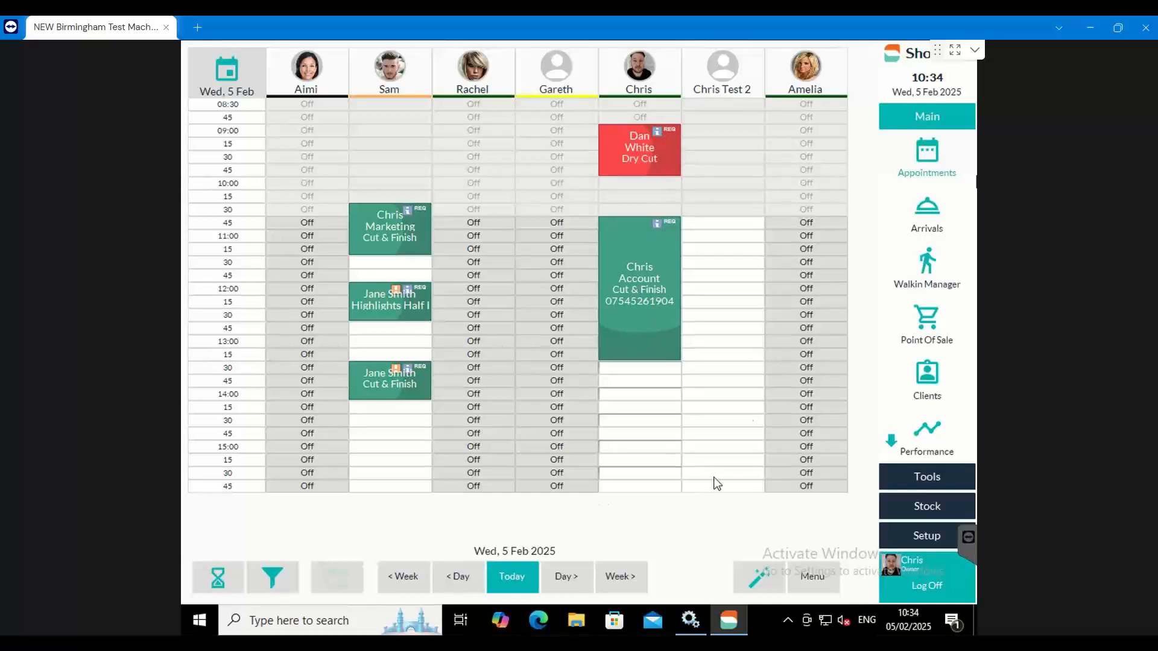
Step: Switch back to the Shortcuts marketing page in the browser and open the Appointment acknowledgement message type
key(alt+Tab)
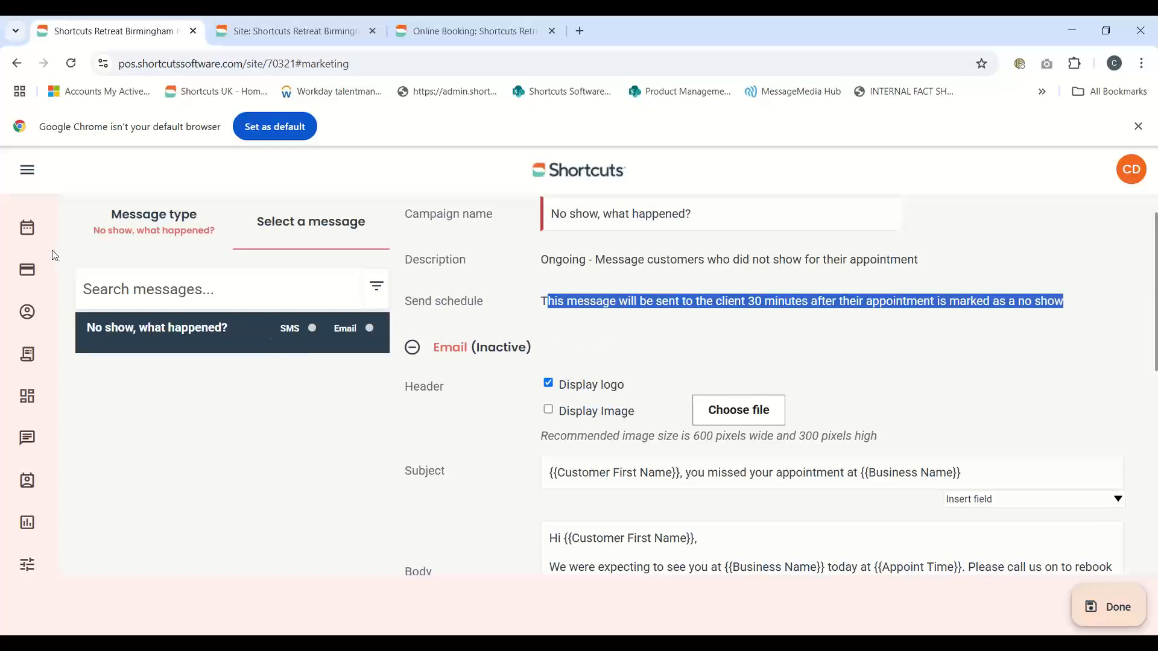
click(135, 231)
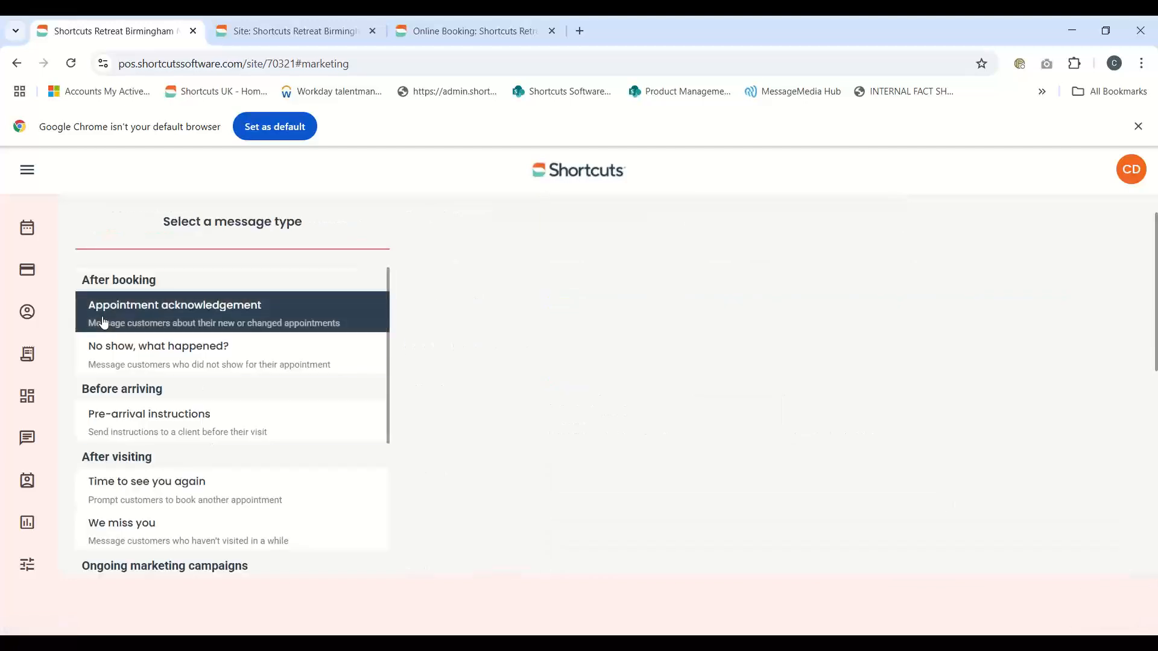
click(204, 313)
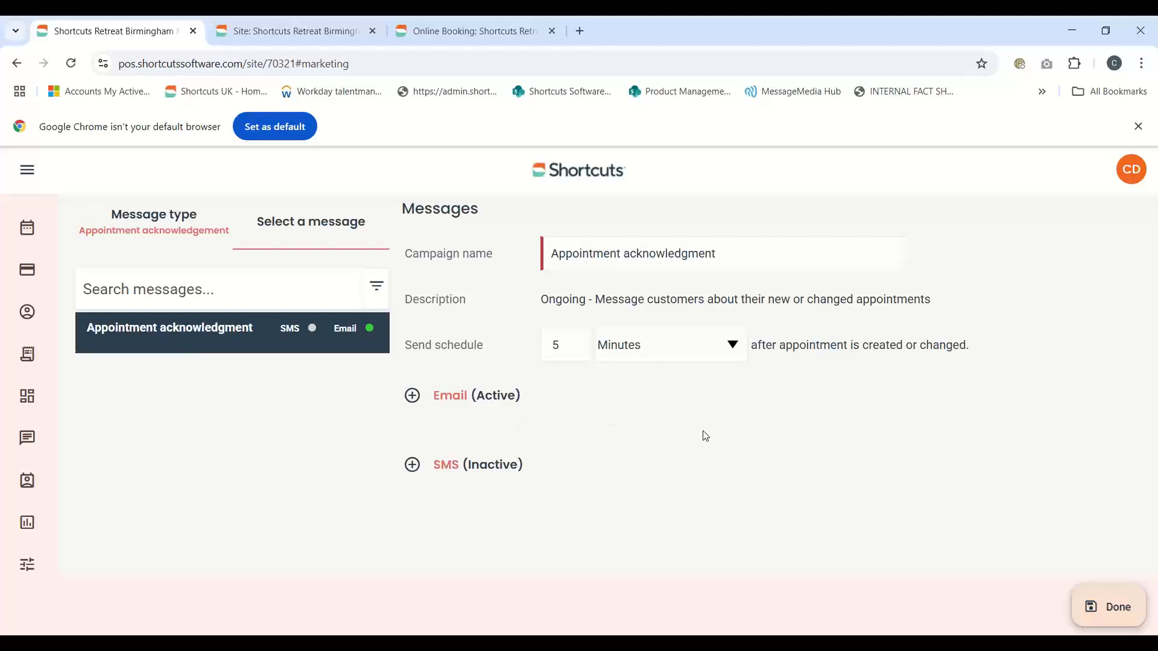
Step: Check the send schedule's time unit options without changing them, and highlight the "appointment is created" and "changed" trigger wording
click(735, 349)
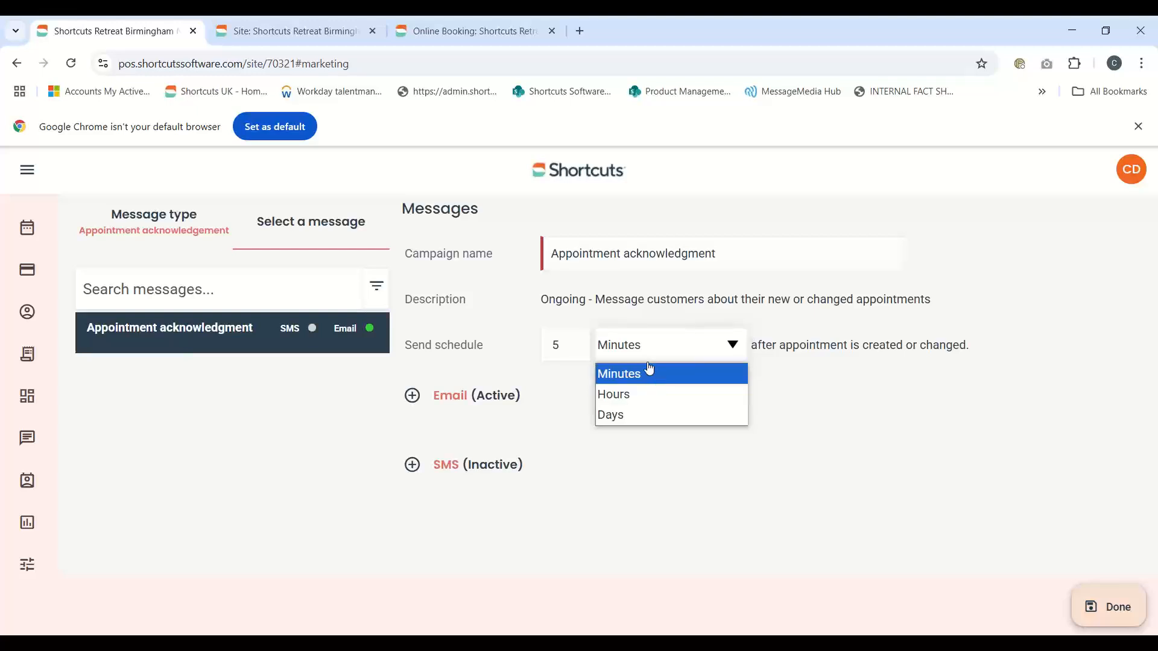
click(1028, 342)
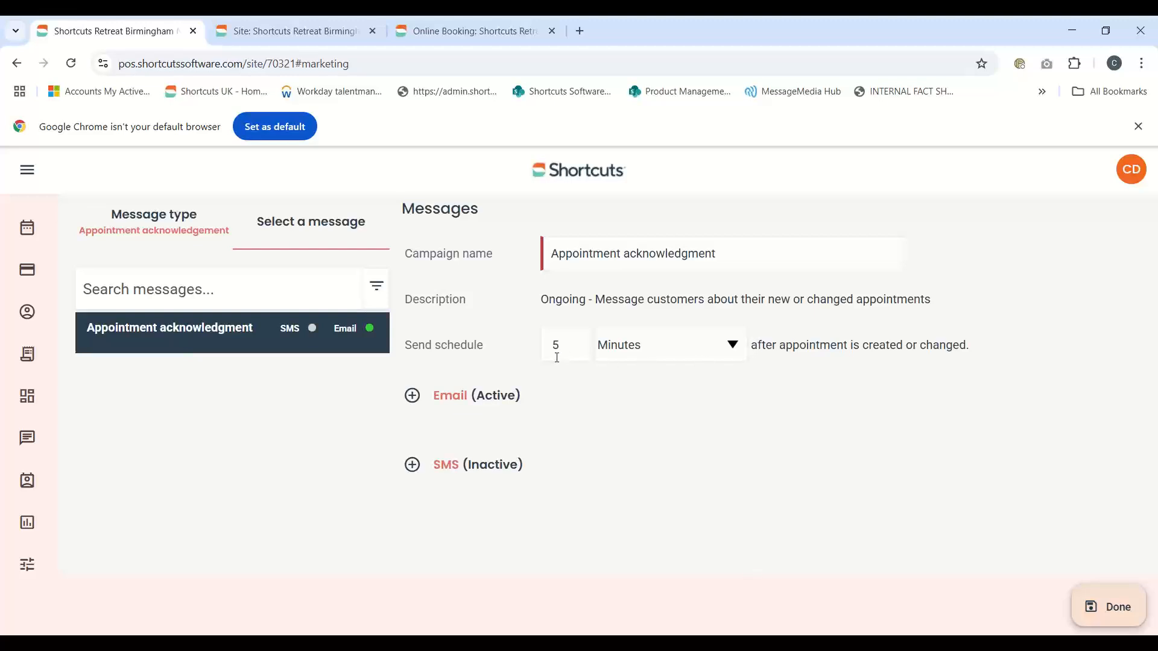
drag(779, 345, 910, 347)
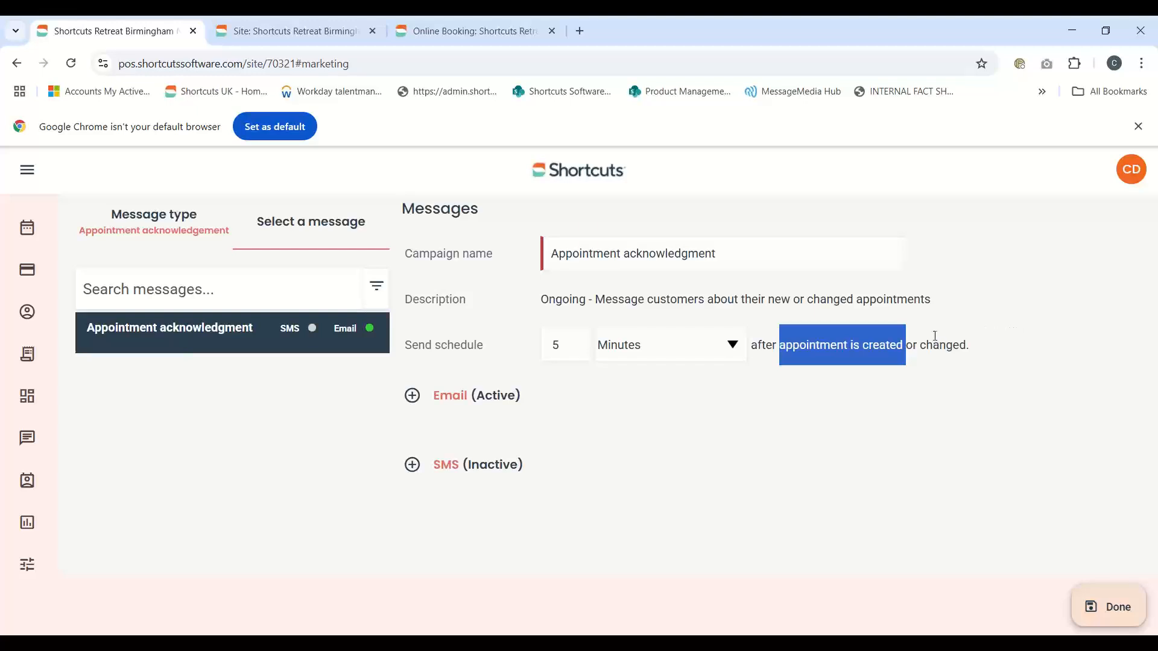
drag(919, 347, 965, 349)
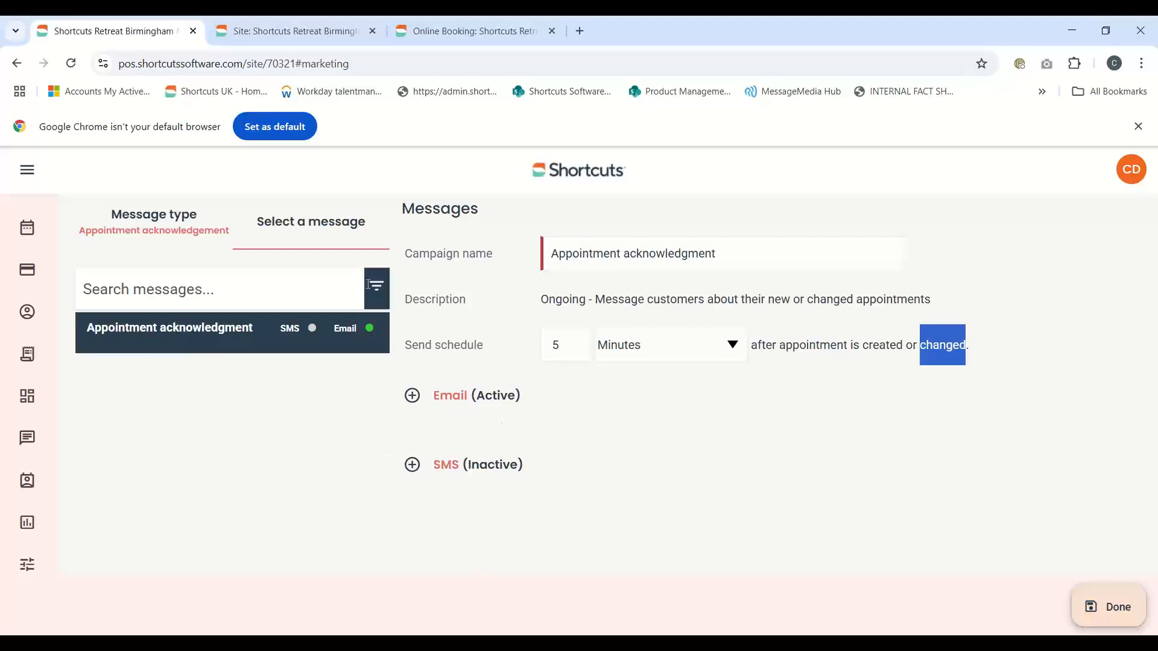
Step: Find the One-off marketing campaigns, open the Message all clients type, and start a new message to show its settings
click(154, 216)
scroll(326, 402, down, 4)
click(324, 406)
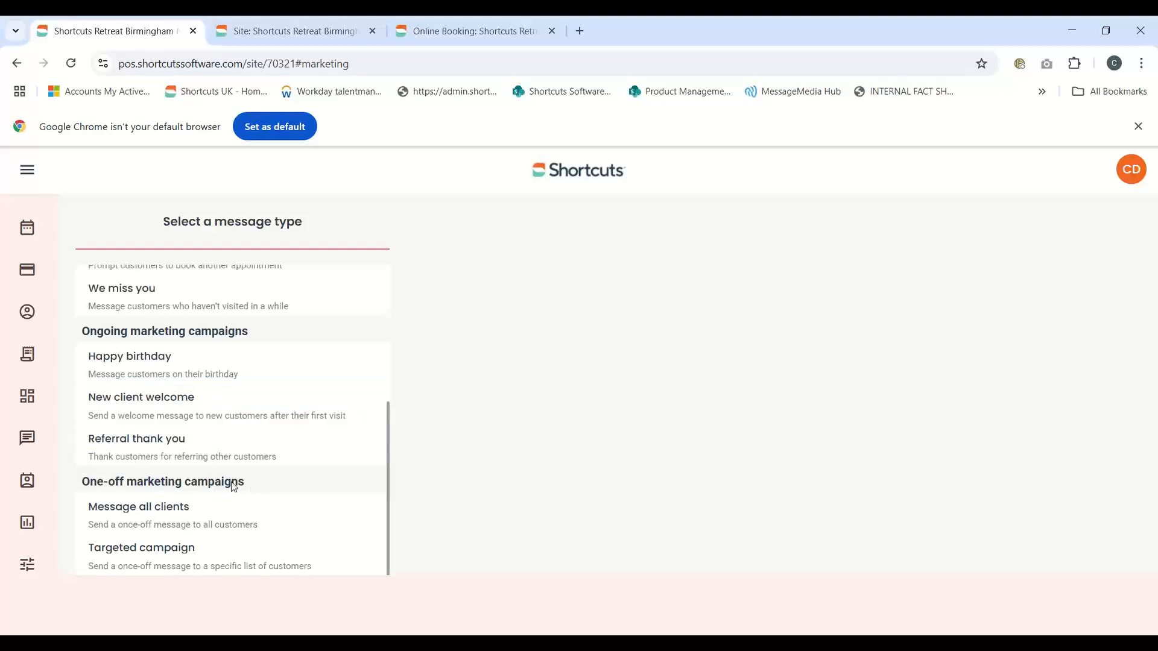
drag(83, 484, 124, 492)
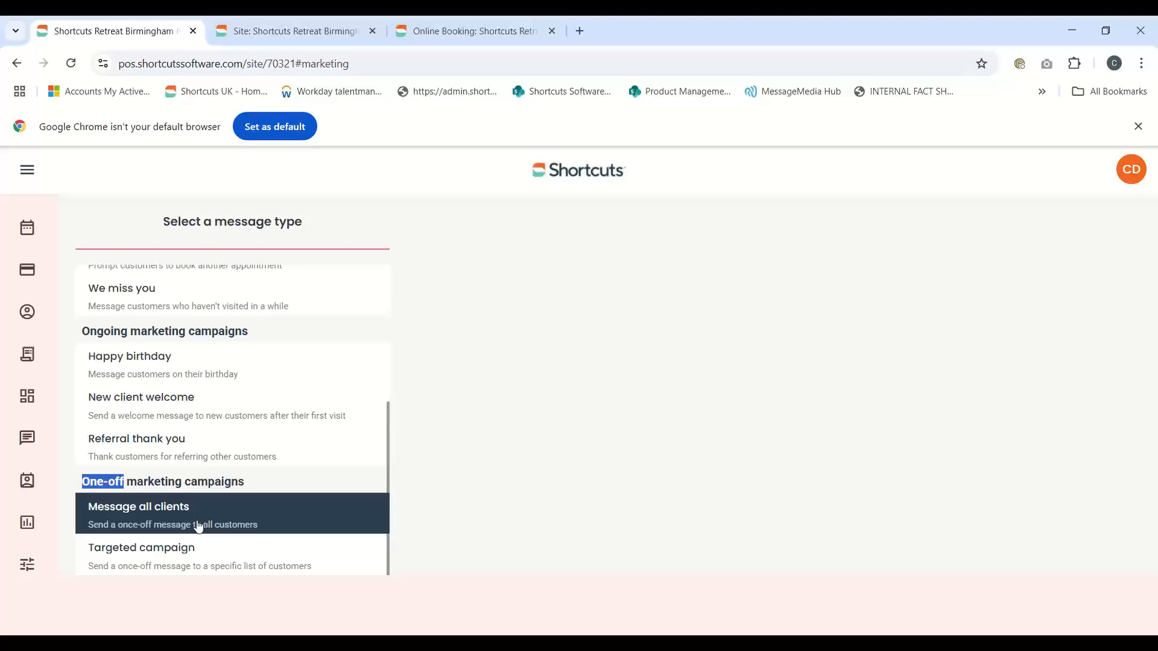
click(159, 518)
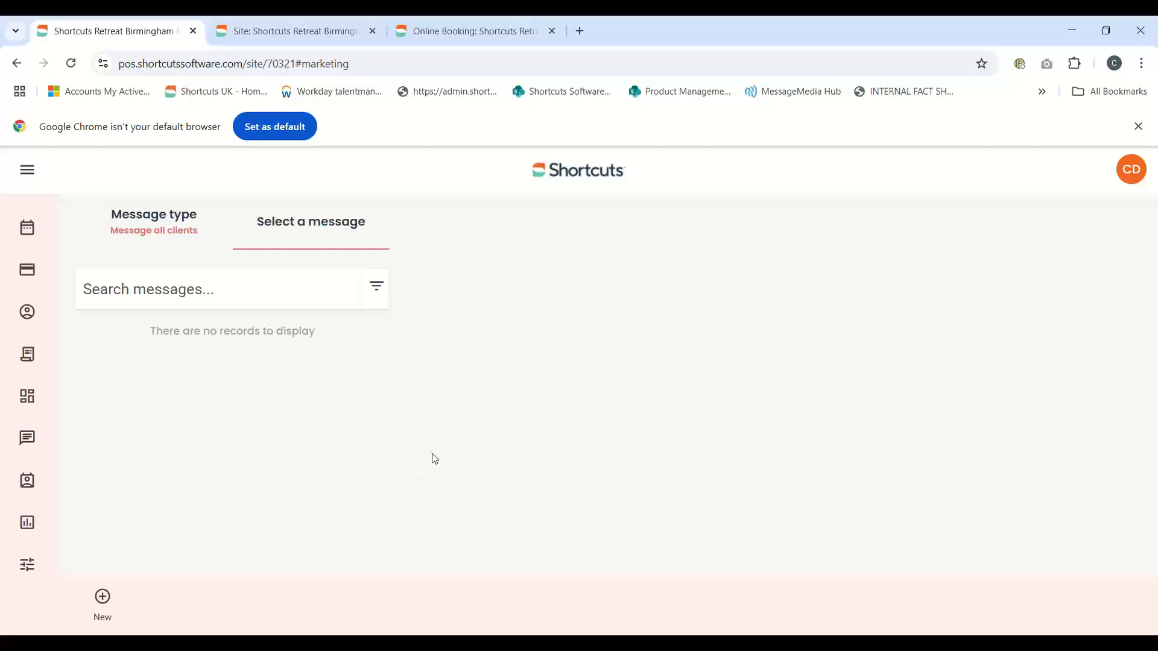
click(103, 598)
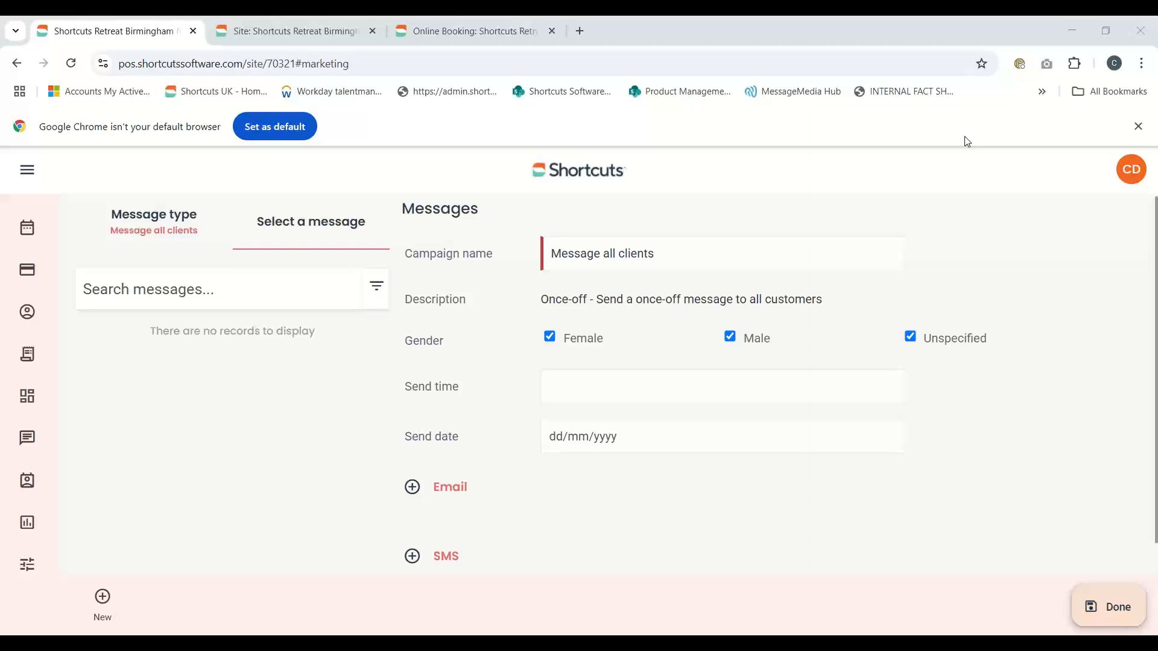
Step: Return to the One-off marketing campaigns, open the Targeted campaign type, and list the options for its Recipients setting
click(173, 233)
scroll(248, 371, down, 4)
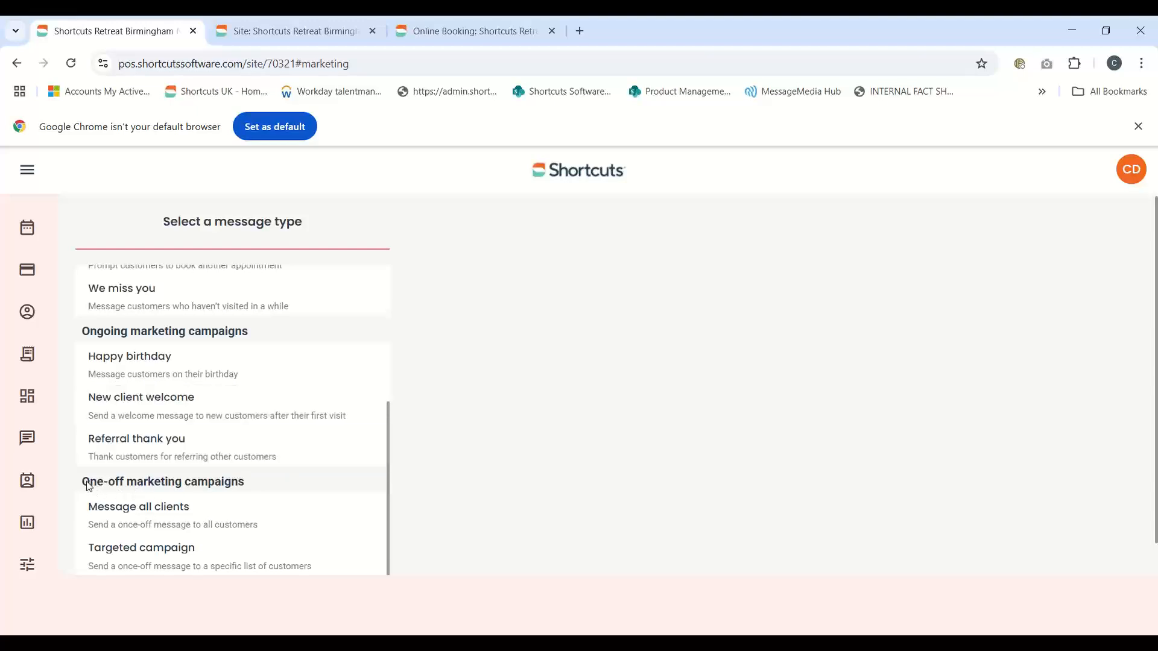
drag(85, 481, 238, 481)
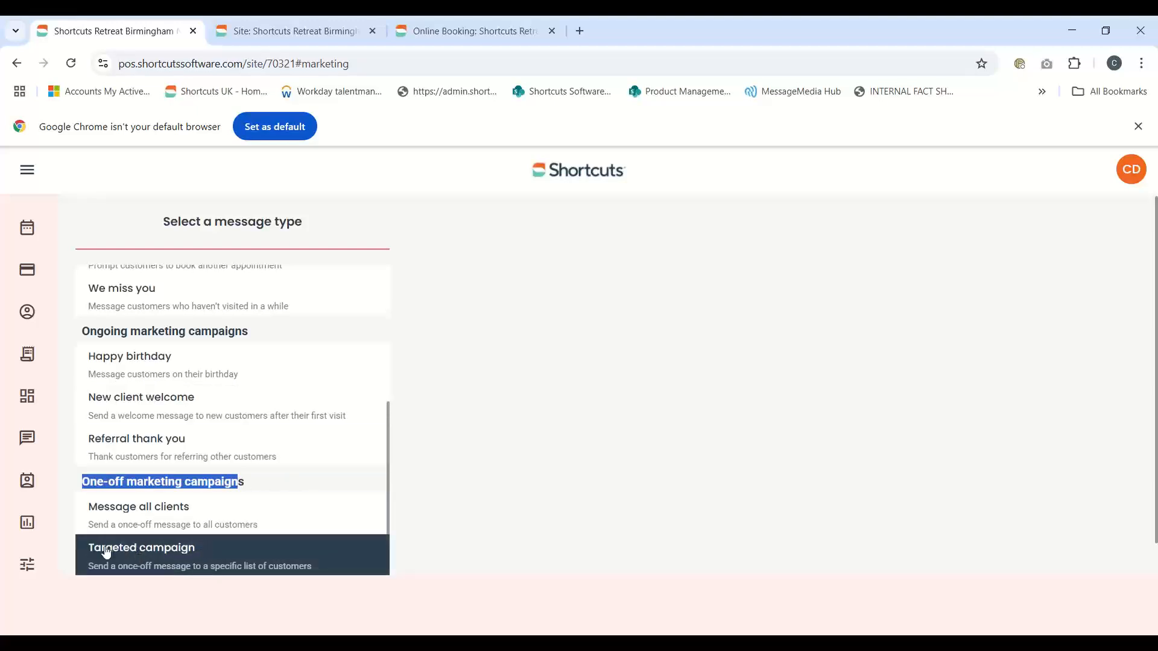
click(215, 549)
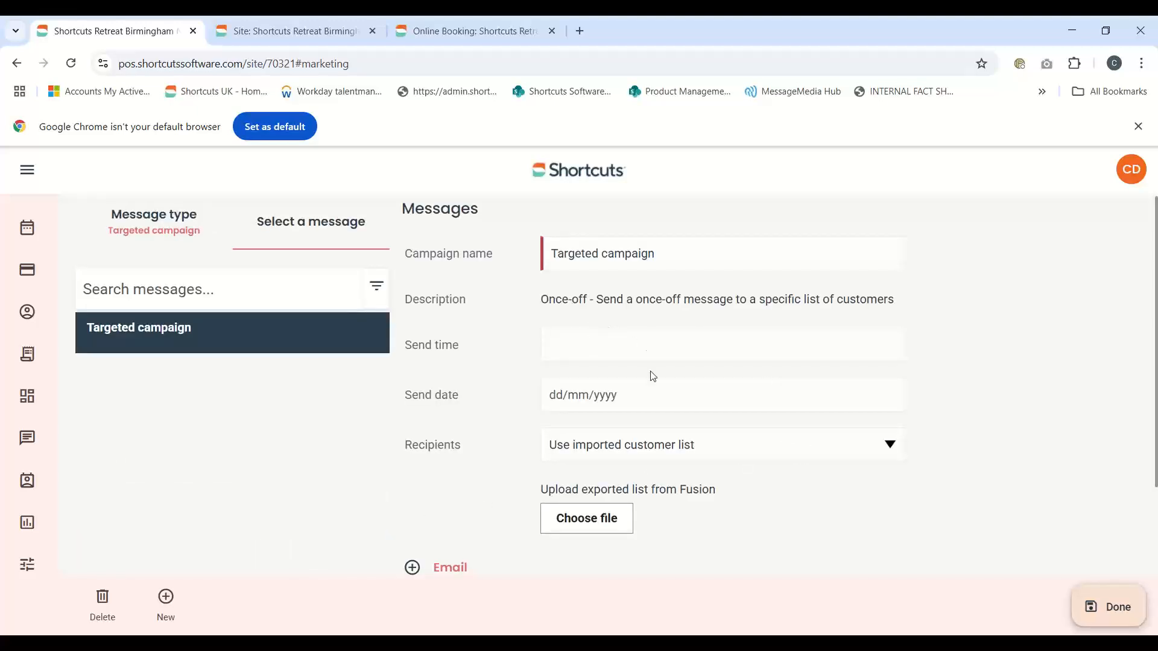
scroll(952, 401, down, 1)
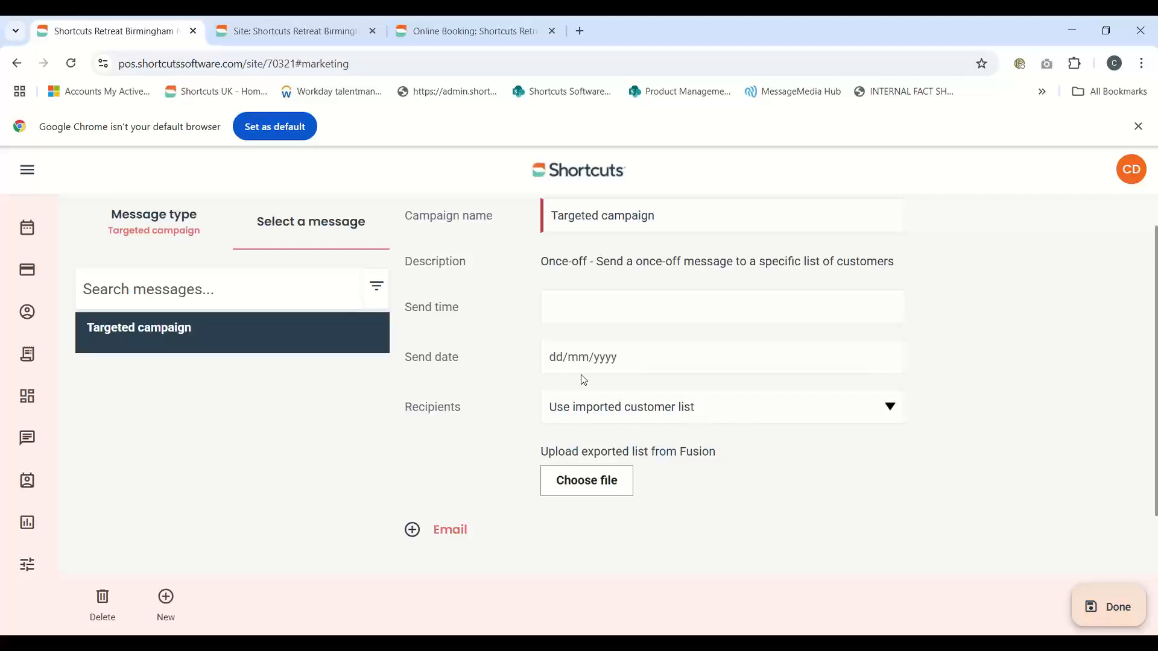
click(891, 415)
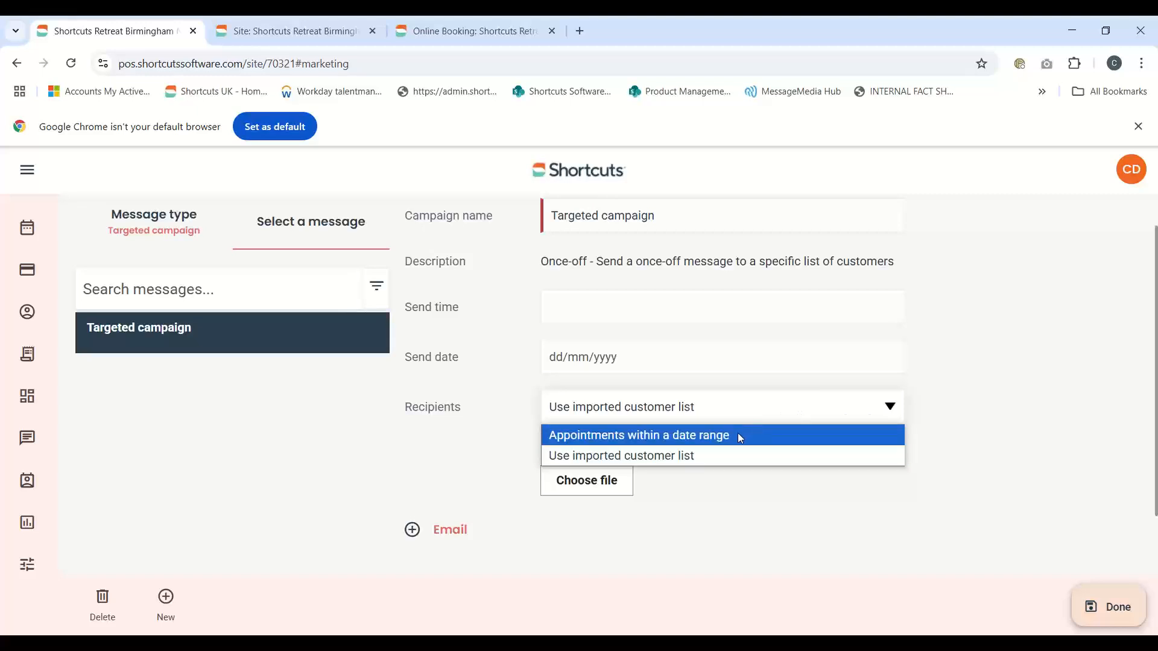
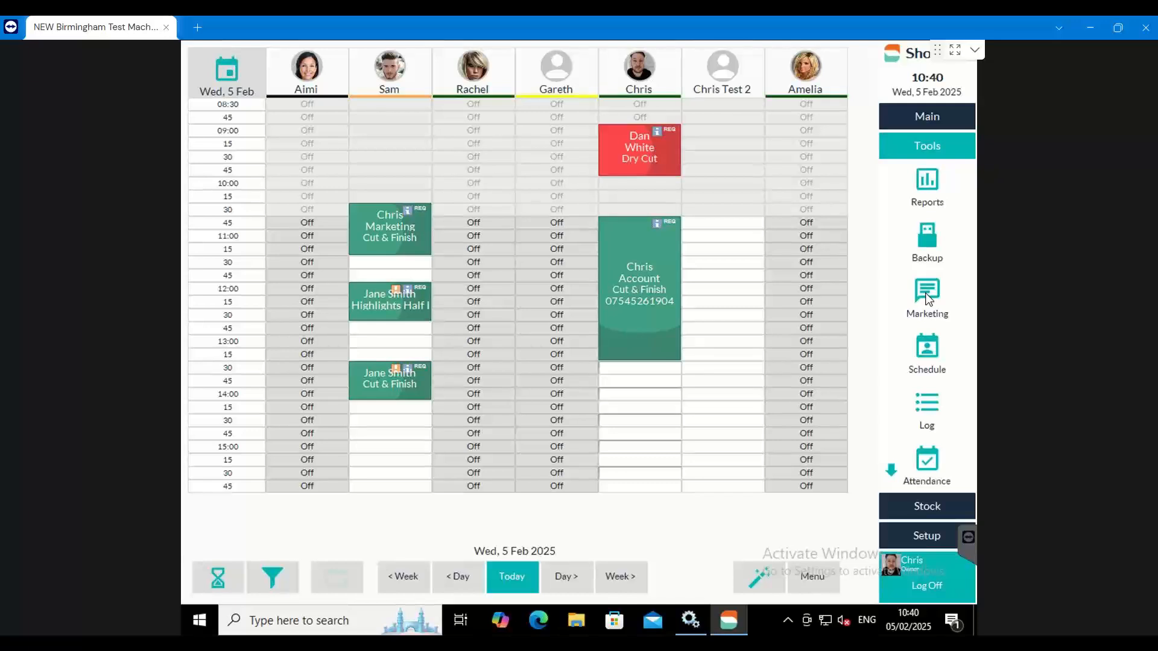
Step: Open the Marketing tool, bring up the client restrictions, and check the Town options without choosing one
click(926, 296)
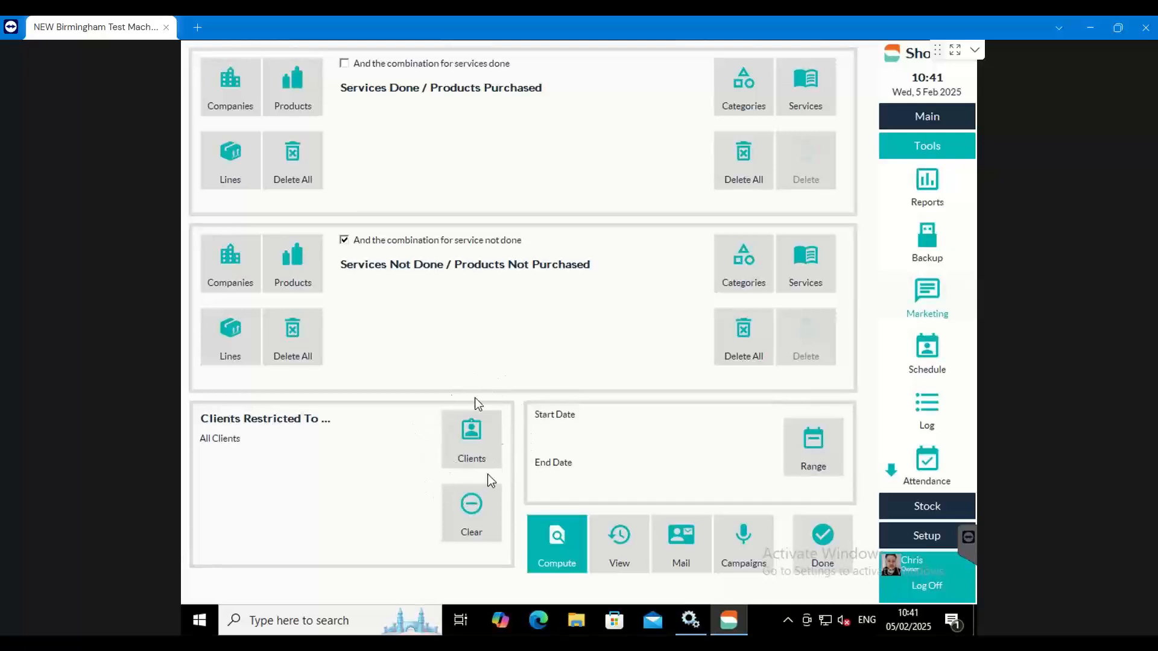
click(476, 445)
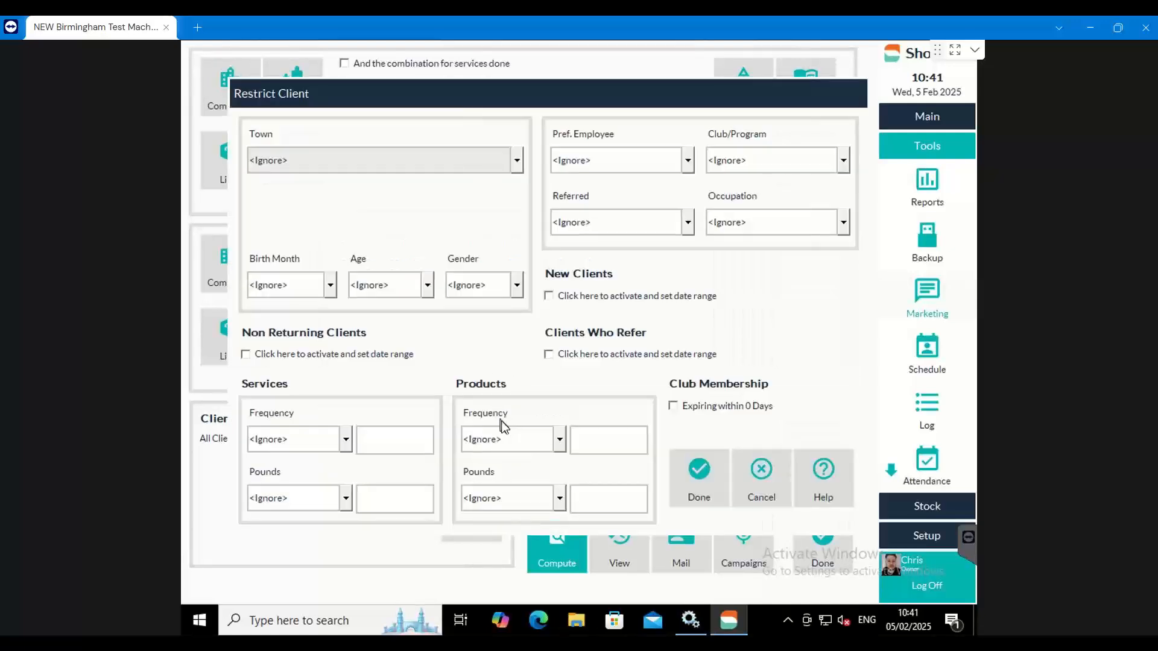
click(517, 160)
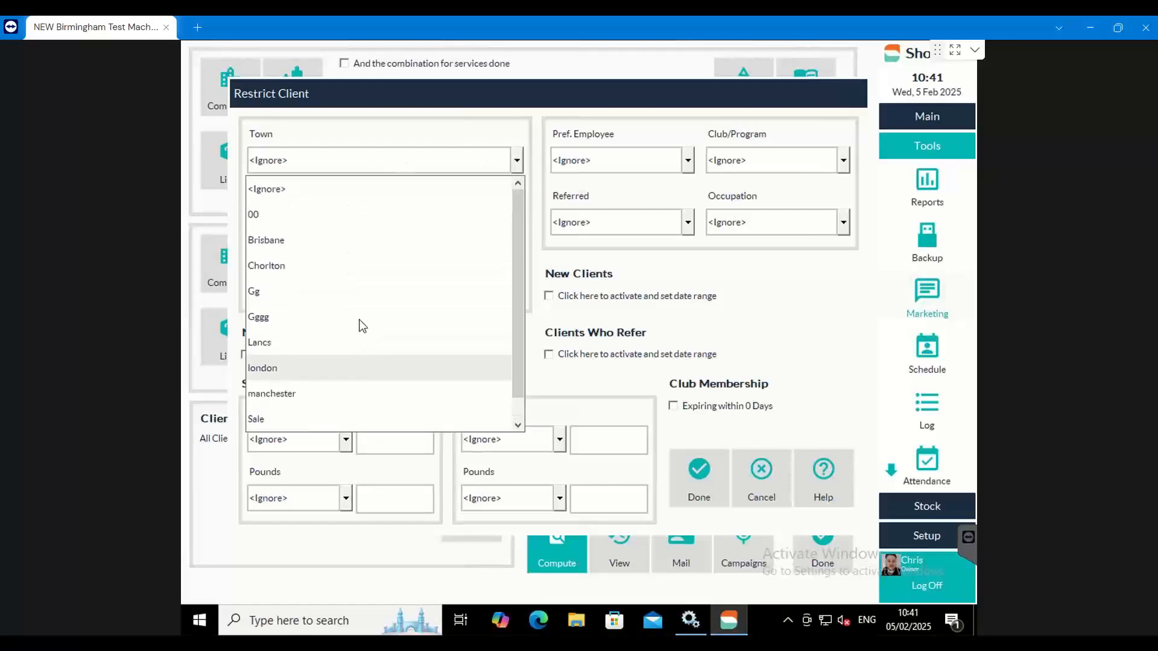
click(449, 139)
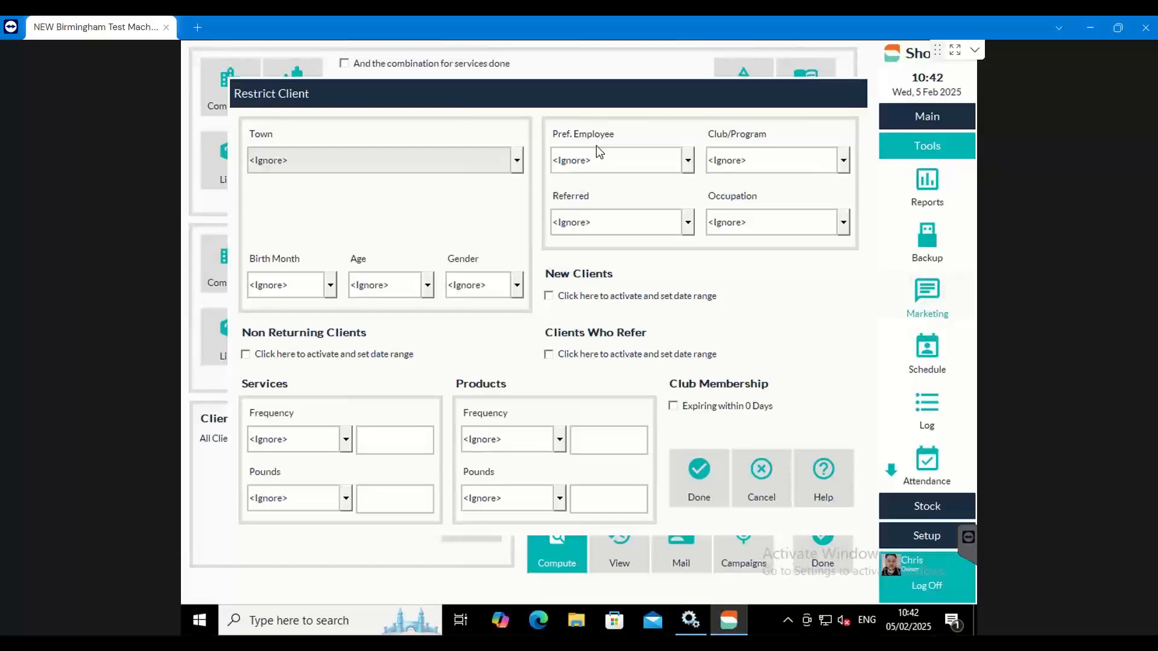
Step: Try restricting the clients to one preferred employee, and reset Pref. Employee to <Ignore>
click(689, 159)
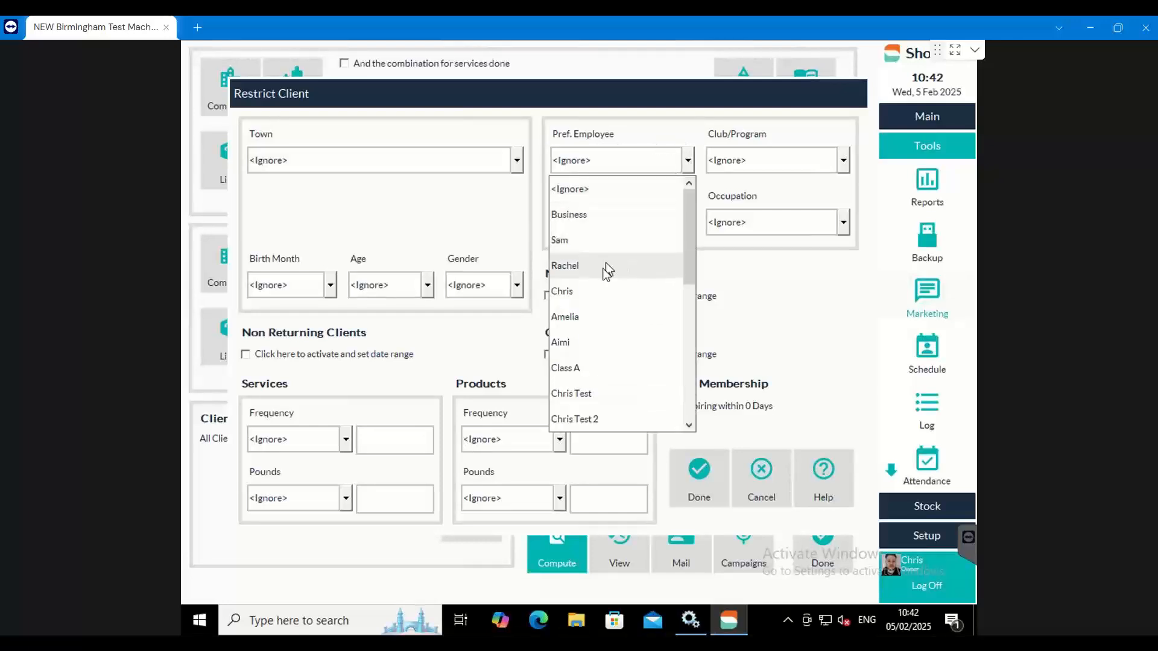
click(574, 293)
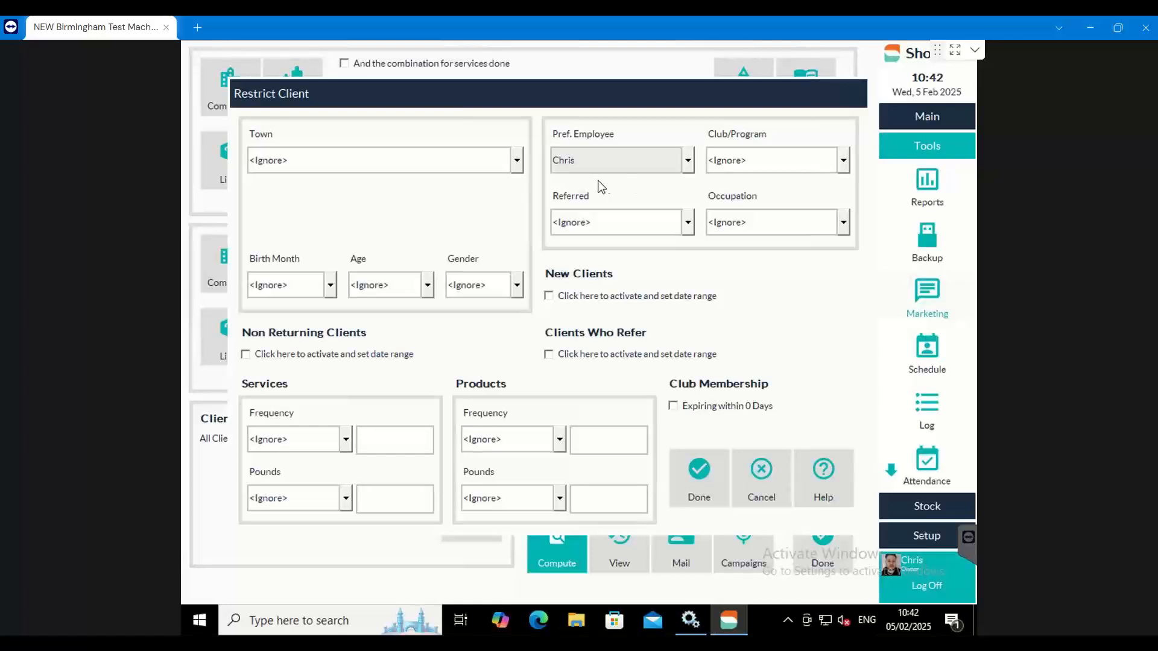
click(641, 168)
scroll(583, 205, up, 2)
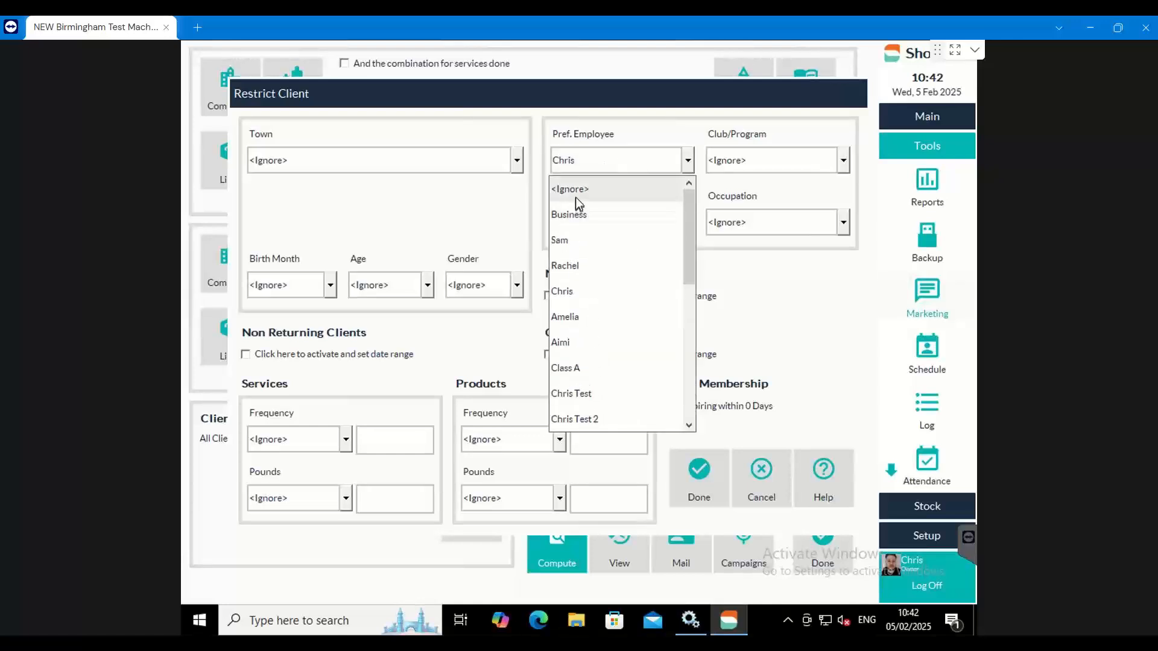
click(580, 191)
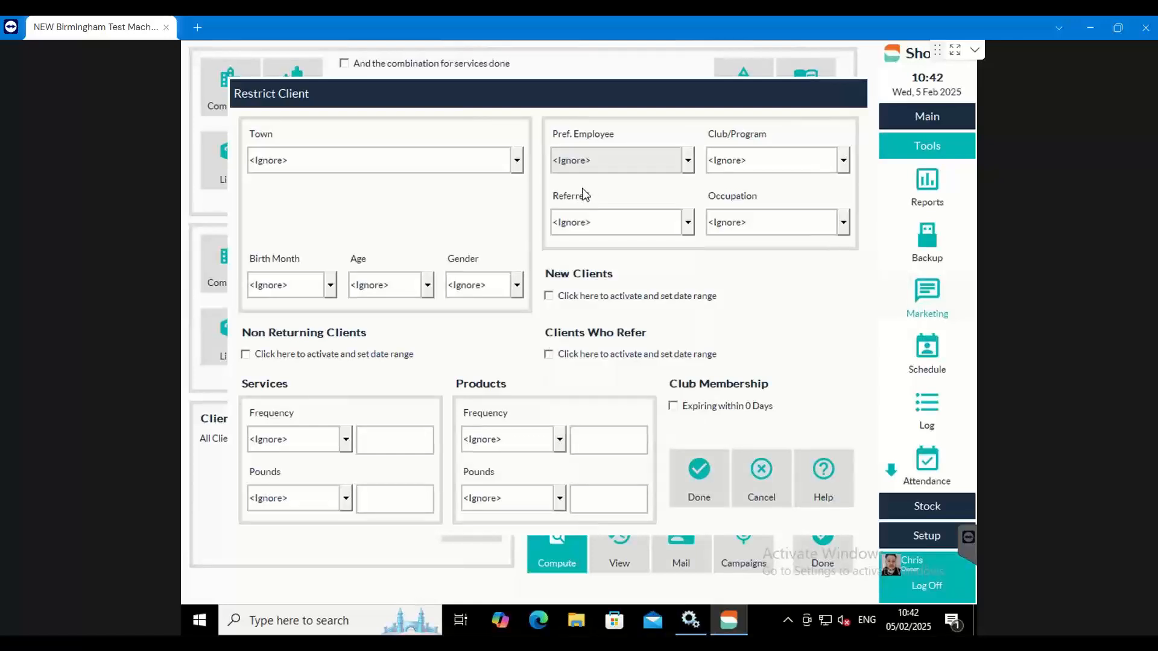
Step: Try restricting the clients to the Loyalty club, reset Club/Program to <Ignore>, and cancel the client restrictions
click(831, 165)
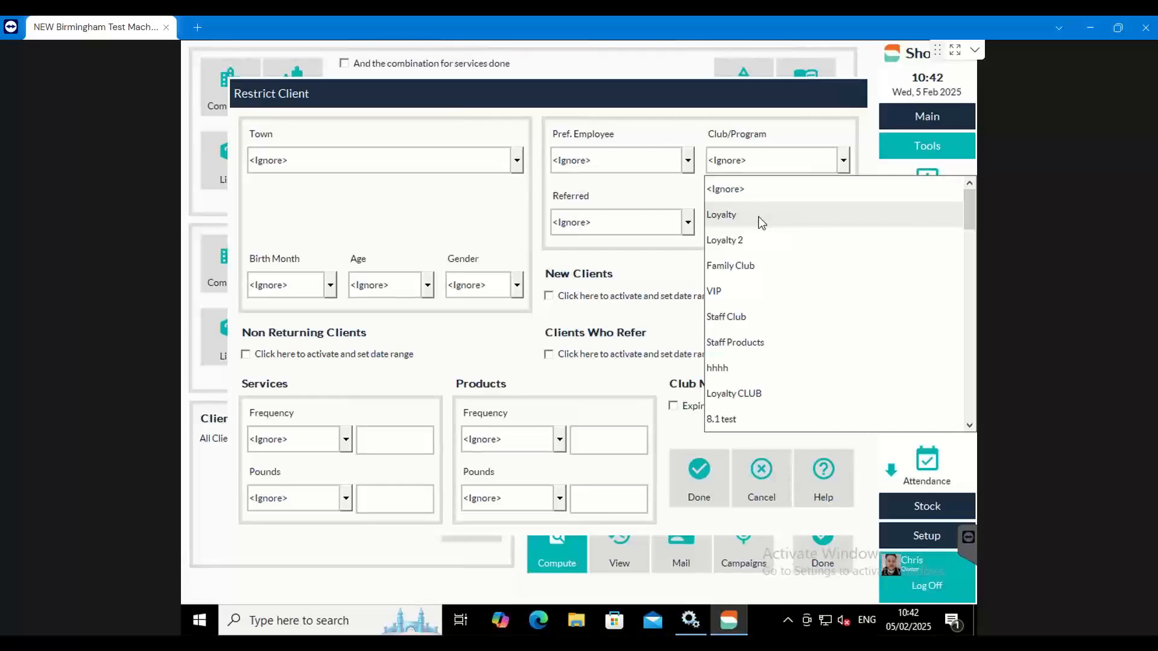
click(761, 221)
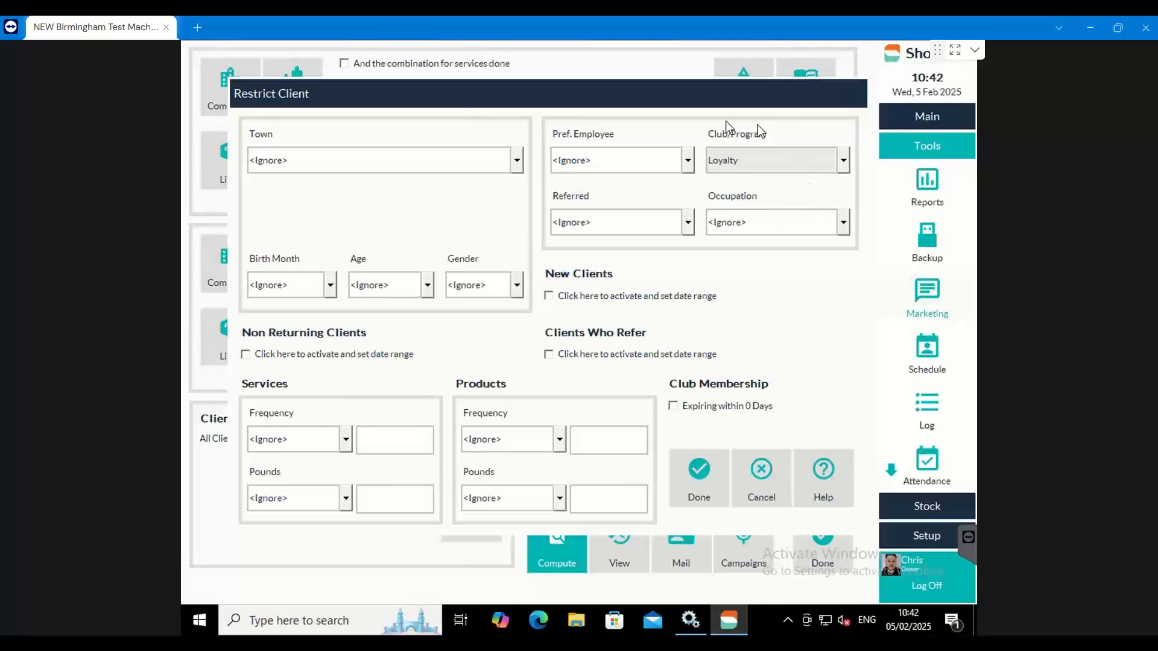
click(725, 159)
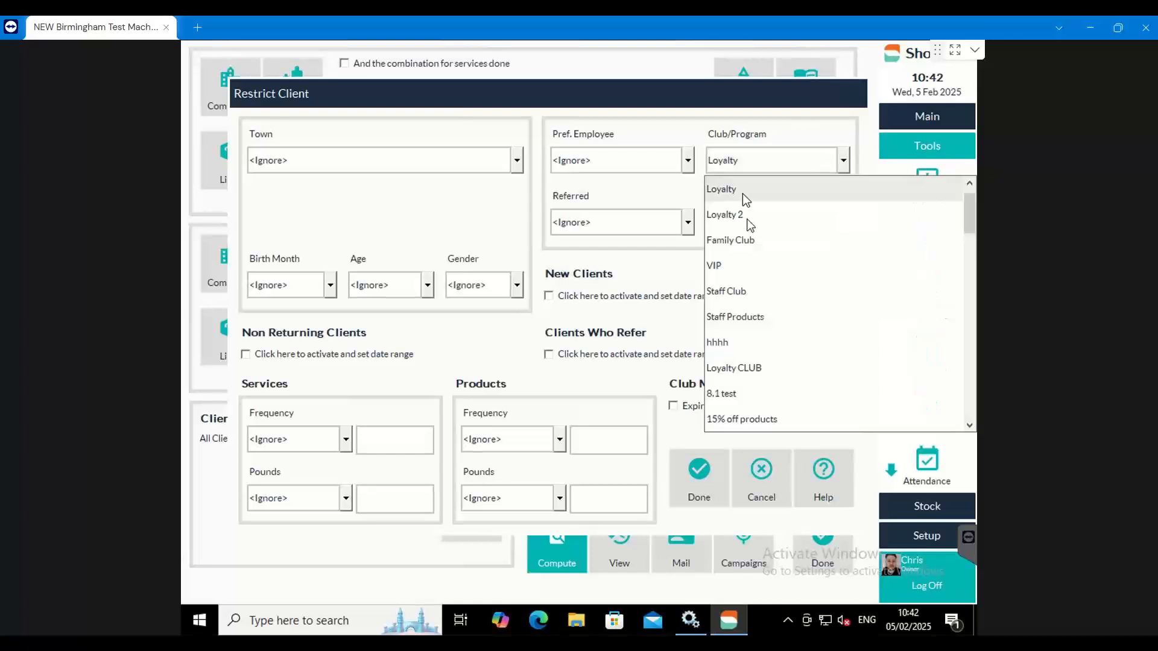
click(762, 190)
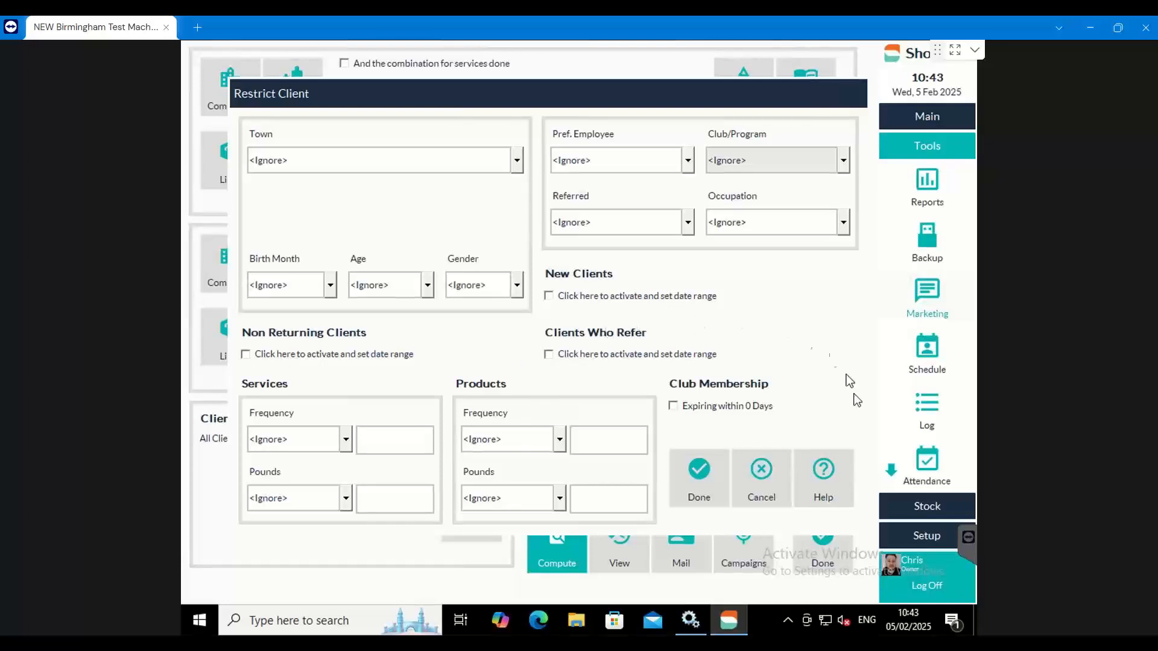
click(769, 468)
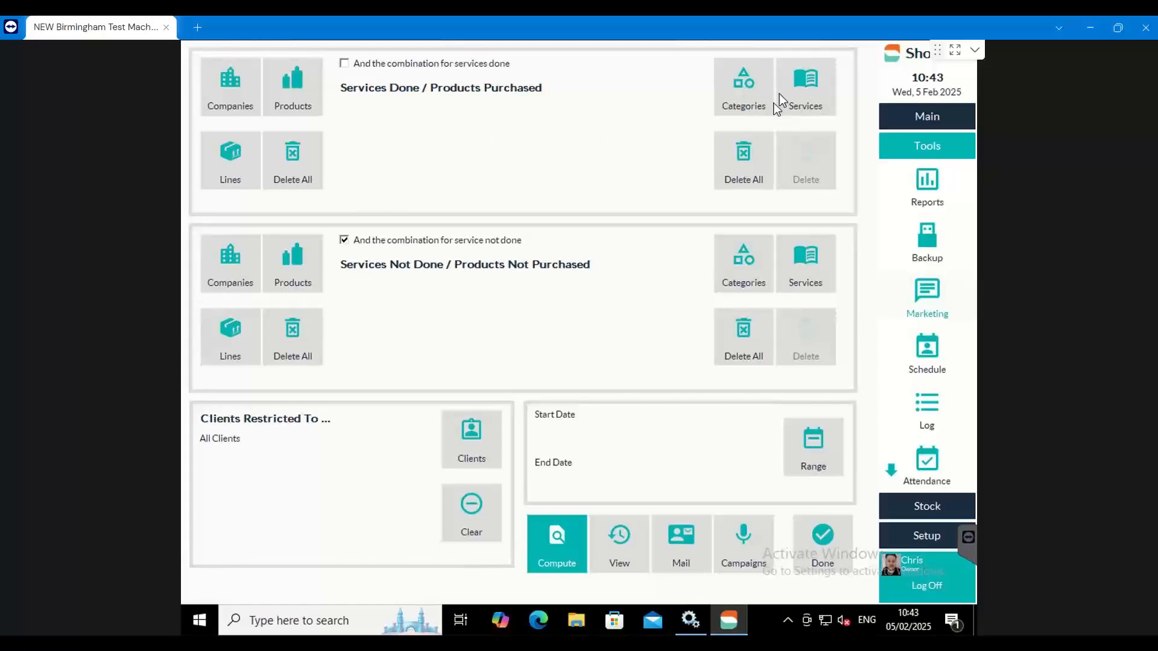
Step: Try filtering for clients with the Colour category done but the Styling category not done, and clear both lists
click(744, 78)
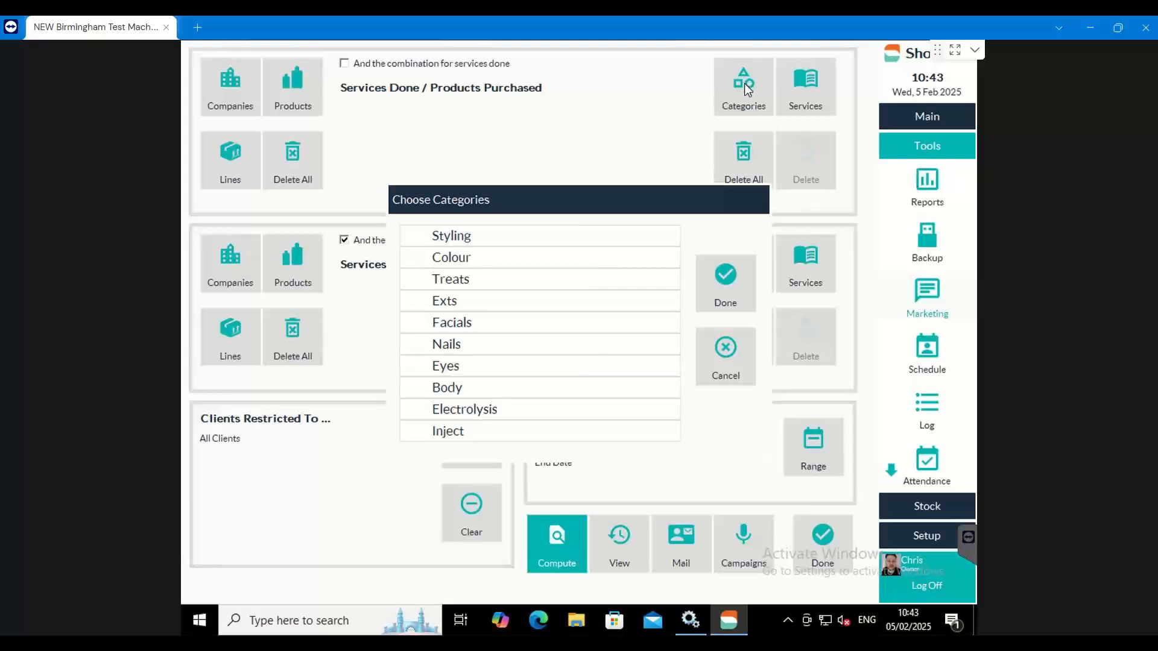
click(457, 259)
click(712, 278)
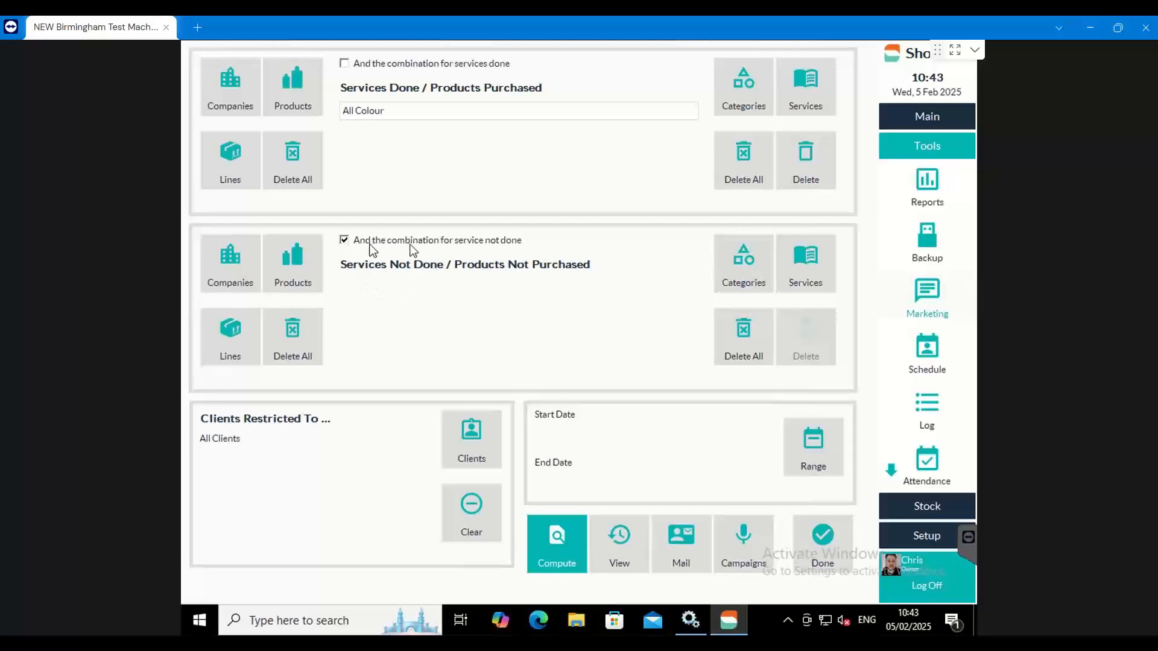
click(733, 274)
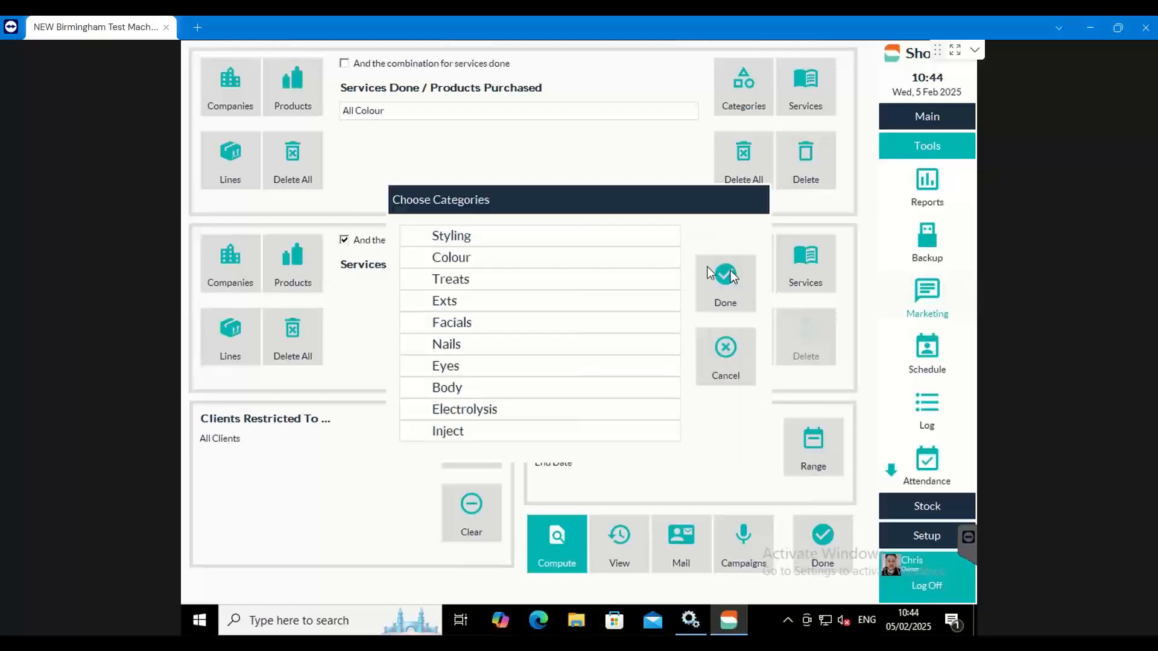
click(470, 240)
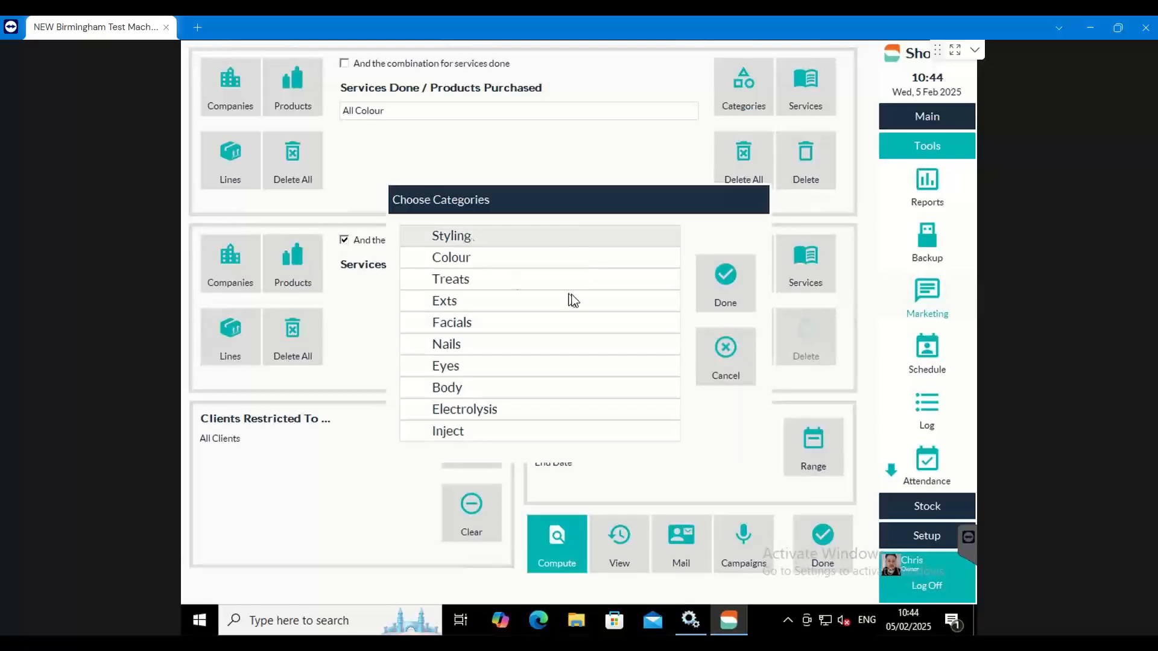
click(723, 304)
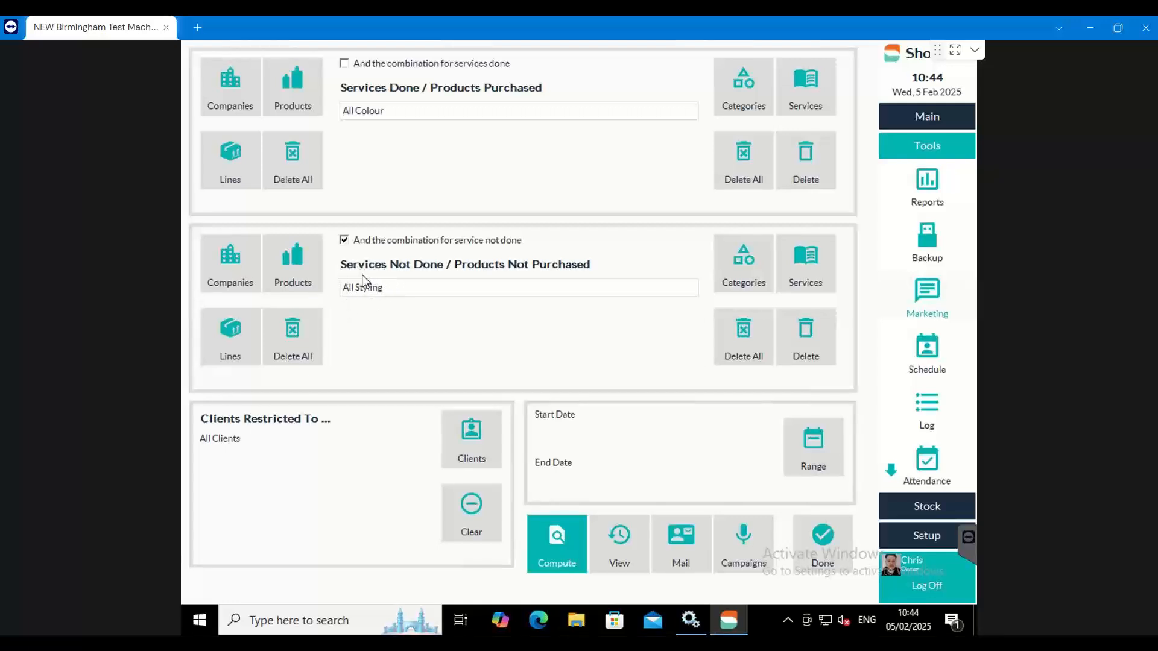
click(742, 165)
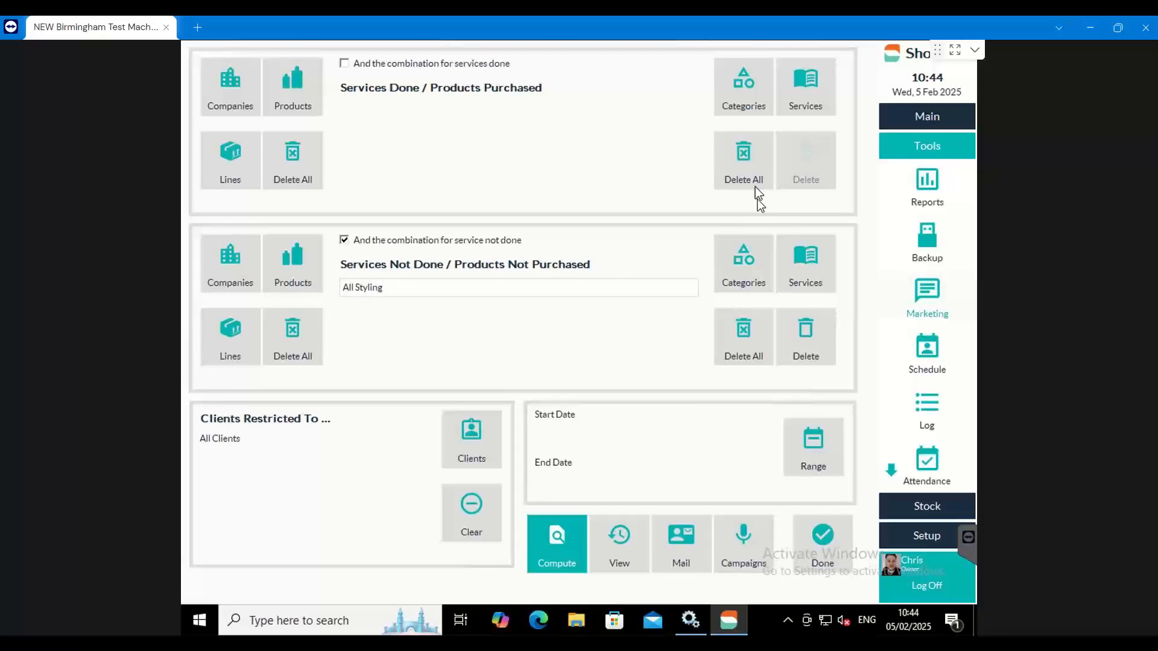
click(742, 317)
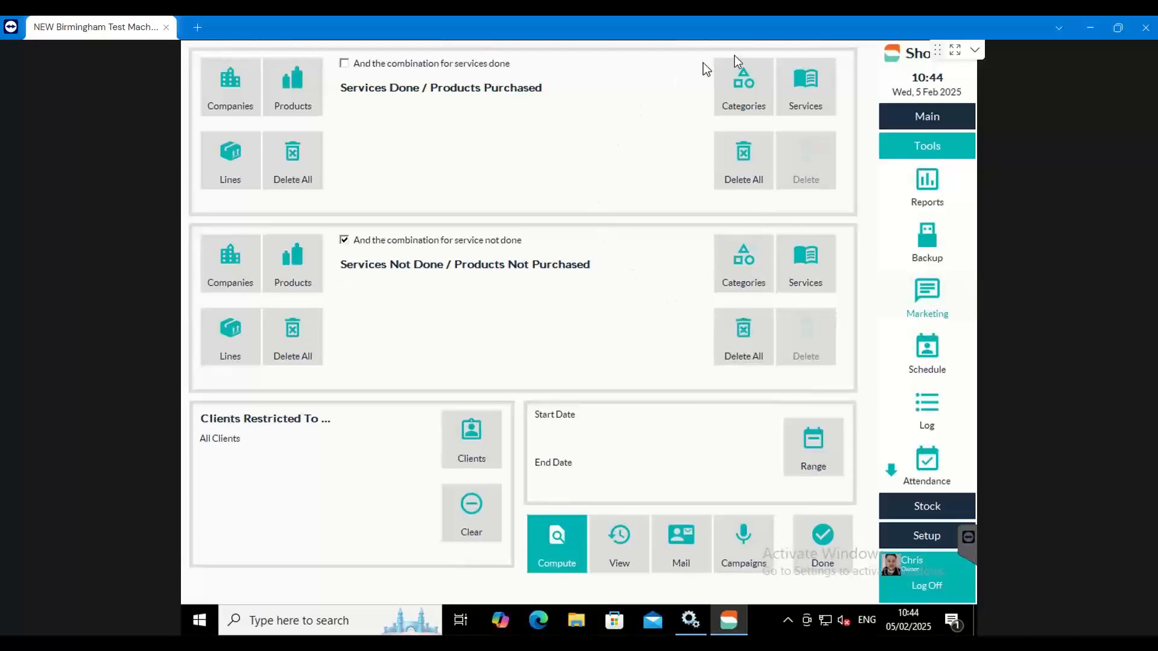
Step: Add the Hair Colour service Highlights Half Head to the Services Done criteria
click(816, 86)
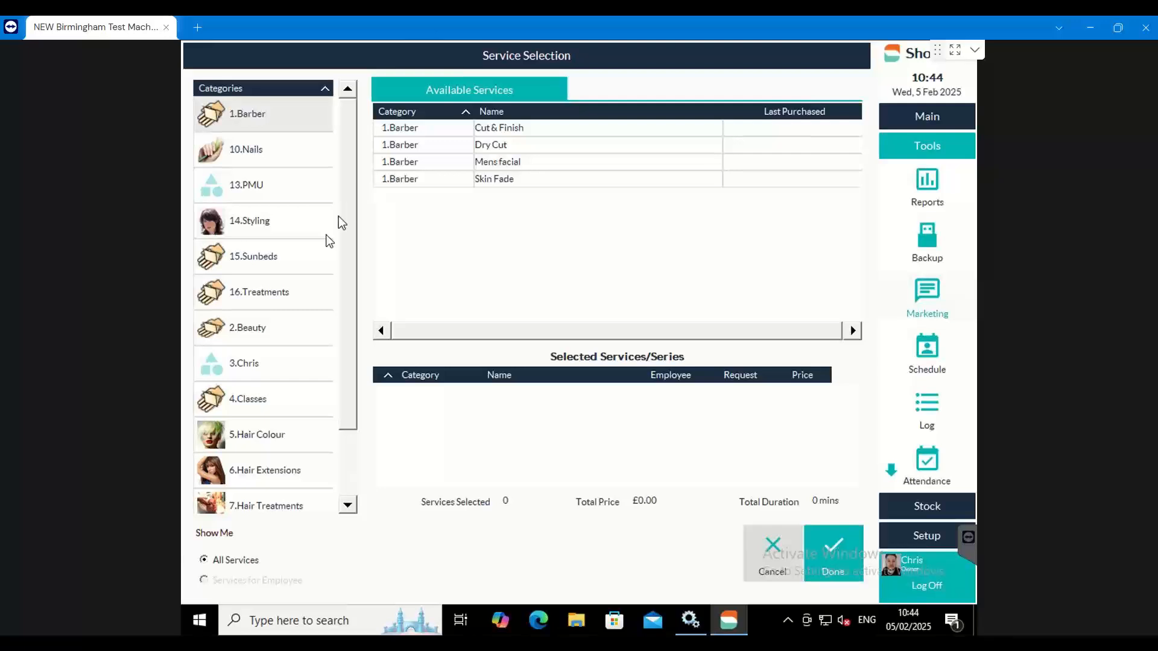
scroll(344, 242, down, 1)
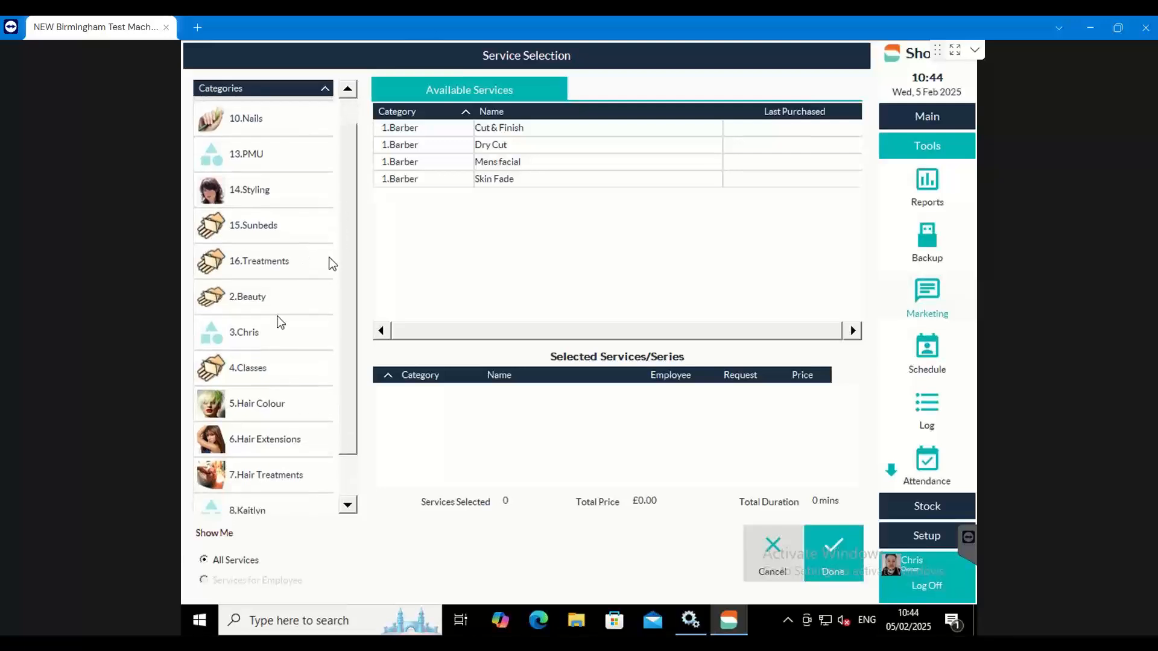
click(266, 404)
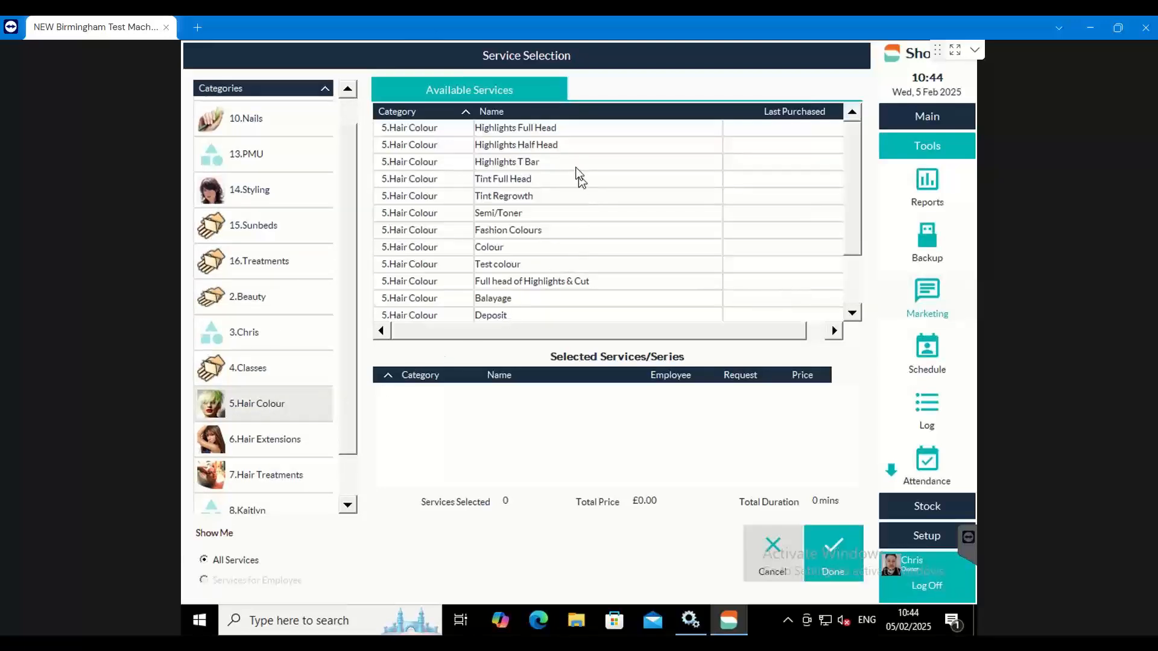
click(551, 145)
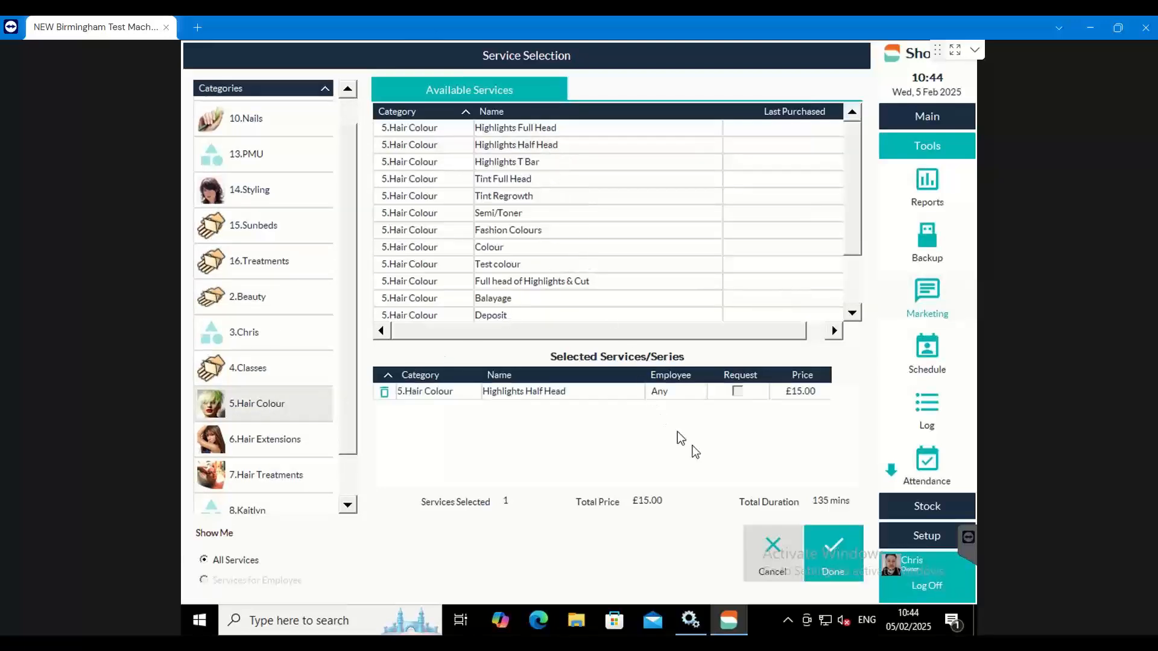
click(828, 545)
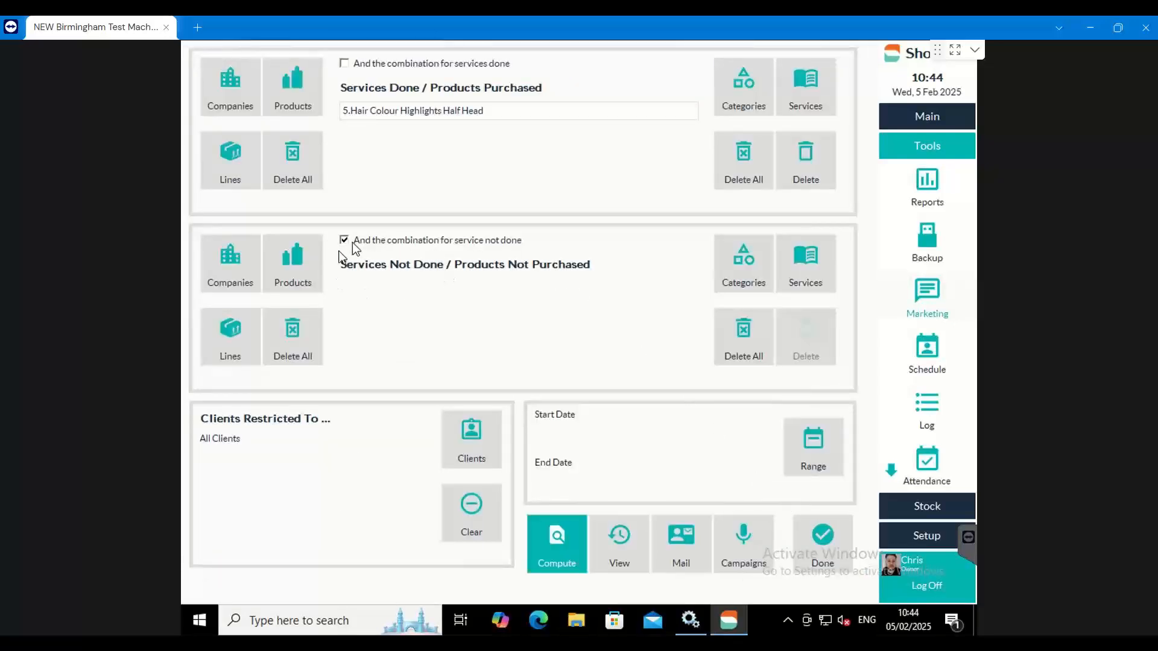
Step: Add the Hair Colour service Highlights Full Head to the Services Not Done criteria, and clear both lists
click(793, 275)
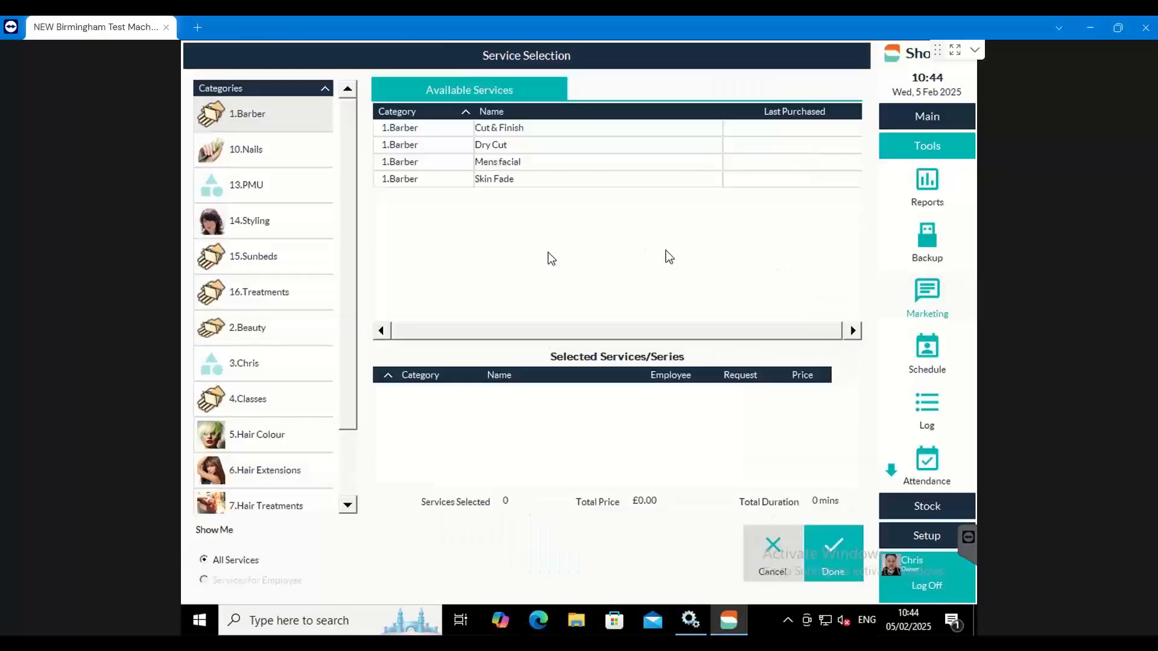
click(258, 425)
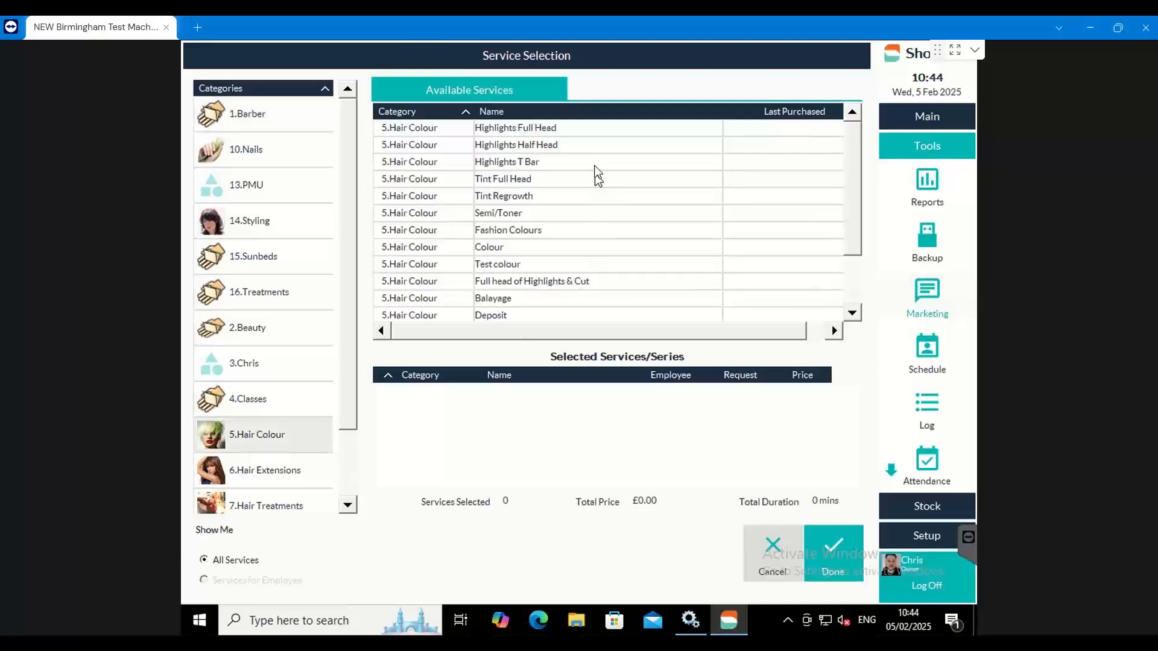
click(577, 132)
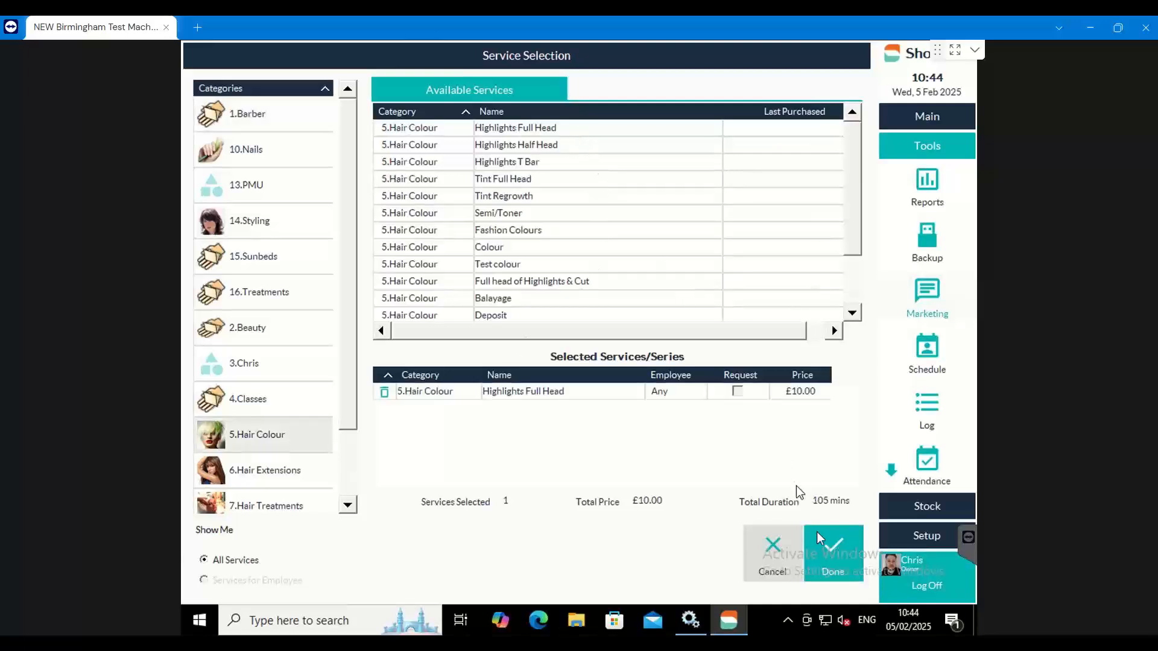
click(832, 549)
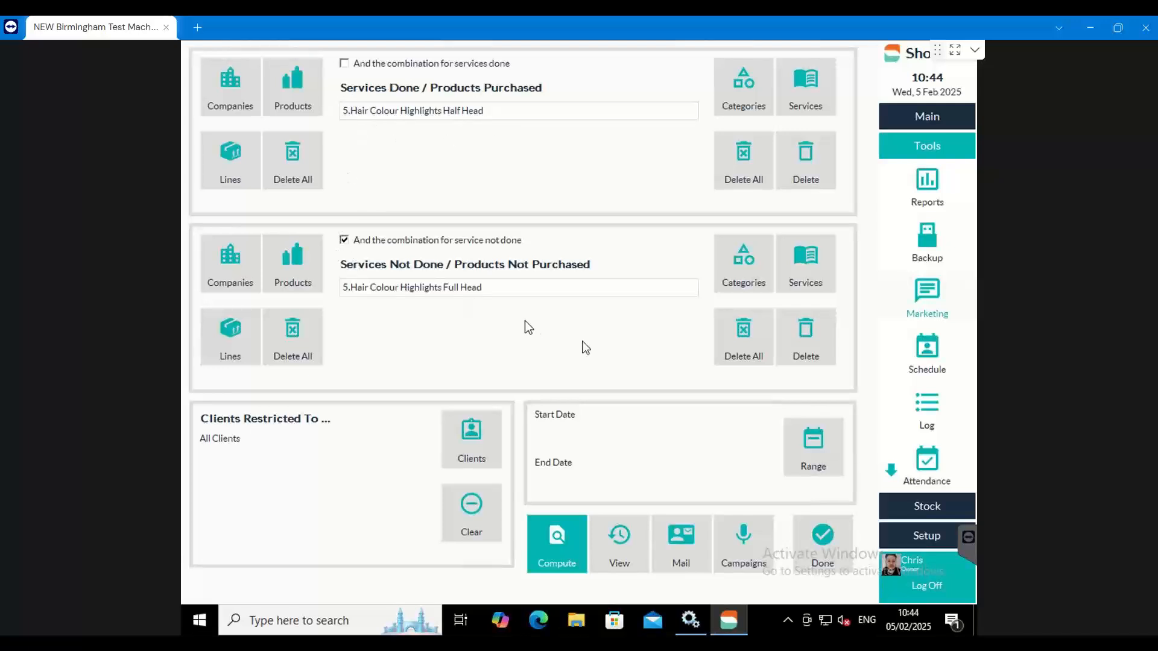
click(739, 338)
click(746, 178)
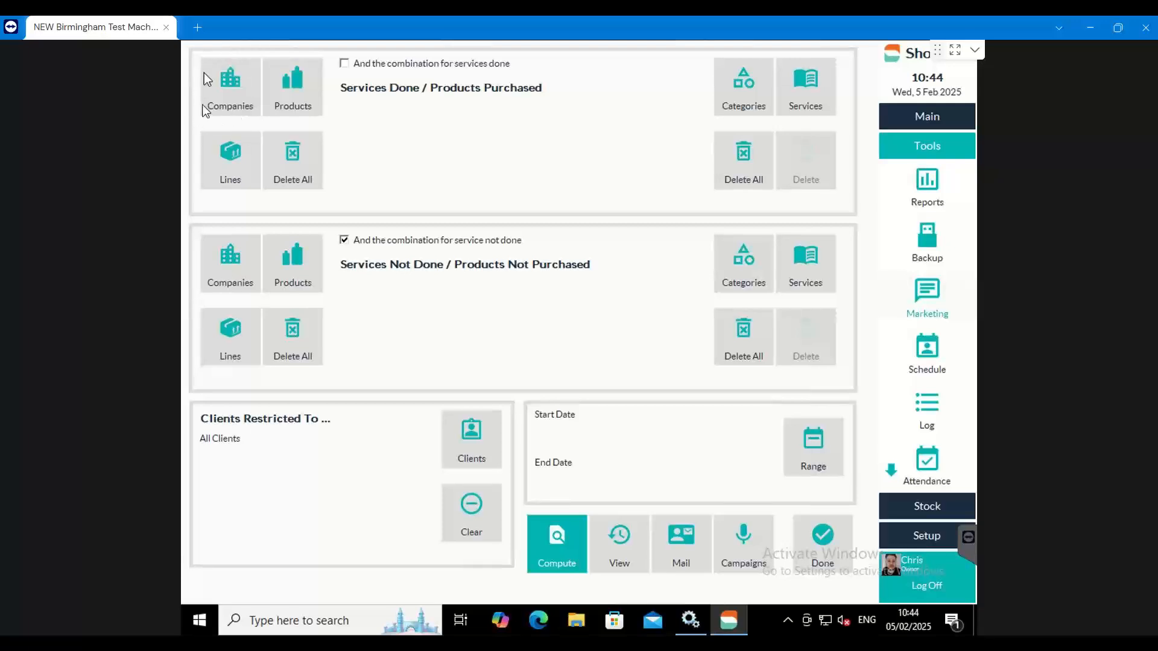
Step: Filter by product company, with Kerastase under Products Purchased and Redken under Products Not Purchased
click(221, 83)
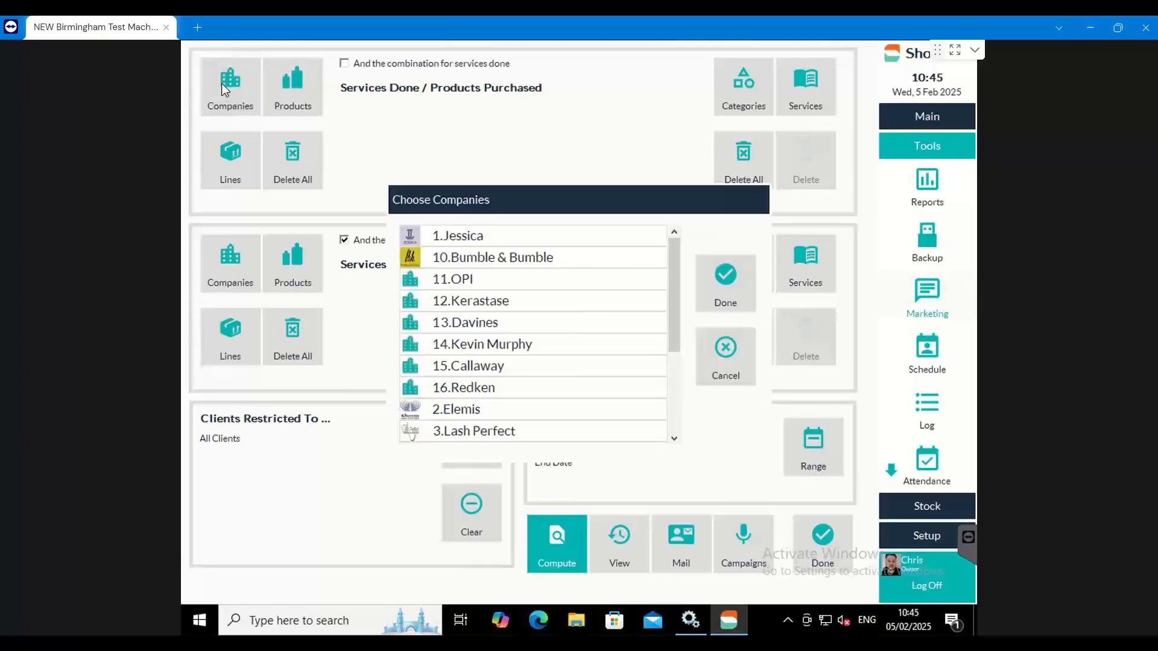
click(504, 307)
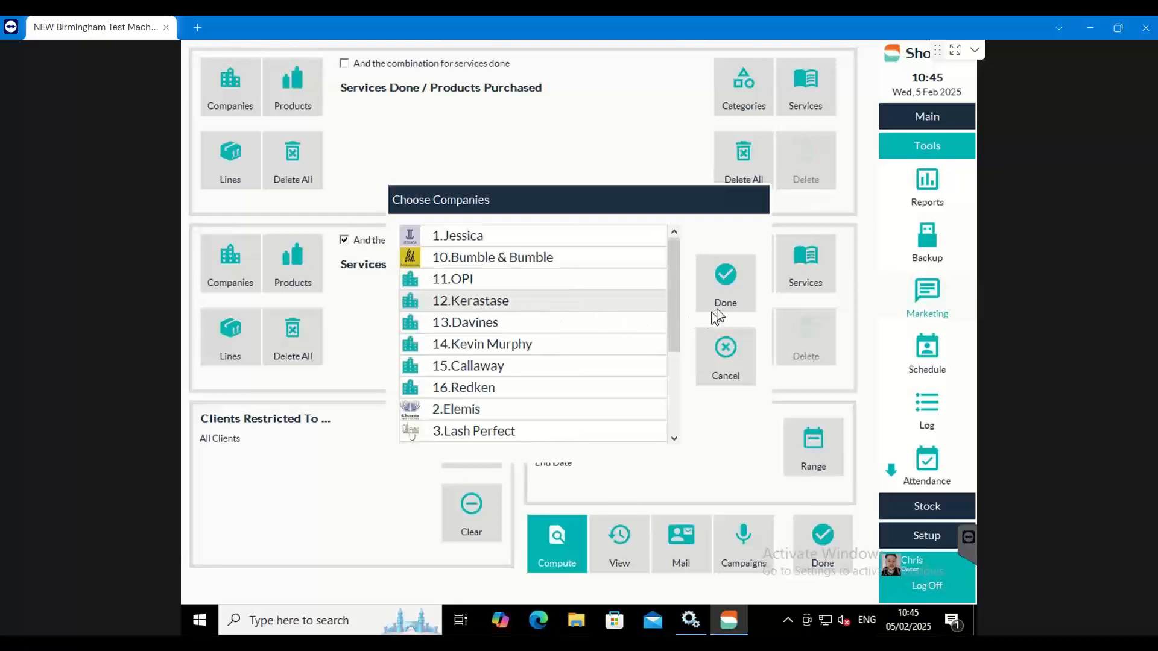
click(727, 295)
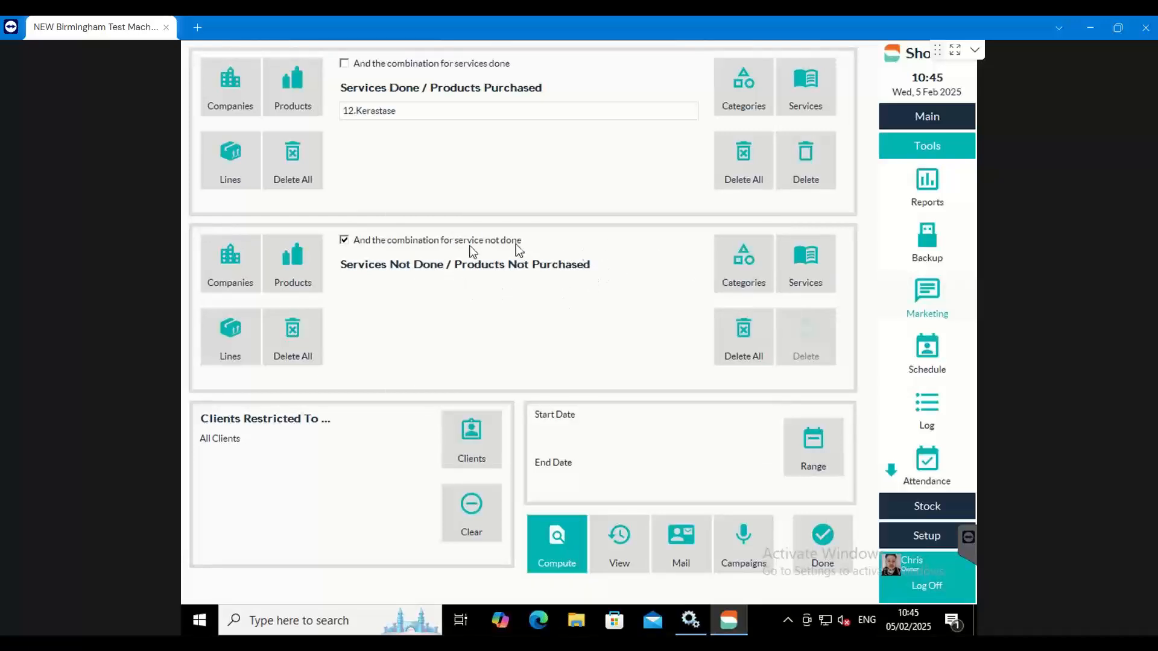
click(247, 271)
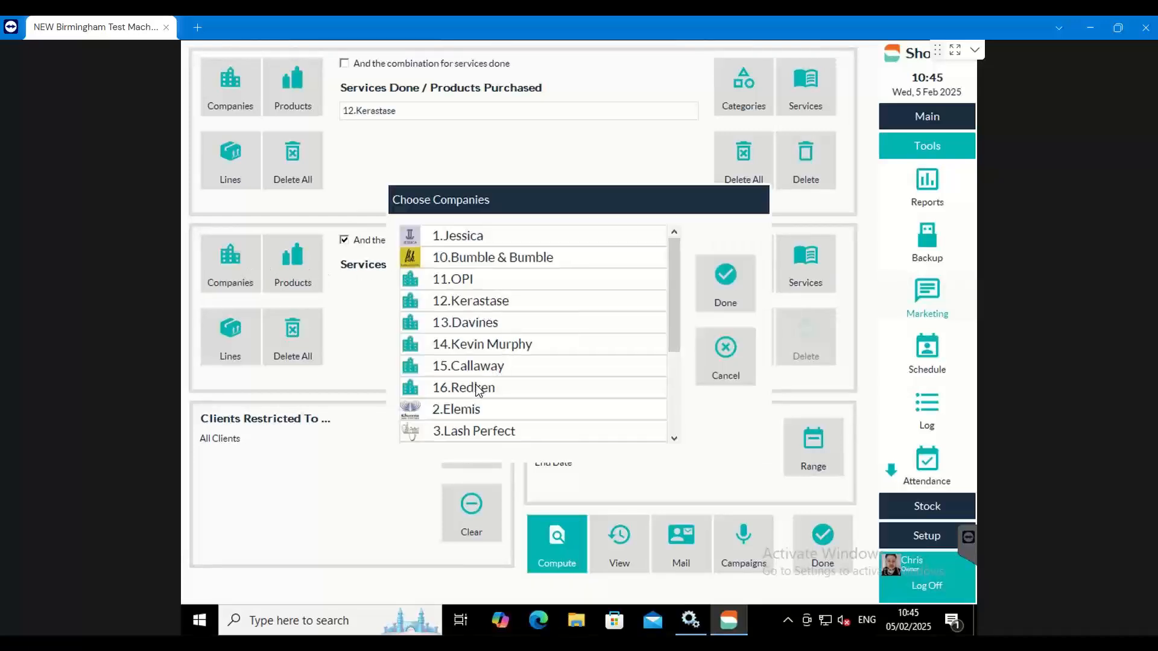
click(530, 388)
click(727, 297)
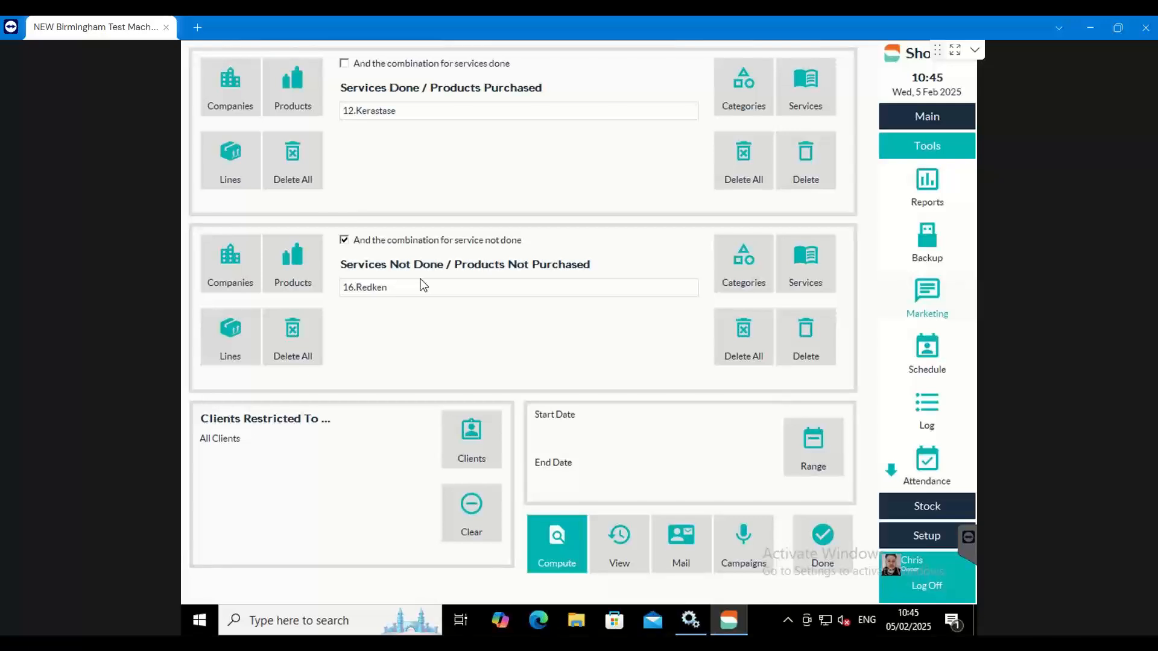
Step: Clear the company criteria from both lists and add the Elemis BIOTEC product line to Products Purchased
click(723, 343)
click(744, 172)
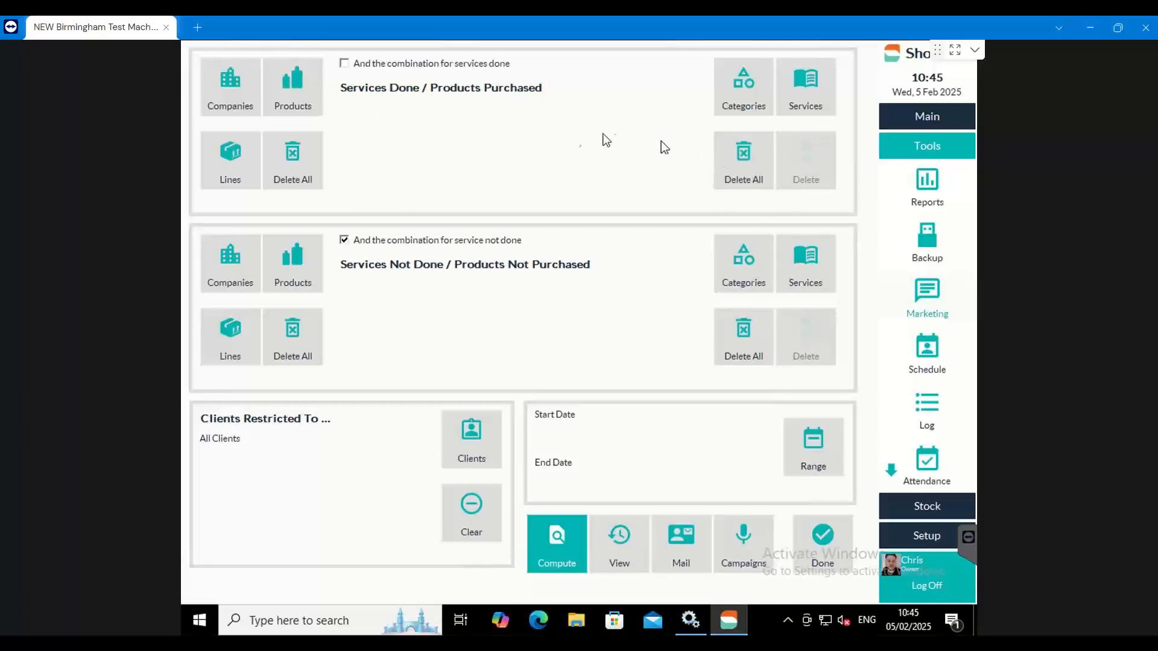
click(219, 141)
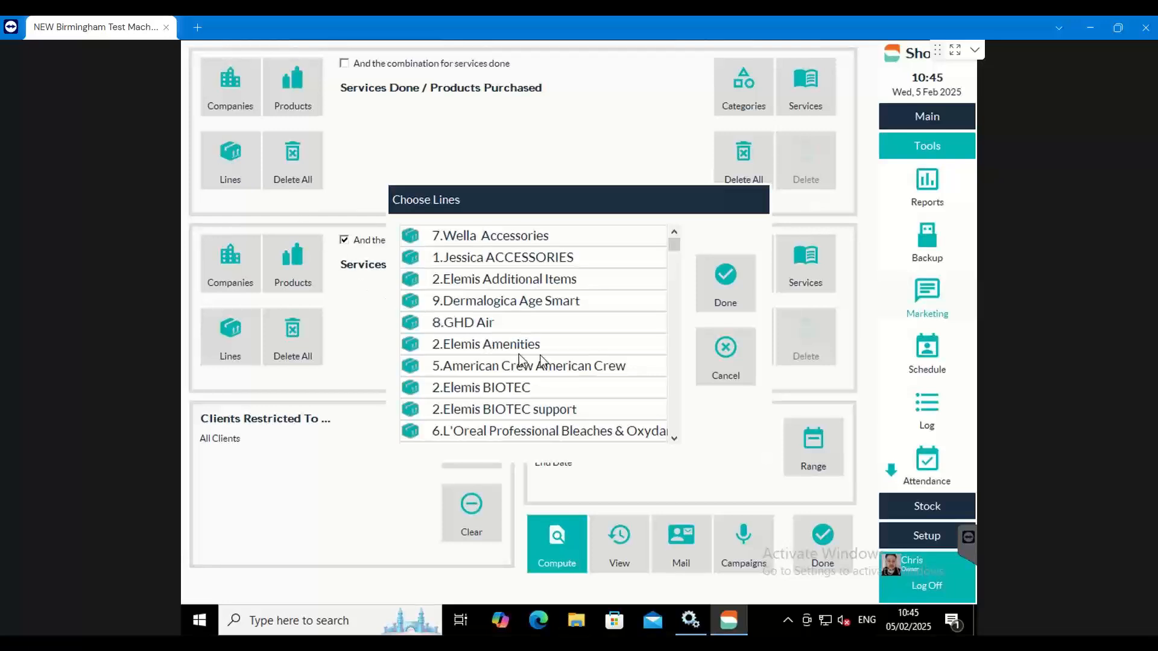
click(578, 305)
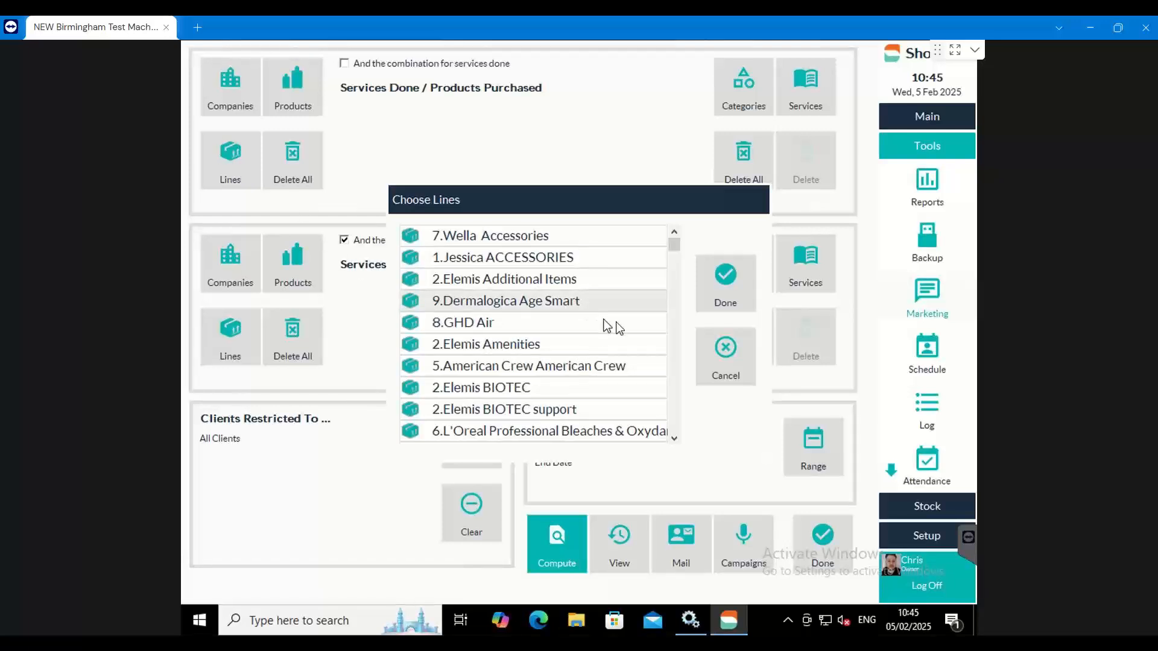
click(524, 304)
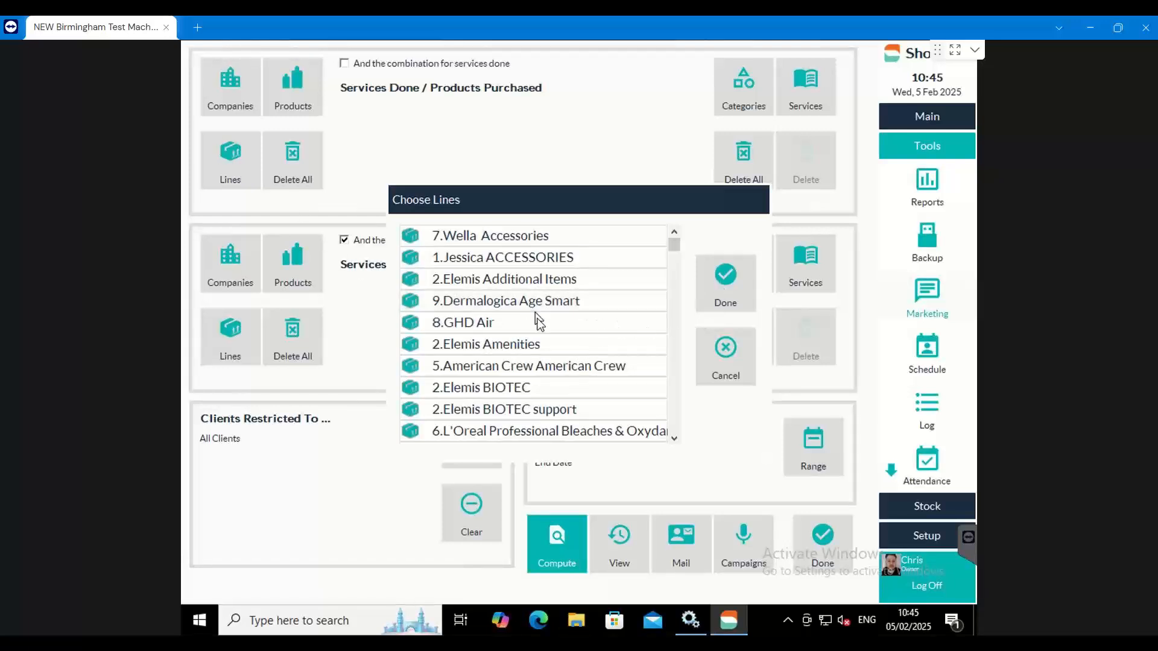
click(490, 391)
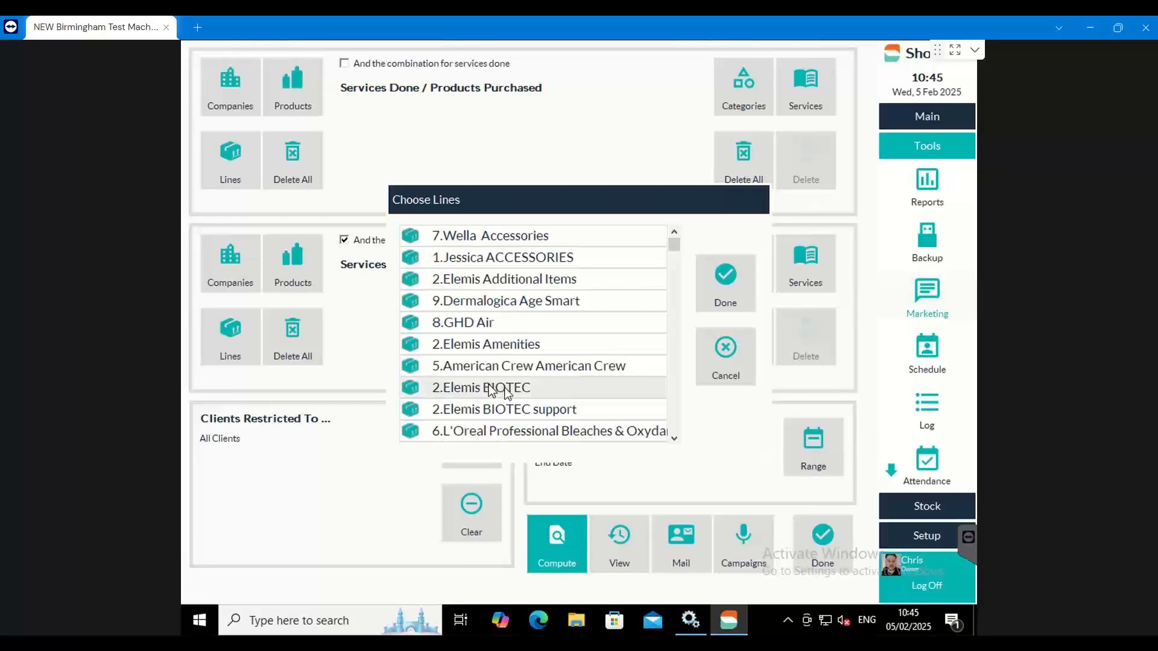
click(720, 298)
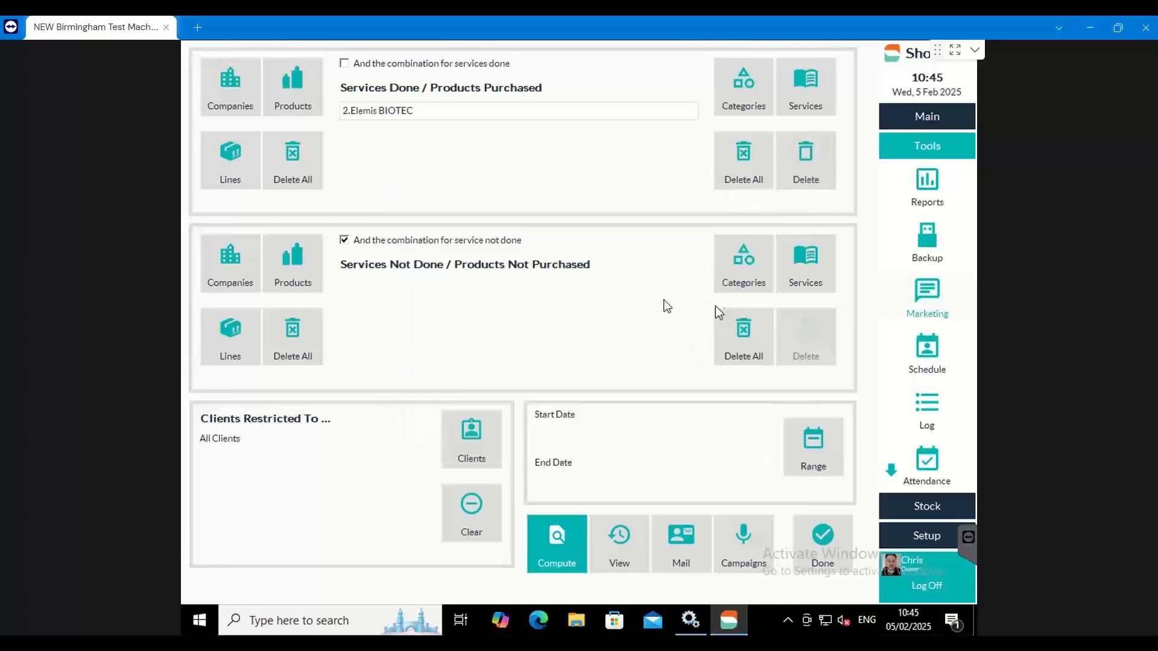
Step: Add the Elemis BIOTEC support line to Products Not Purchased, and clear both criteria lists
click(222, 330)
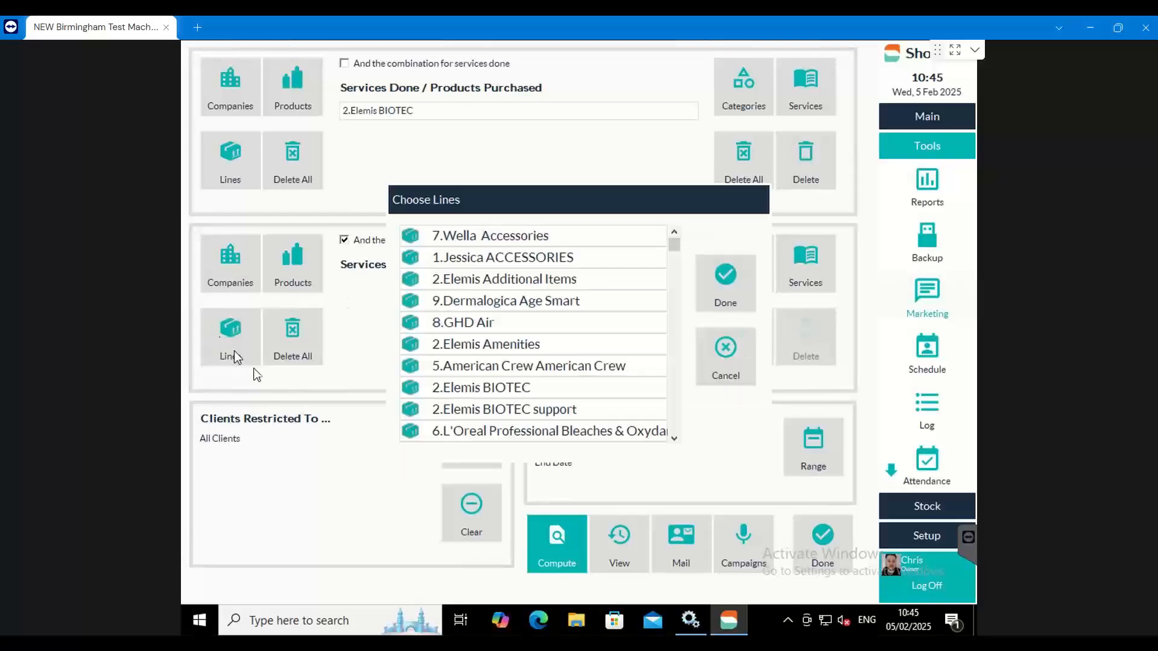
click(577, 418)
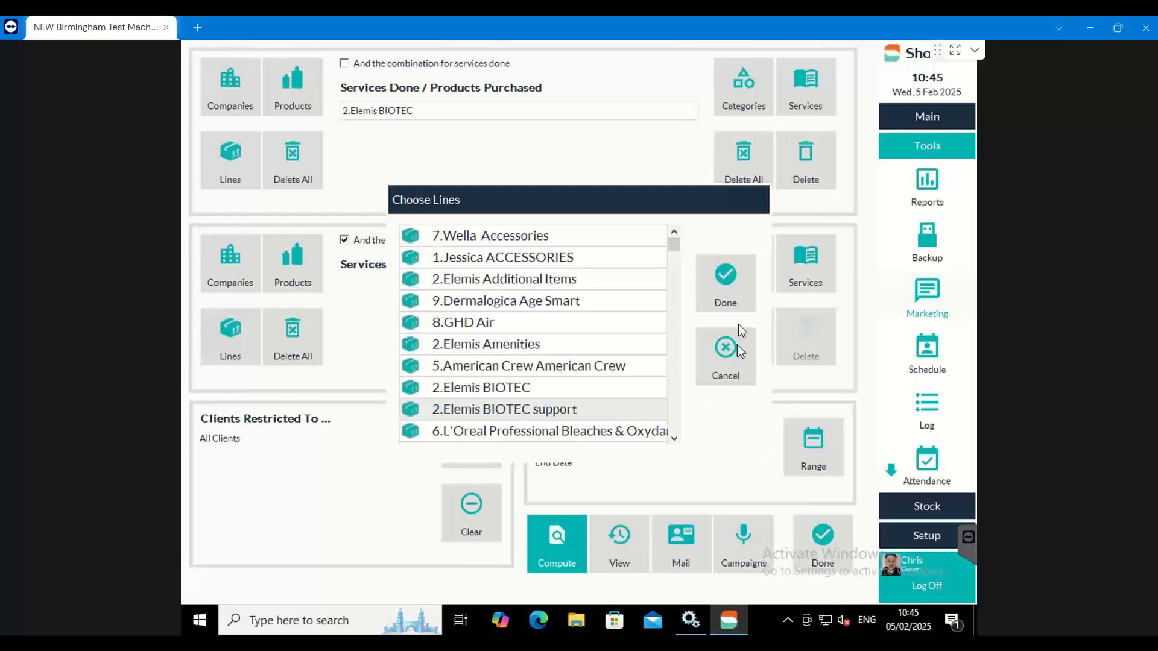
click(736, 294)
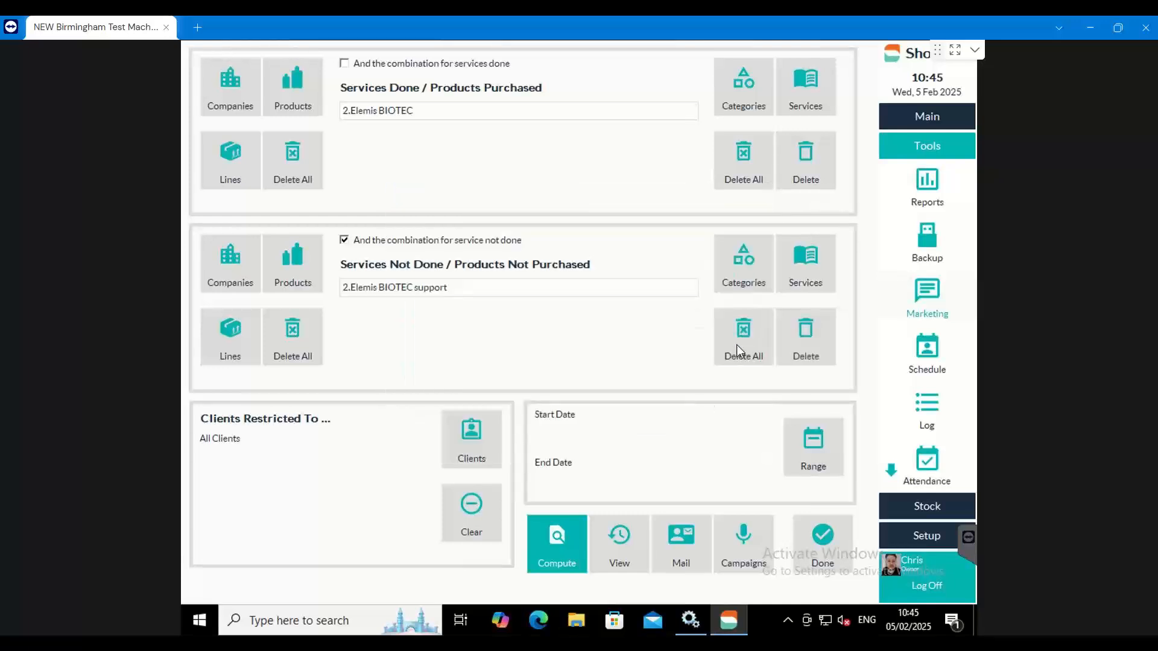
click(305, 160)
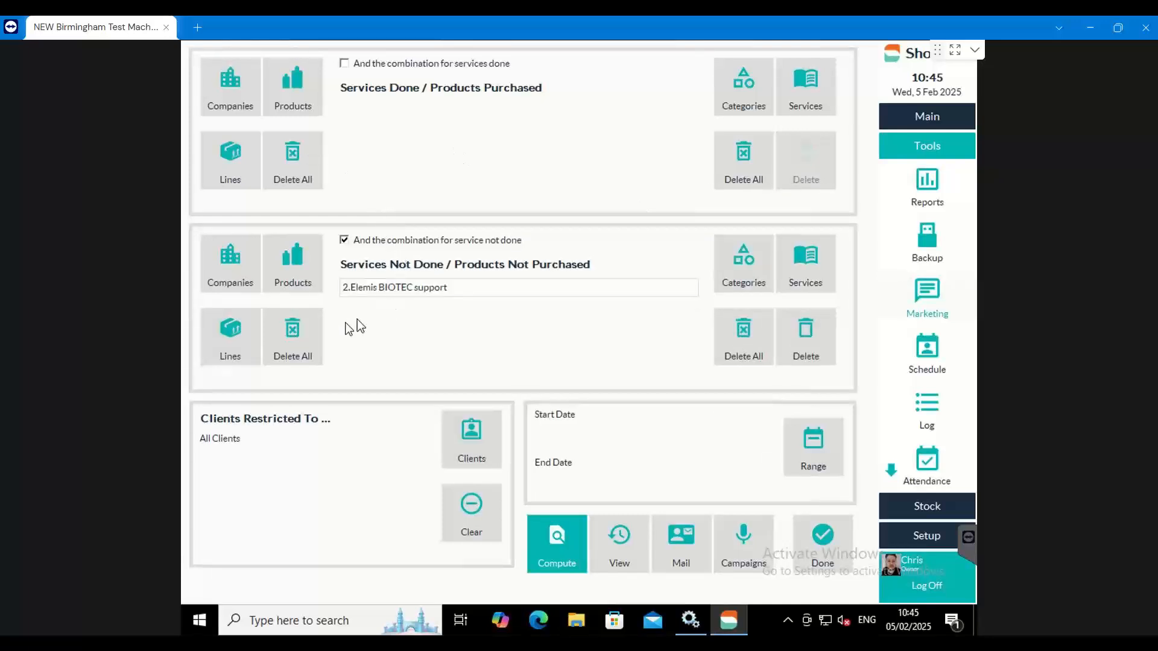
click(305, 331)
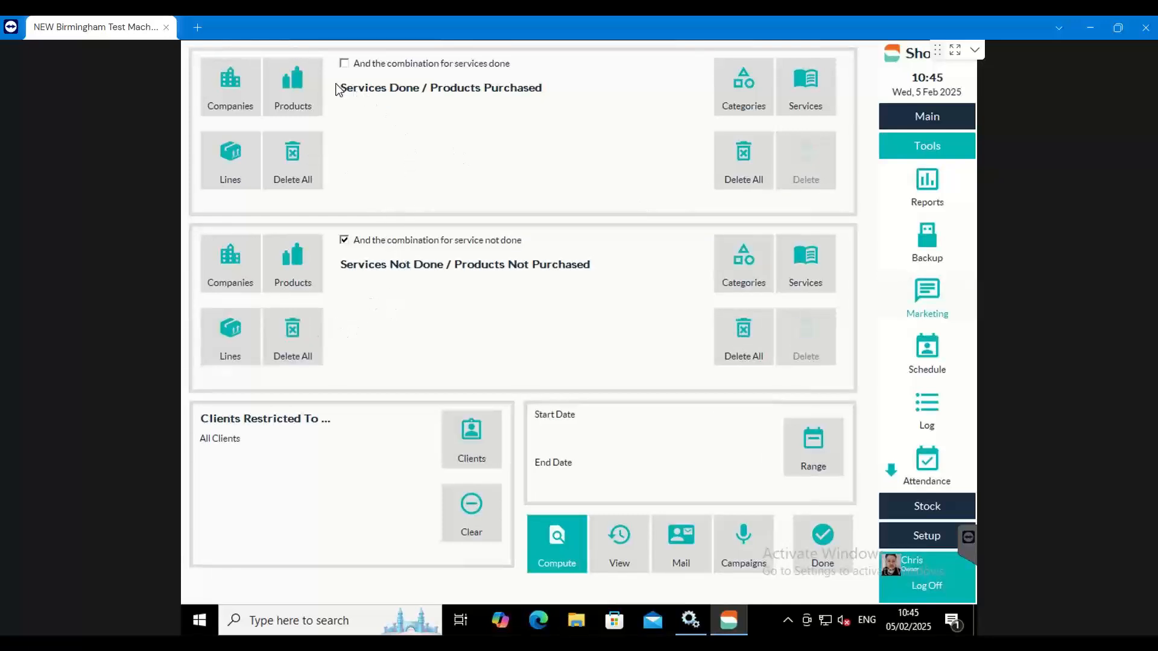
Step: Add the American Crew product Daily Moisture Shampoo 250Ml to the Products Purchased criteria
click(294, 85)
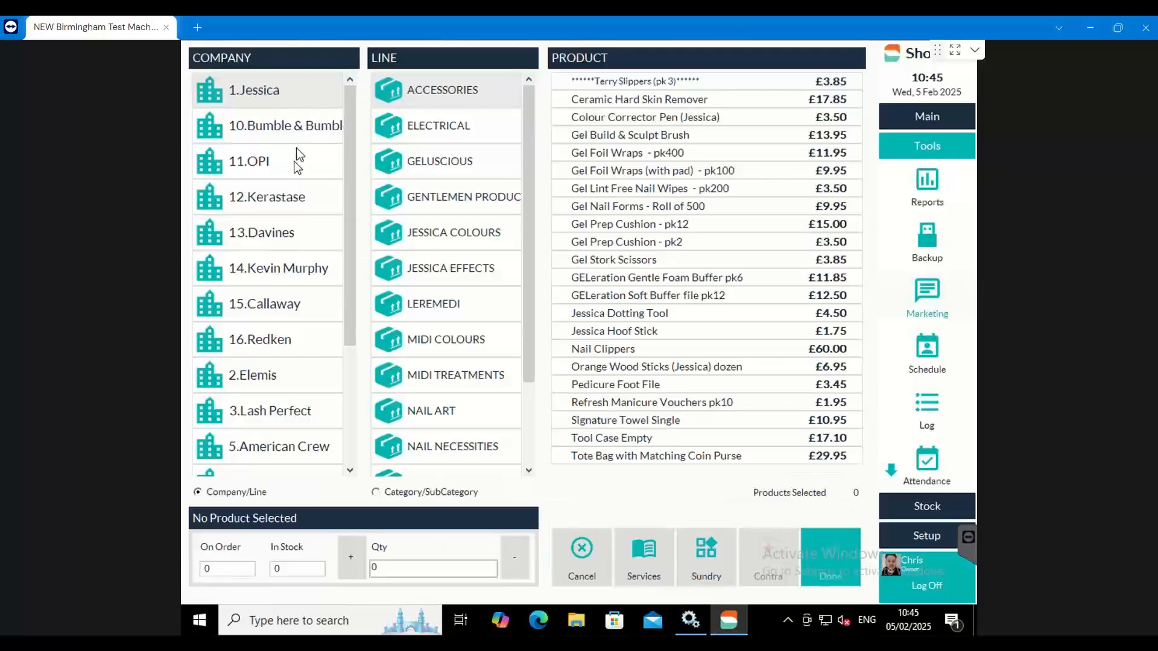
click(296, 196)
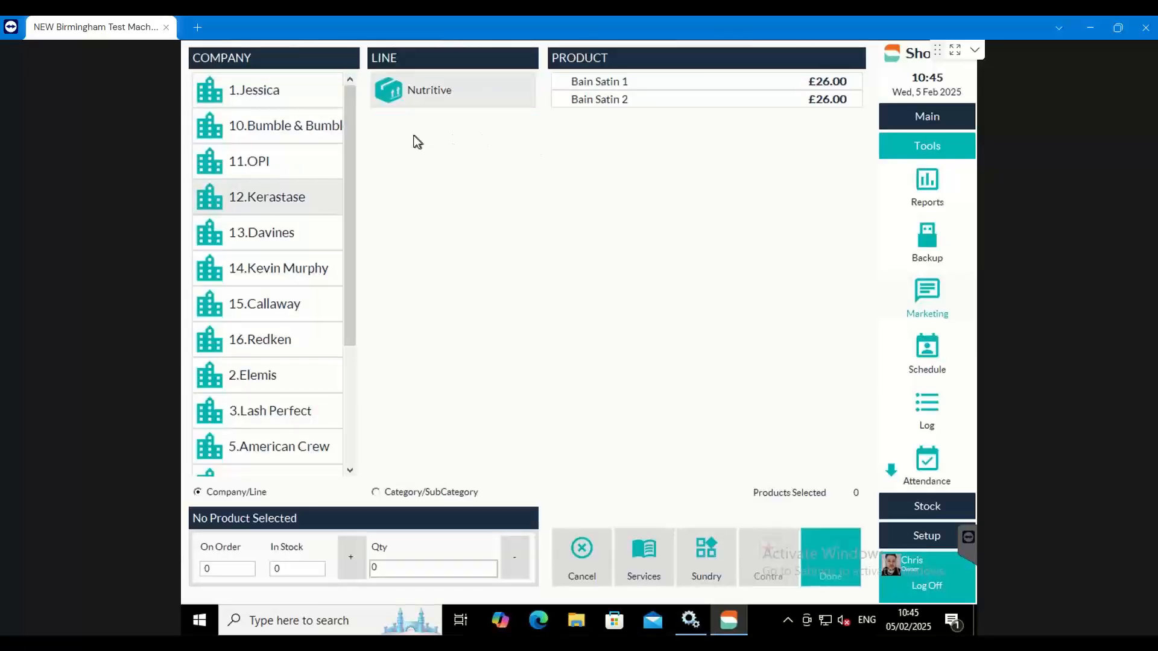
click(259, 338)
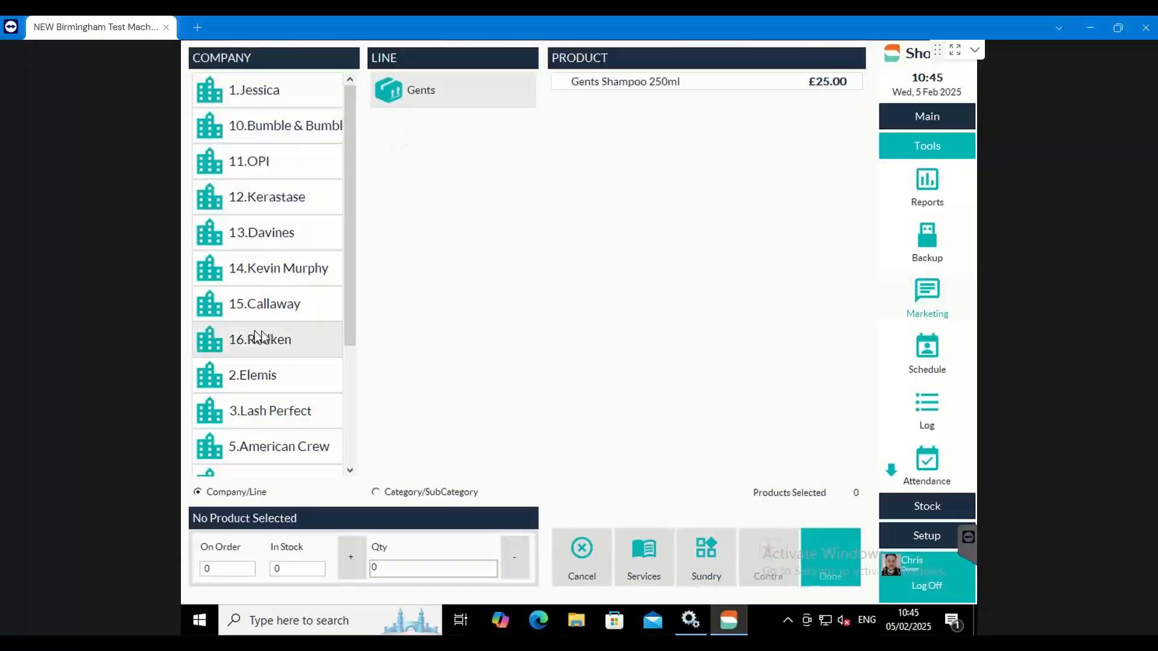
click(277, 438)
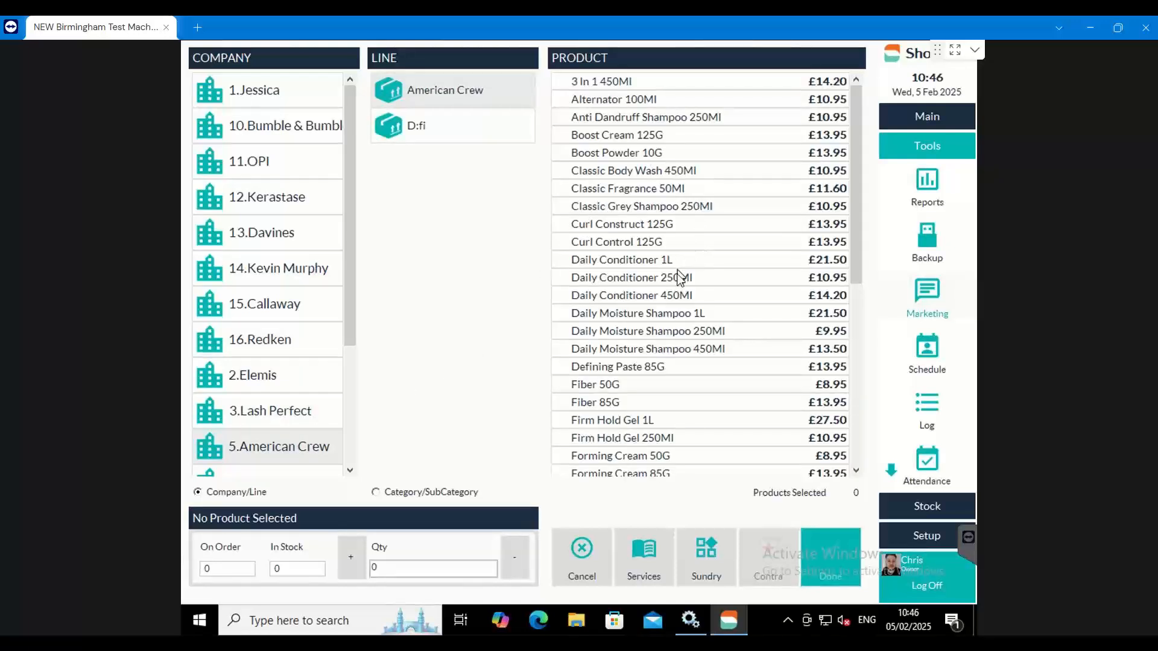
click(682, 336)
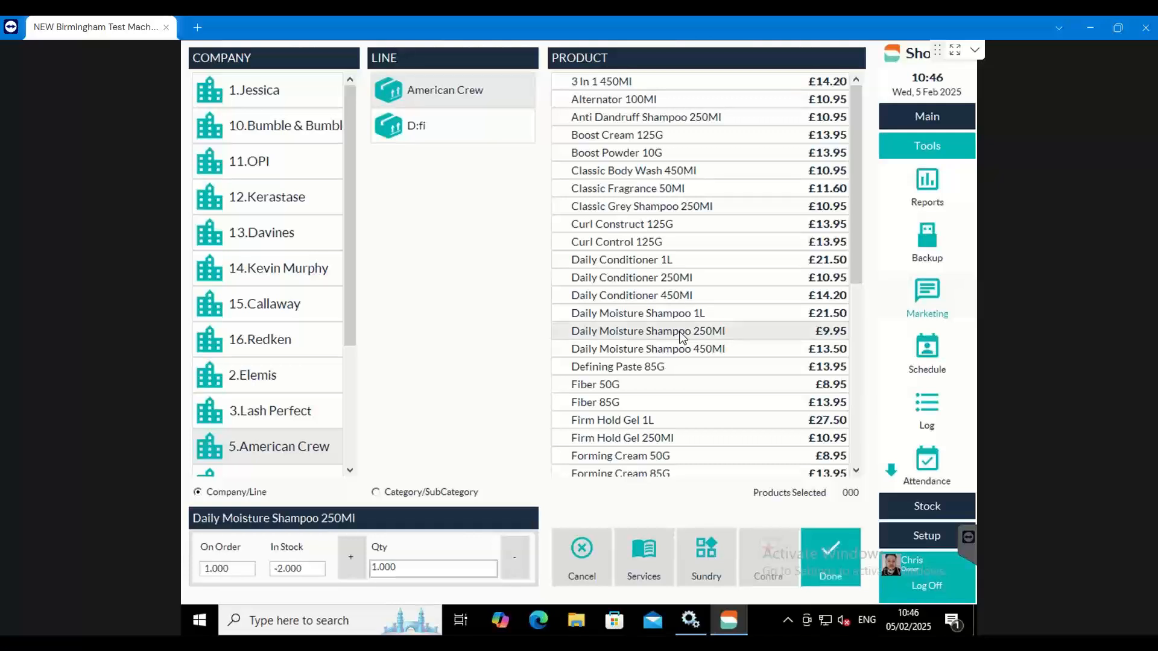
click(828, 551)
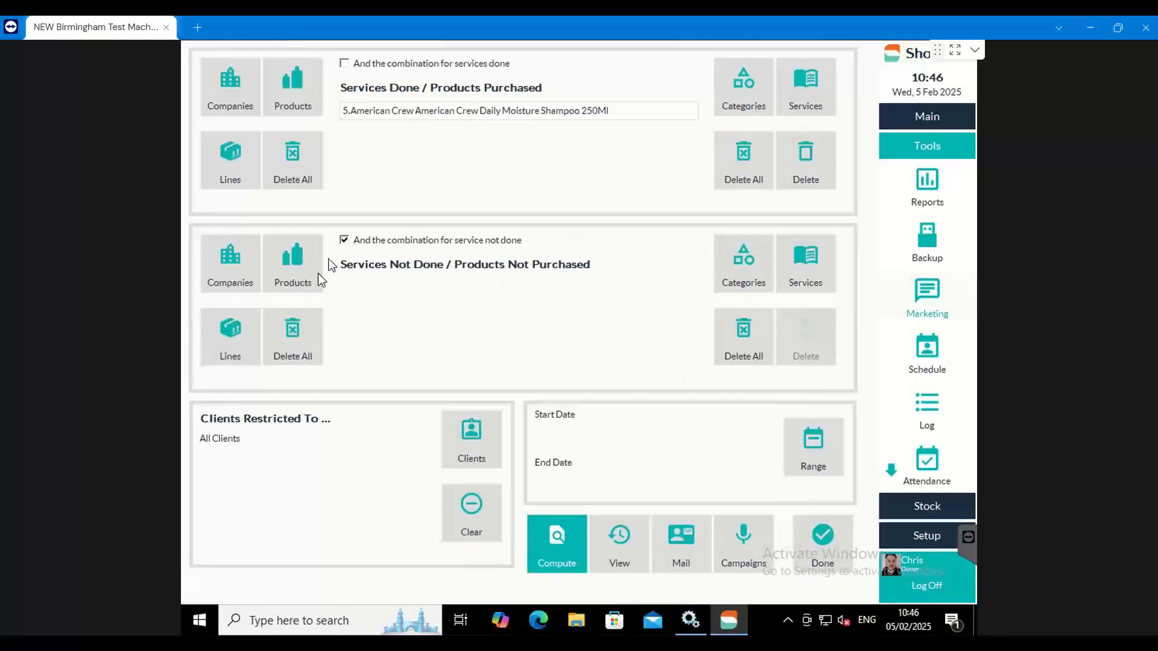
Step: Add the American Crew product Daily Conditioner 250Ml to the Products Not Purchased criteria, and clear both lists
click(295, 262)
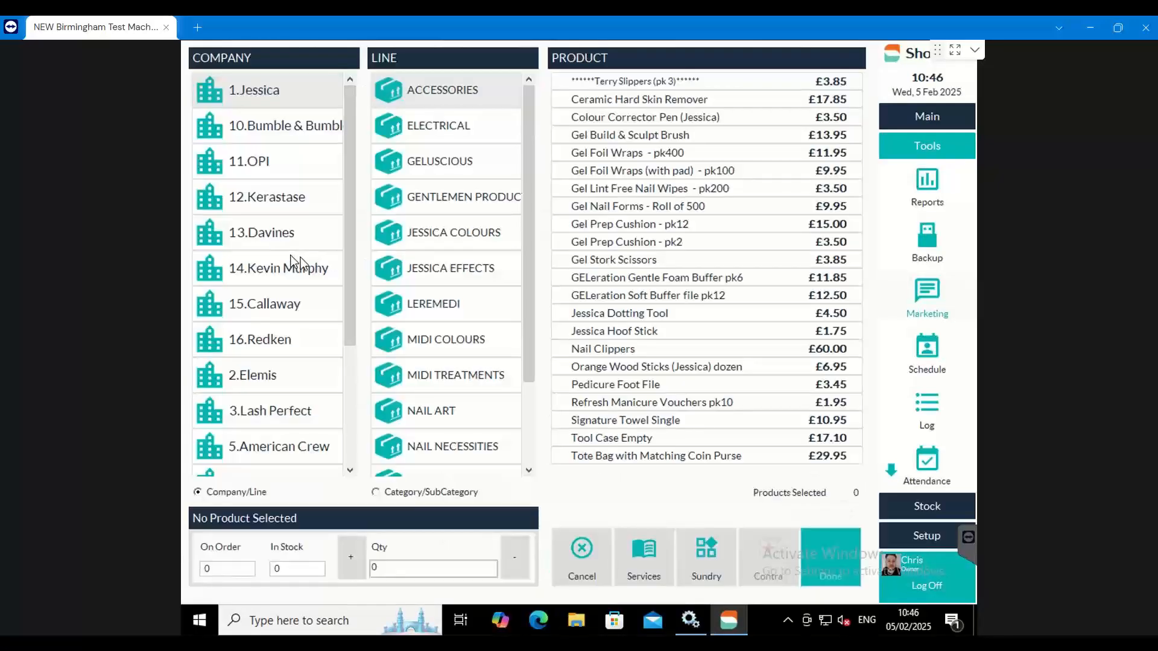
click(283, 437)
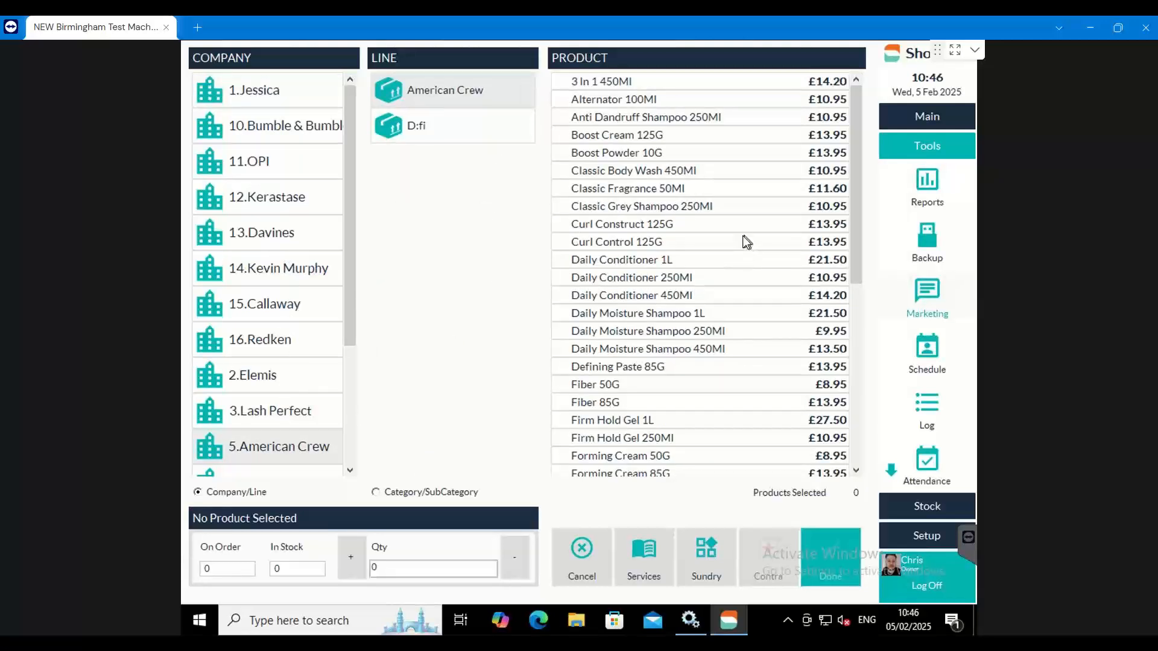
click(666, 279)
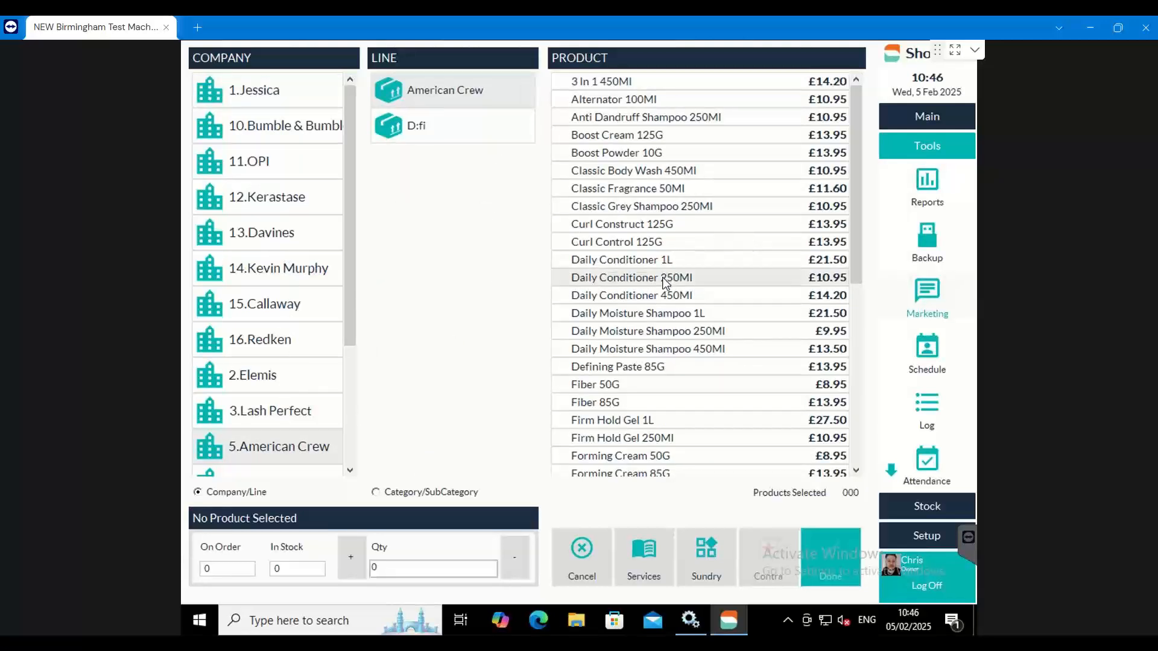
click(832, 547)
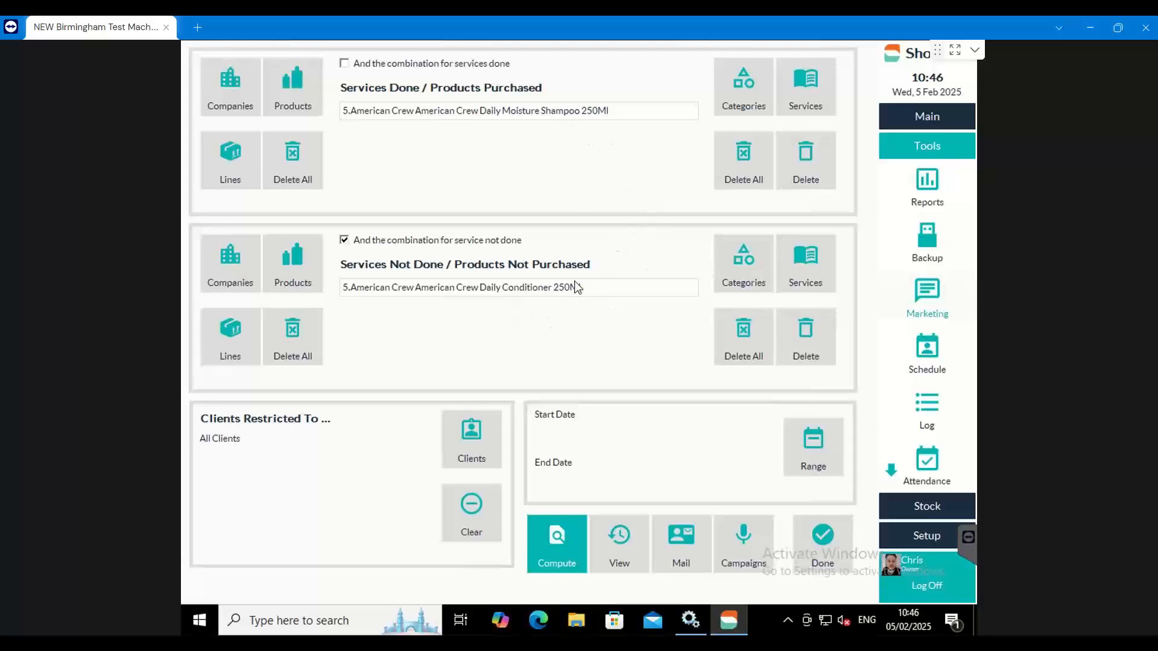
click(306, 335)
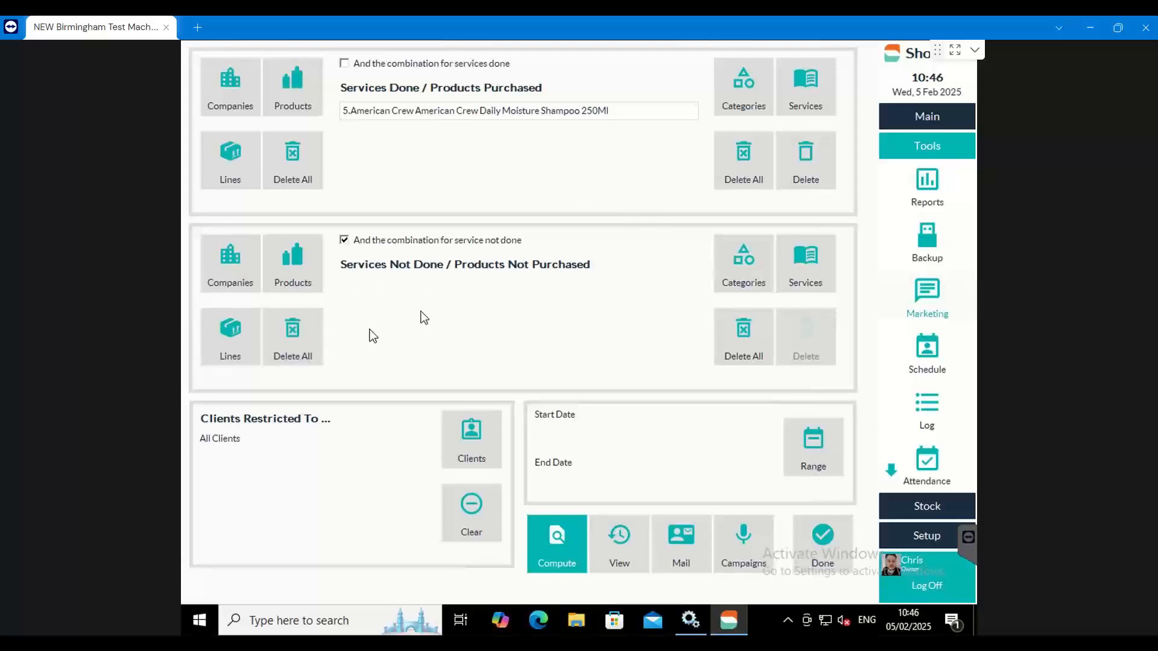
click(310, 159)
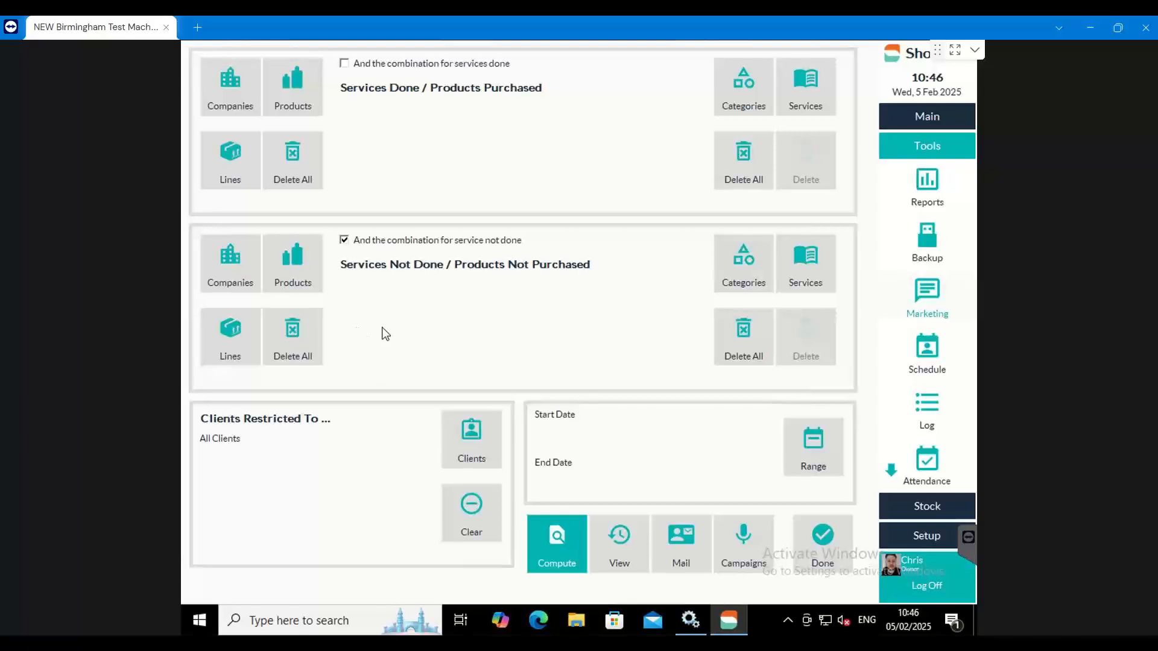
Step: Add the Colour category to the Services Done criteria
click(744, 77)
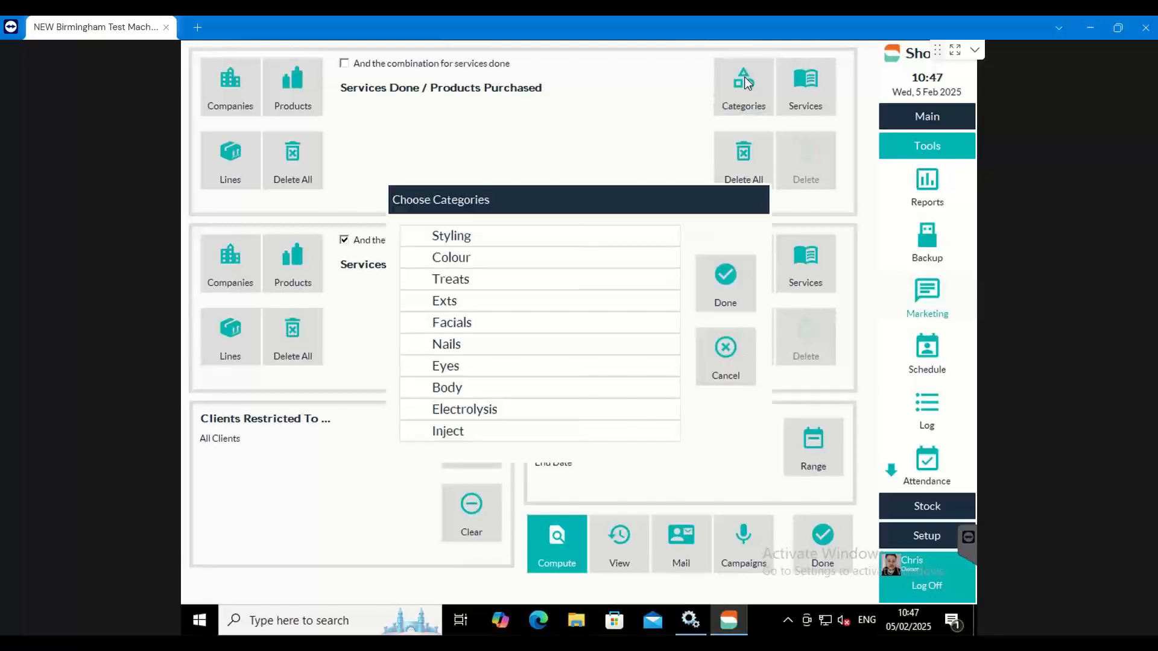
click(467, 258)
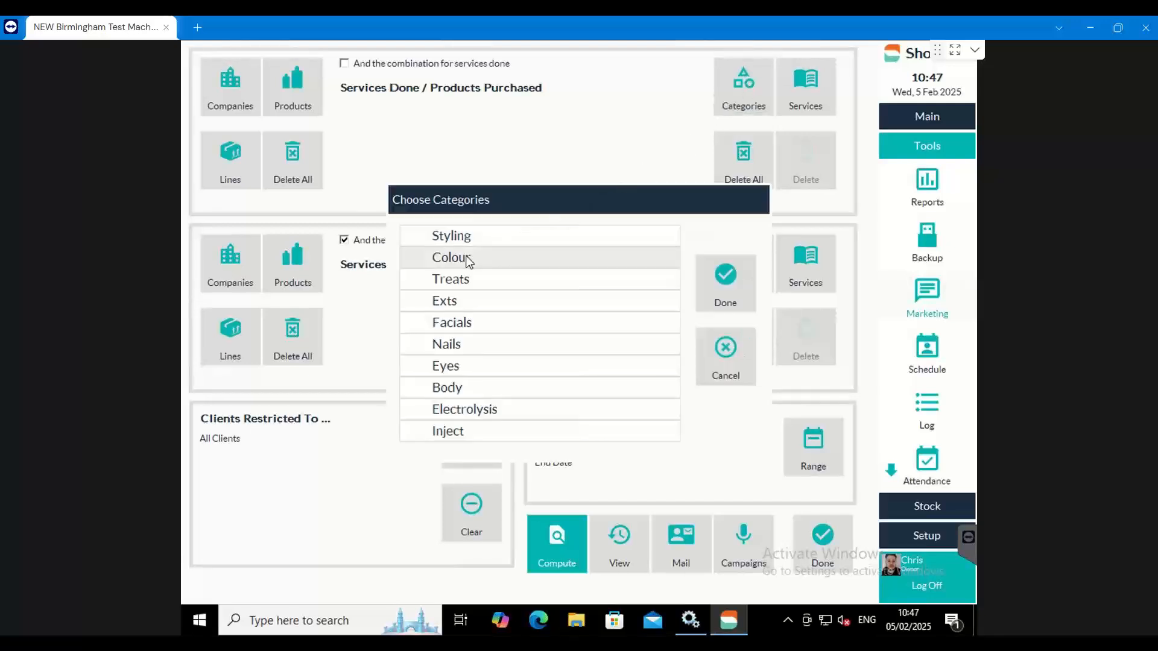
click(724, 274)
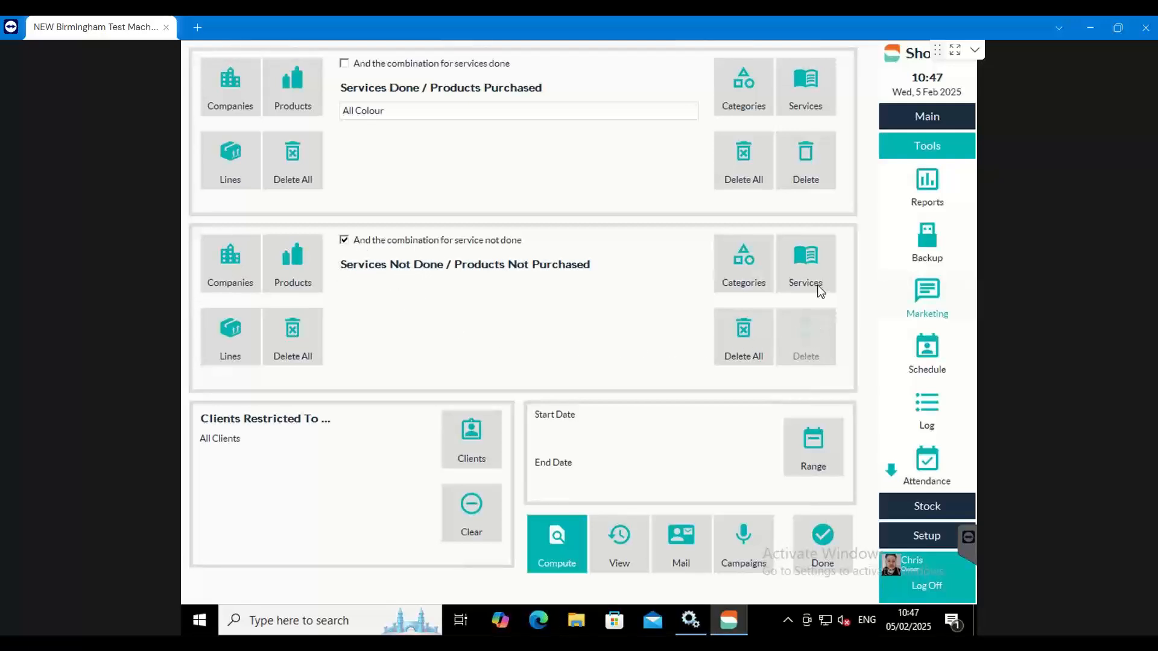
Step: Add the Hair Treatments service Olaplex Hair Treatment to the Services Not Done criteria
click(805, 265)
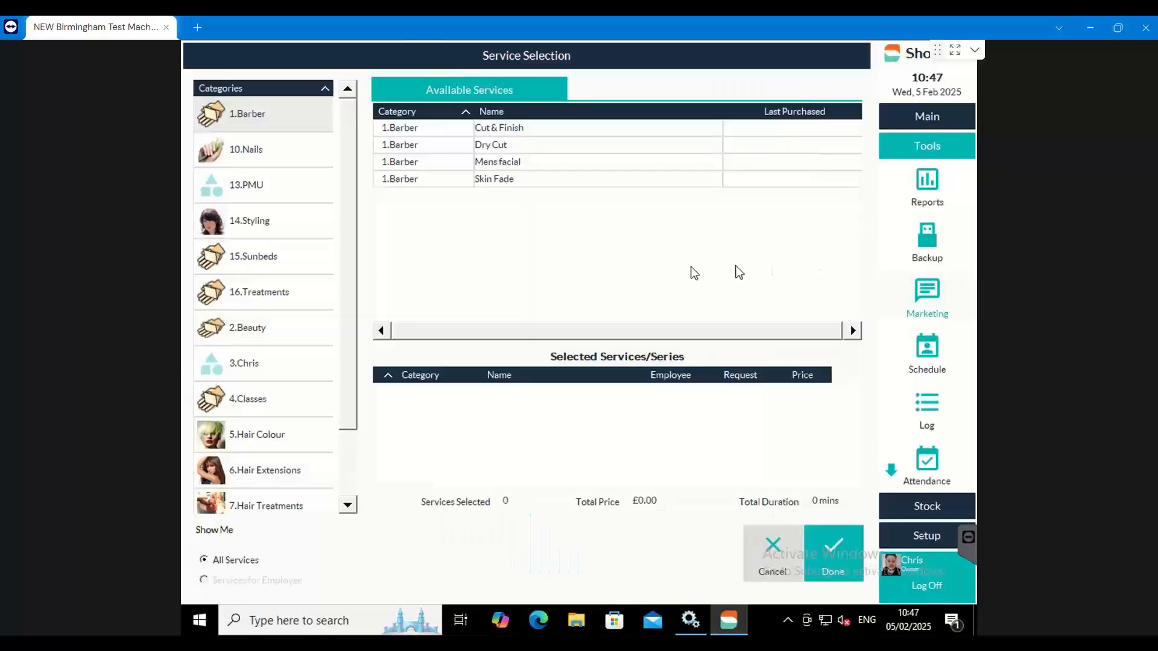
scroll(346, 317, down, 1)
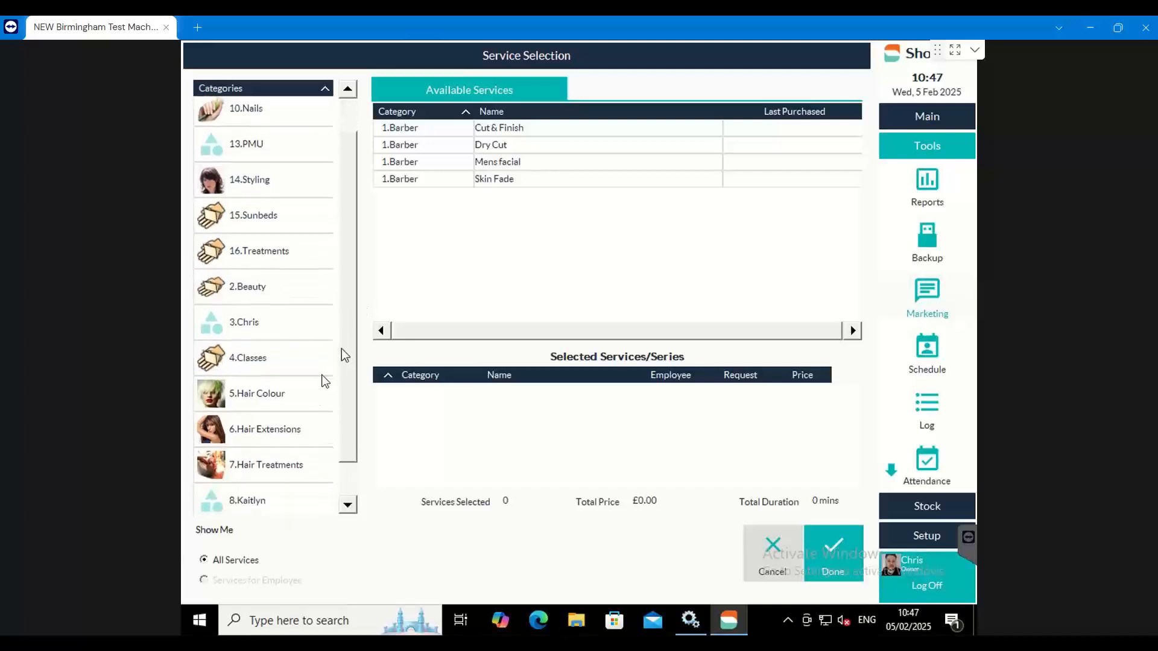
click(288, 461)
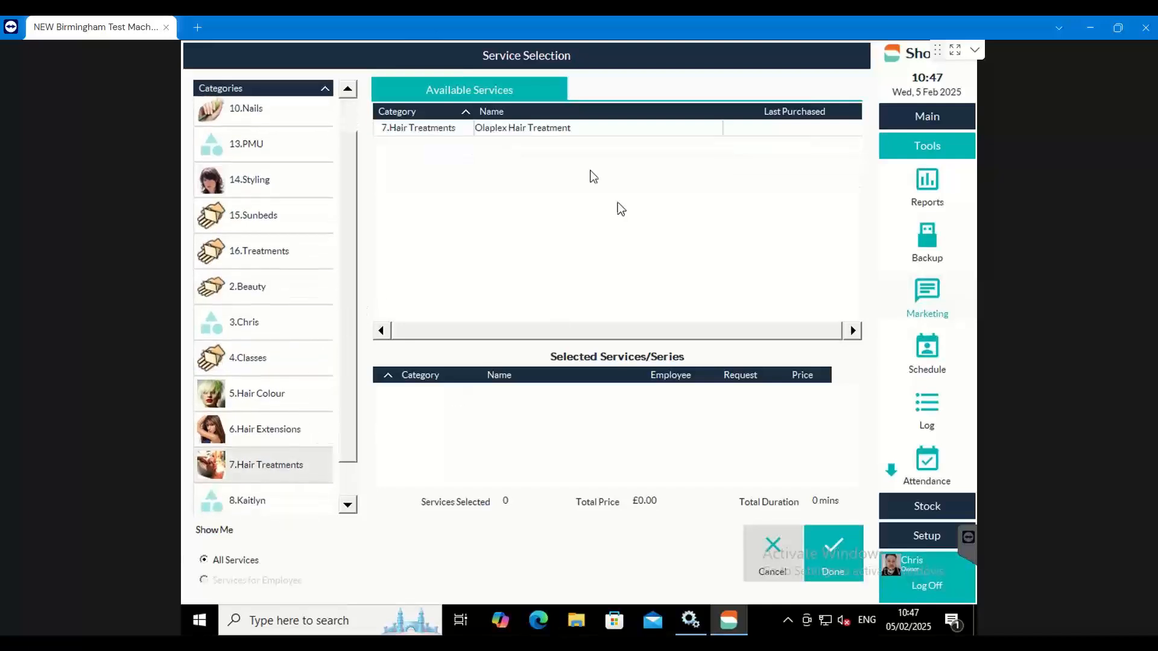
double_click(512, 134)
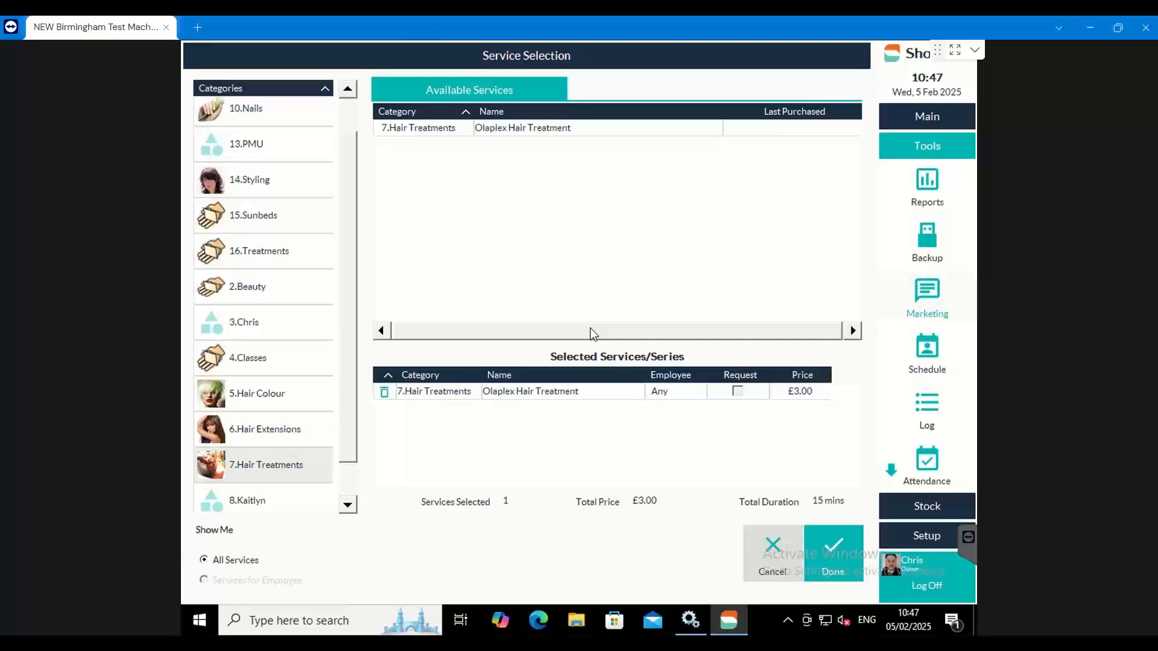
click(830, 549)
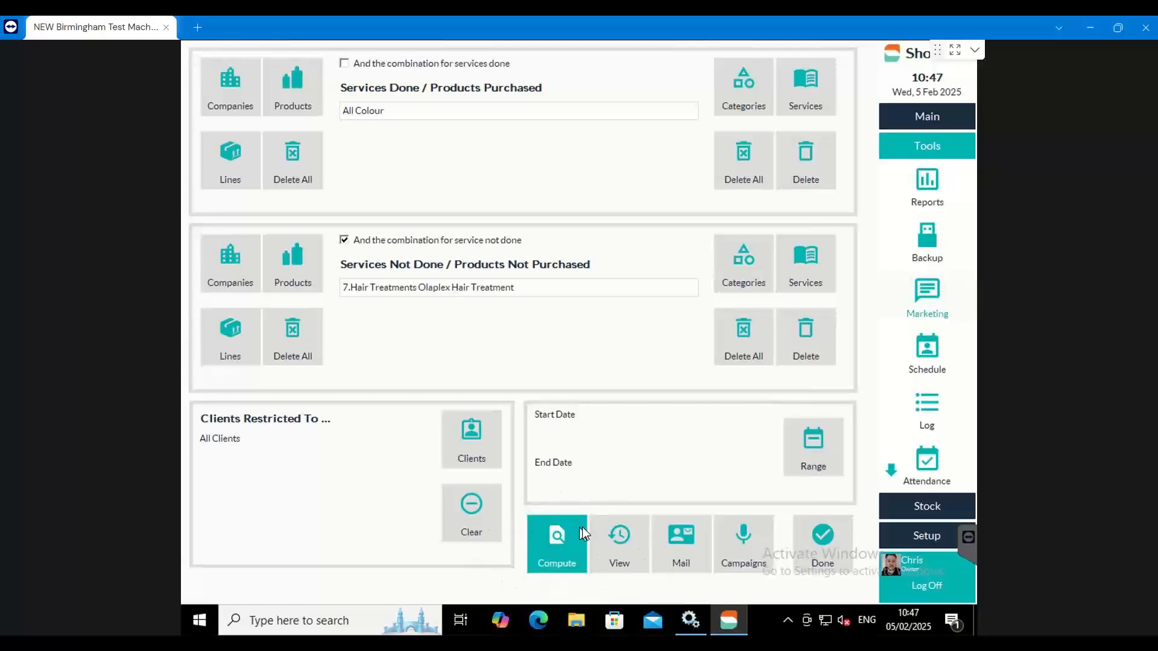
Step: Compute the client list from these criteria and exclude clients with no email and those opted out of marketing
click(557, 535)
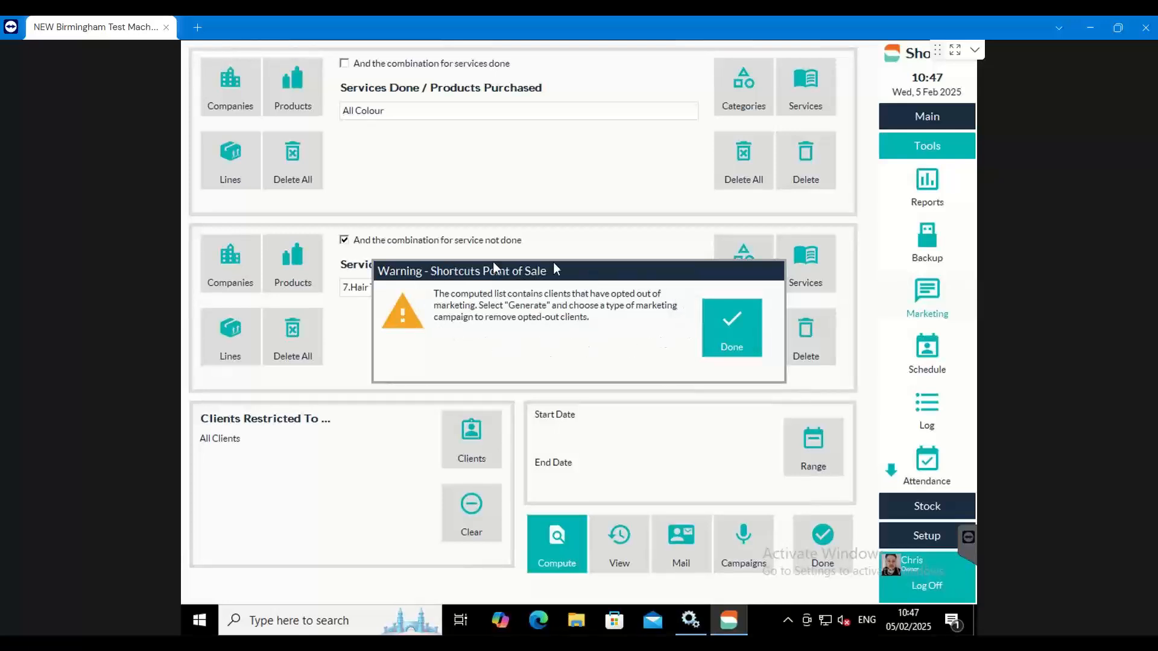
click(733, 329)
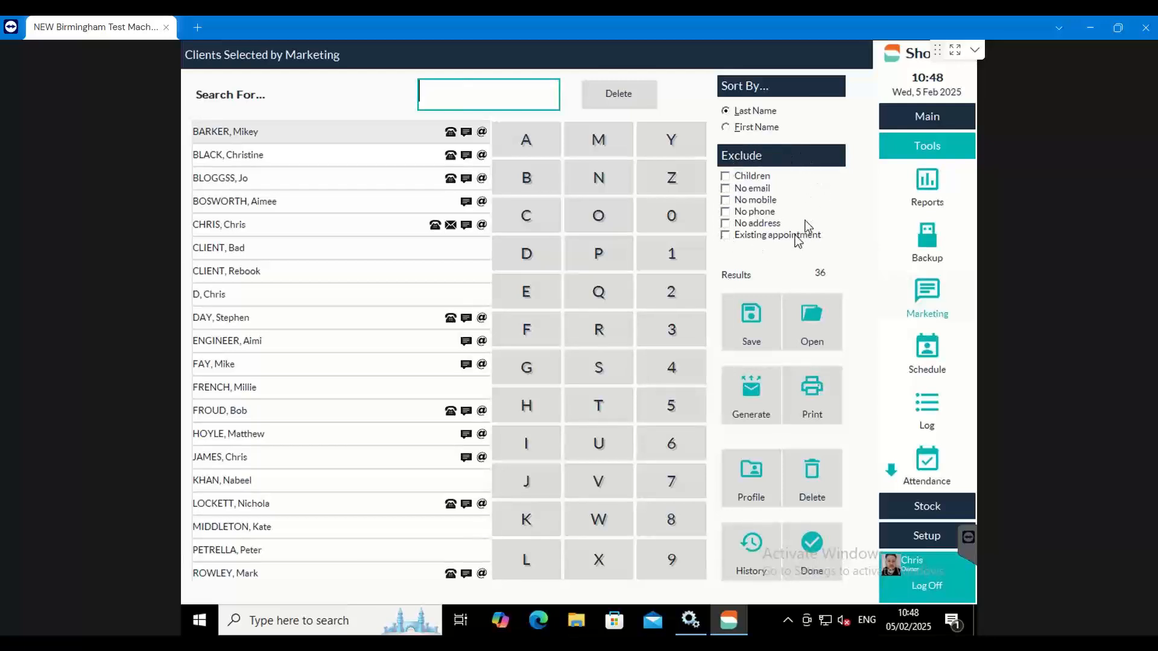
click(726, 190)
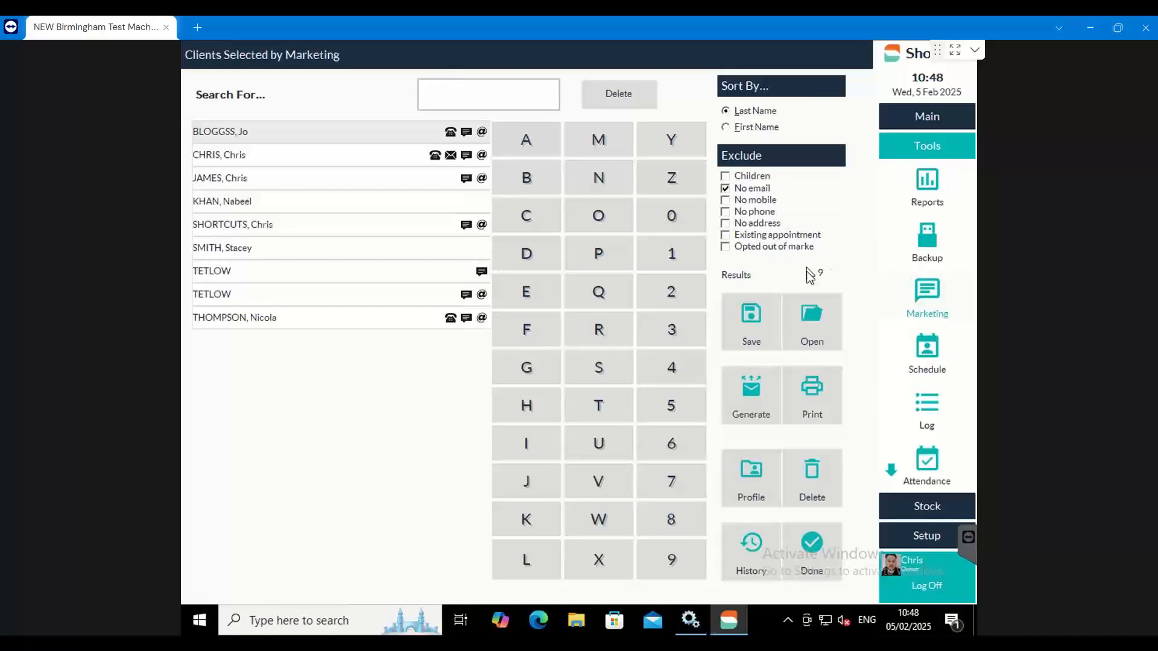
click(726, 247)
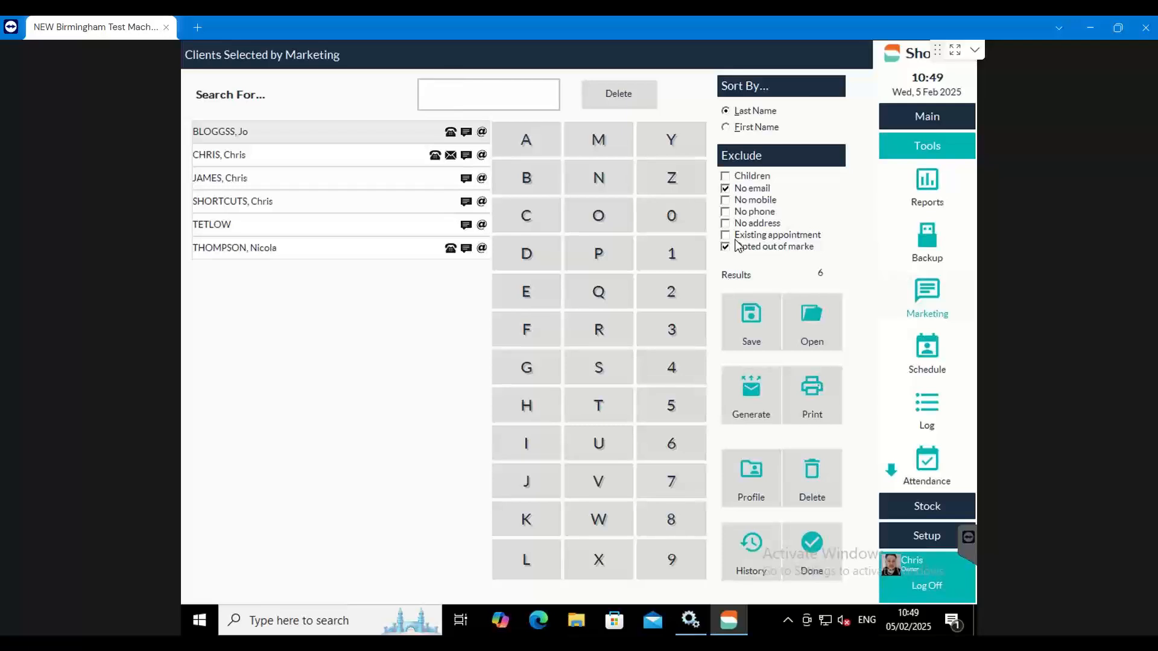
Step: Start saving the computed client list and choose the Documents folder as its save location
click(750, 323)
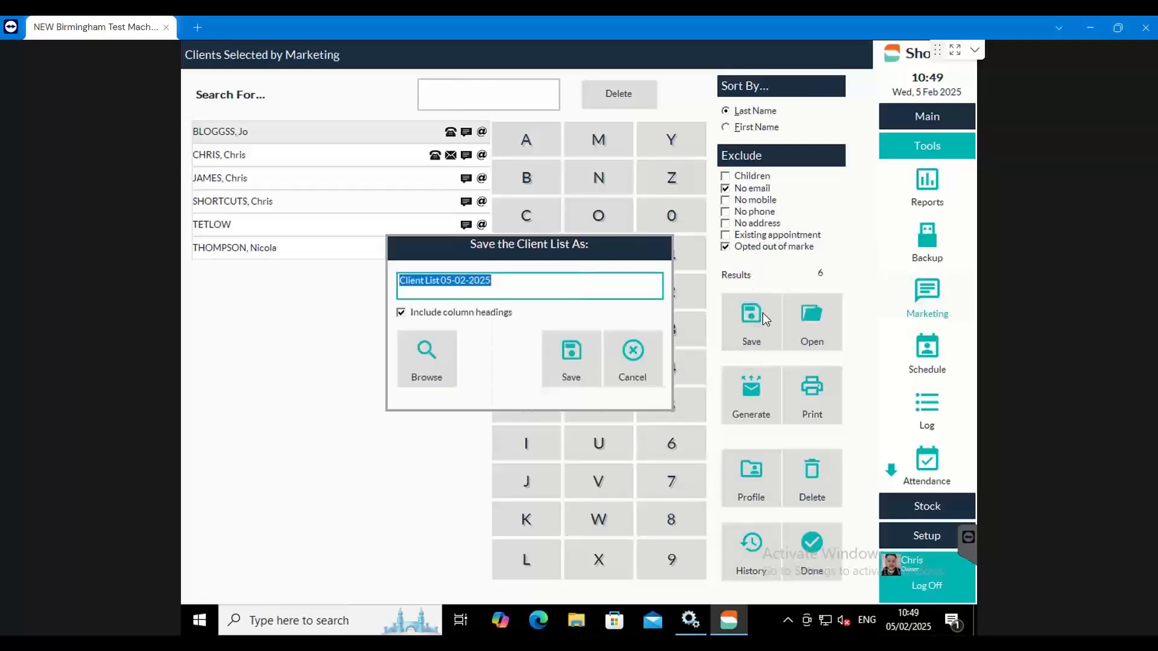
drag(522, 290, 392, 286)
click(439, 349)
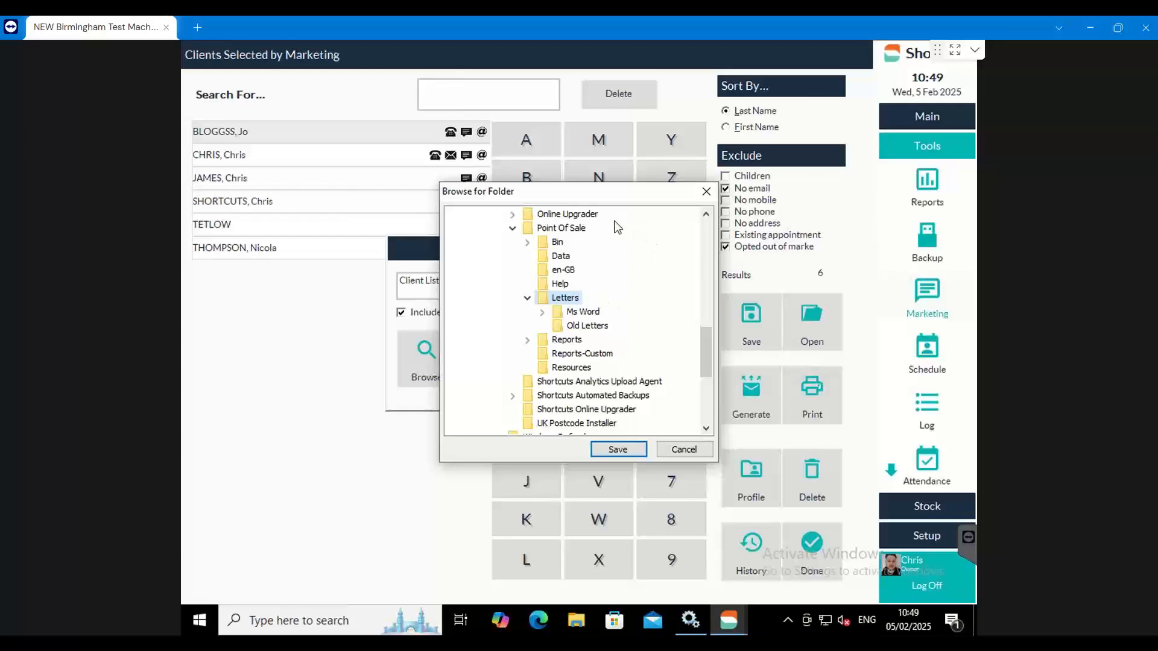
click(705, 215)
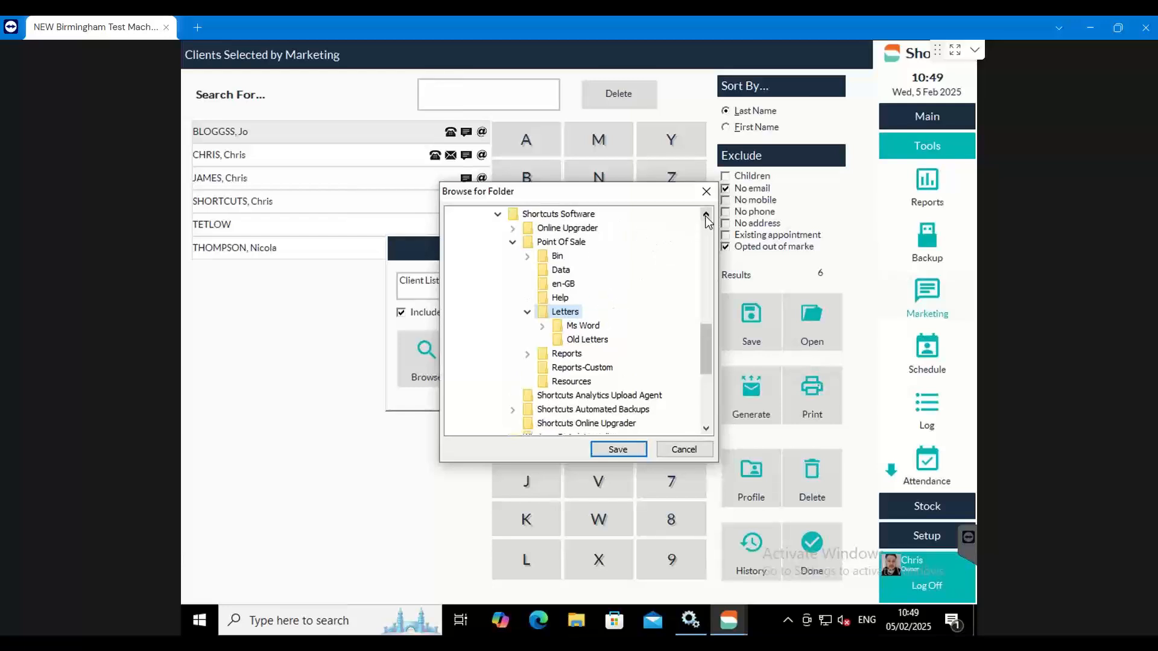
click(706, 214)
click(705, 216)
click(705, 216)
click(705, 216)
drag(709, 335, 713, 248)
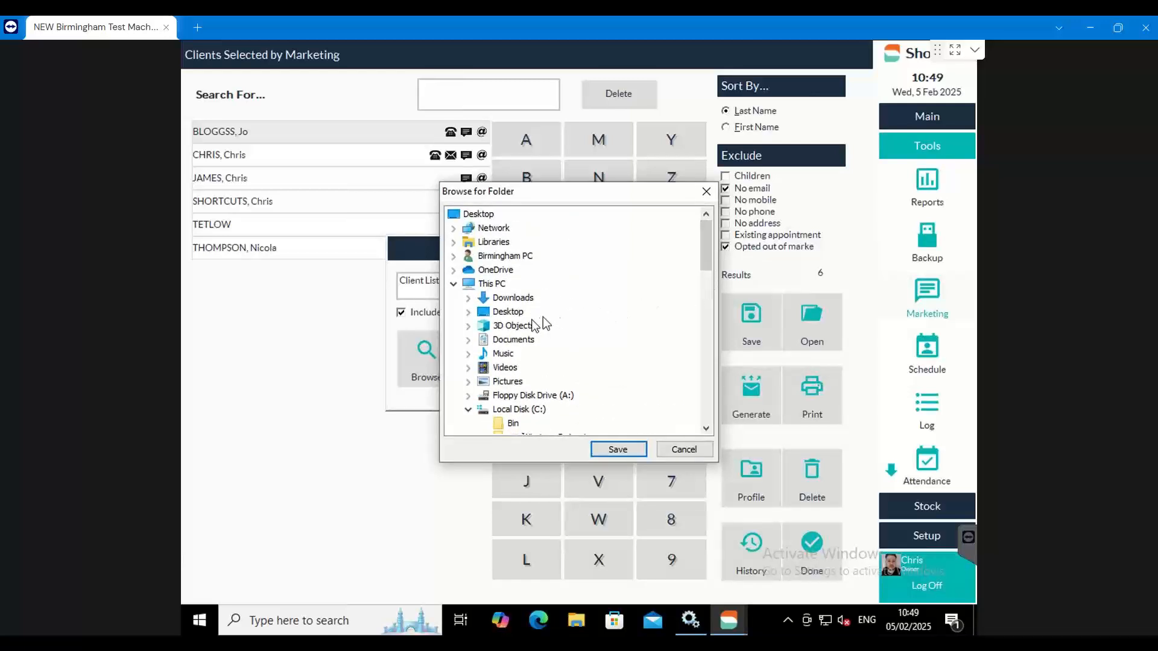
click(510, 341)
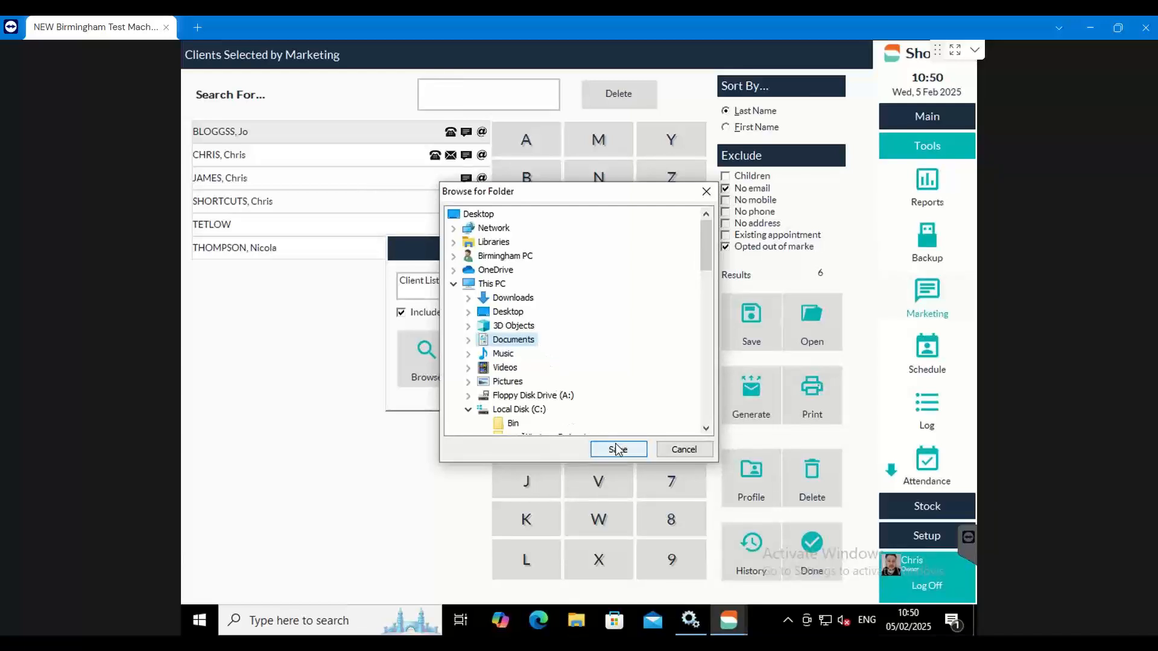
Step: Switch to Chrome and expand the targeted campaign's Email section to review its header, subject, body and offer fields
mouse_move(388, 643)
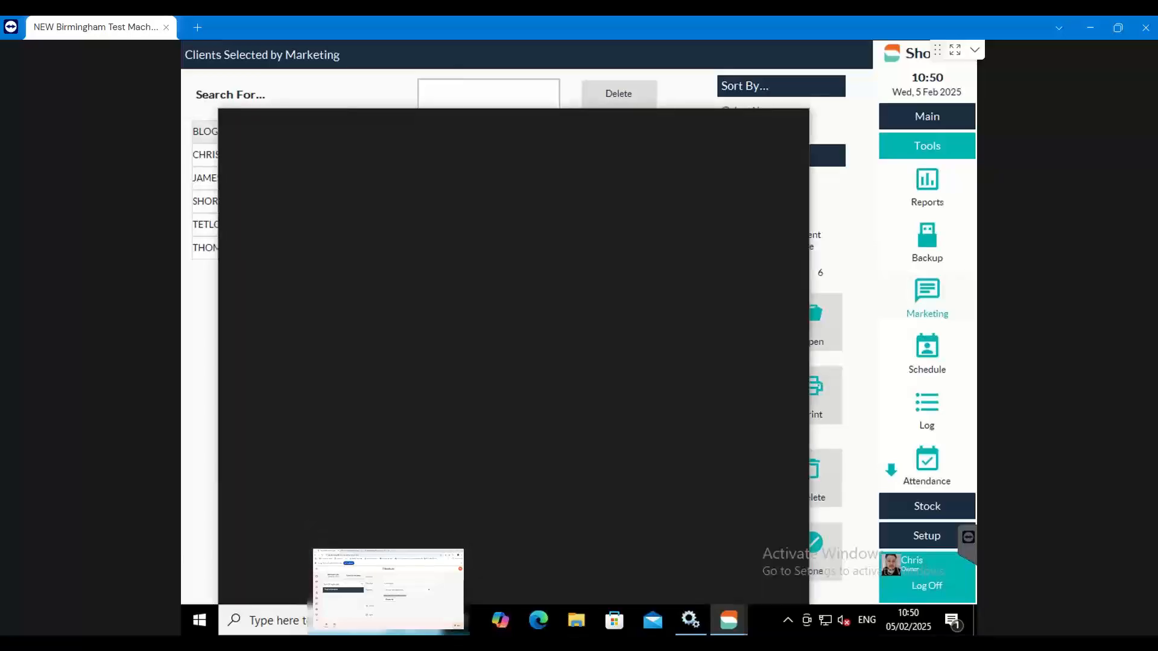
click(388, 581)
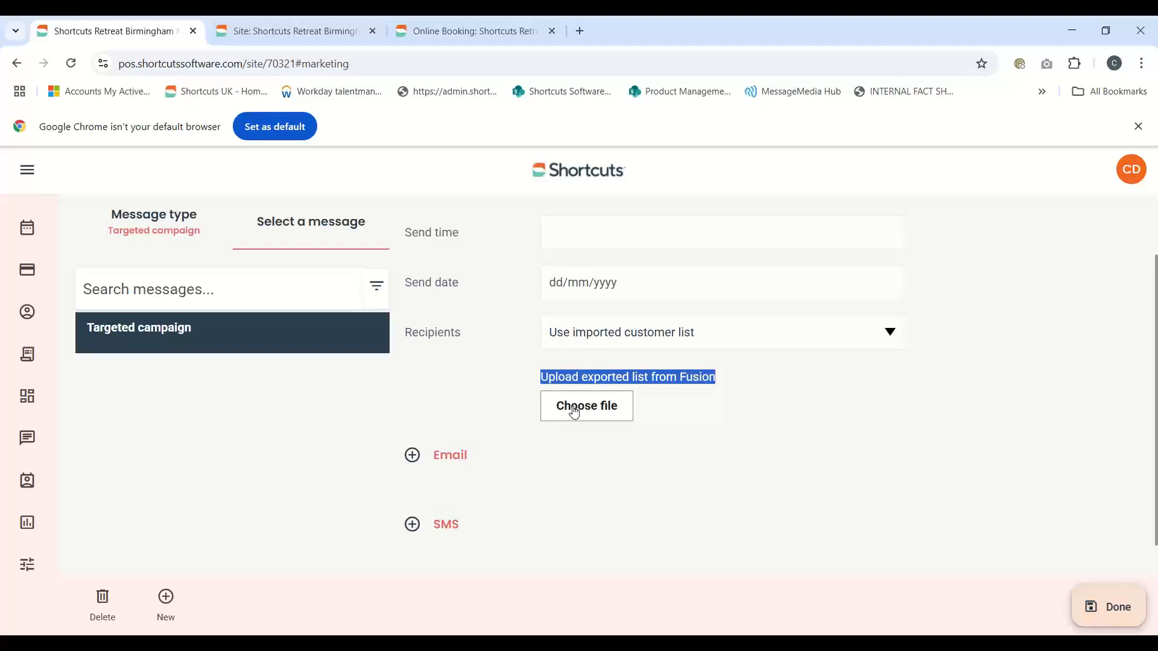
scroll(562, 416, down, 1)
click(462, 452)
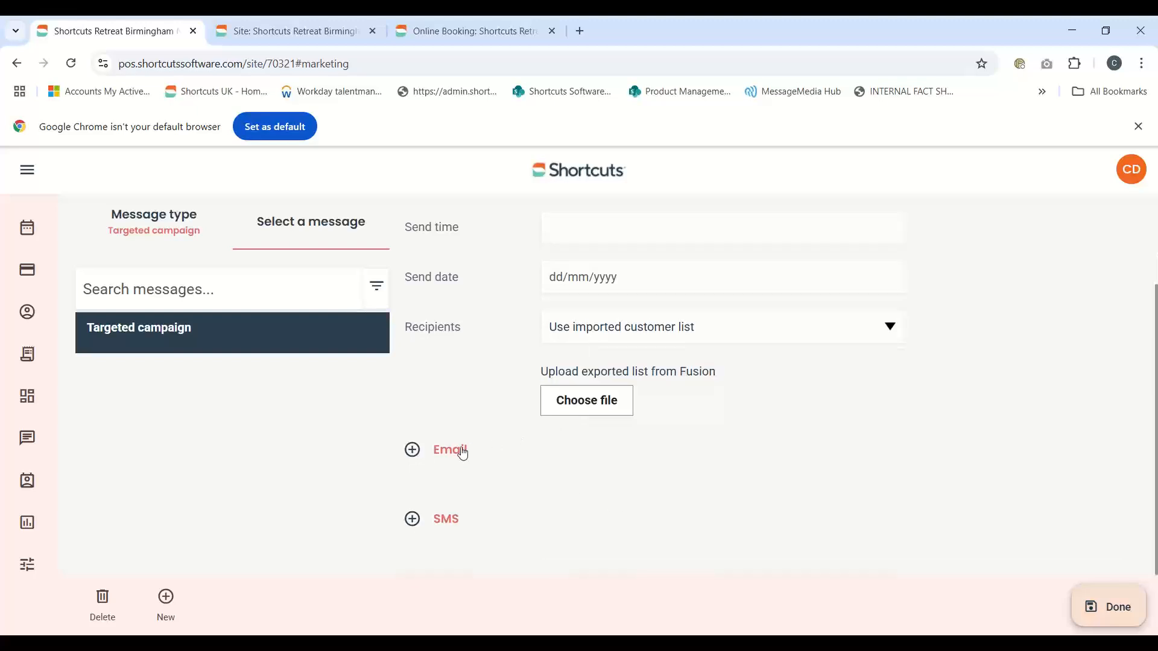
click(462, 452)
scroll(558, 446, down, 5)
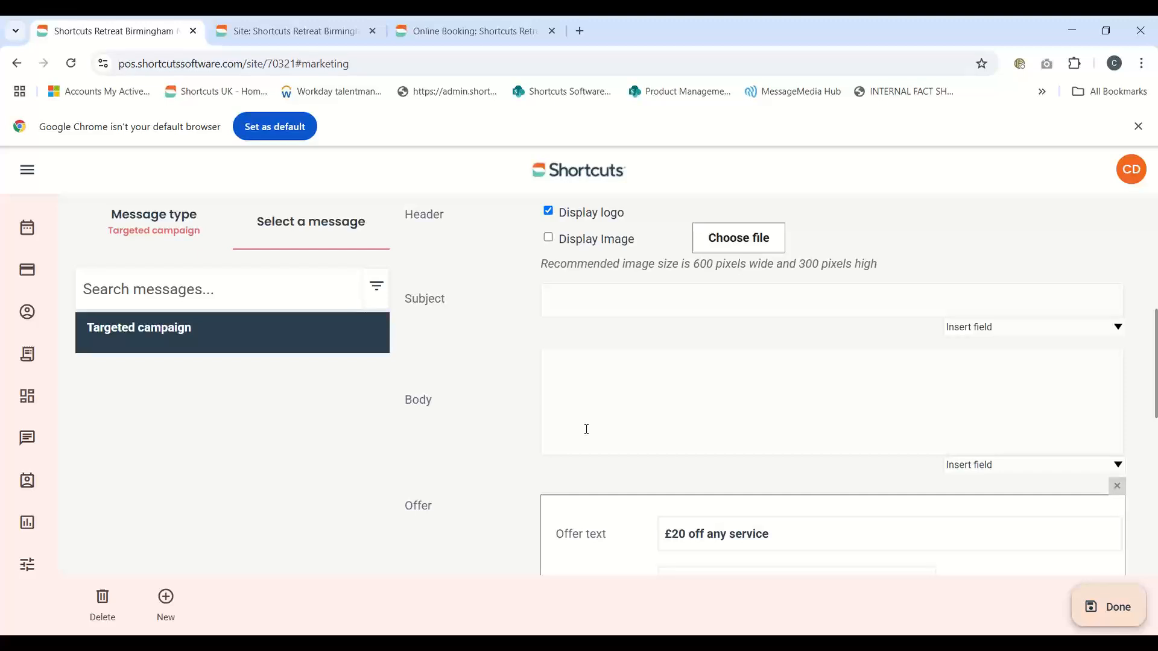
scroll(586, 429, down, 1)
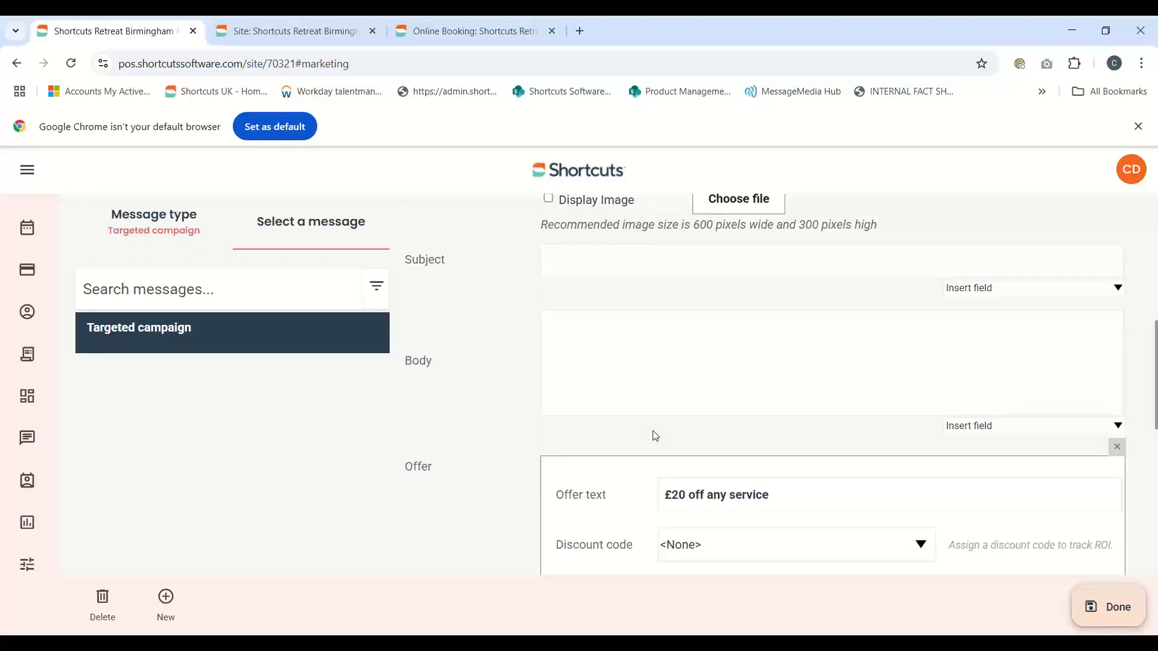
scroll(655, 435, up, 3)
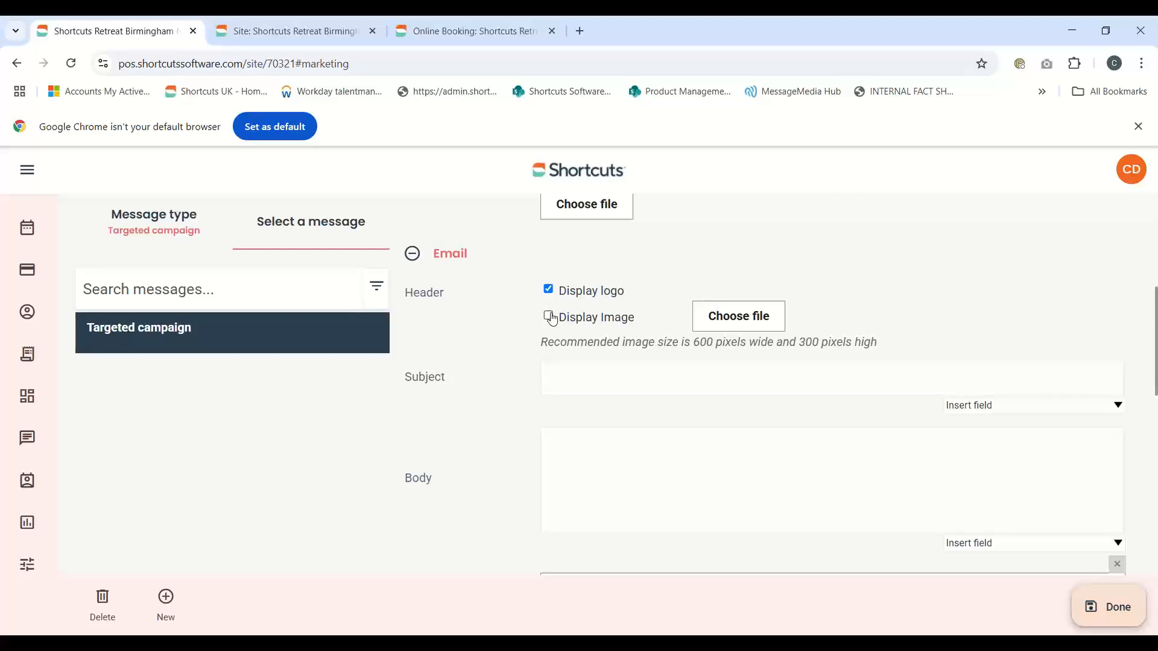
Step: Go to the client forms list in the Shortcuts console and open the Skin Allergy Test form for editing
click(1147, 63)
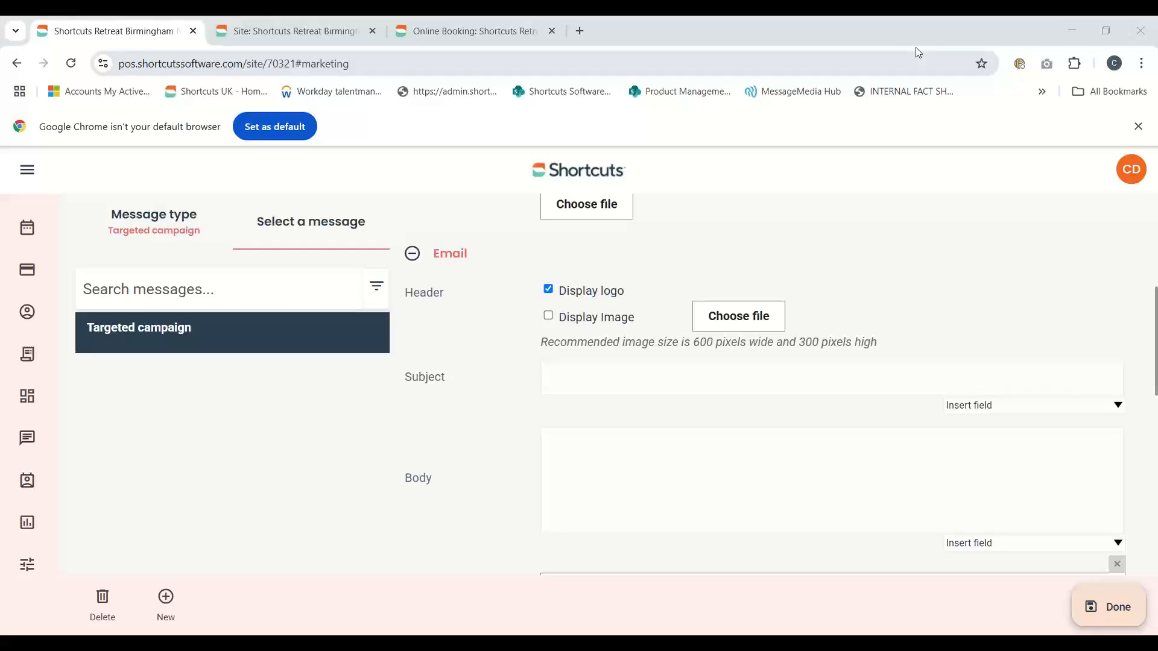
click(527, 25)
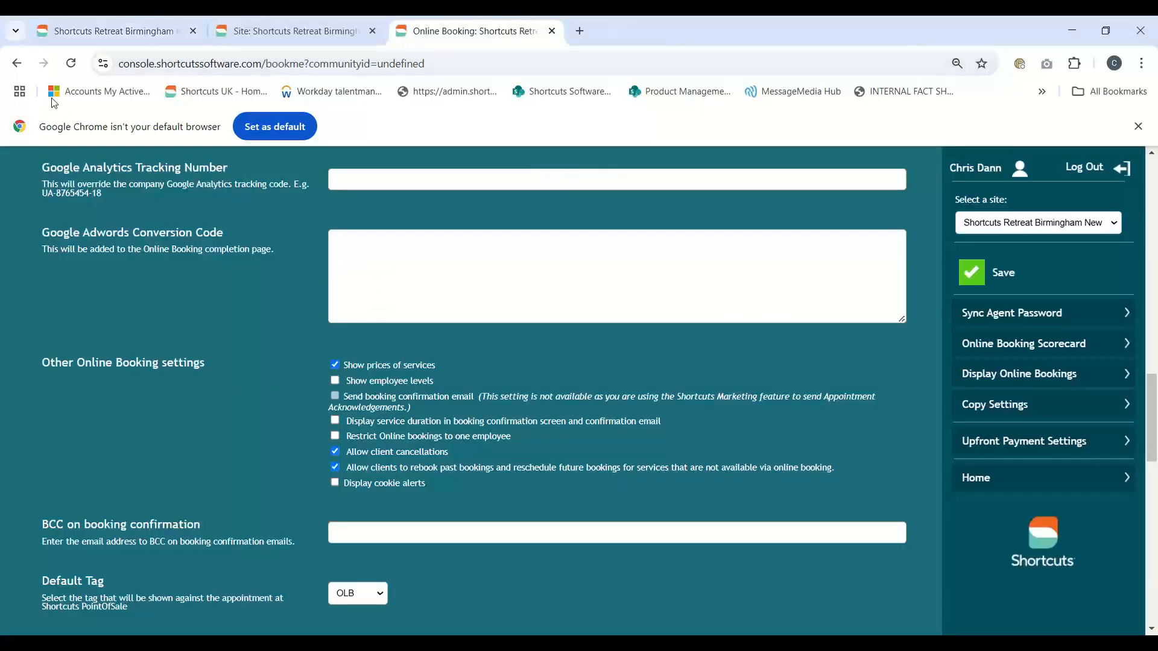
click(16, 63)
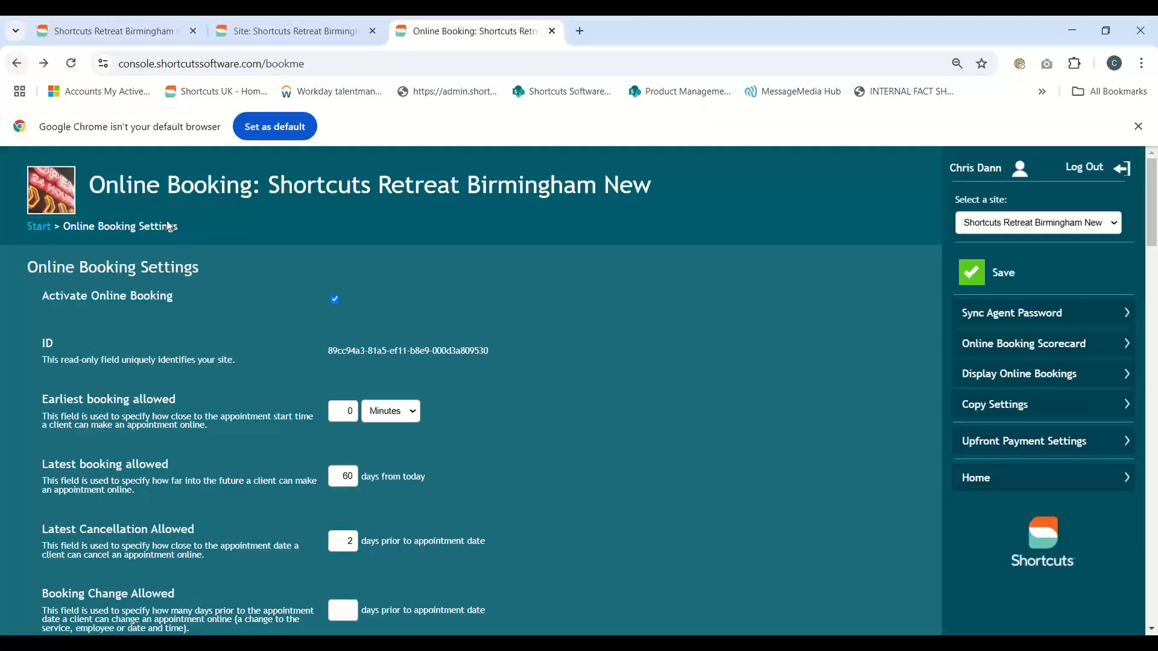
click(37, 226)
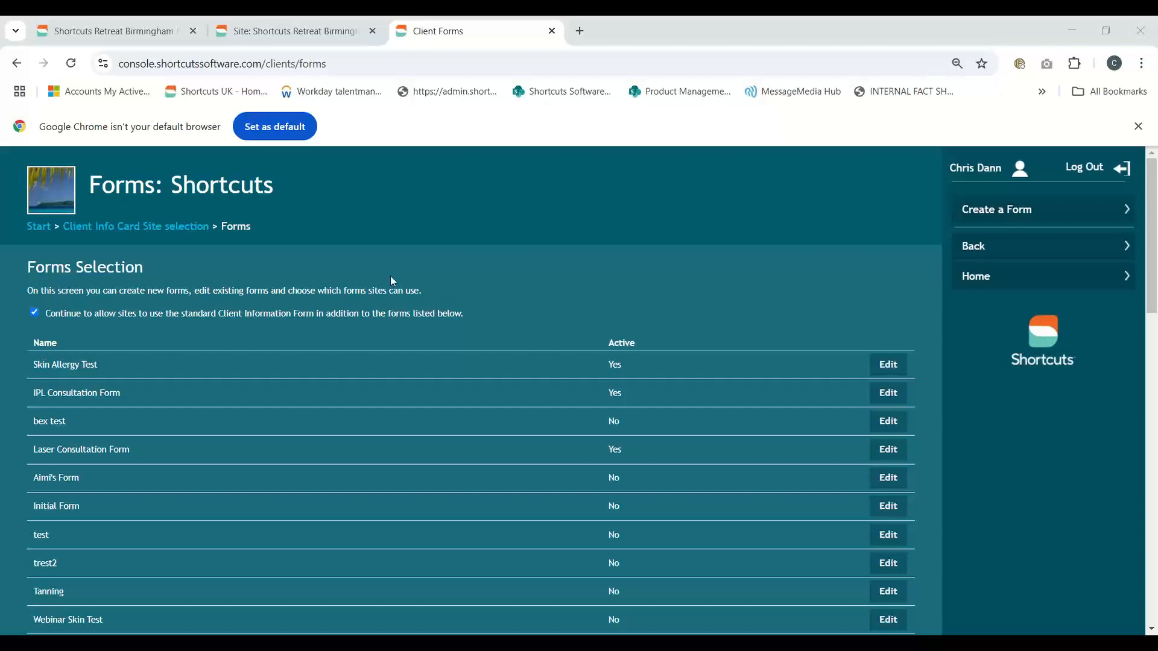
scroll(390, 278, down, 2)
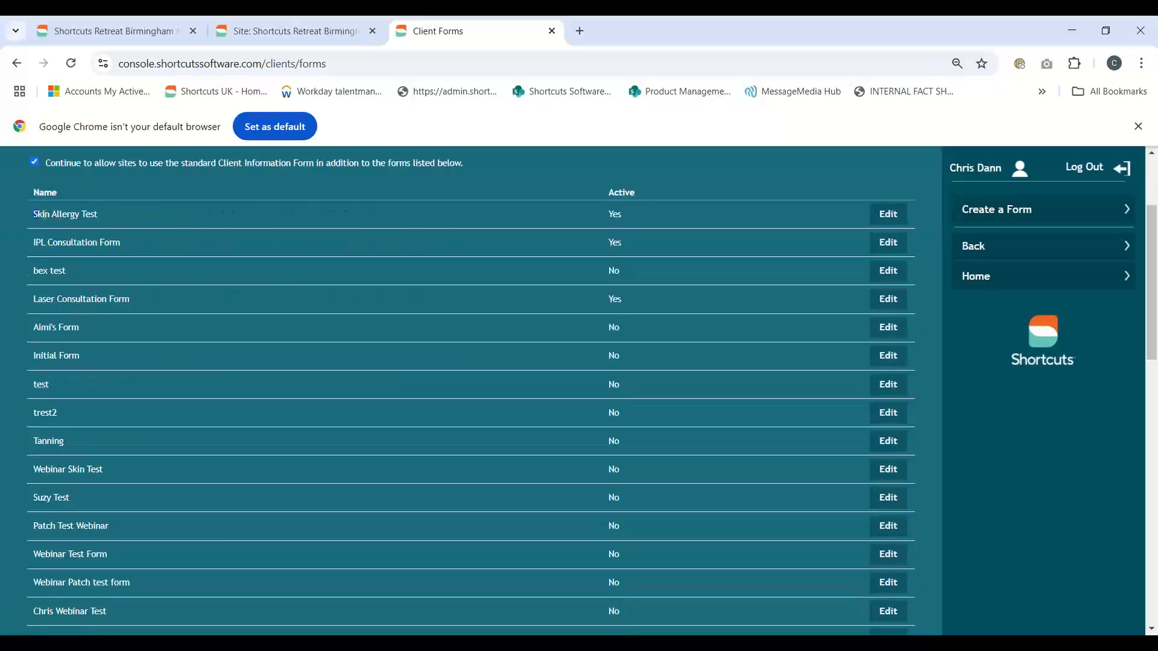
drag(34, 214, 111, 218)
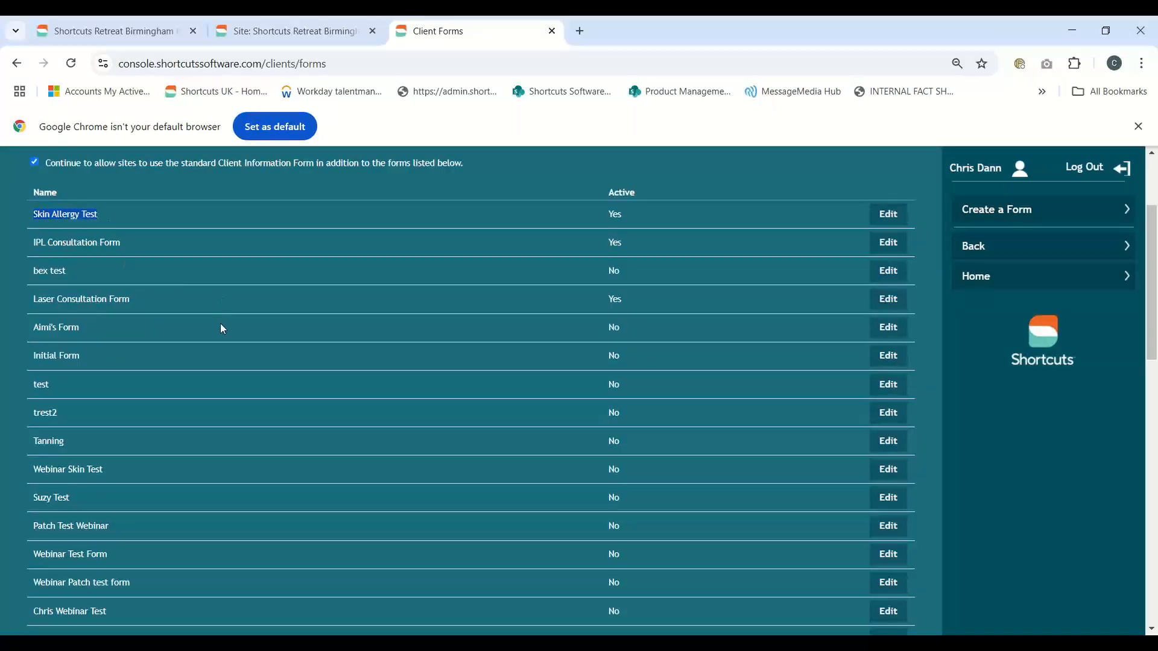
click(888, 214)
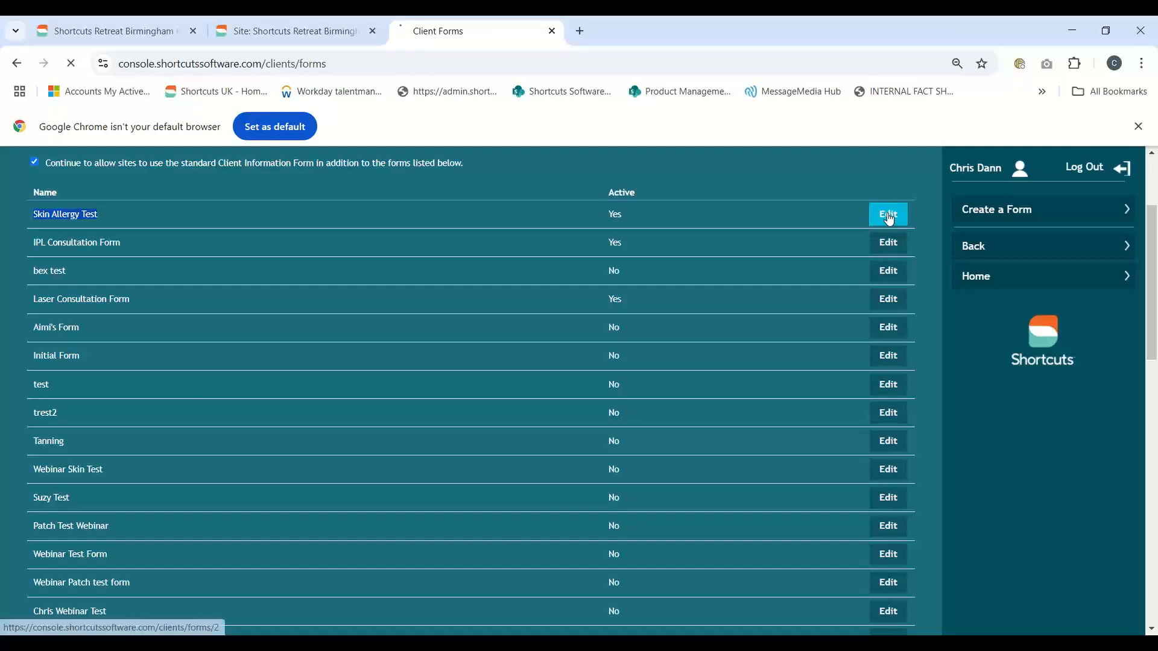
Step: Examine the Skin Allergy Test form's layout, from client details to skin test and signature, and its renewal frequency and employee review settings
scroll(787, 318, down, 8)
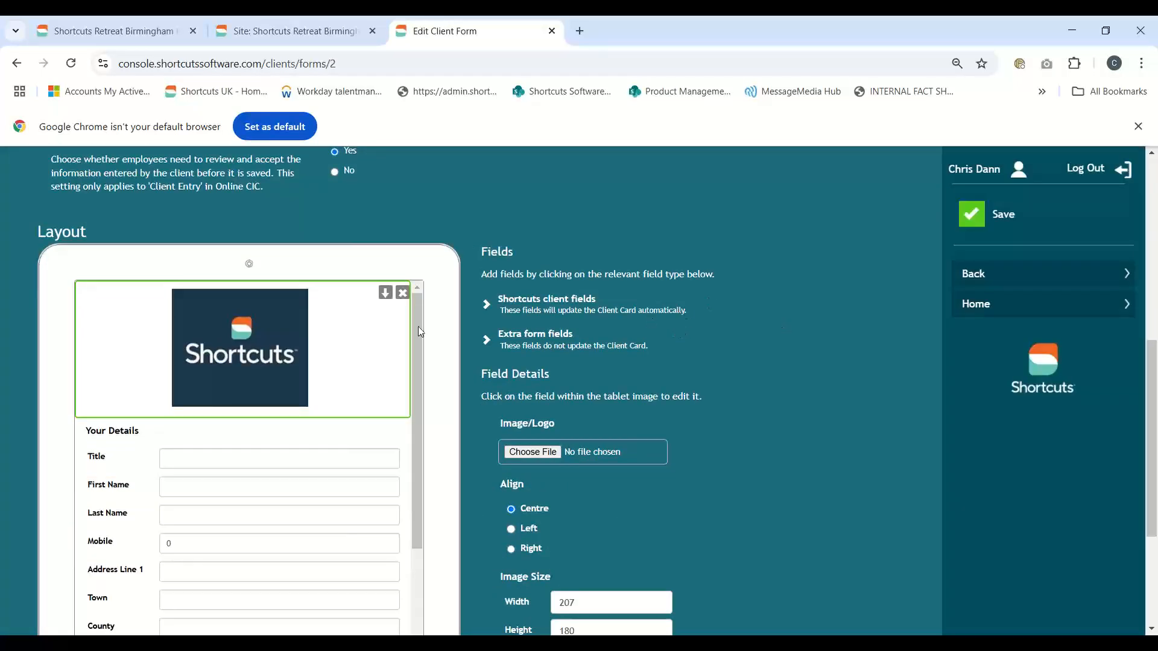
drag(414, 314, 414, 479)
scroll(413, 479, up, 5)
scroll(426, 399, down, 2)
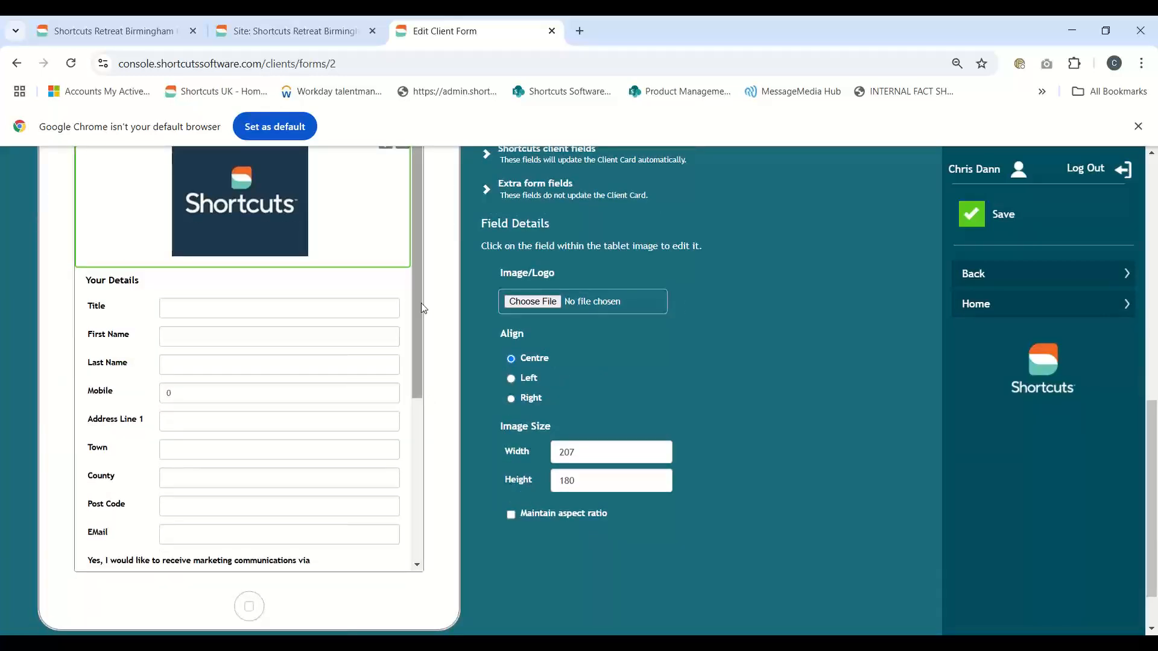
drag(416, 279, 420, 324)
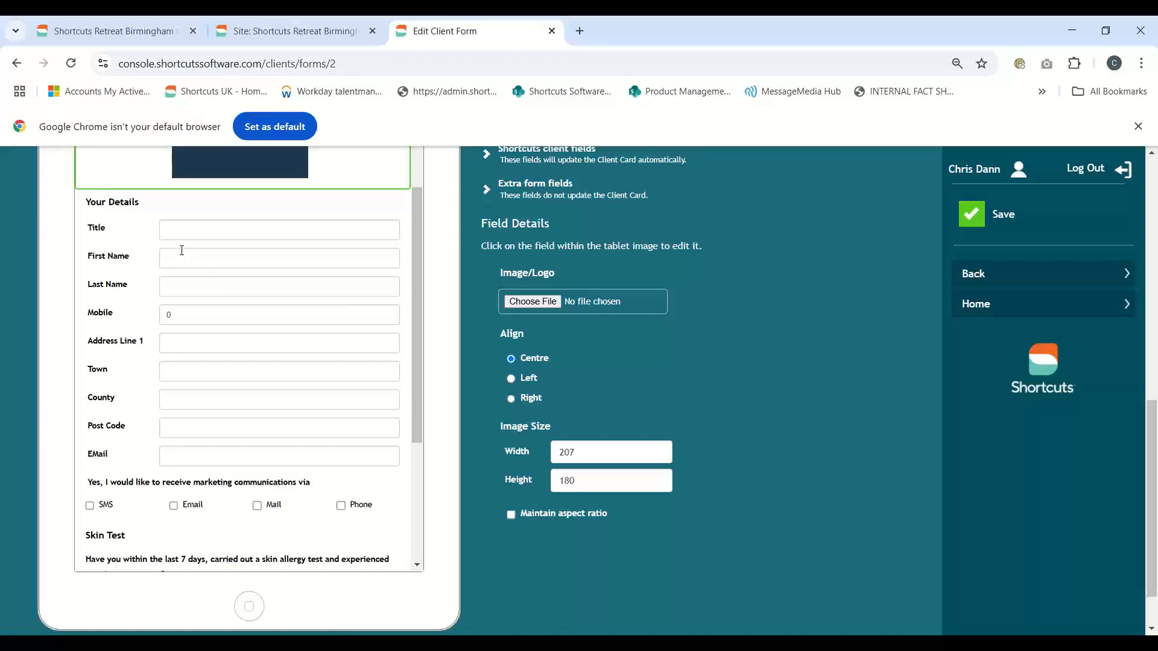
scroll(246, 320, down, 5)
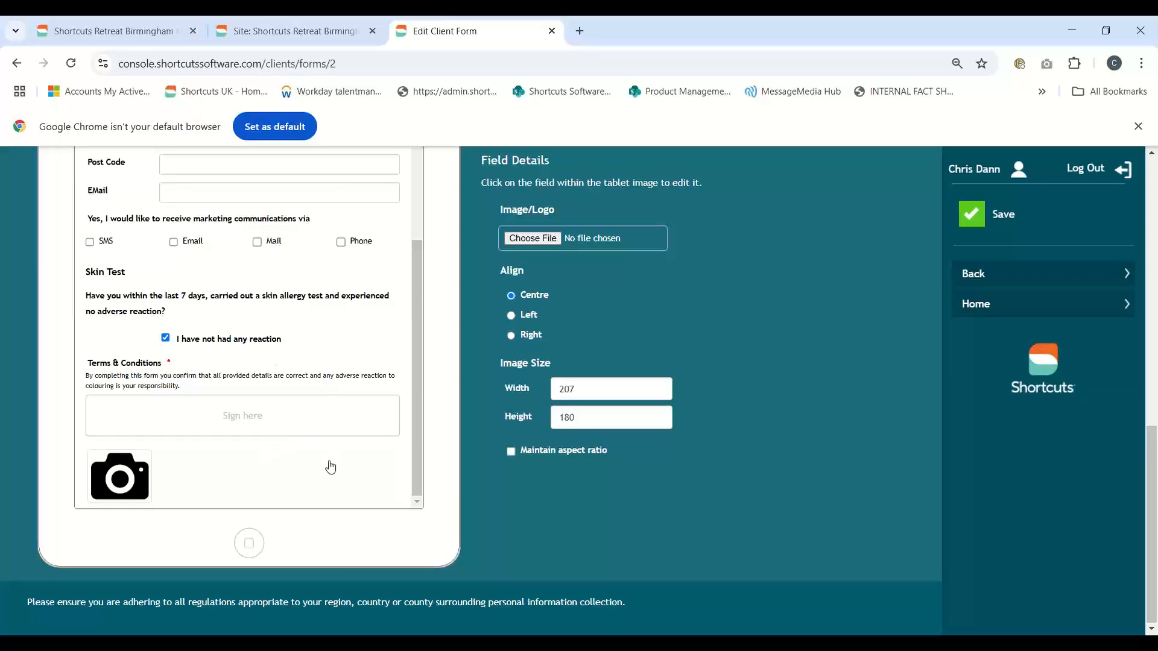
scroll(330, 463, up, 10)
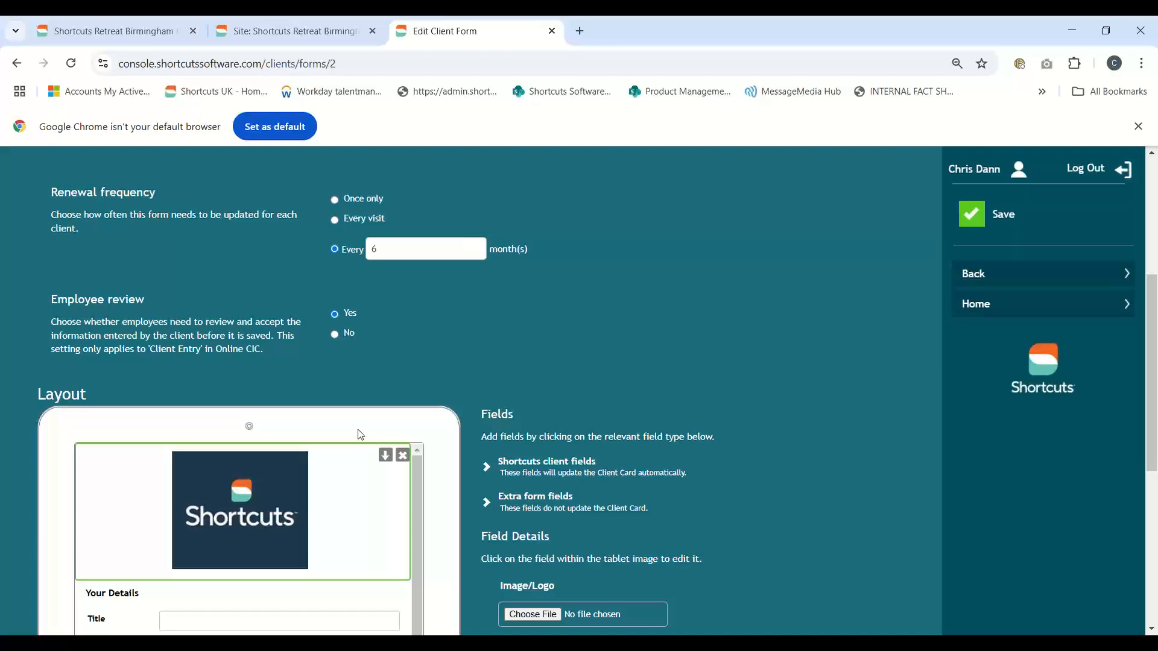
scroll(414, 338, up, 5)
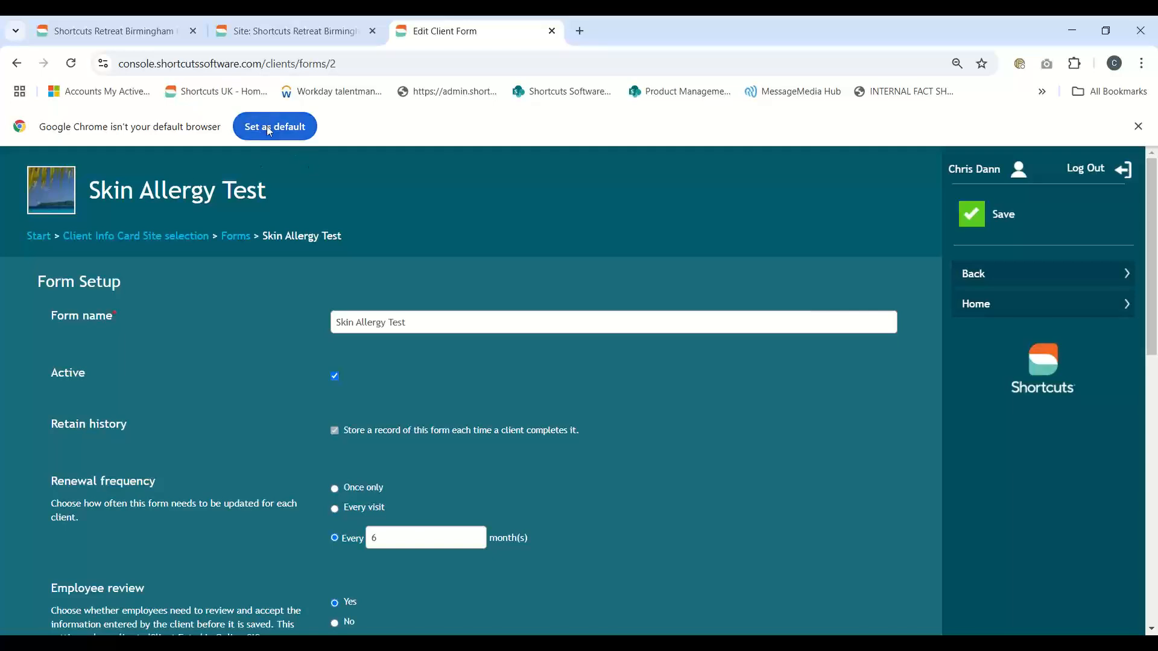
Step: Return to the marketing messages in the Shortcuts site and open the Appointment acknowledgement message
click(134, 31)
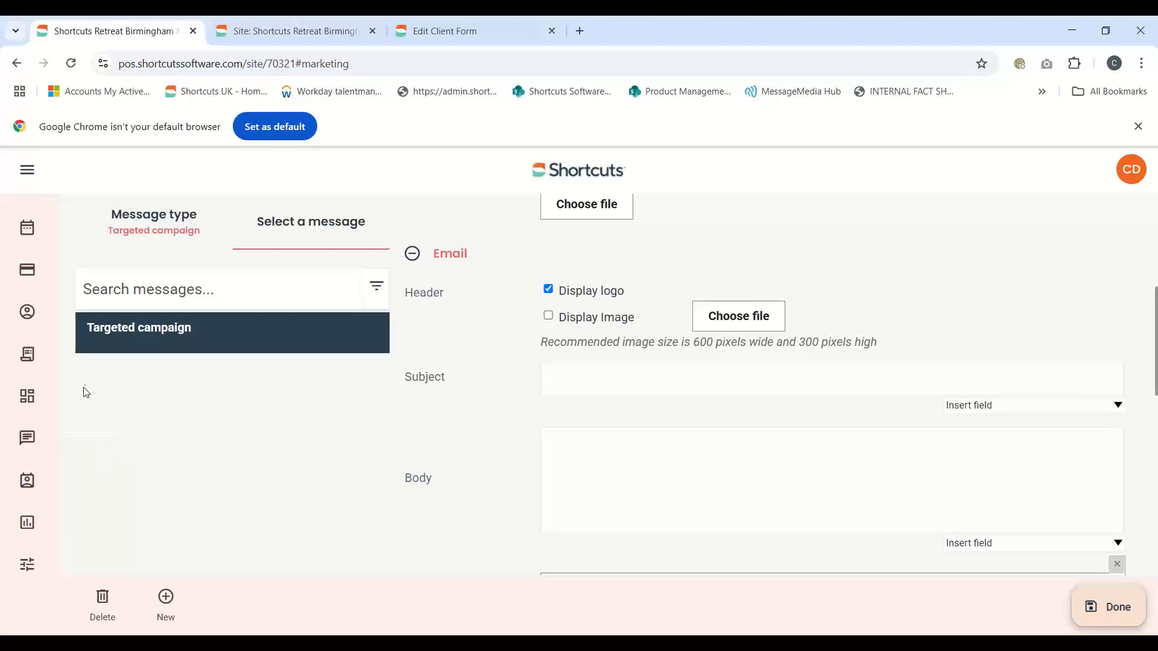
click(160, 238)
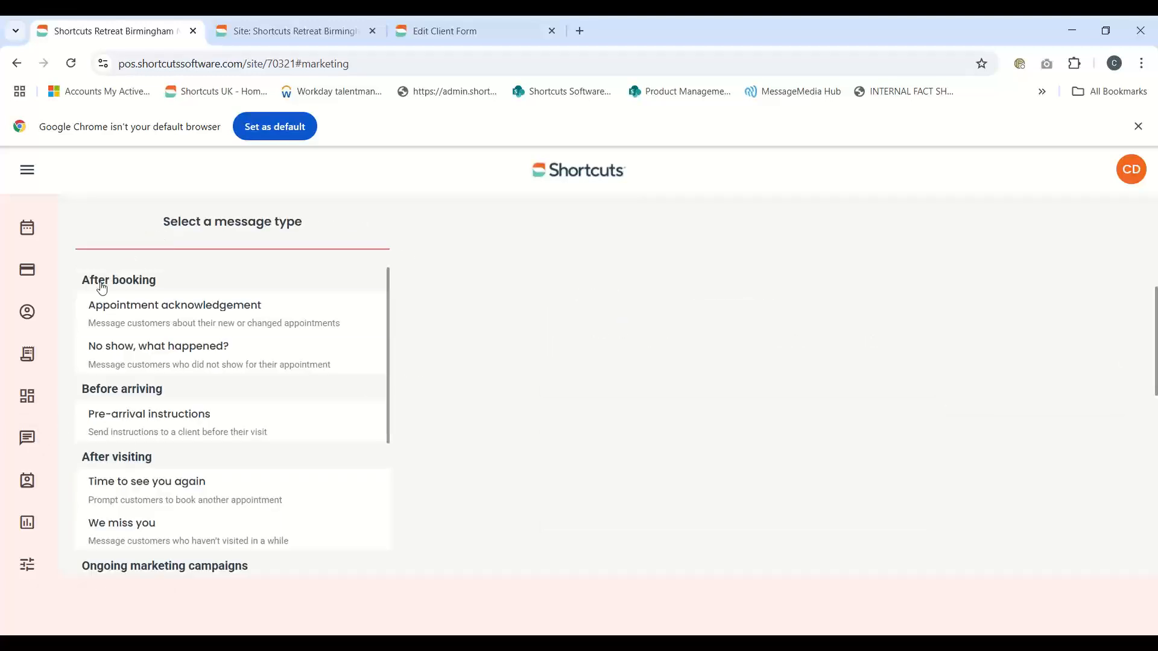
click(228, 313)
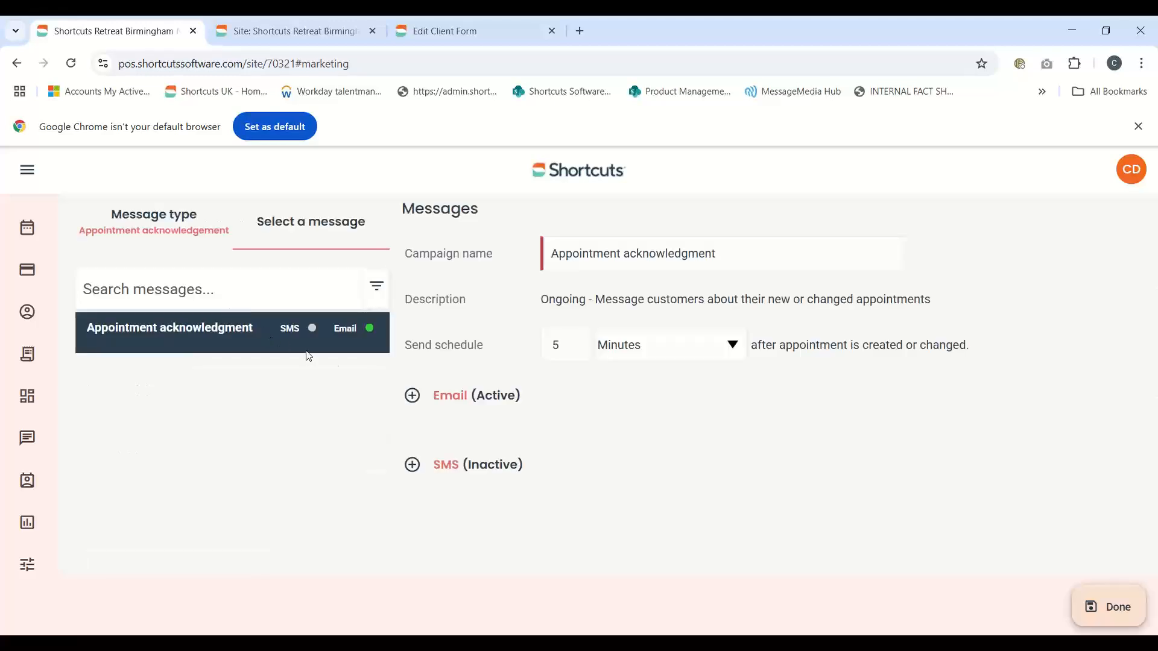
Step: Expand the Appointment acknowledgement message's Email section and deactivate the email campaign
click(439, 395)
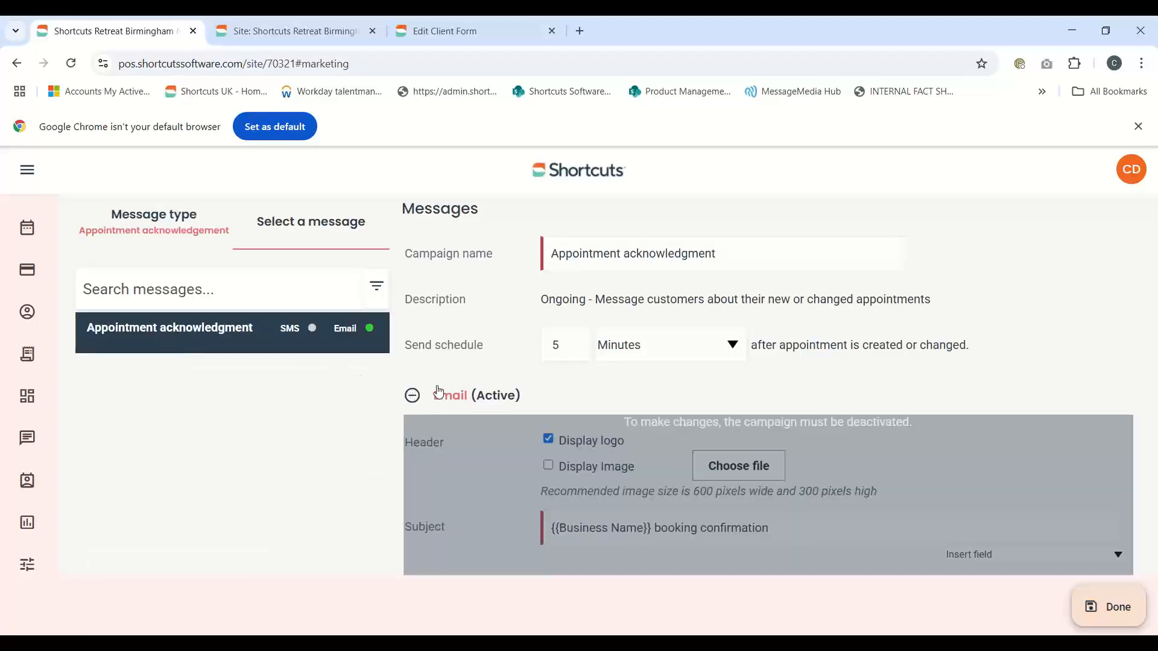
scroll(670, 399, down, 3)
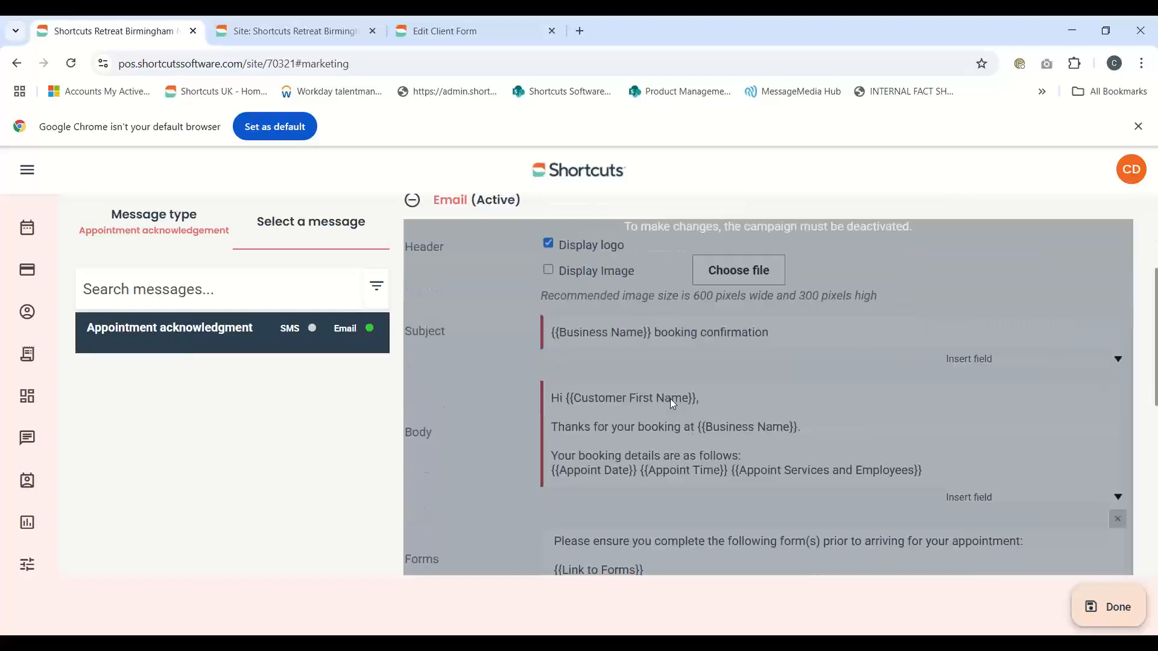
scroll(670, 399, down, 3)
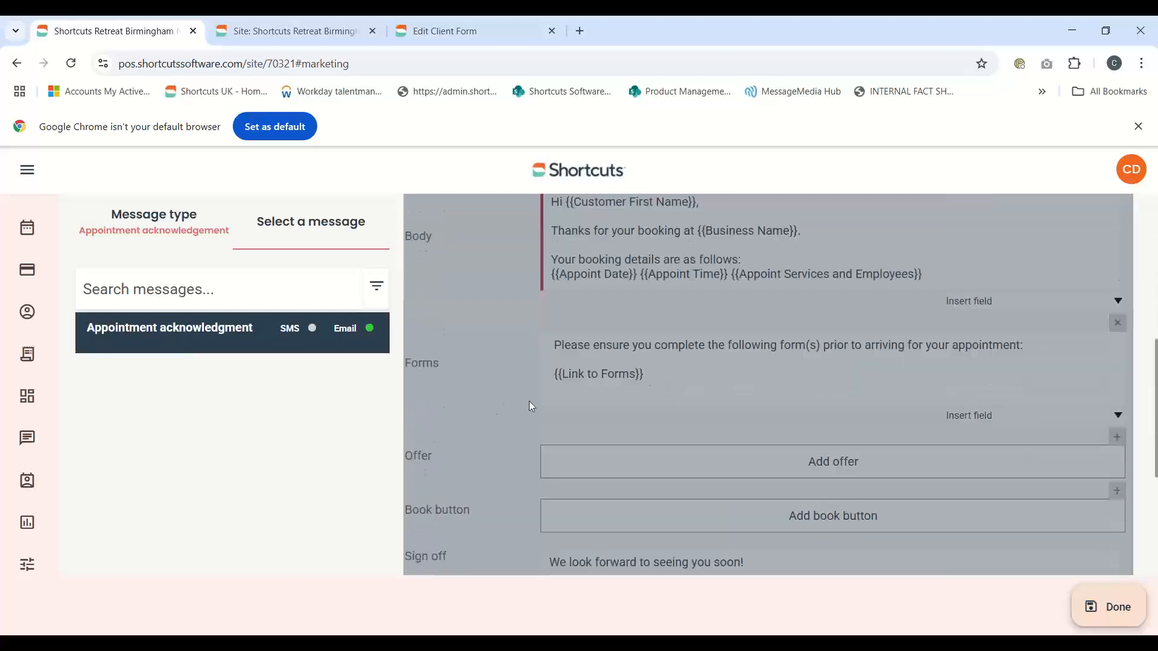
scroll(530, 405, down, 5)
click(1047, 498)
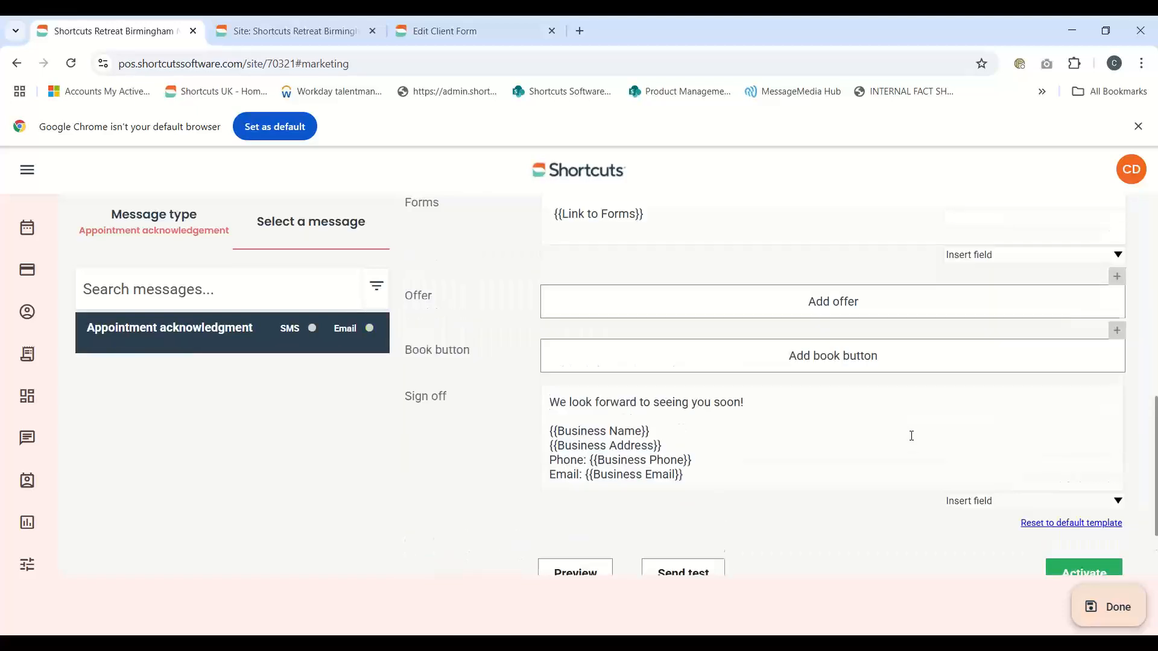
Step: Examine the acknowledgement email's Forms text with the {{Link to Forms}} field, and return to the Skin Allergy Test form in the console
scroll(911, 435, up, 3)
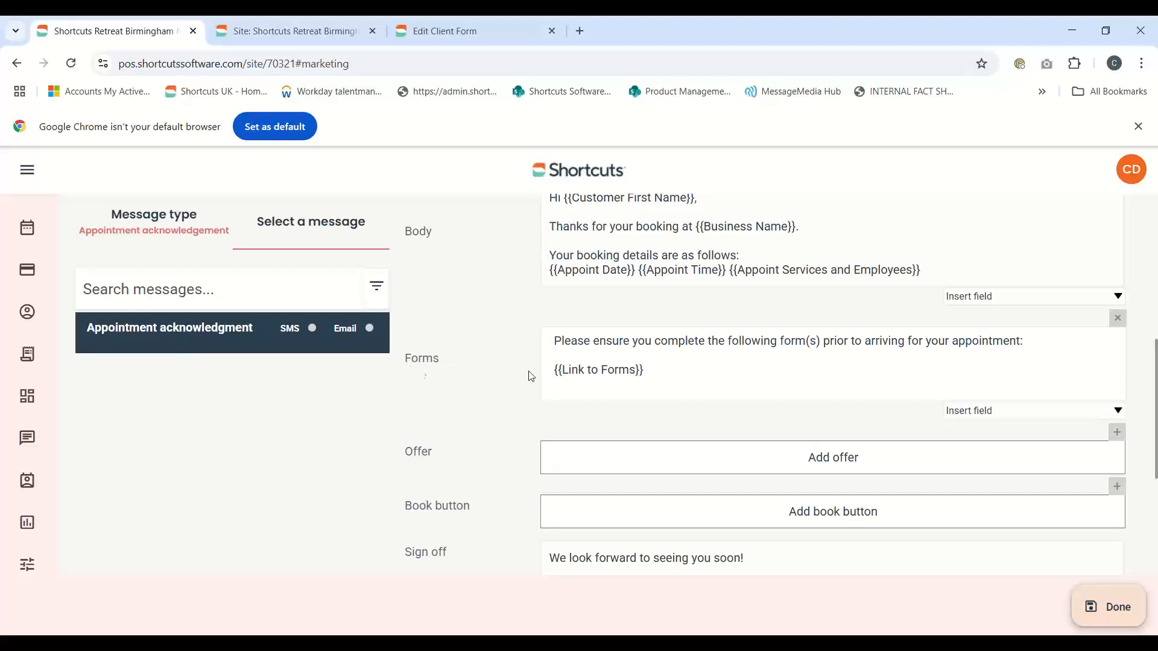
drag(553, 340, 649, 381)
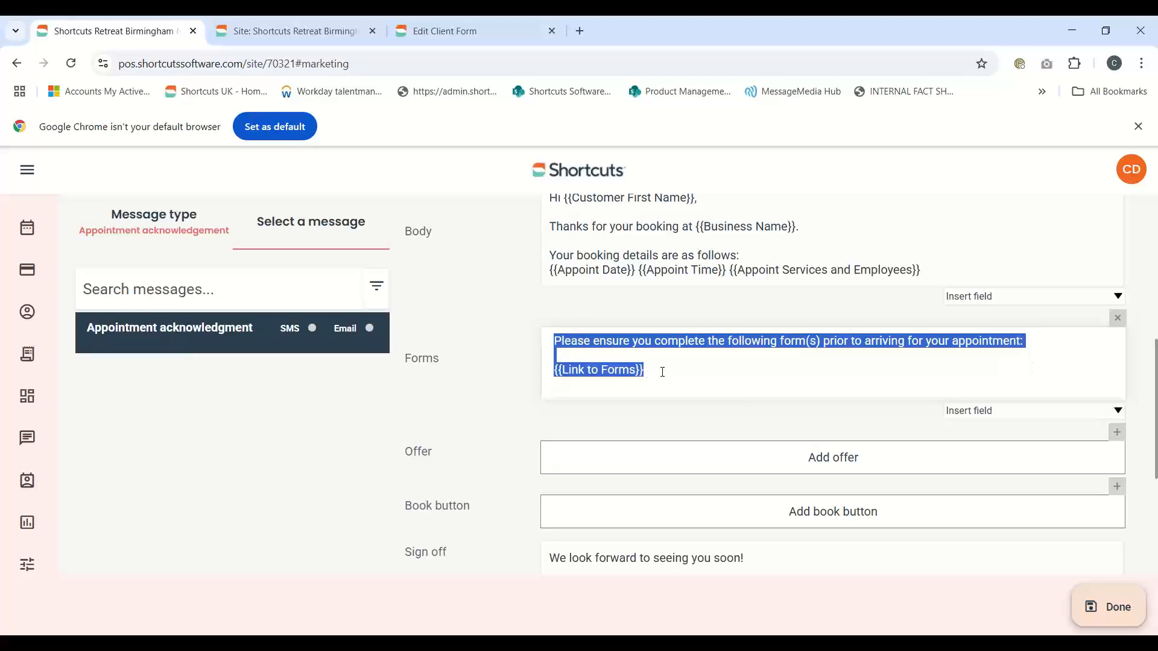
click(662, 372)
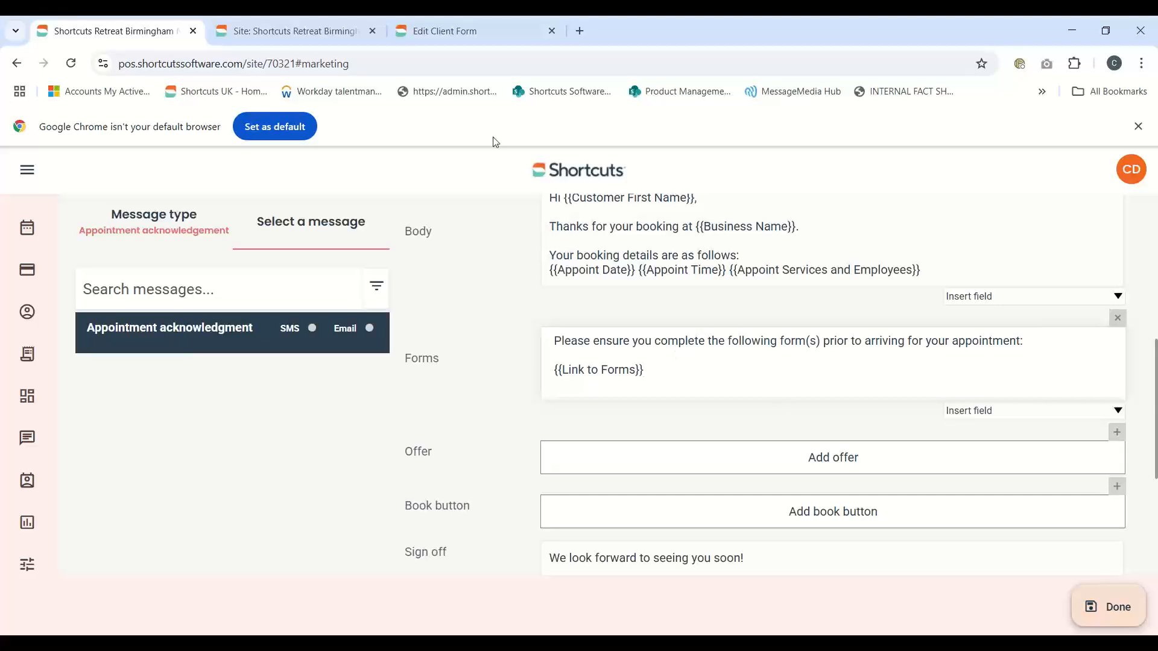
click(475, 32)
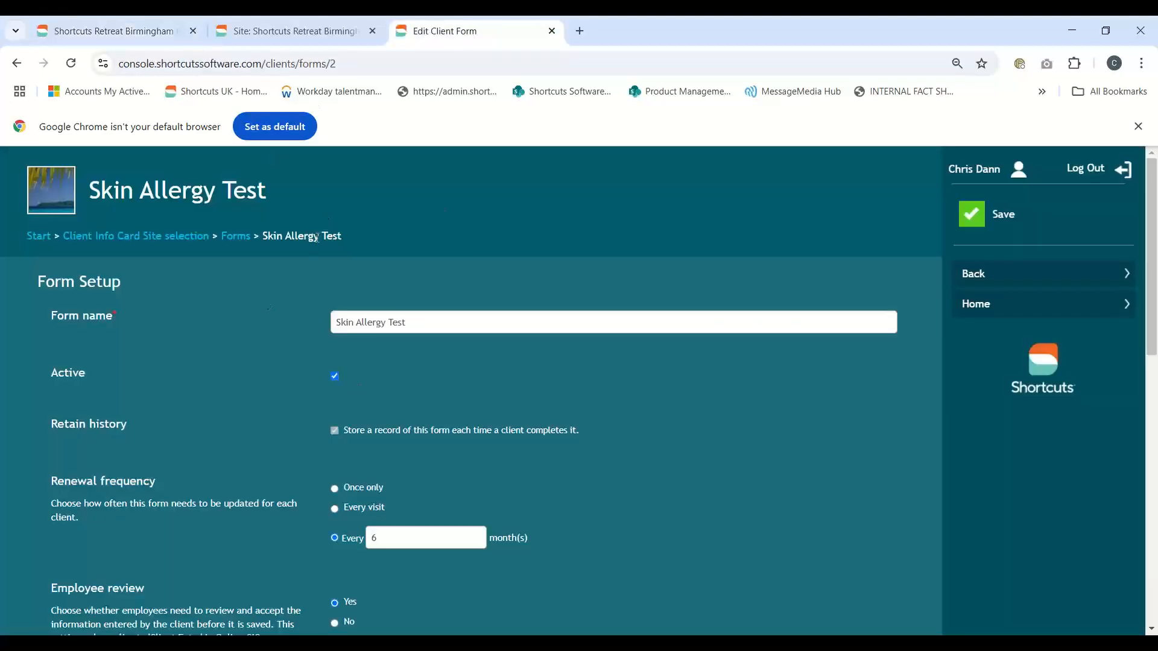
Step: Examine the insertable fields for the acknowledgement email's Forms text, including Link to Forms, and close the message
click(114, 32)
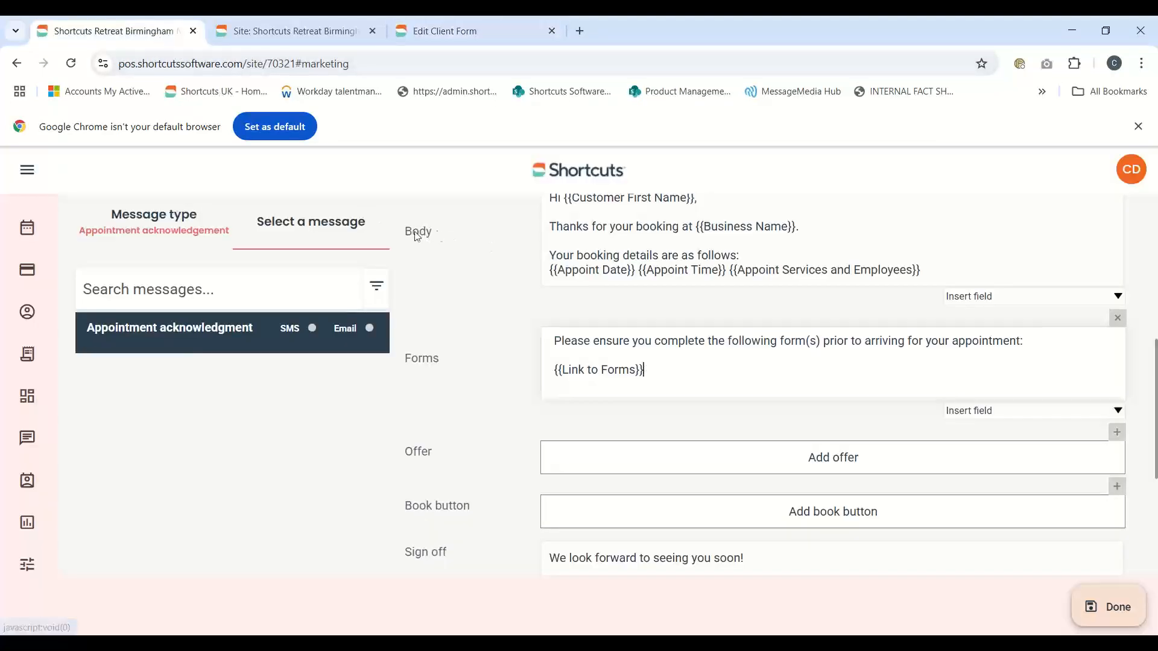
click(978, 413)
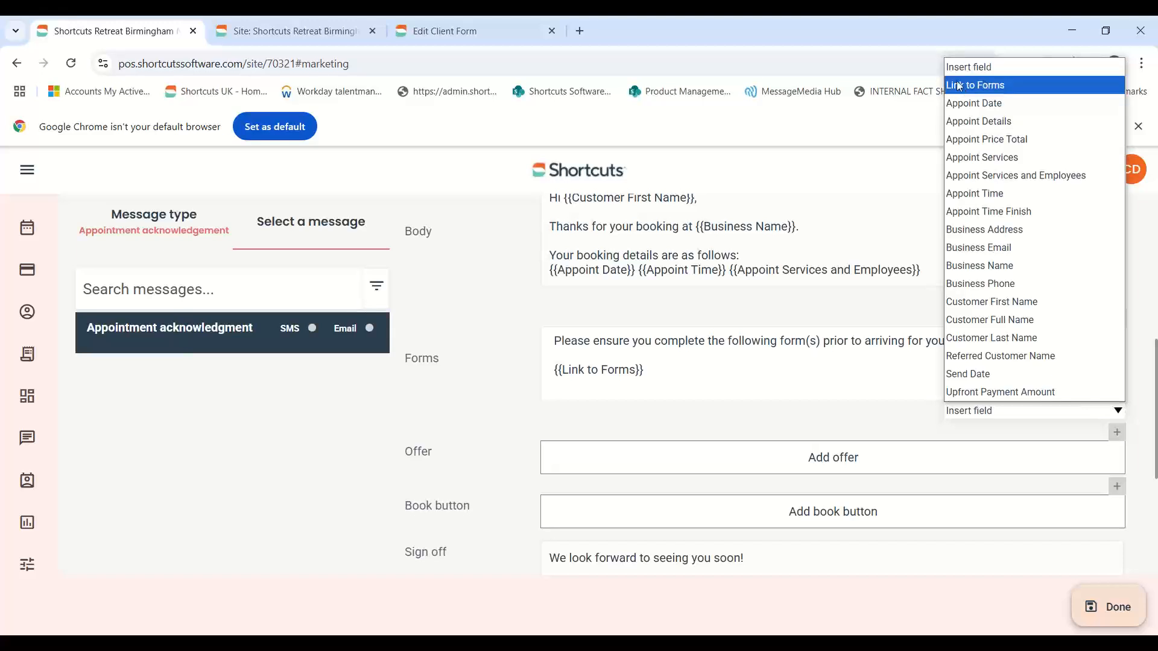
click(806, 373)
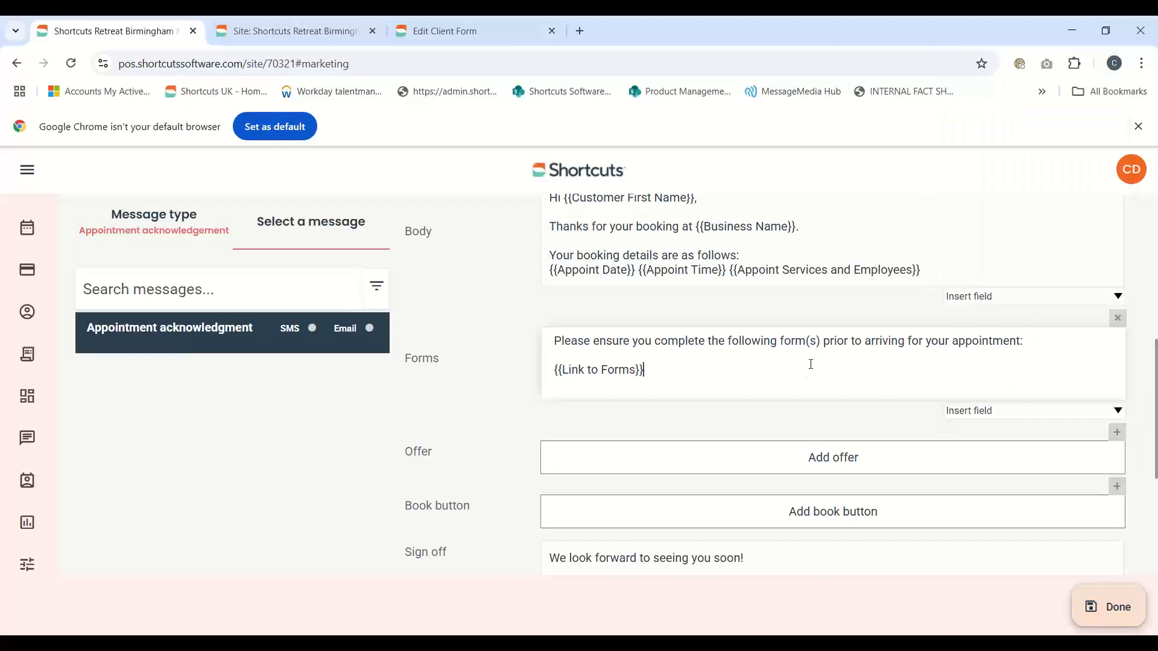
scroll(808, 362, down, 4)
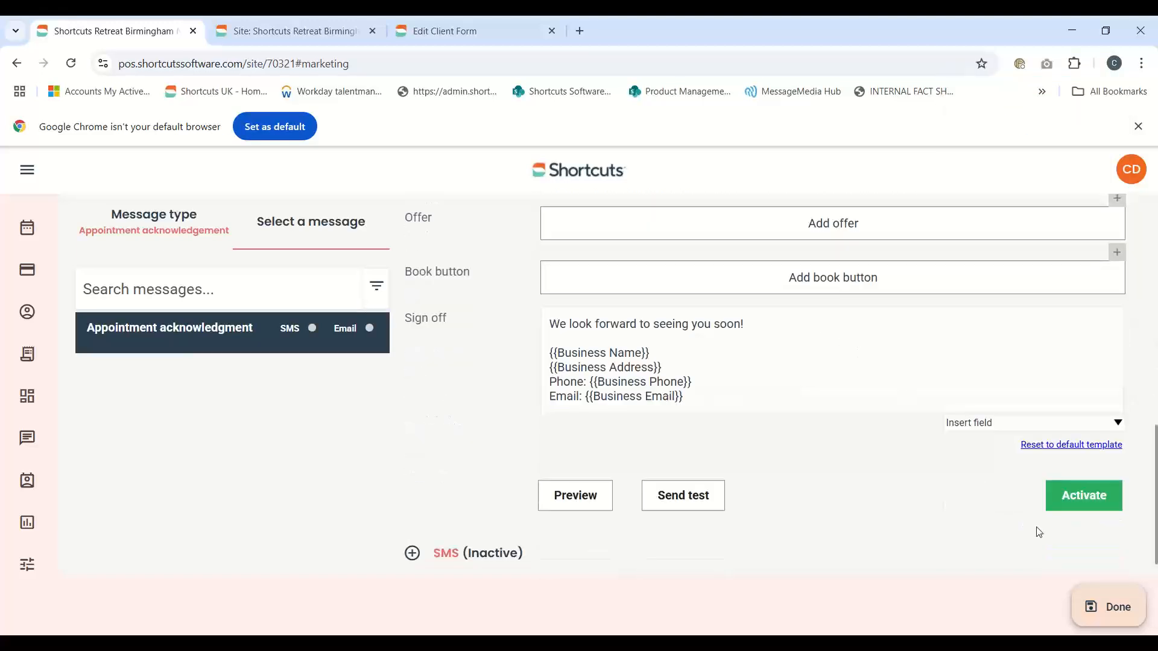
click(1109, 606)
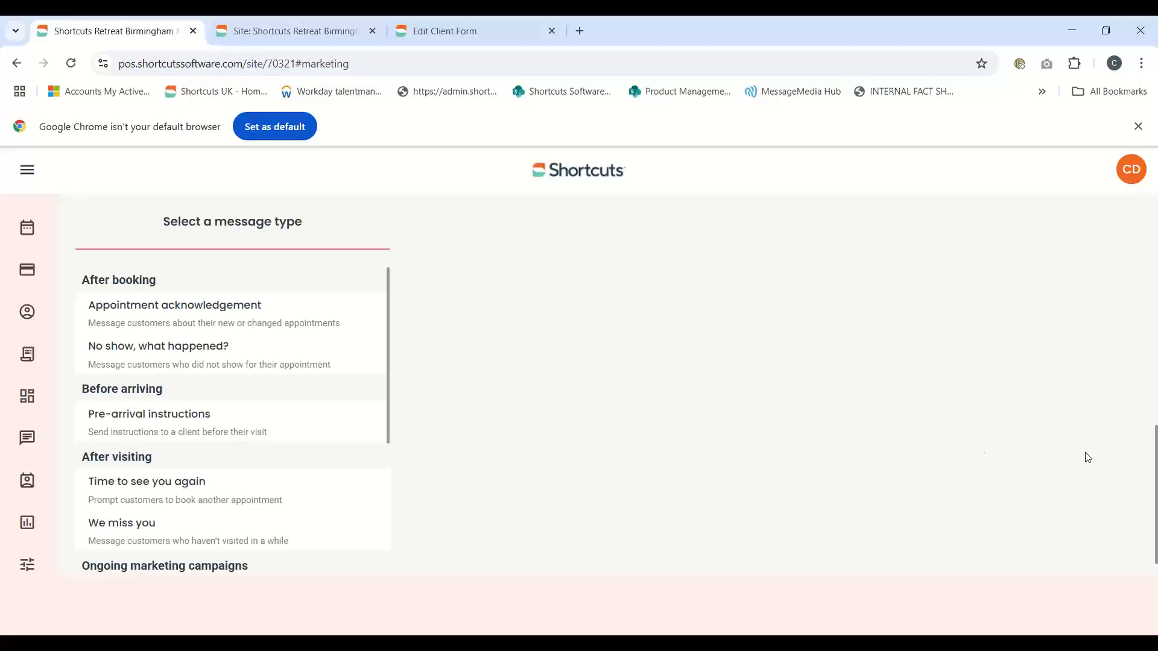
Step: Open the customer forms in the business settings and bring up the email rules of the Client Information Form
click(26, 567)
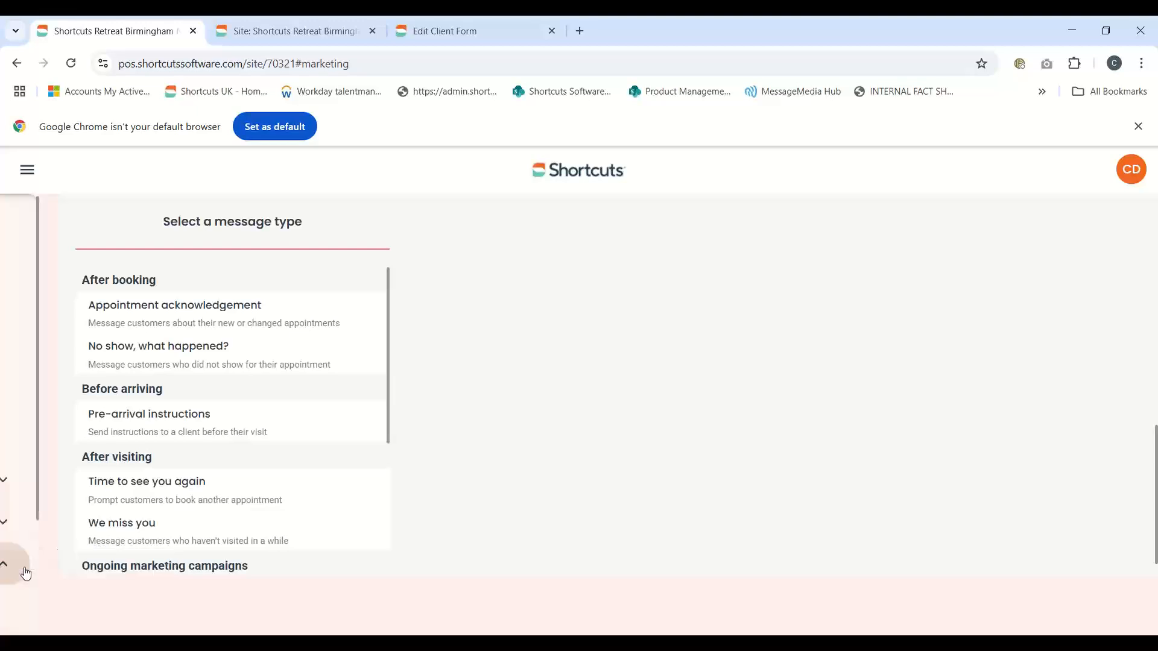
scroll(237, 452, down, 3)
scroll(216, 439, down, 1)
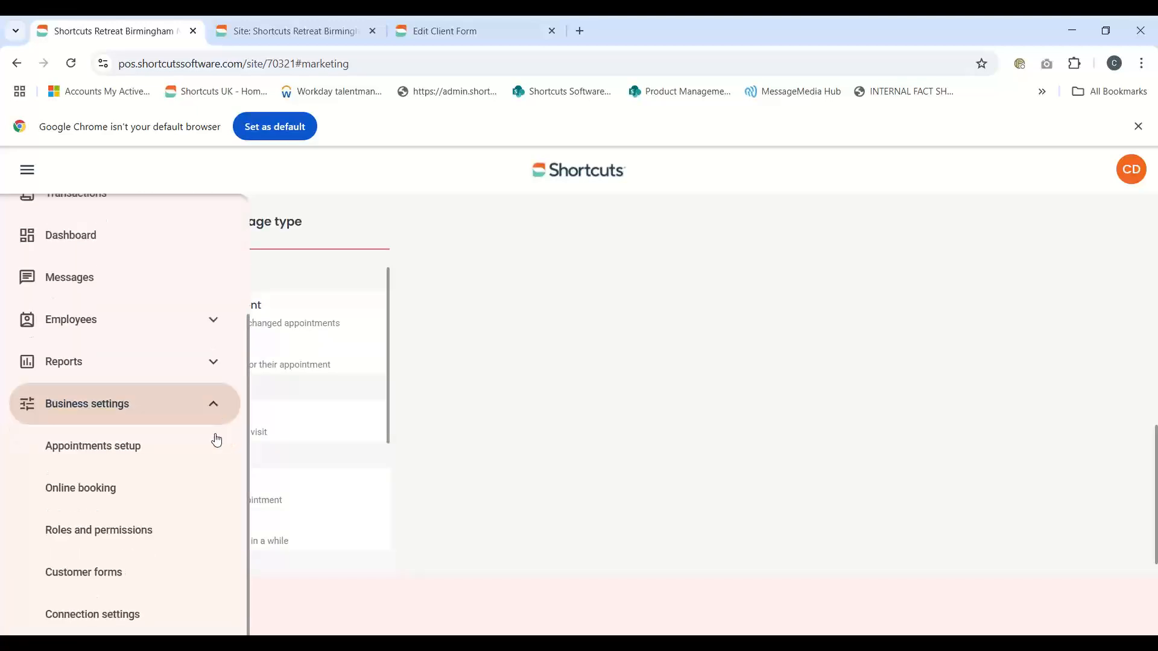
click(90, 577)
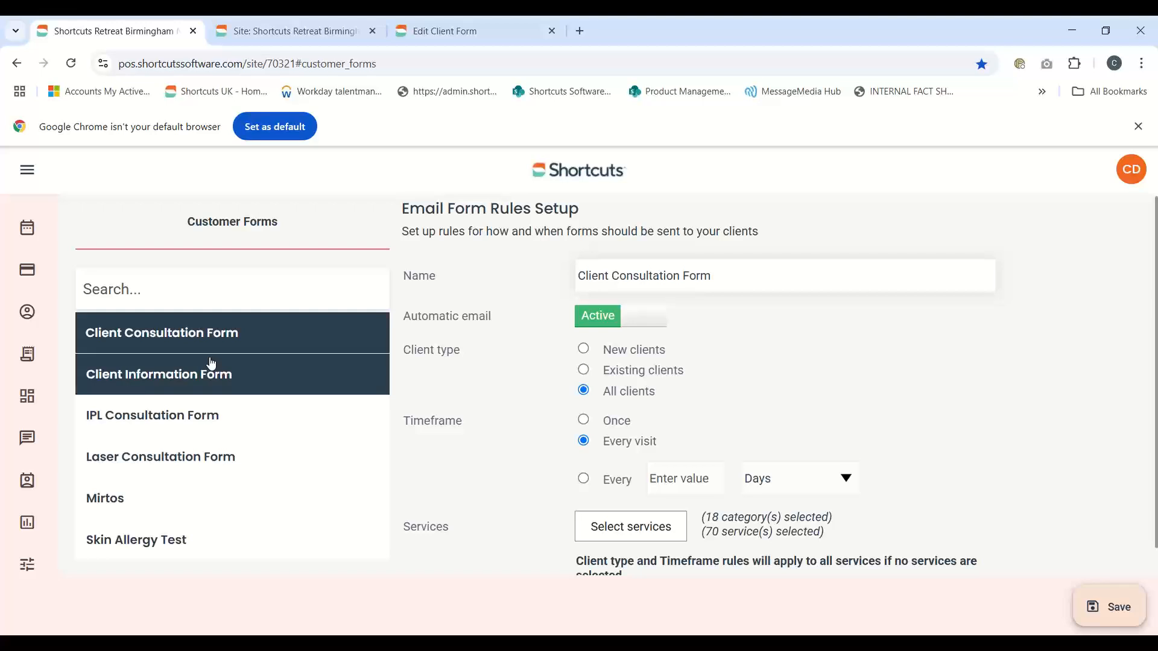
click(123, 385)
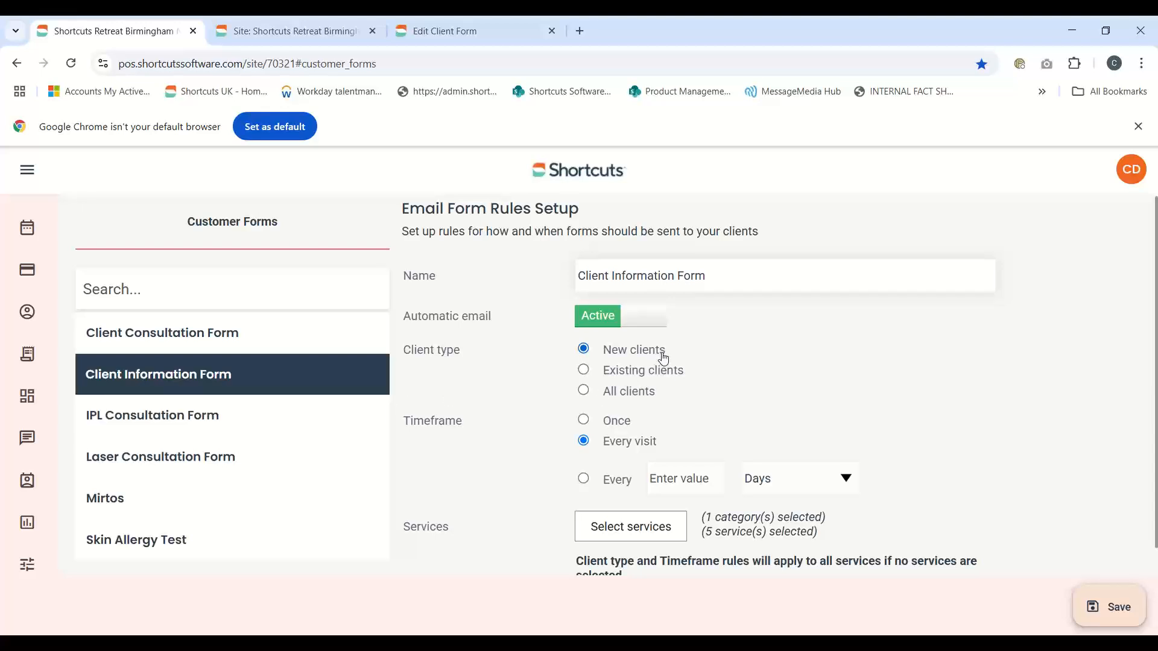
Step: Set the Client Information Form's client type to All clients, try the timeframe options and view the interval units for a recurring timeframe
click(631, 371)
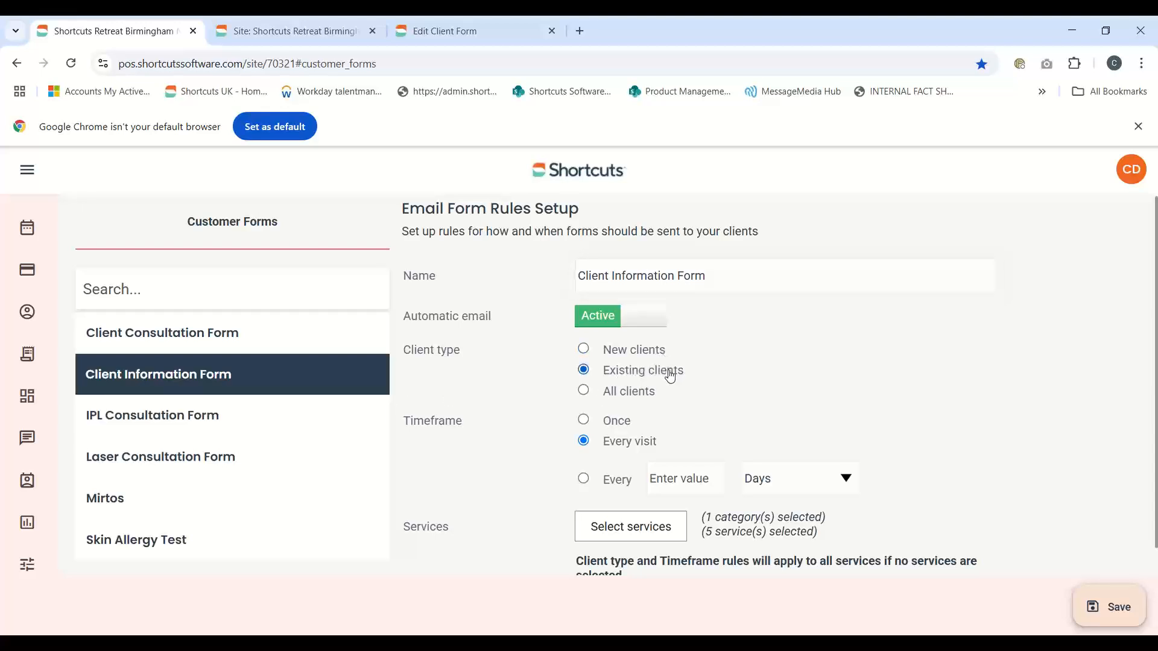
click(614, 392)
click(609, 427)
click(611, 441)
click(615, 480)
click(824, 482)
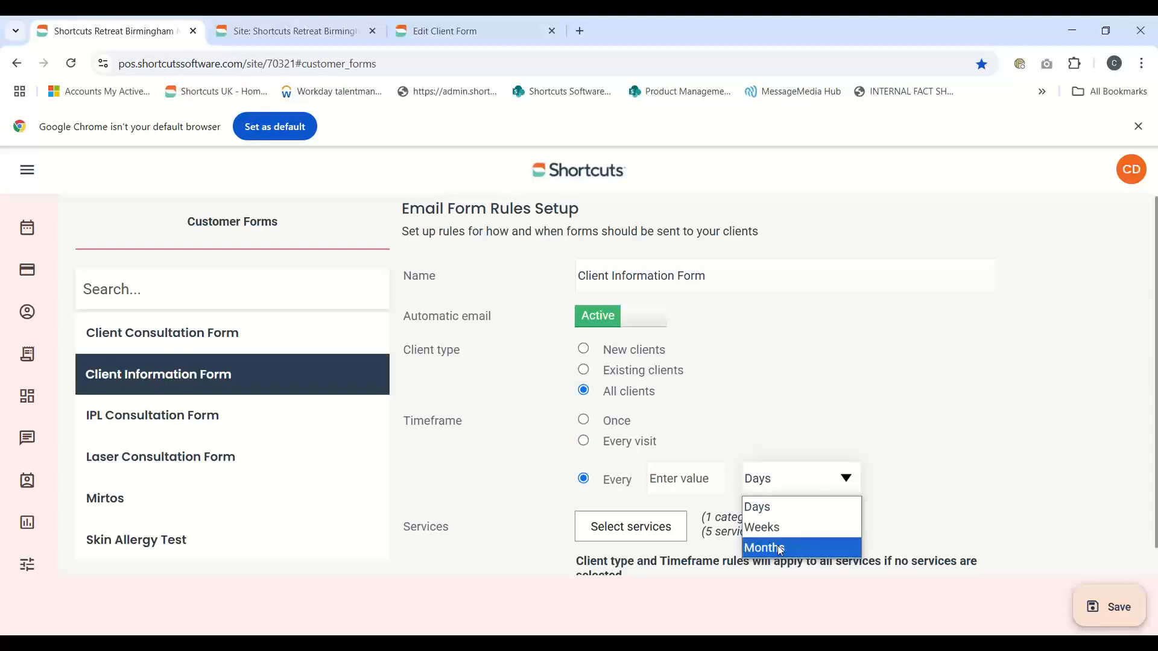
click(1023, 478)
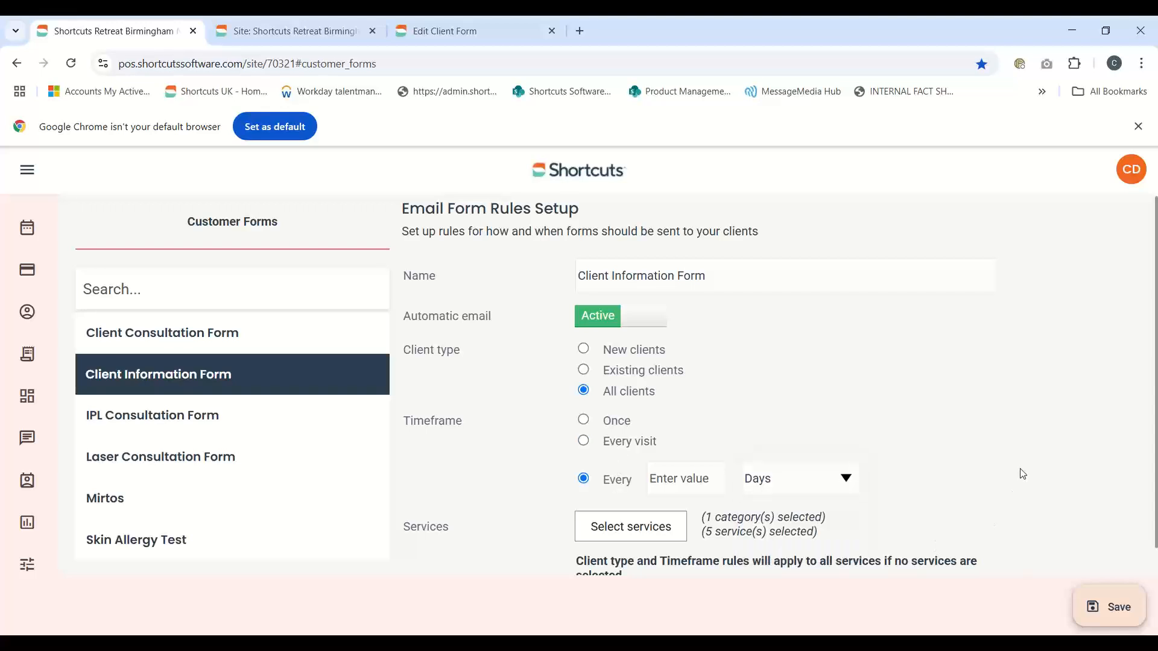
scroll(1023, 474, down, 1)
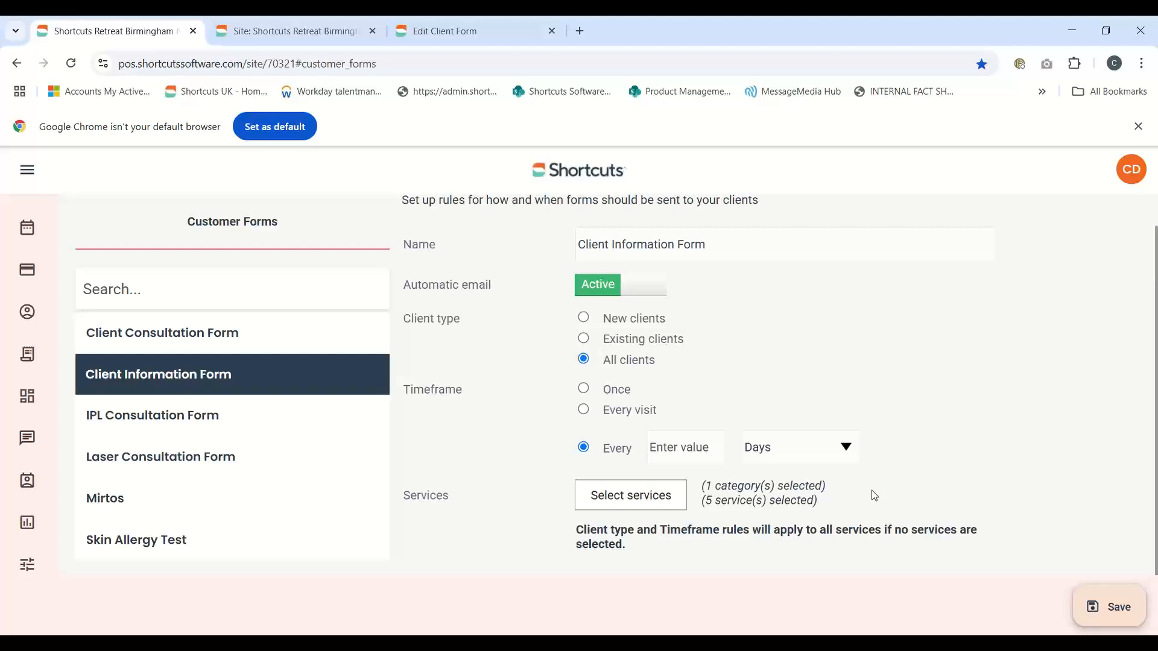
Step: Review the Nails services and add Braids, Curls, Gents Trim Up and Ladies Blow Dry from Styling to the form's services
click(616, 500)
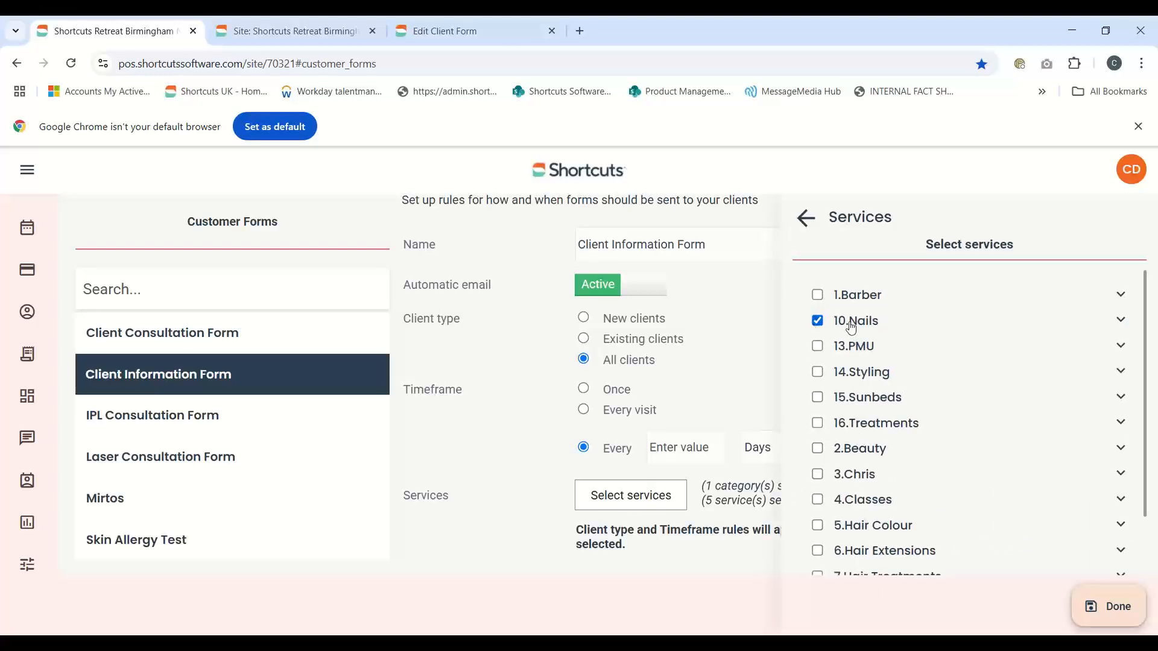
click(1120, 321)
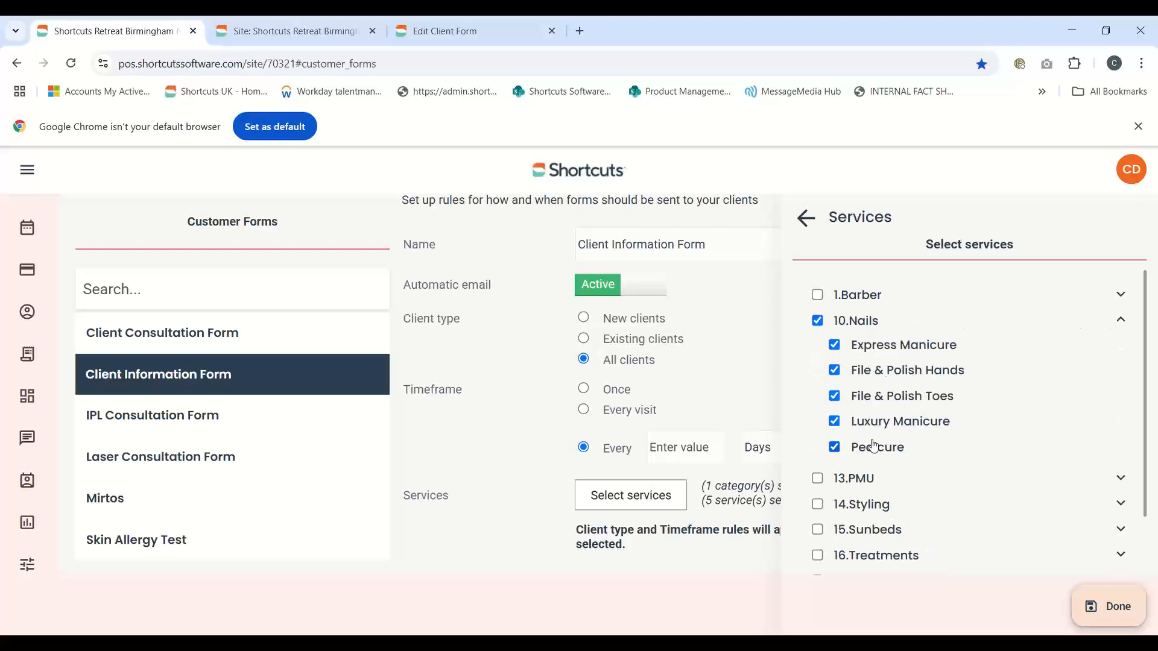
click(1120, 321)
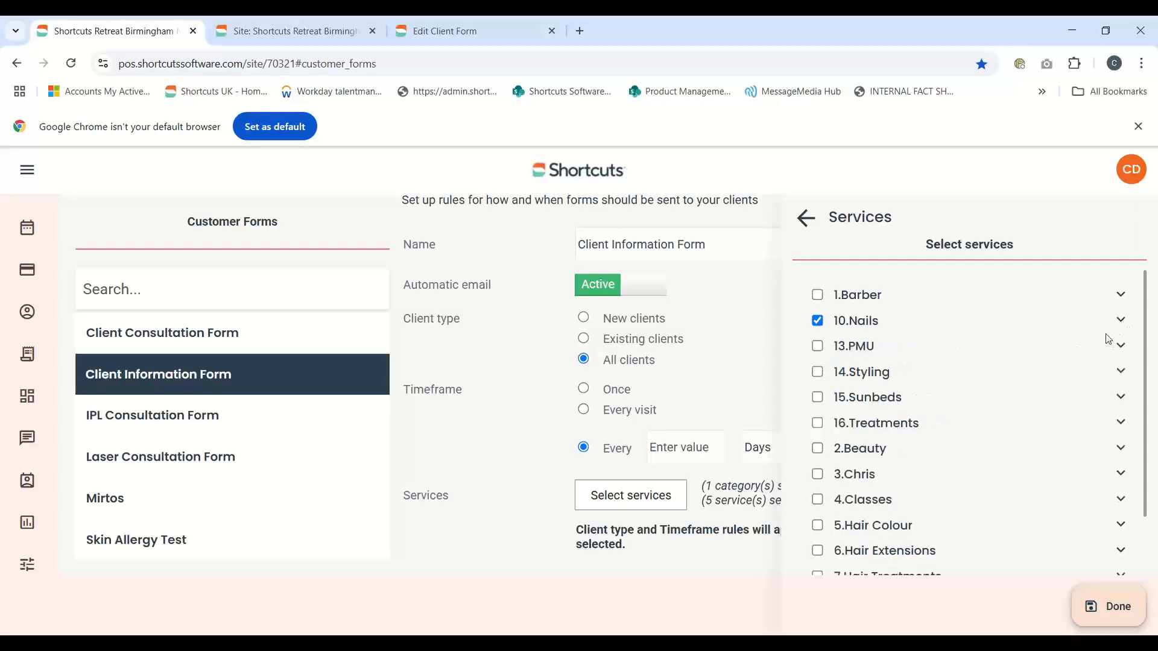
click(1121, 372)
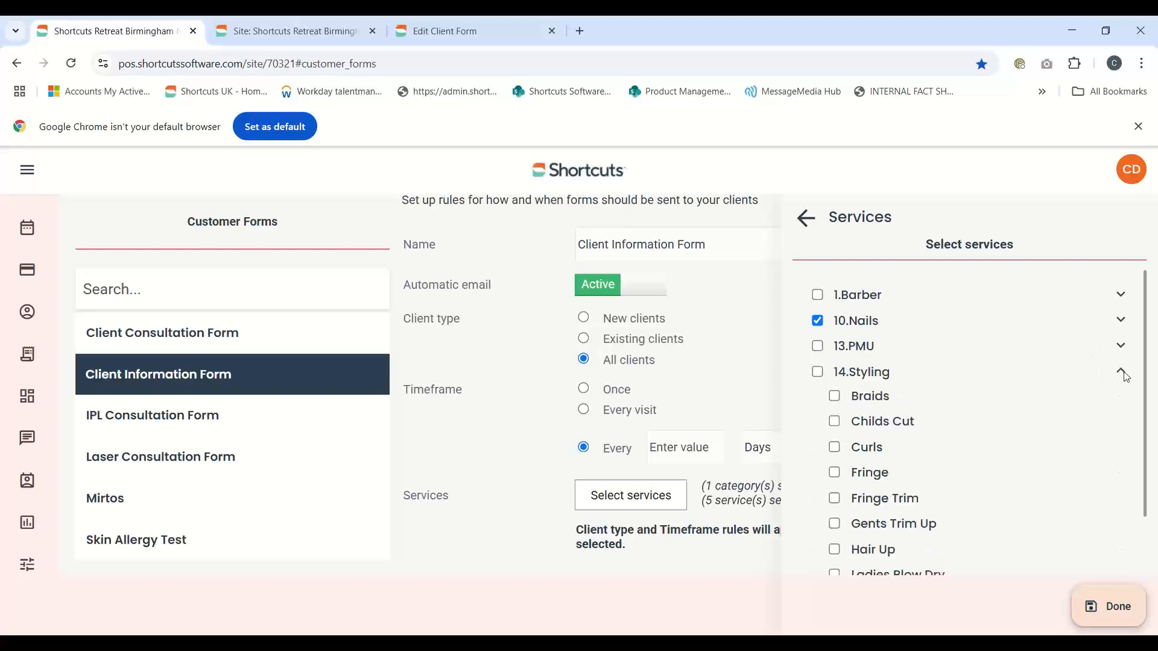
click(835, 396)
click(836, 447)
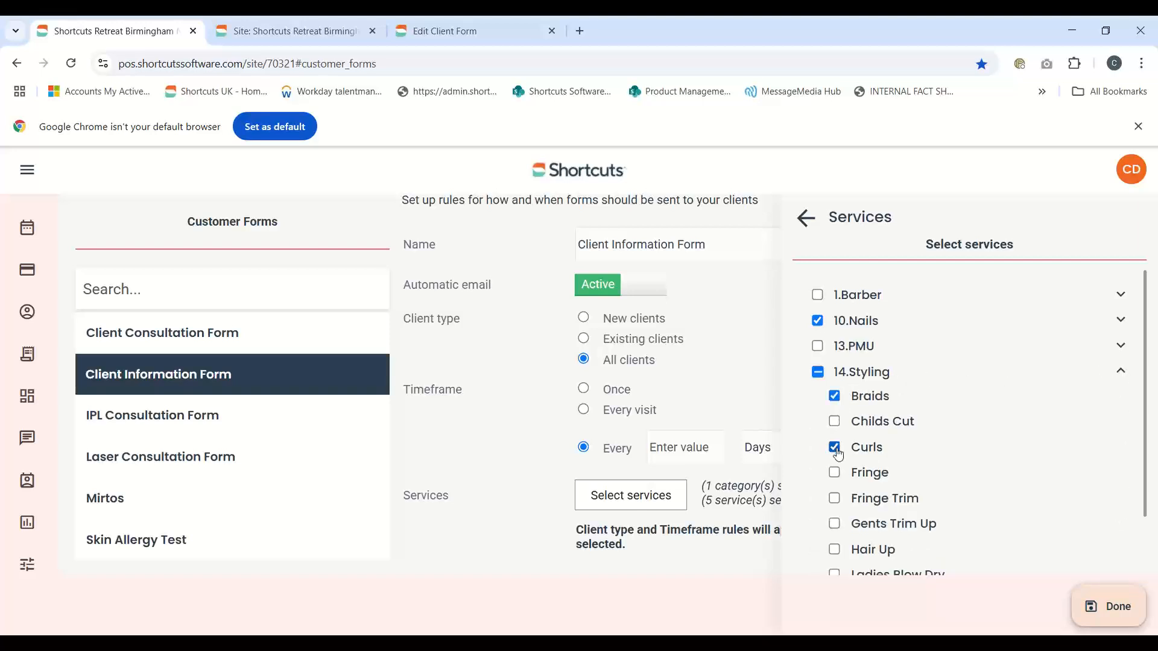
click(836, 524)
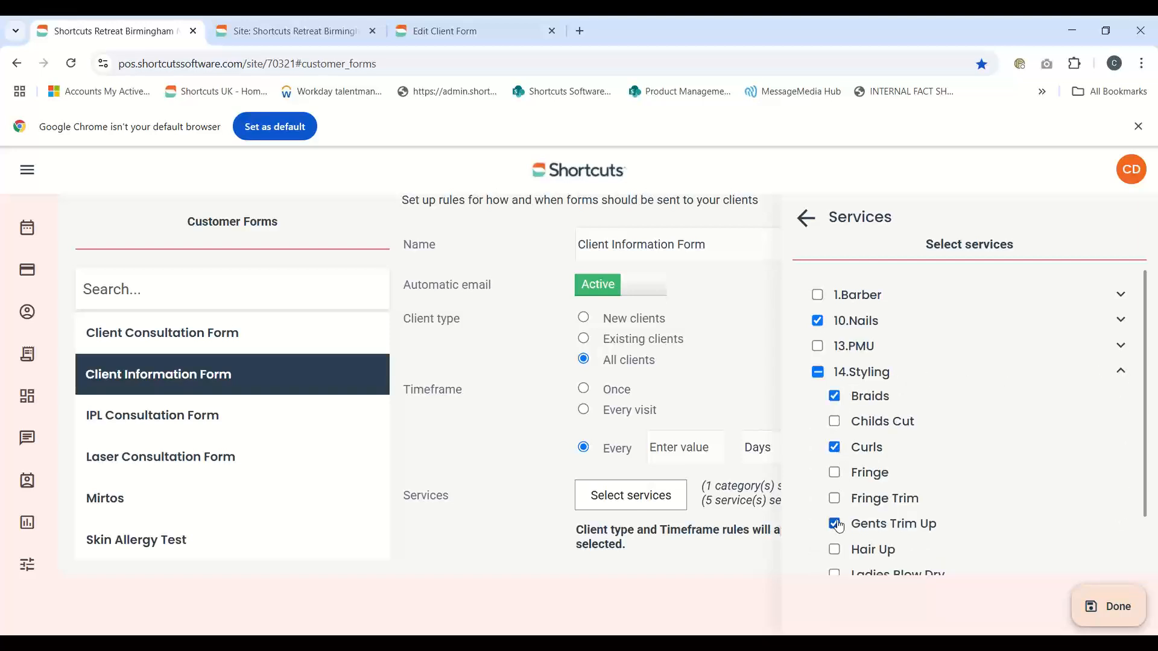
click(837, 574)
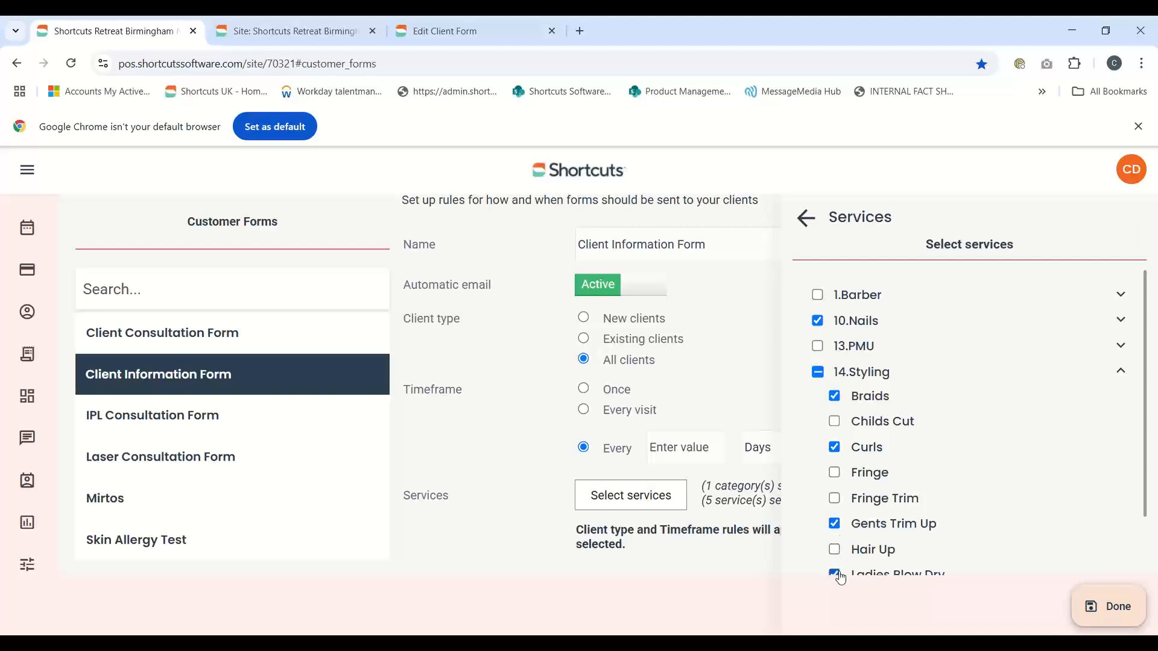
click(1102, 608)
click(1103, 608)
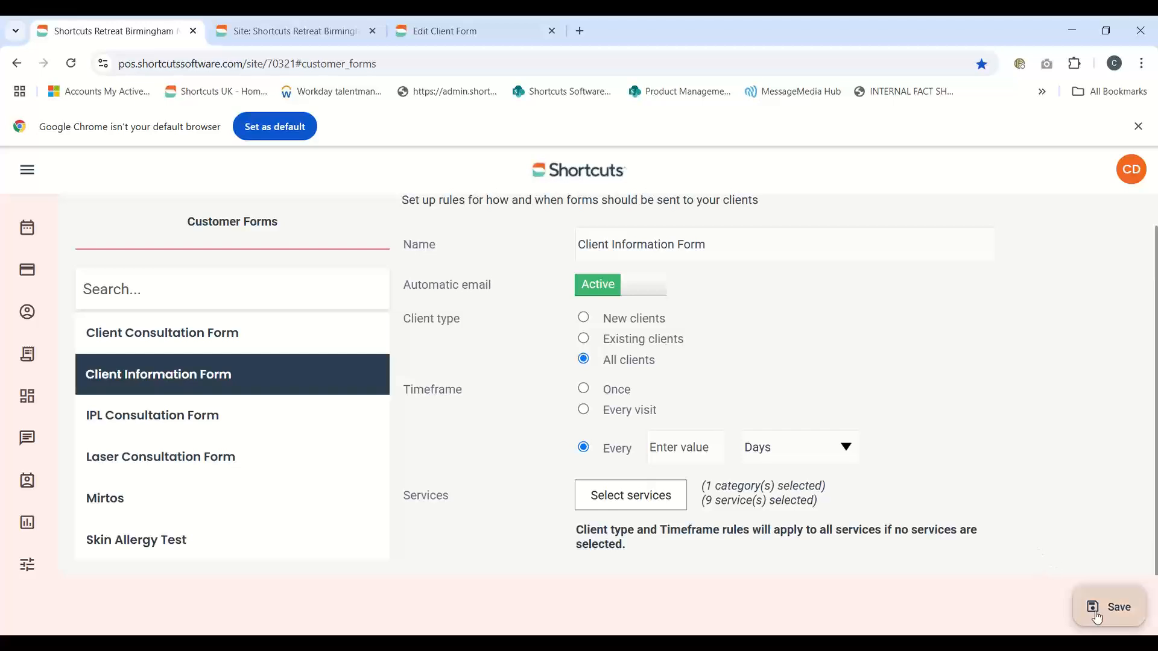
Step: Set the Client Information Form's timeframe to Every visit, save its email rules and dismiss the notice
click(804, 449)
click(584, 409)
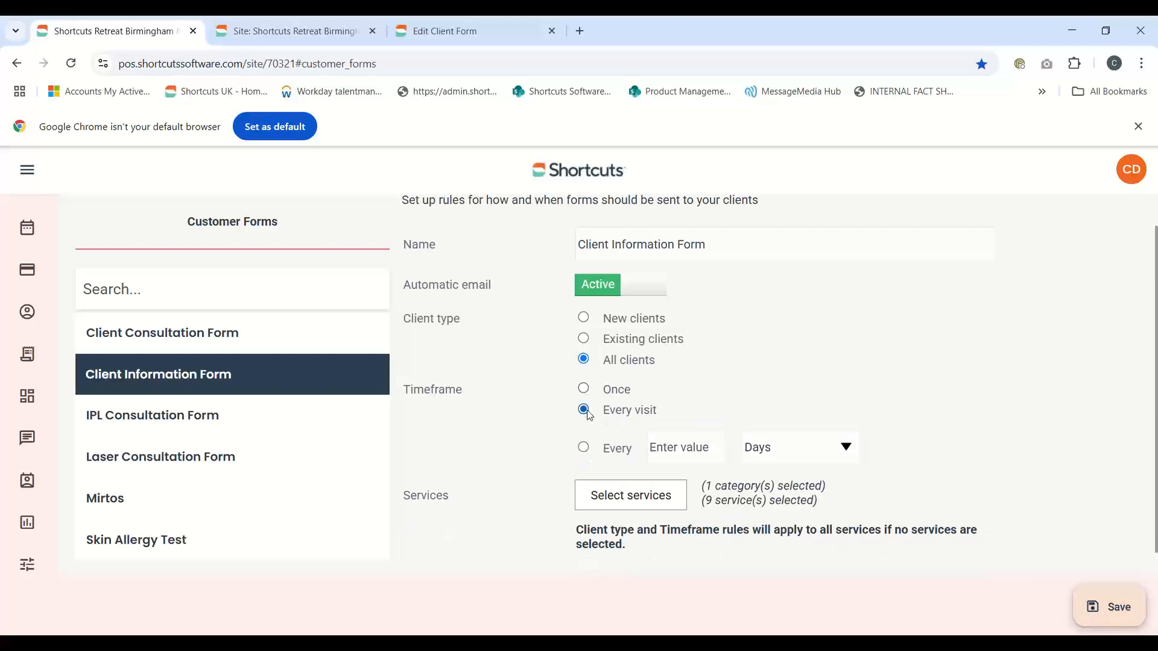
click(1085, 604)
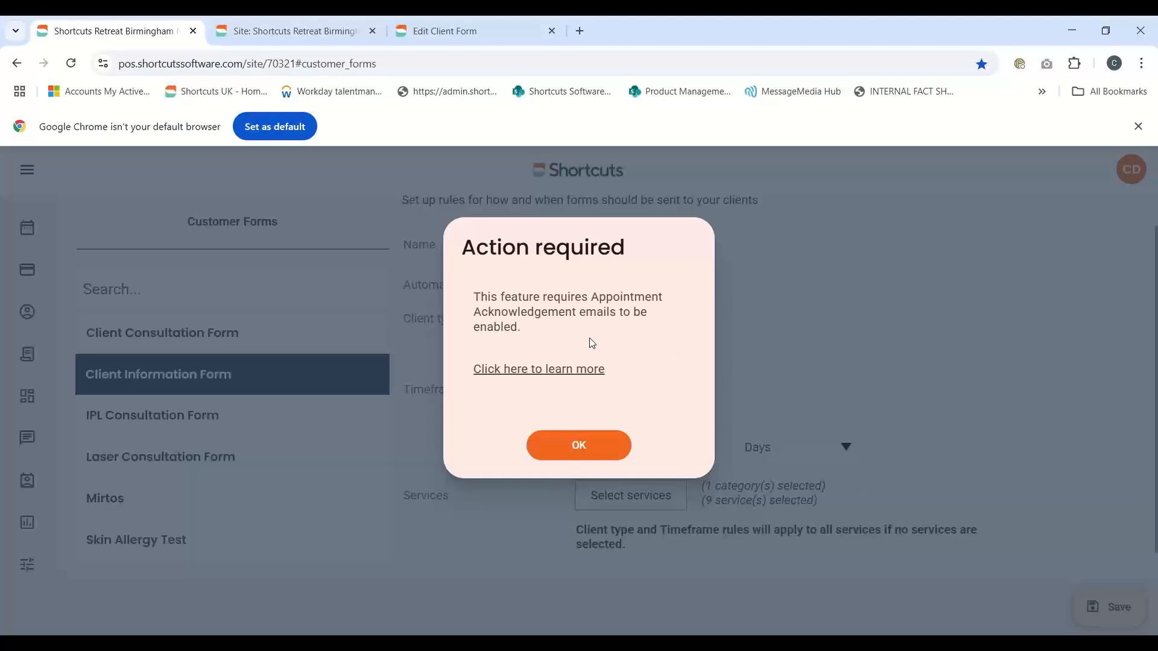
click(564, 455)
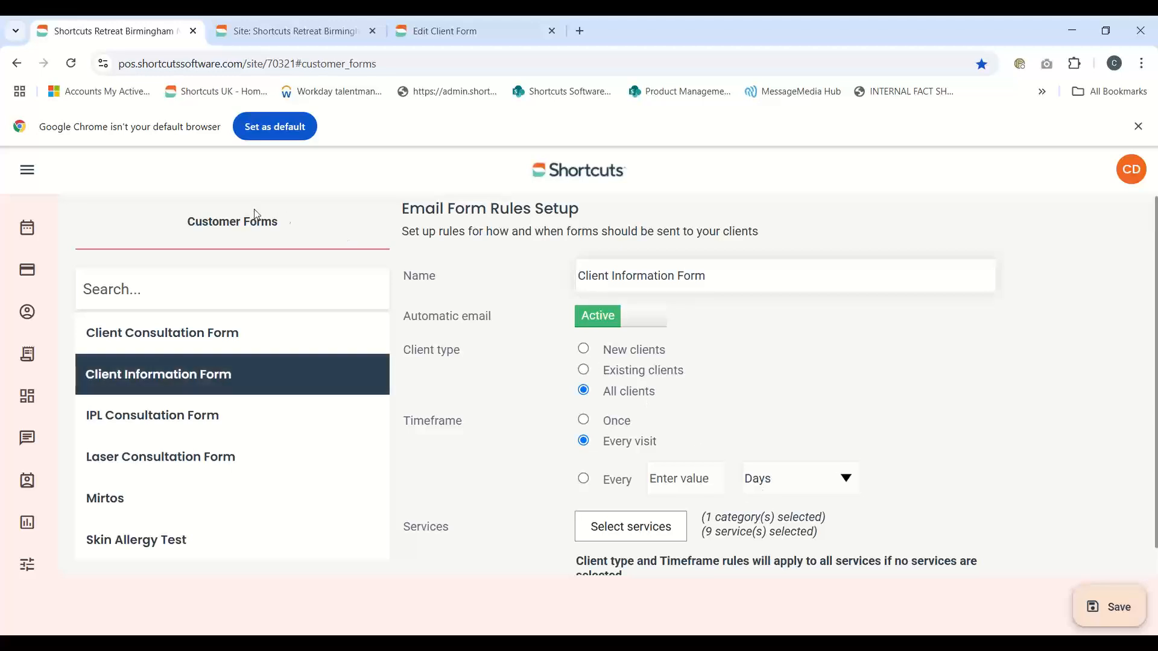
Step: Open the Appointment acknowledgement message from the marketing messages, activate its email campaign and close the message
click(30, 436)
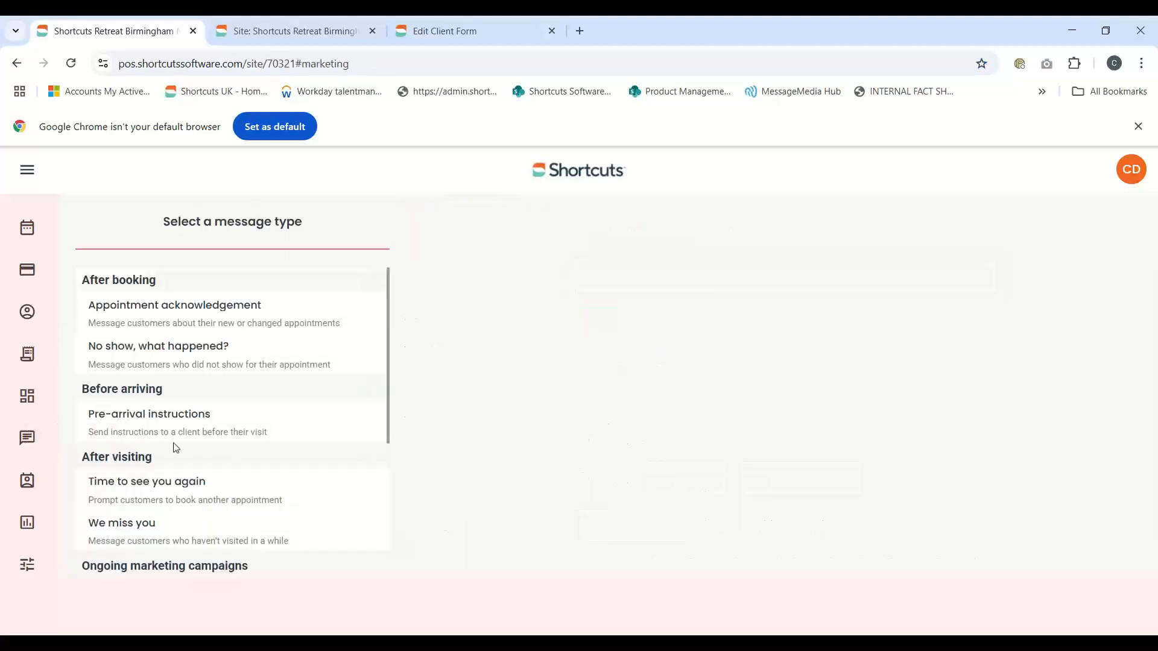
click(237, 318)
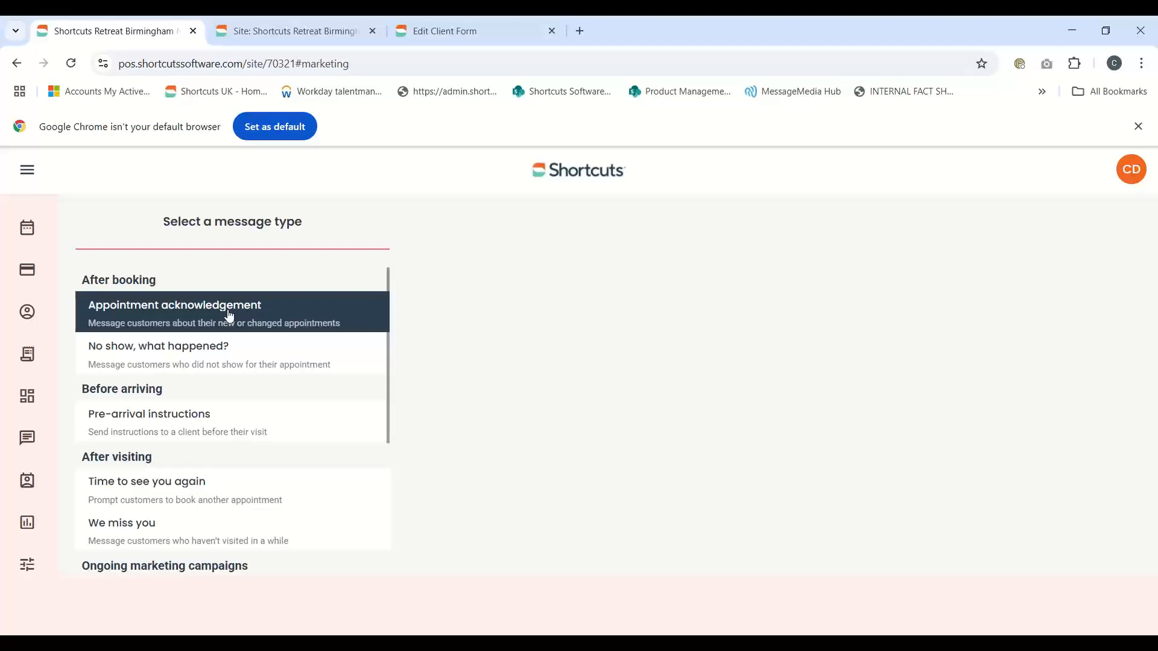
click(229, 310)
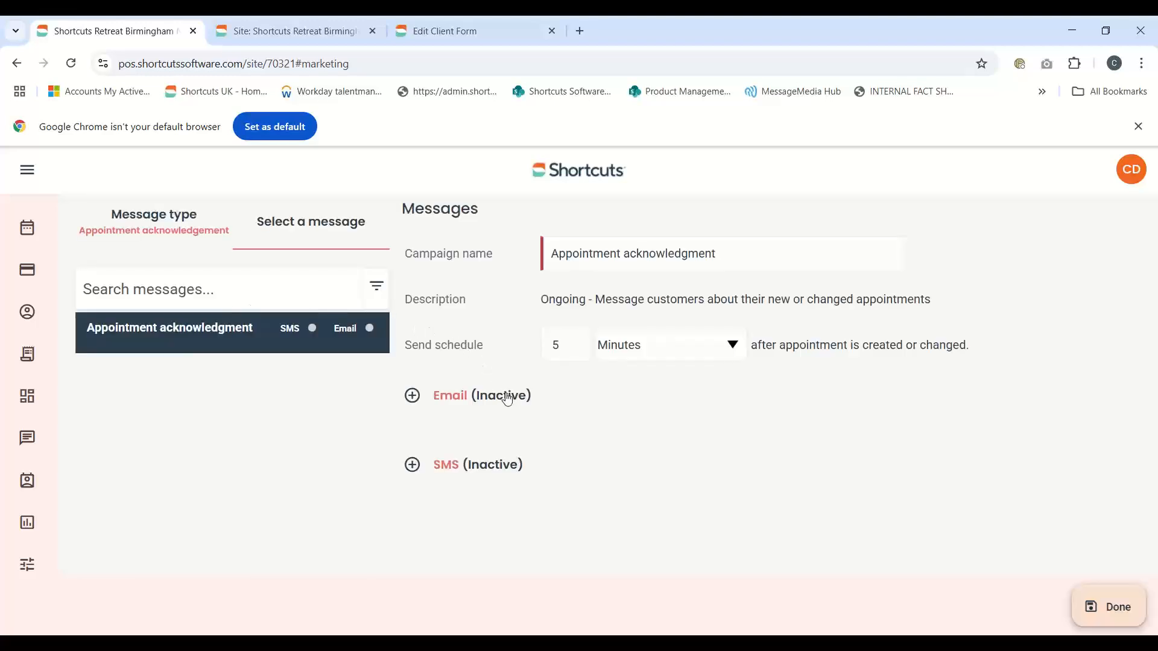
click(507, 400)
scroll(852, 380, down, 6)
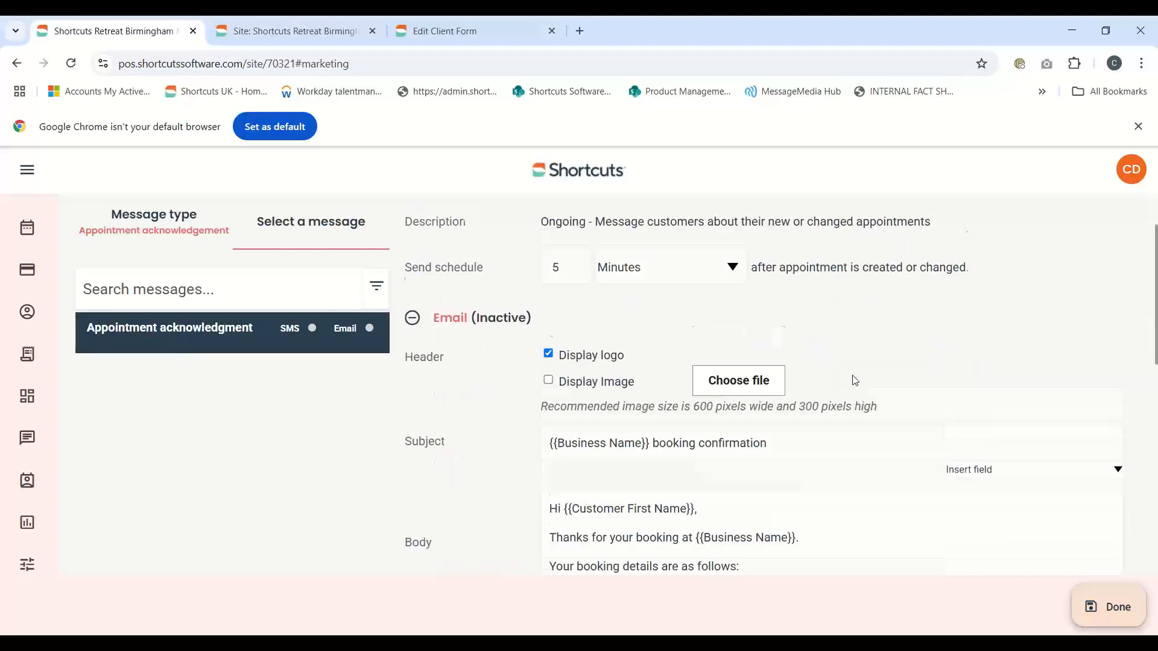
scroll(885, 369, down, 5)
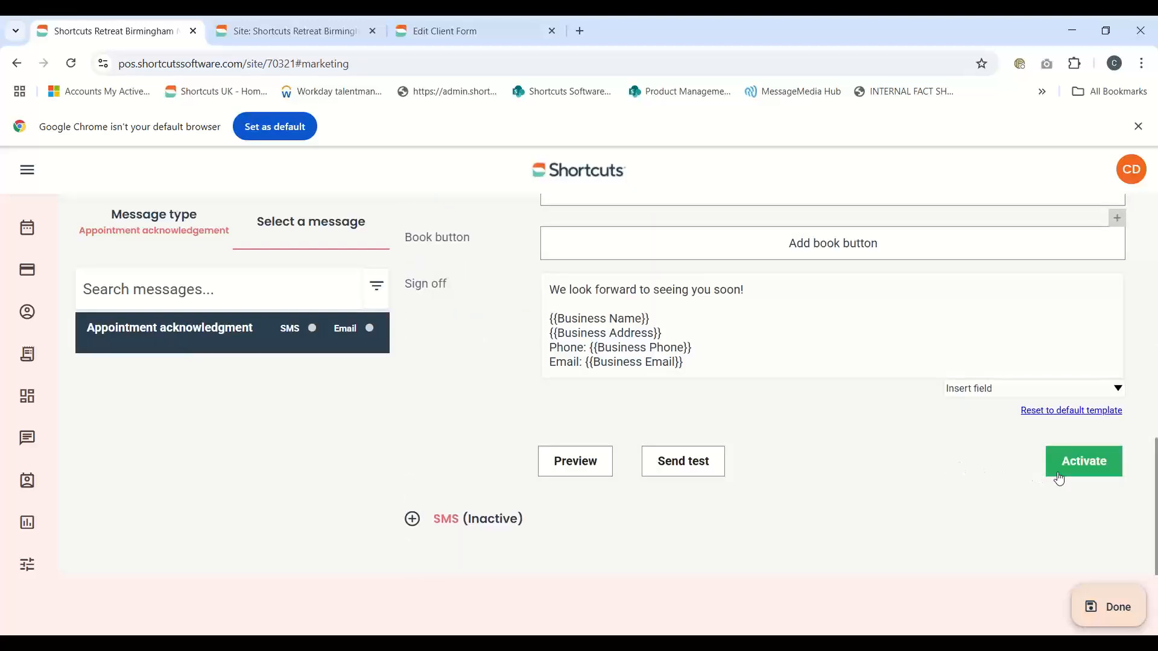
click(1077, 476)
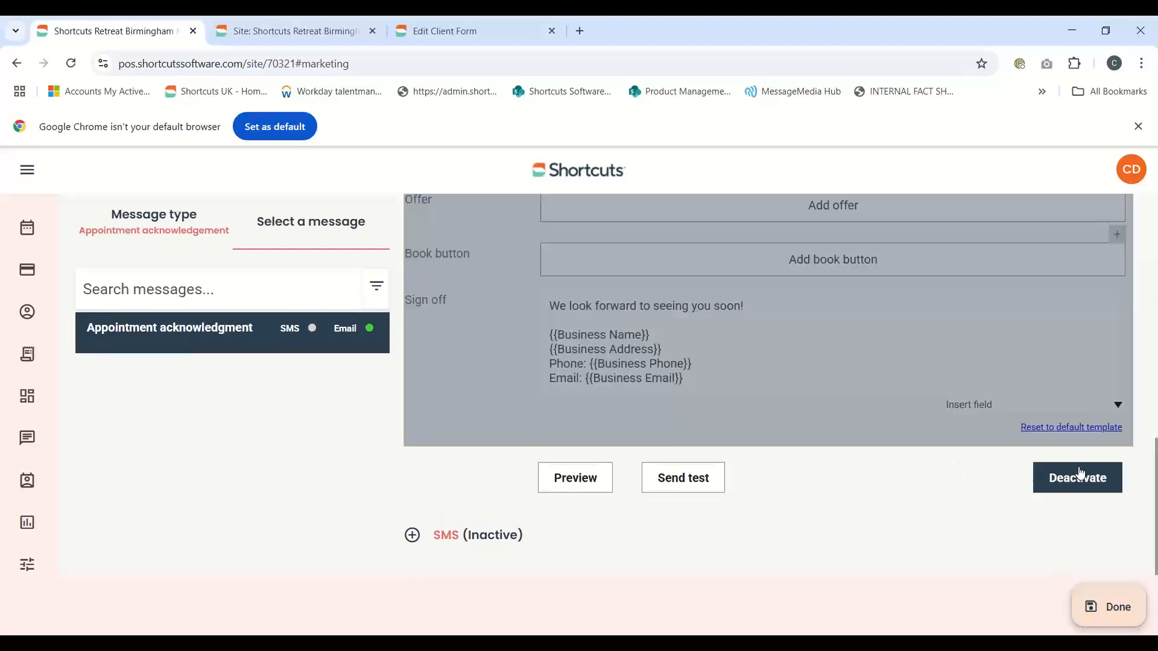
click(1097, 608)
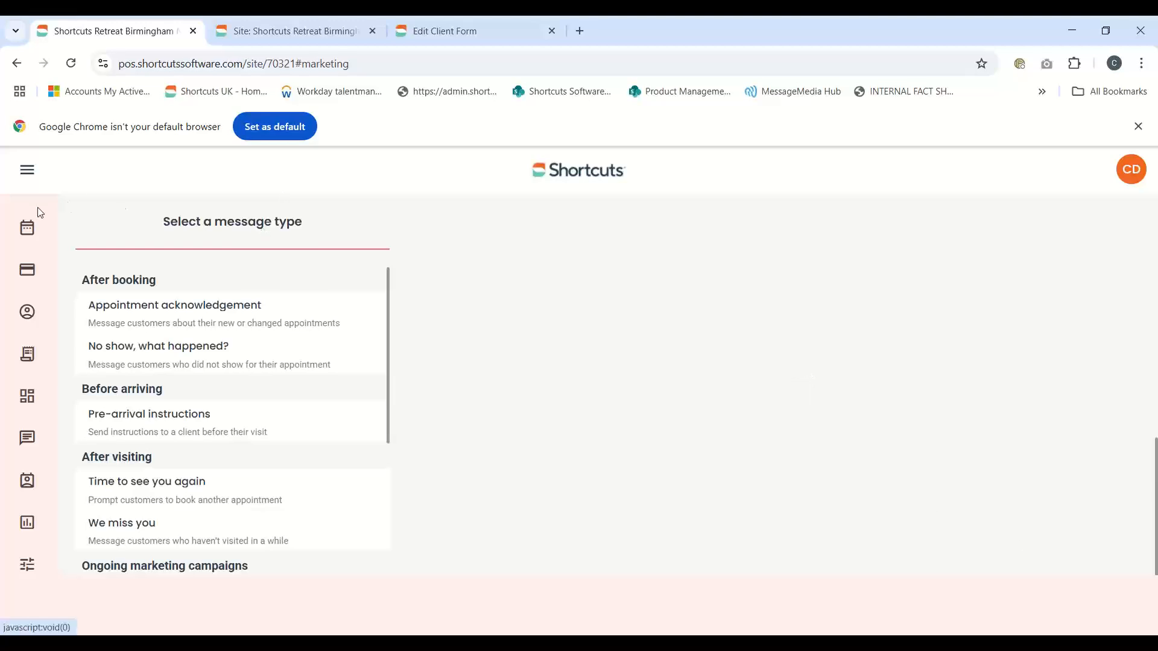
Step: Return to the appointment book, switch to the booking confirmation email in Outlook and open its Client Consultation Form link
click(31, 236)
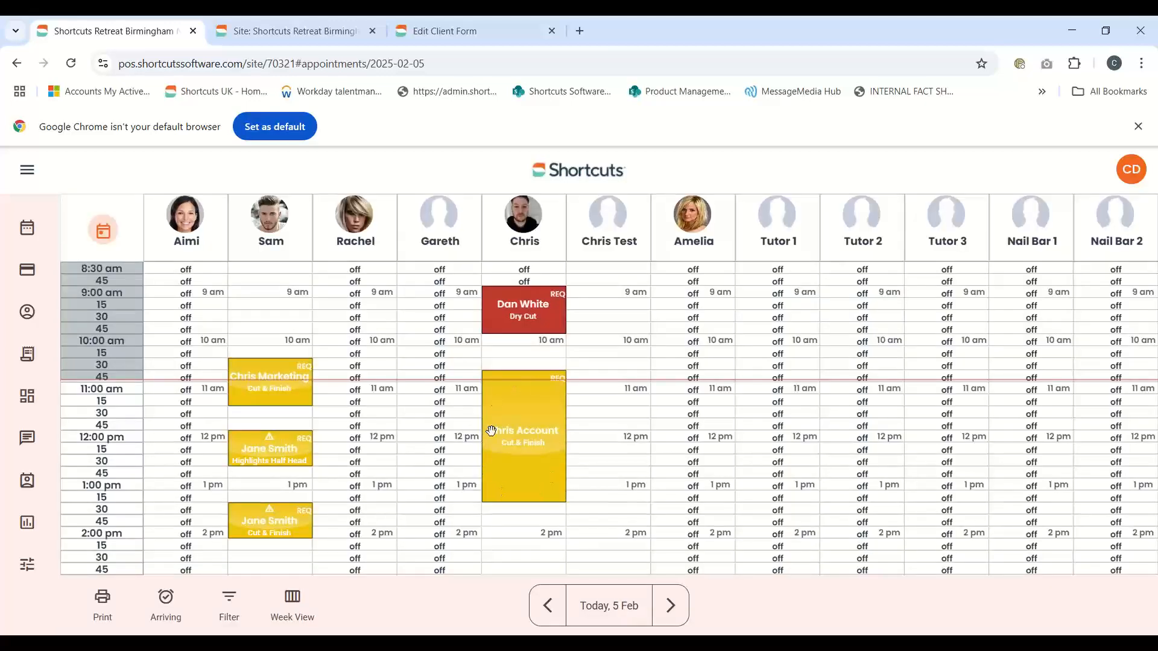
click(513, 403)
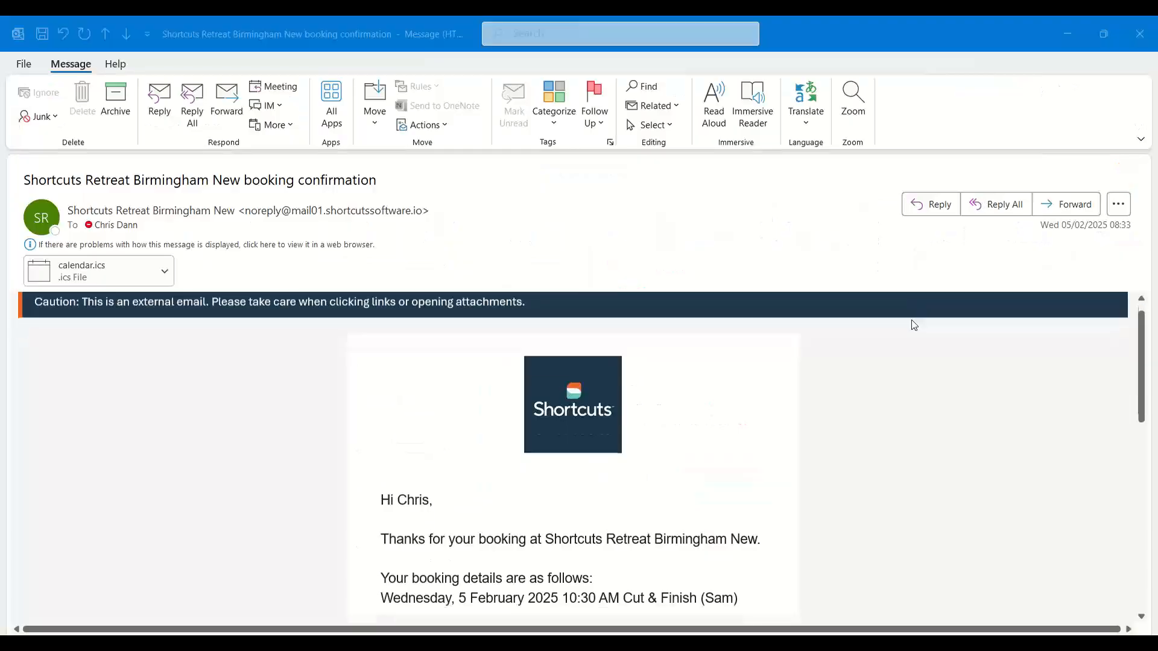
scroll(816, 301, down, 5)
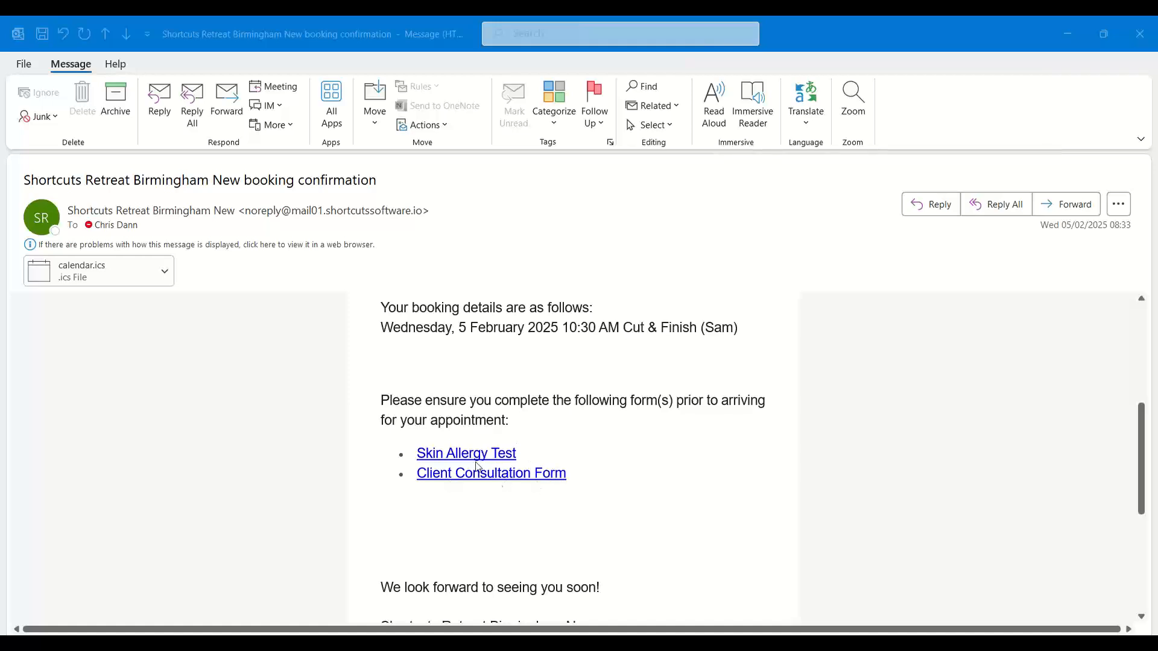
click(533, 479)
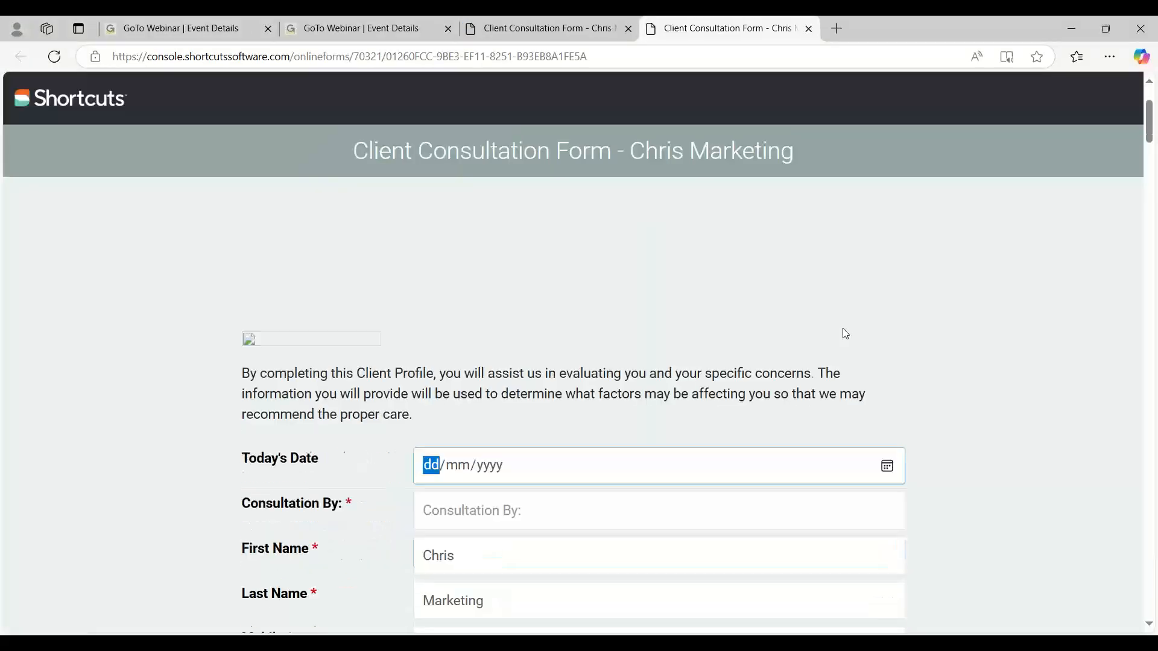
Step: Look through the Client Consultation Form's personal details, lifestyle questions and weekly food frequency fields
scroll(845, 333, down, 8)
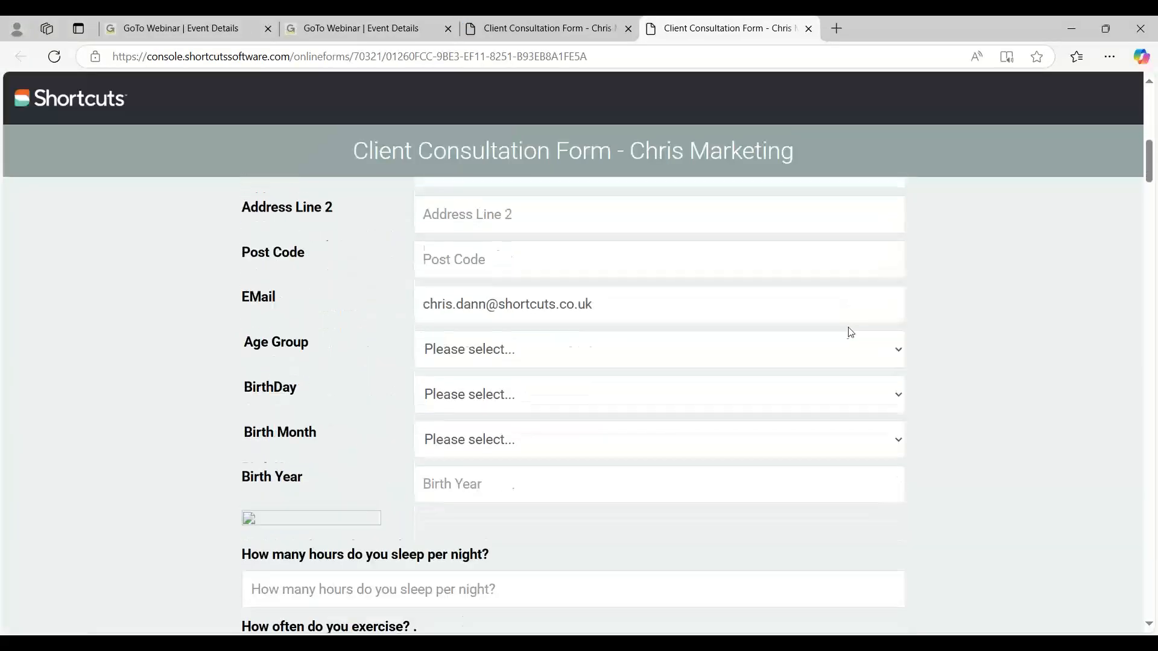
scroll(850, 332, up, 1)
scroll(851, 332, down, 8)
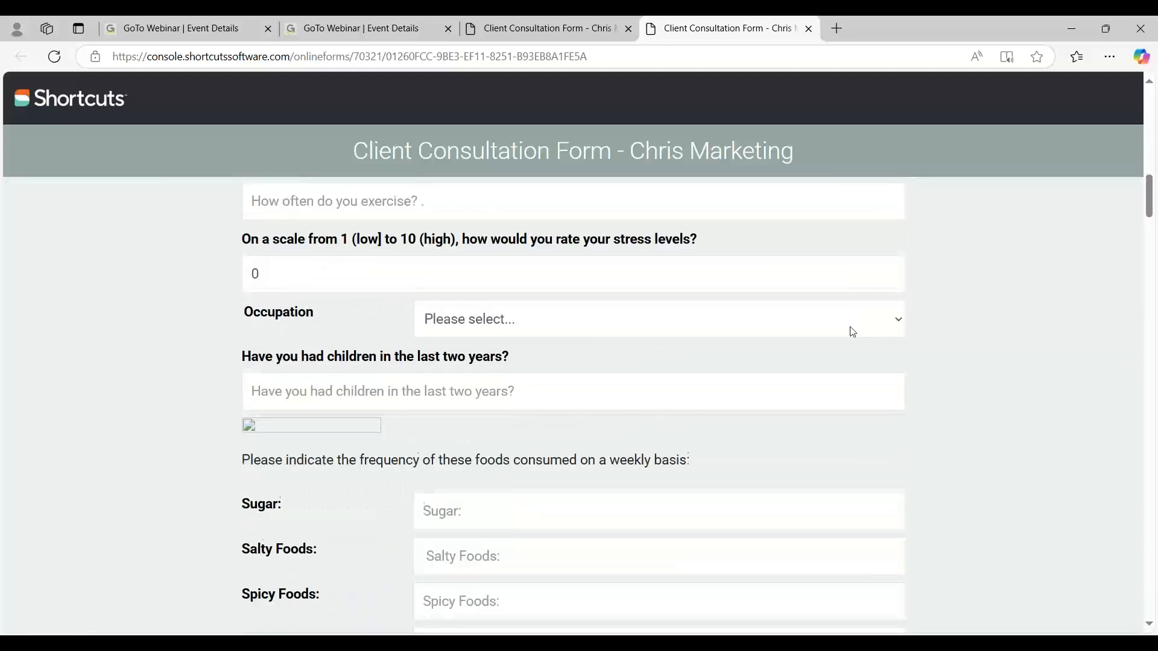
scroll(852, 332, down, 10)
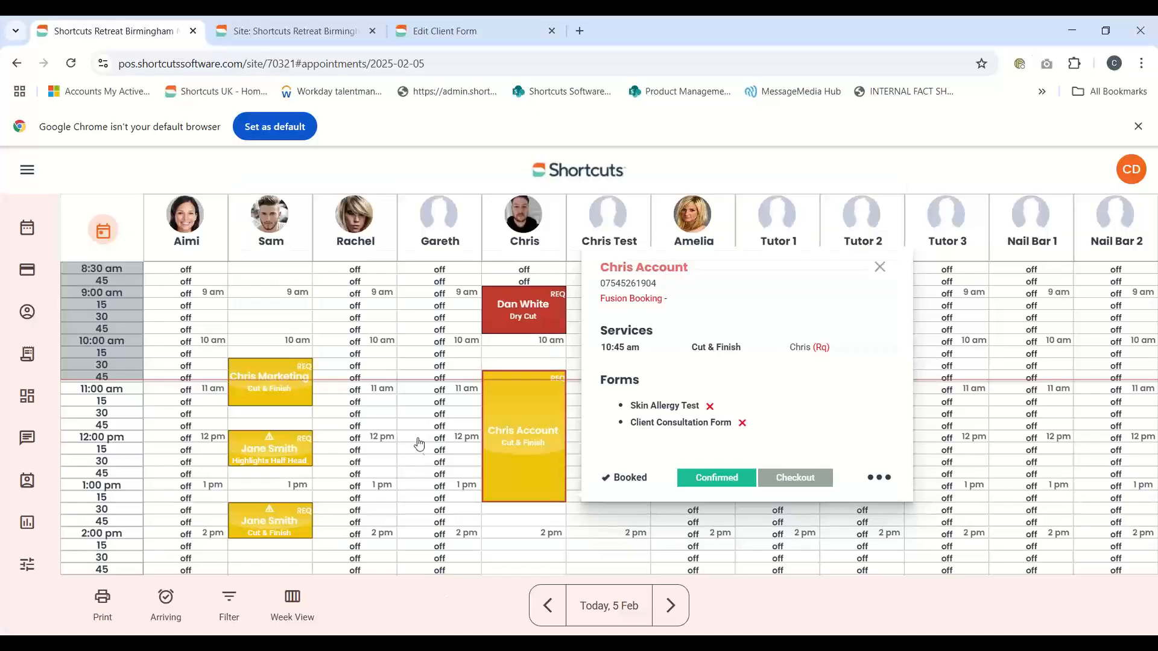
Step: Open the 10:30 am Cut & Finish appointment in the appointment book and review the client's Skin Allergy Test form through to the signature
click(879, 269)
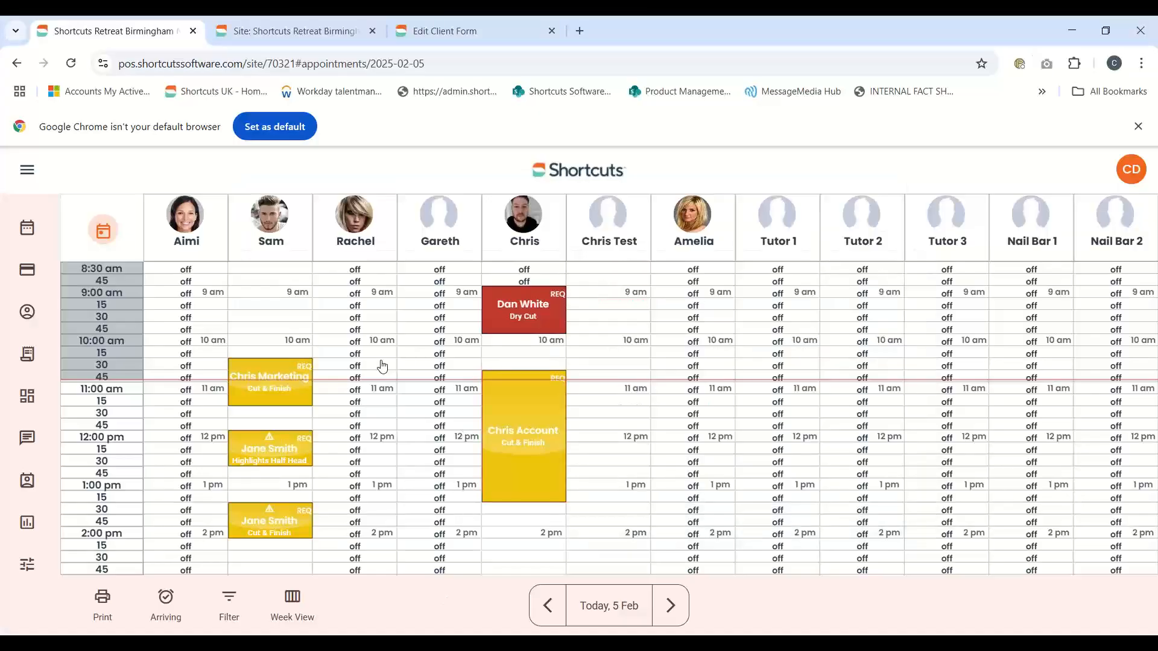
click(274, 376)
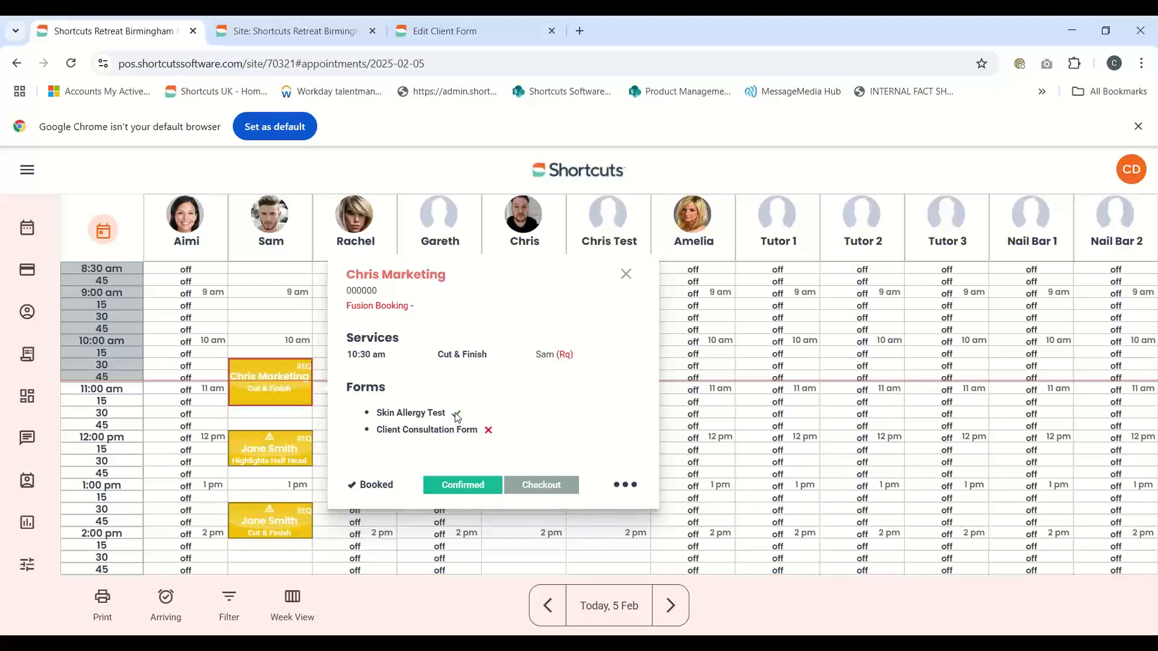
click(416, 417)
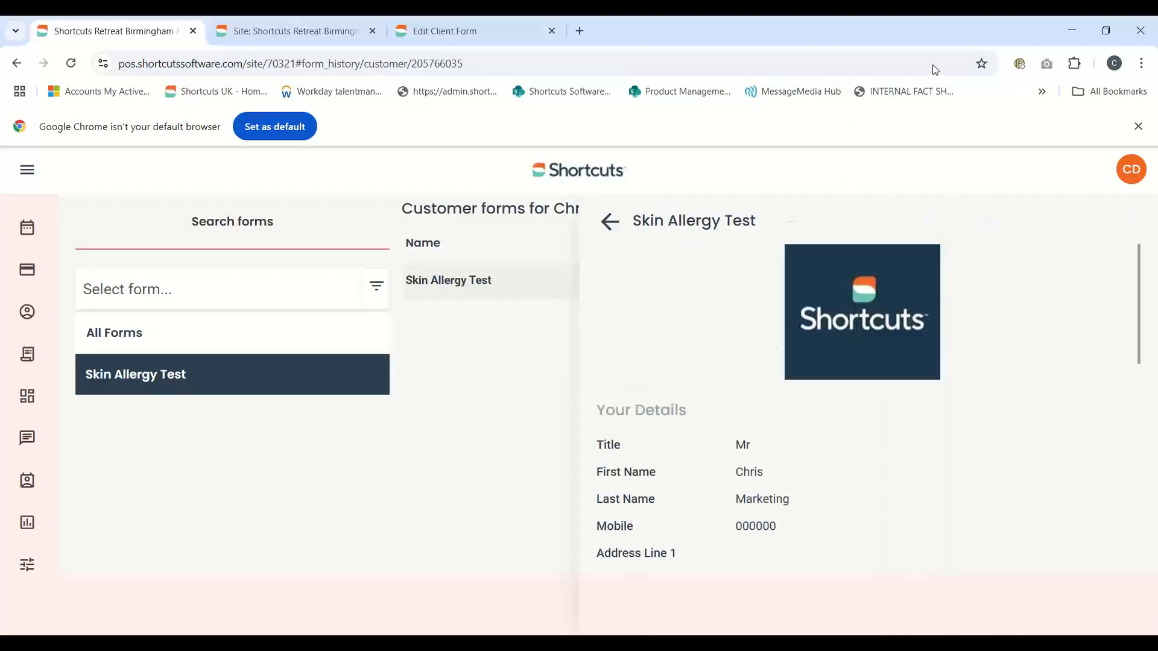
scroll(775, 422, down, 7)
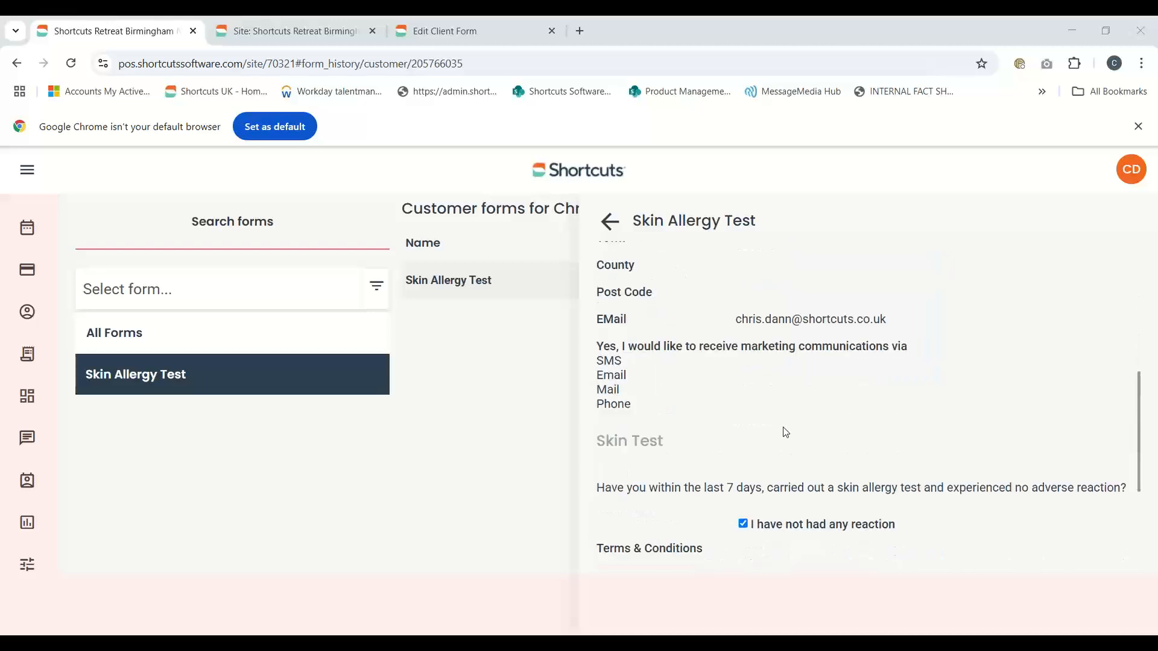
scroll(792, 453, down, 2)
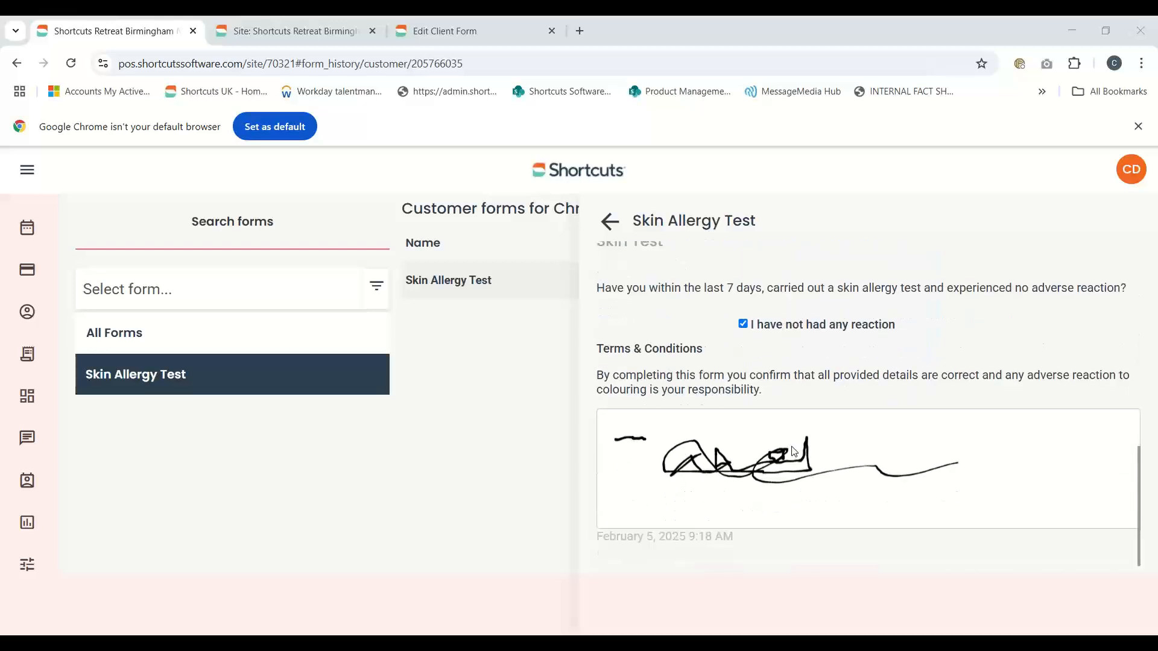
scroll(794, 451, up, 9)
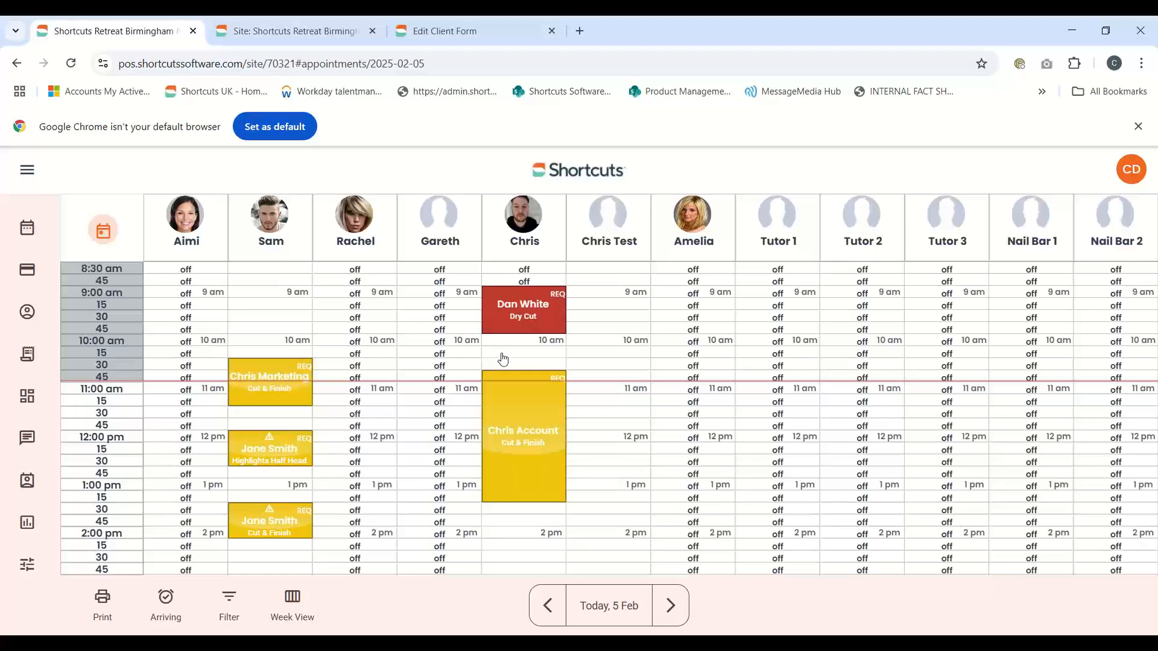
Step: Reopen the 10:30 am Cut & Finish appointment, check its further actions and form statuses, and close it
click(260, 373)
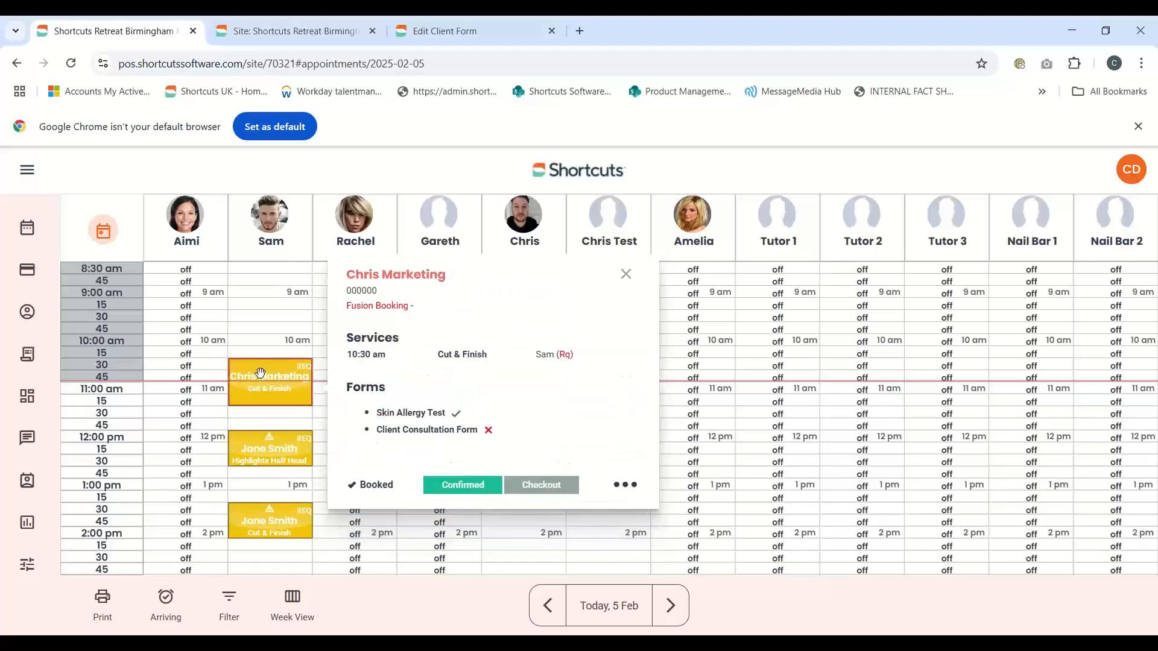
click(627, 488)
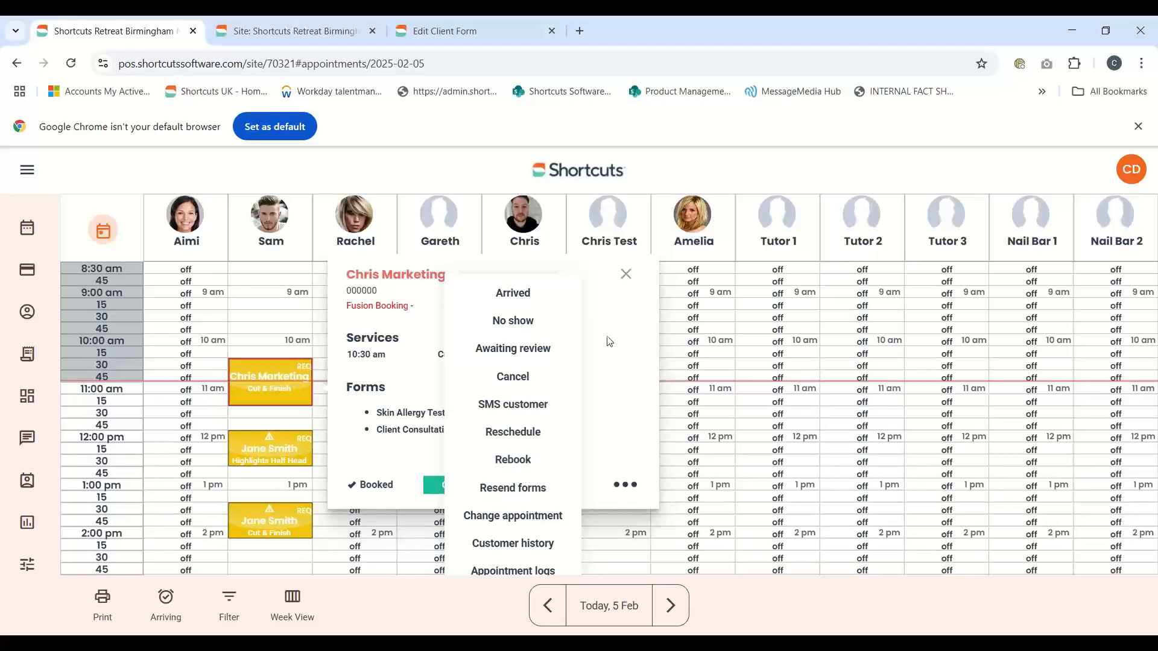
click(626, 274)
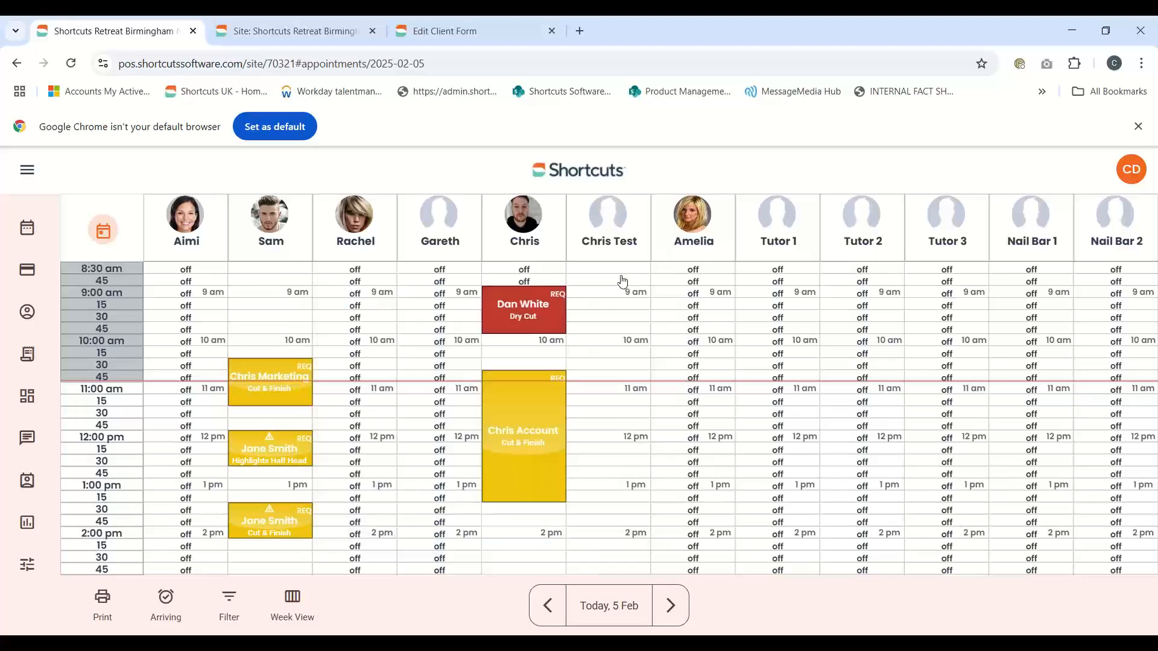
click(263, 371)
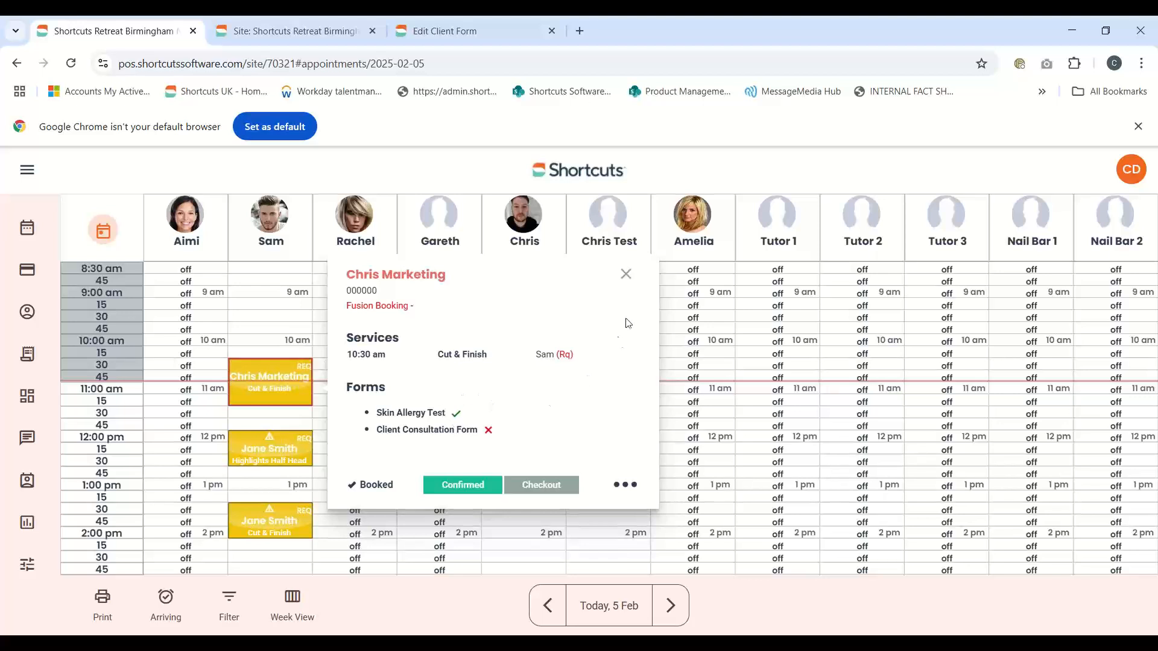
click(626, 273)
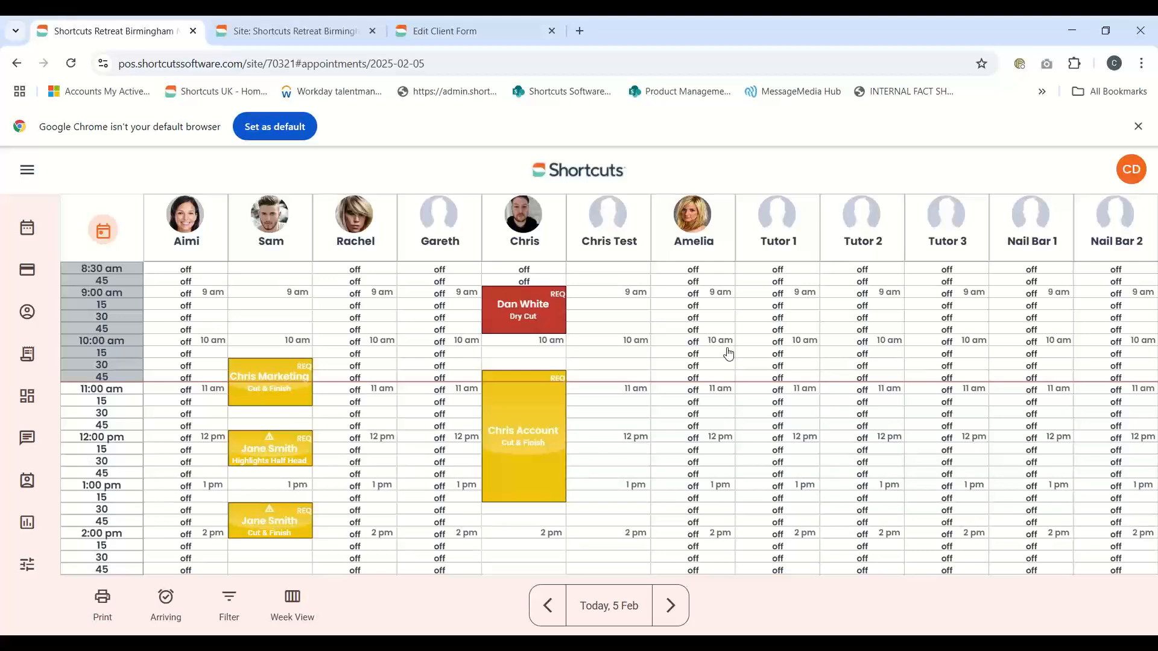
Step: Start an SMS to the client of the 10:45 am Cut & Finish appointment
click(506, 397)
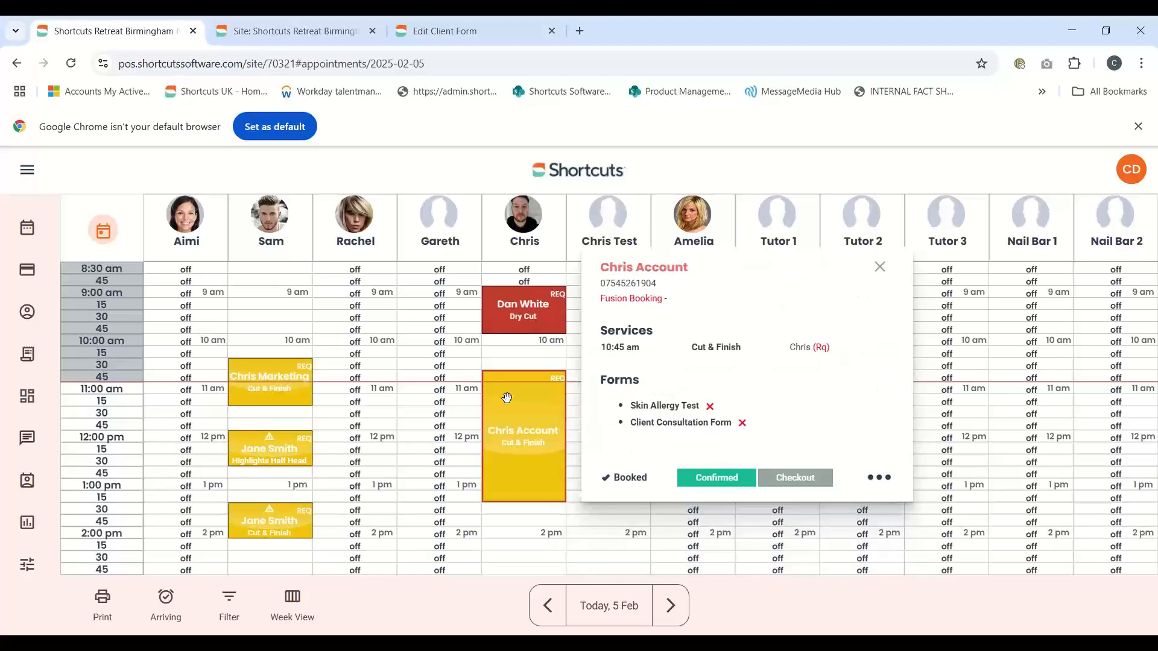
click(885, 479)
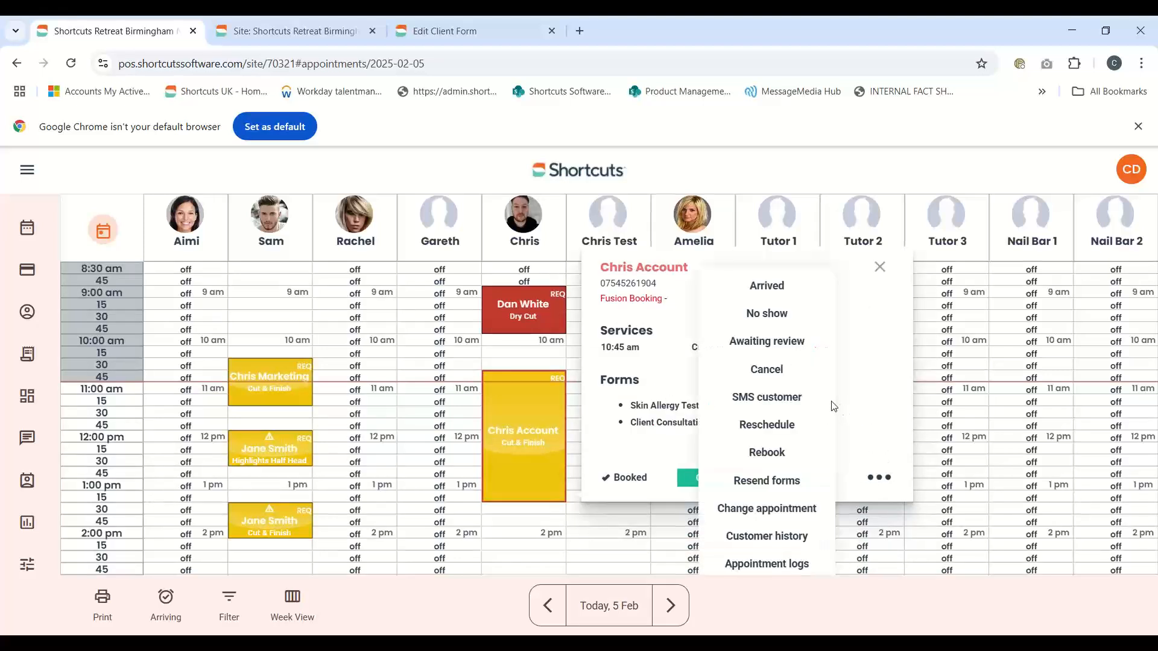
click(803, 400)
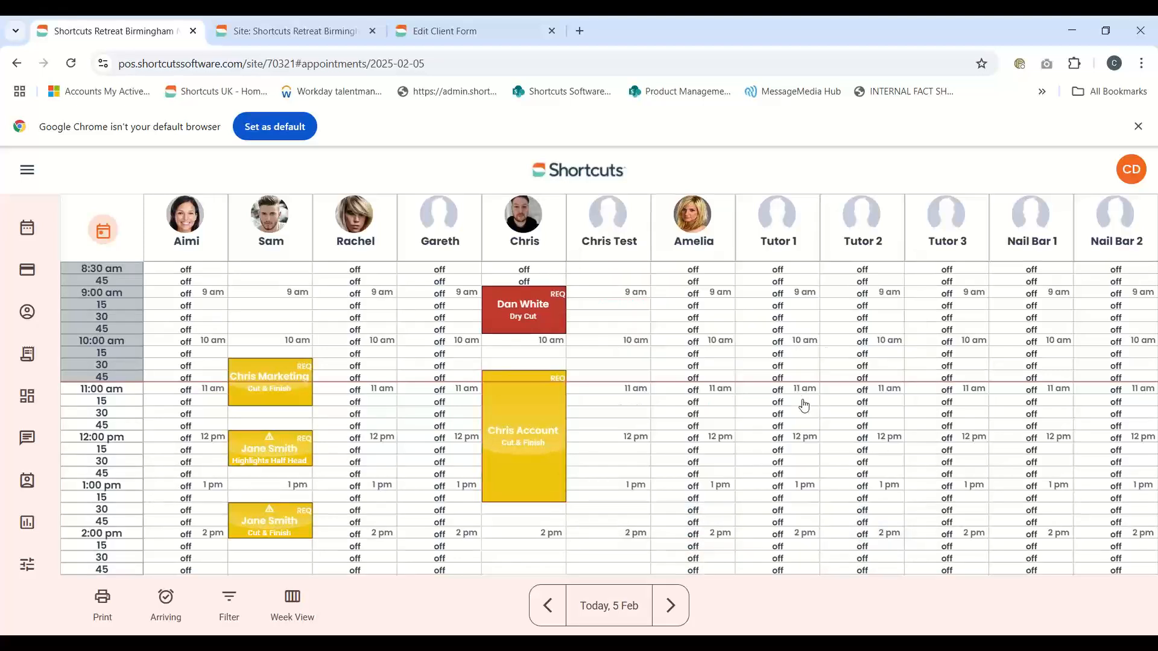
click(792, 420)
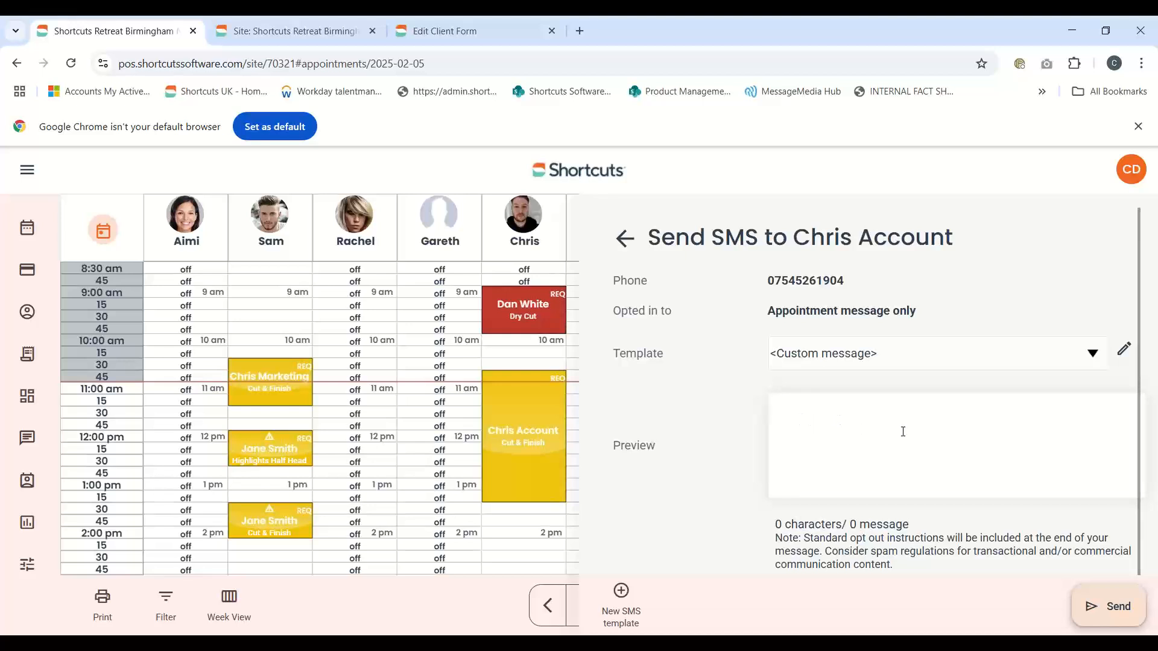
Step: Preview the "Please come to the front desk" SMS template's text and return the template to <Custom message>
click(1095, 352)
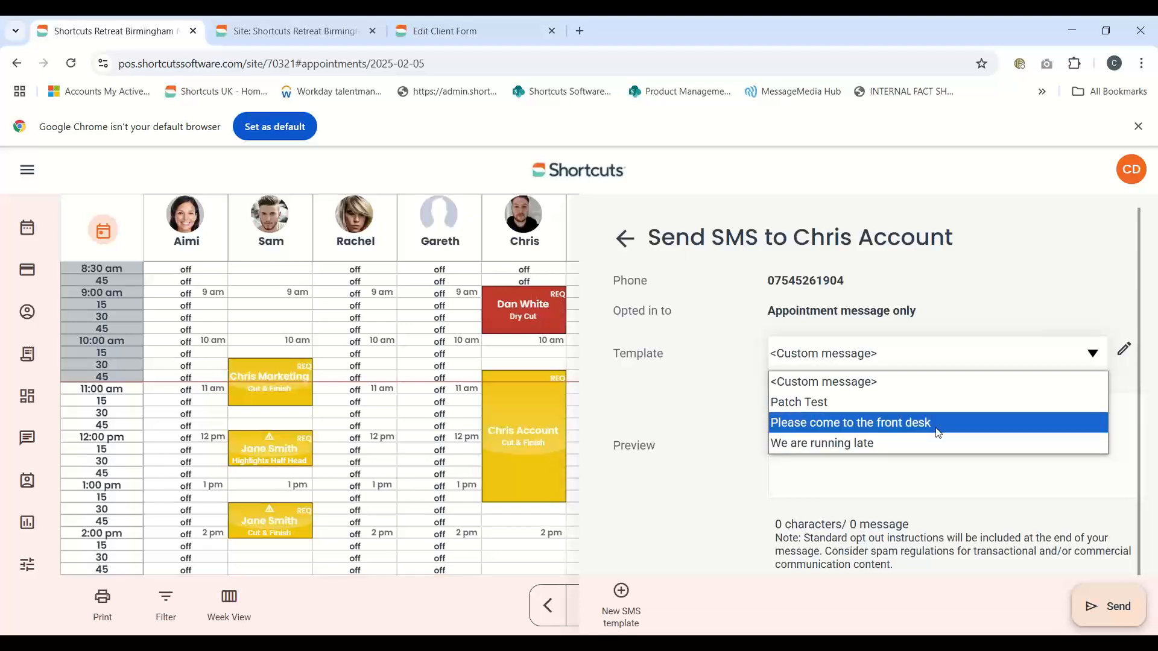
click(913, 425)
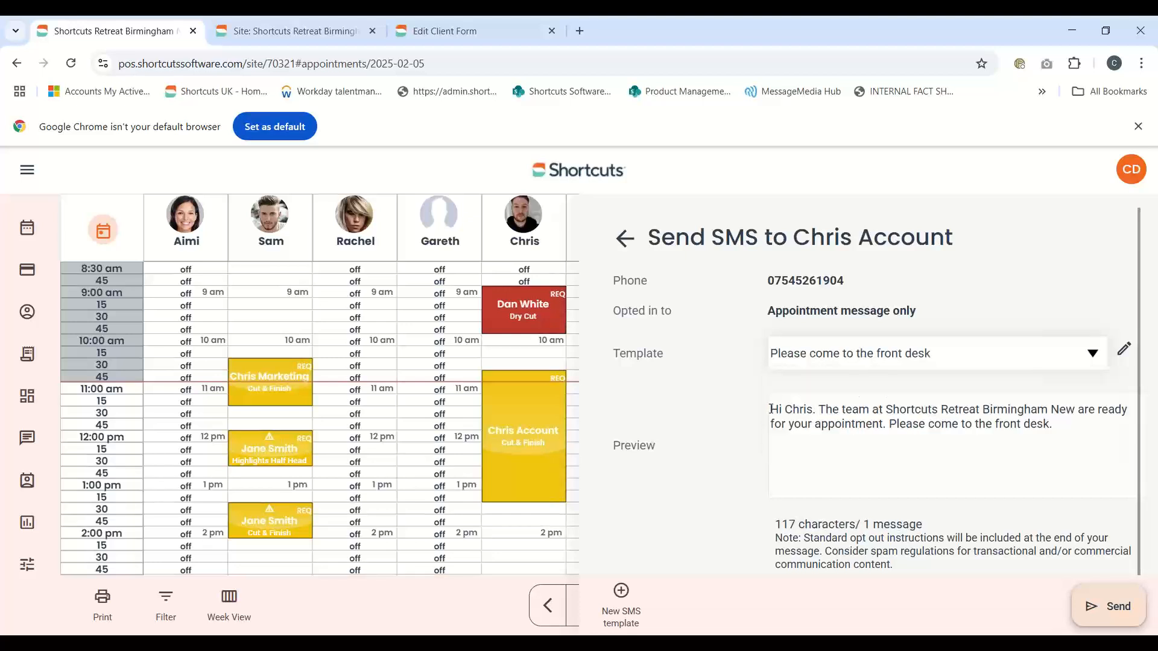
drag(770, 409, 1064, 425)
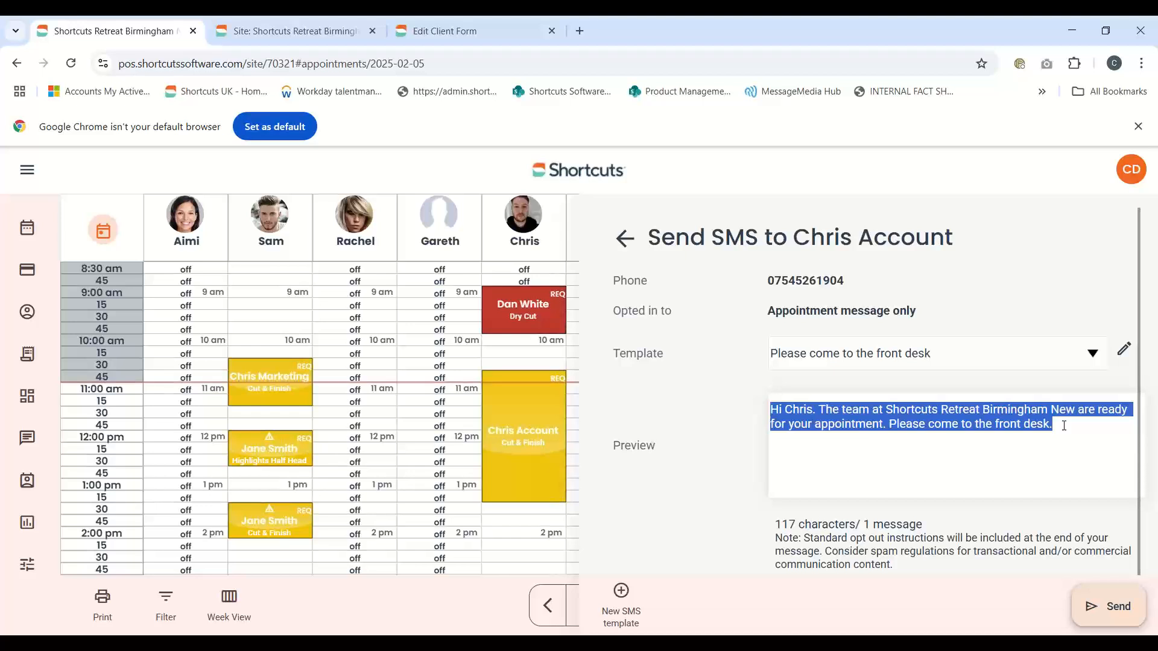
click(1091, 354)
click(890, 381)
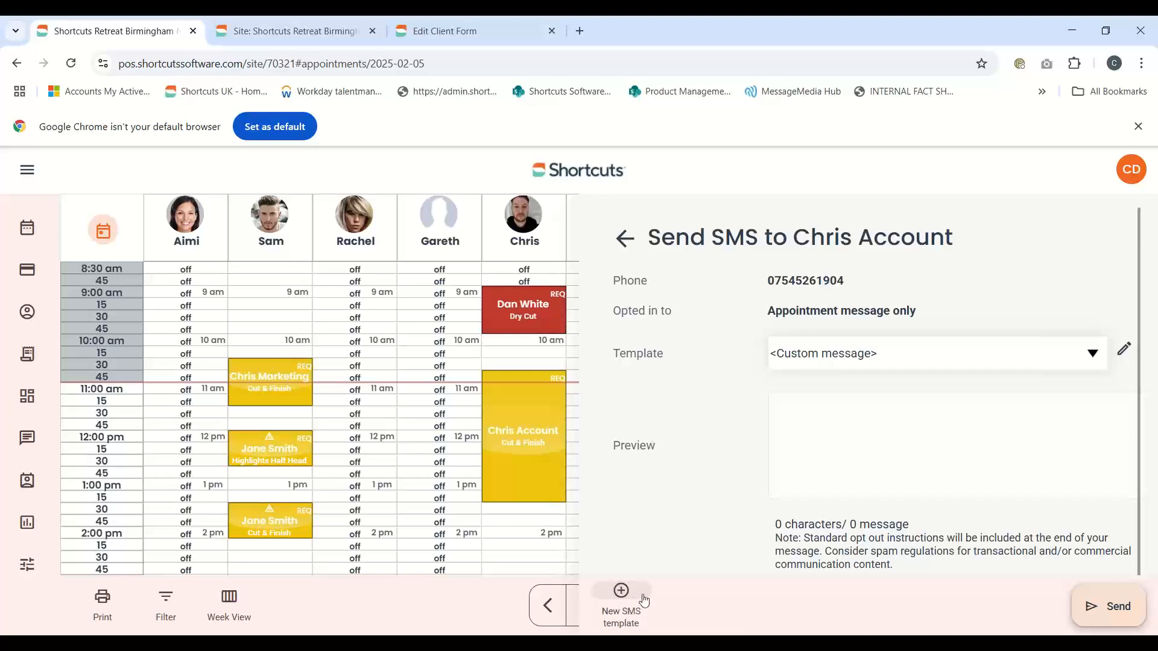
Step: Start a new SMS template and name it "Open Toe Shoes"
click(624, 595)
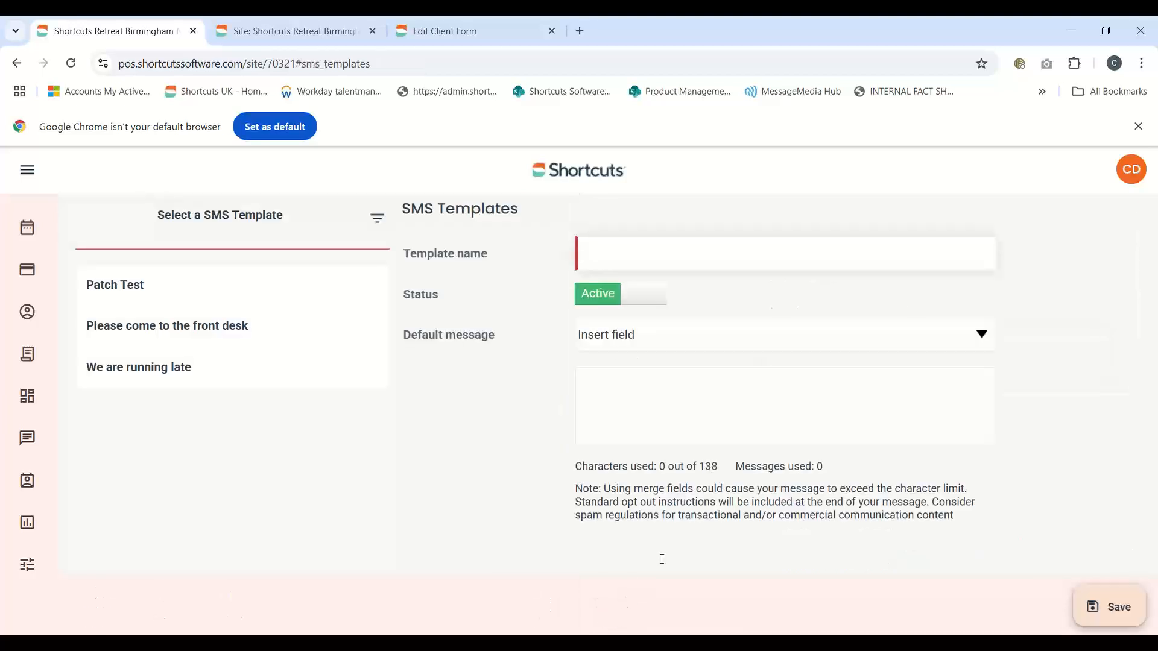
click(622, 247)
text(Open Toe Shoes)
Step: Enter the default message "Hi {{Customer First Name}} Please remember to bring open toe shoes to your appt." with the inserted name field and save the template
click(604, 381)
text(Hi)
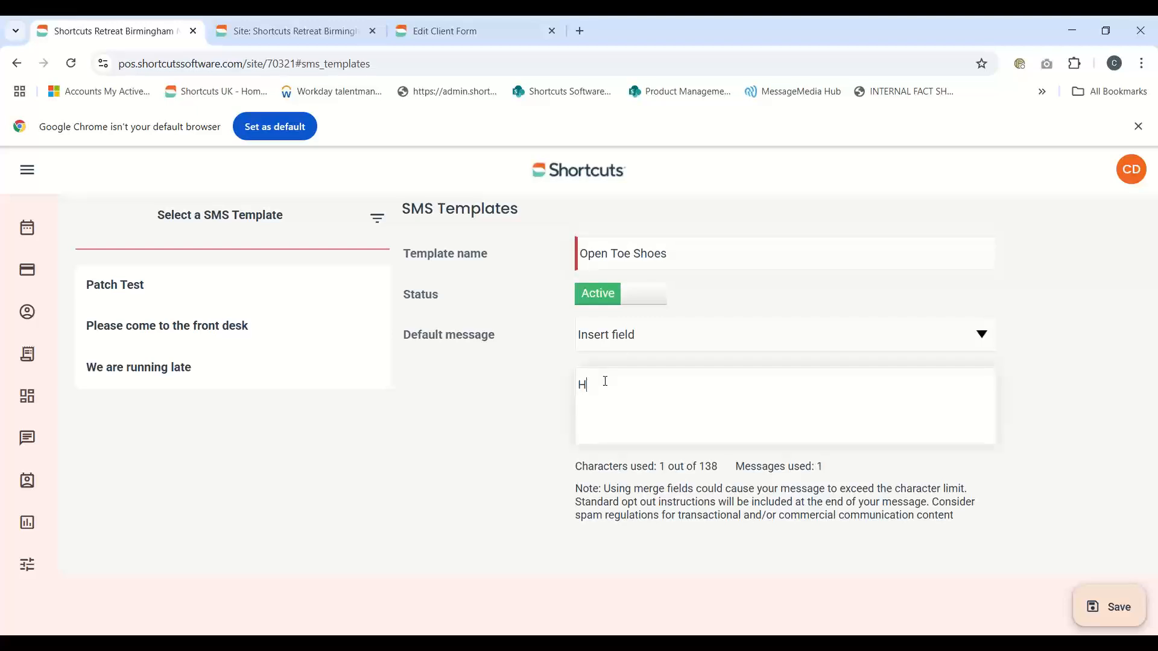
click(979, 336)
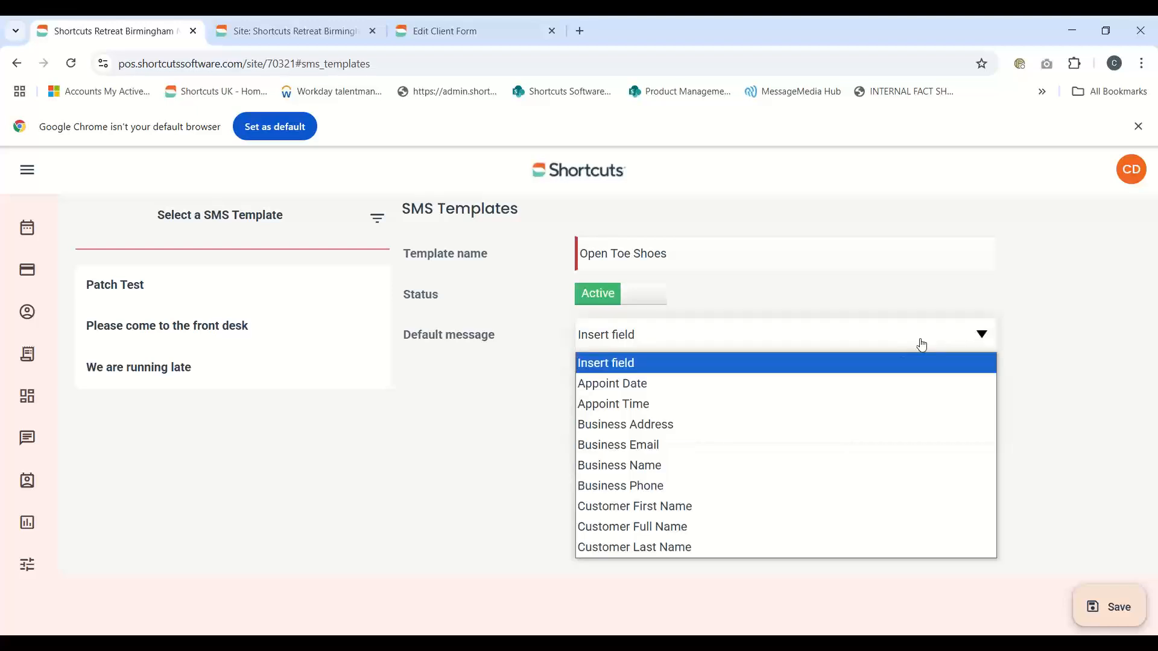
click(673, 505)
text(Please r)
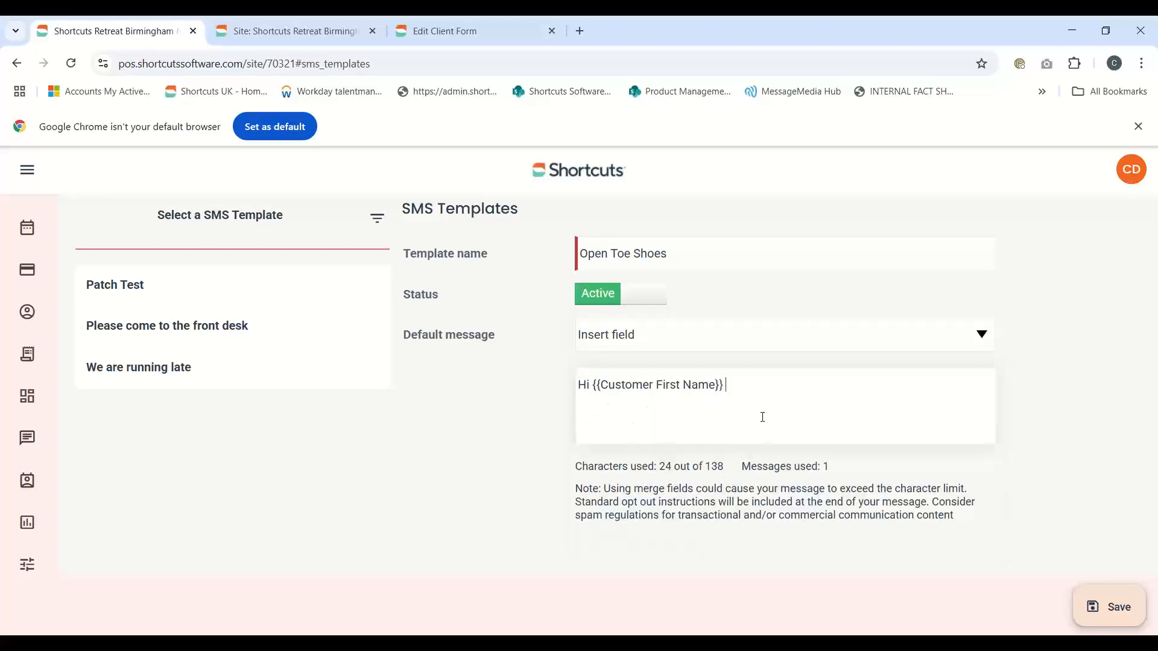
text(emember to bring )
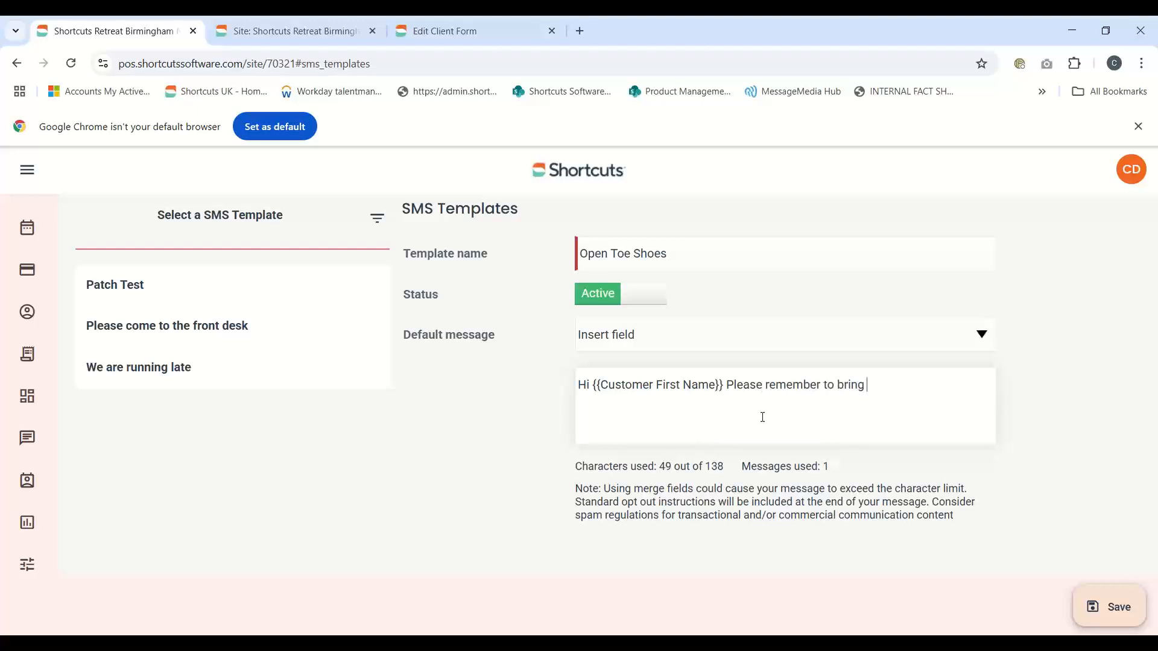
text(open toe shoes to y)
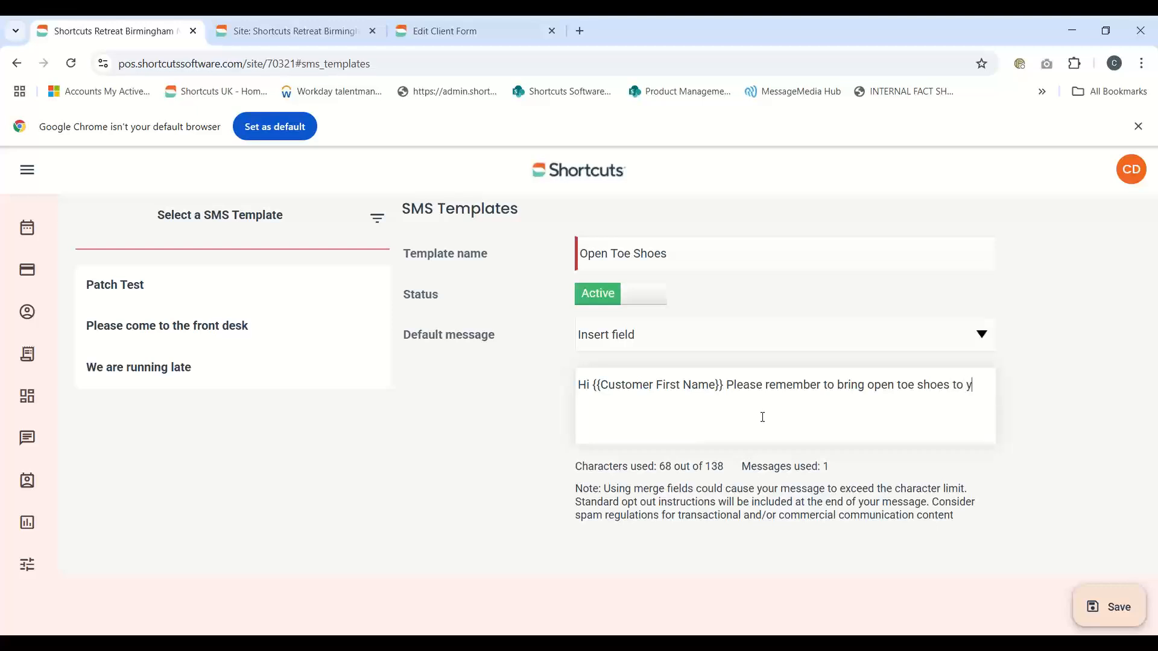
text(our appt.)
drag(604, 400, 575, 386)
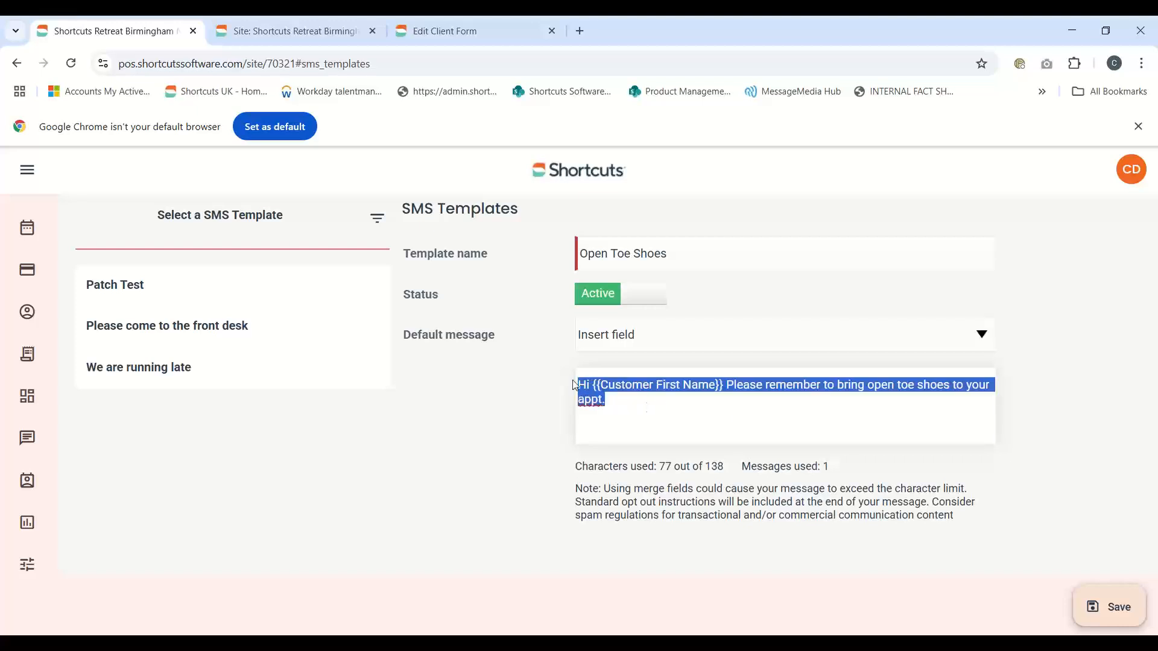
click(1097, 603)
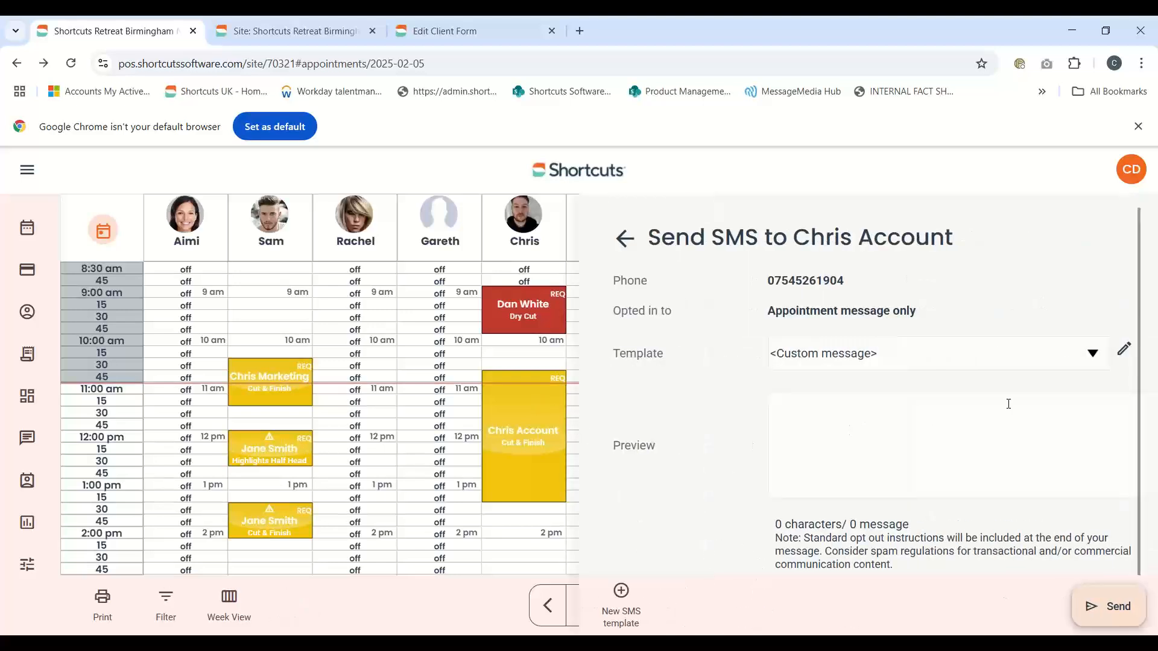
Step: Check the SMS template list for Open Toe Shoes and leave the SMS form without sending
click(1087, 361)
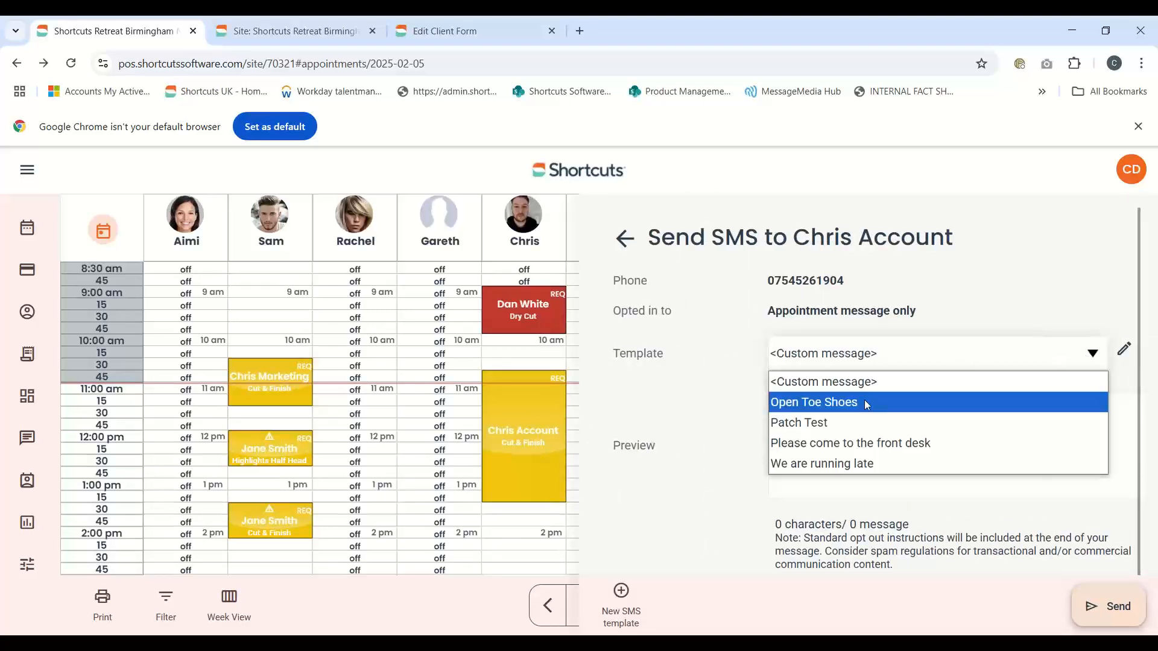
click(618, 252)
click(624, 239)
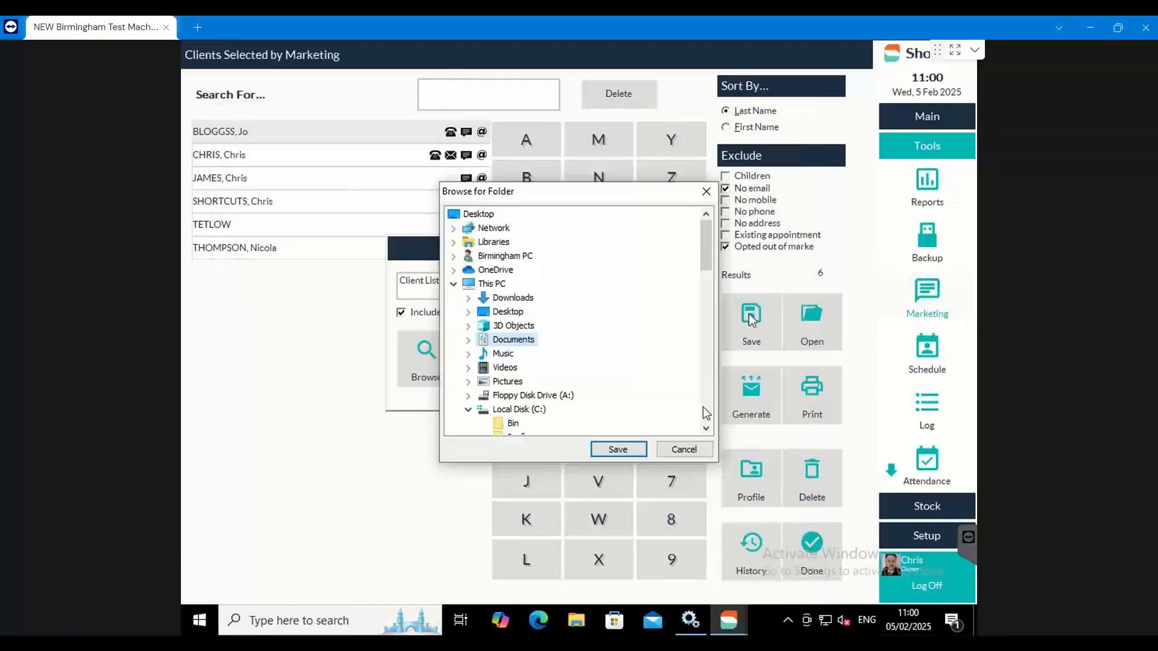
Step: Switch to the remote salon desktop, cancel saving the marketing client list and go to the appointment book
click(685, 449)
click(632, 351)
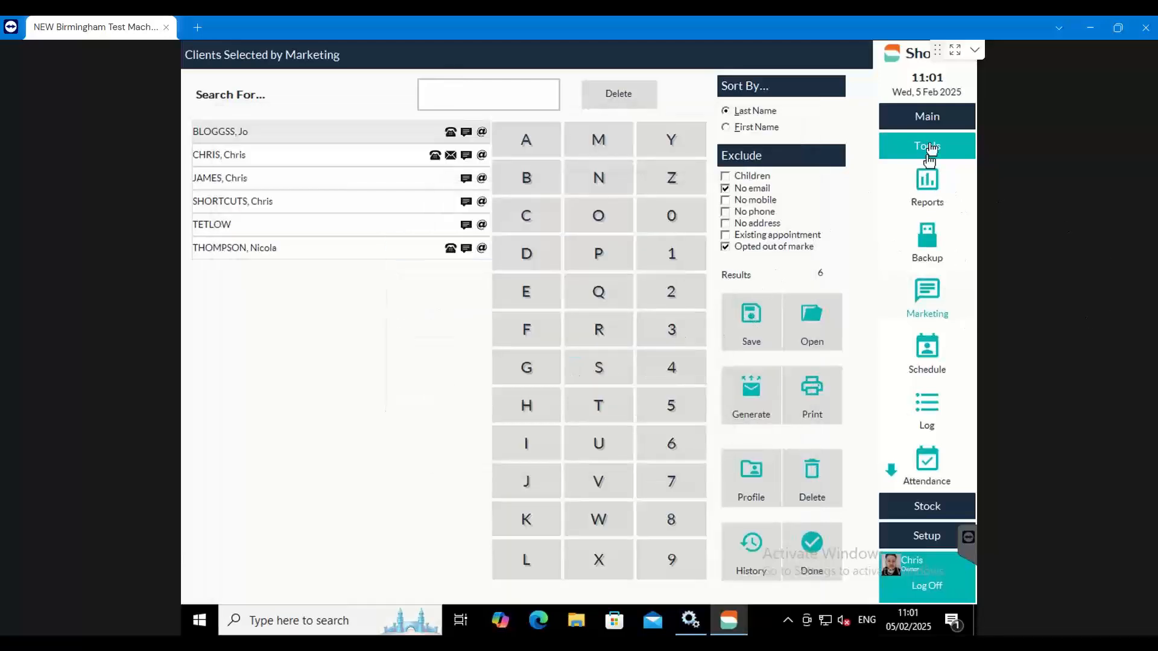
click(929, 120)
click(928, 148)
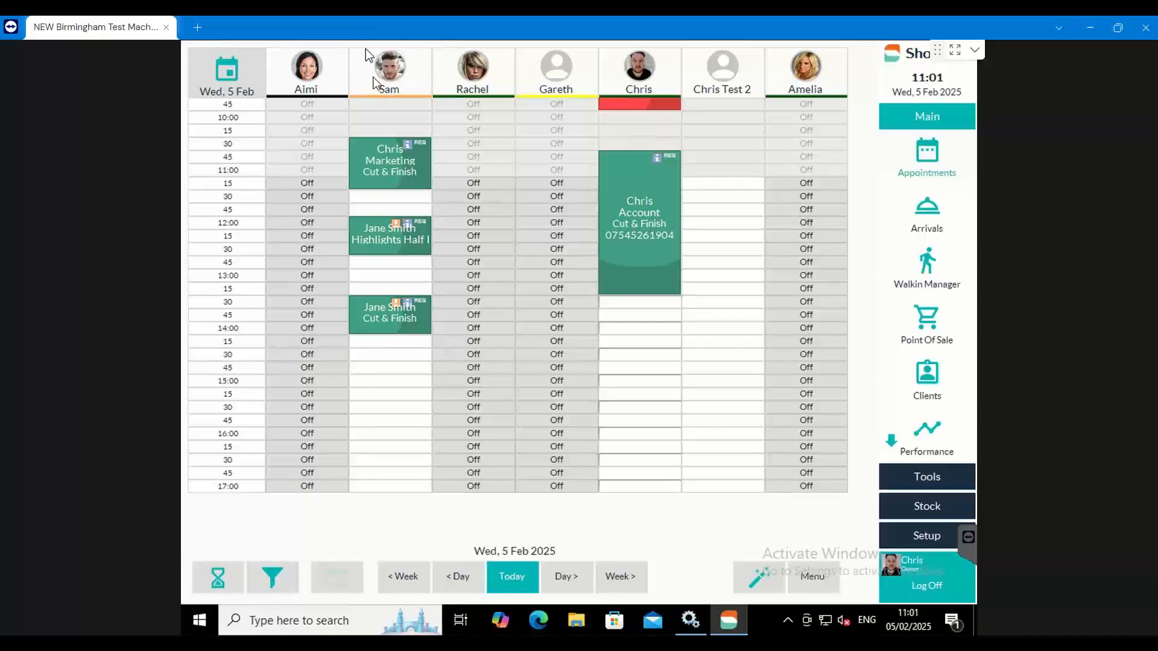
Step: Open the client SMS form for the stylist with the 12:00 highlights booking and select that client for a message
click(418, 73)
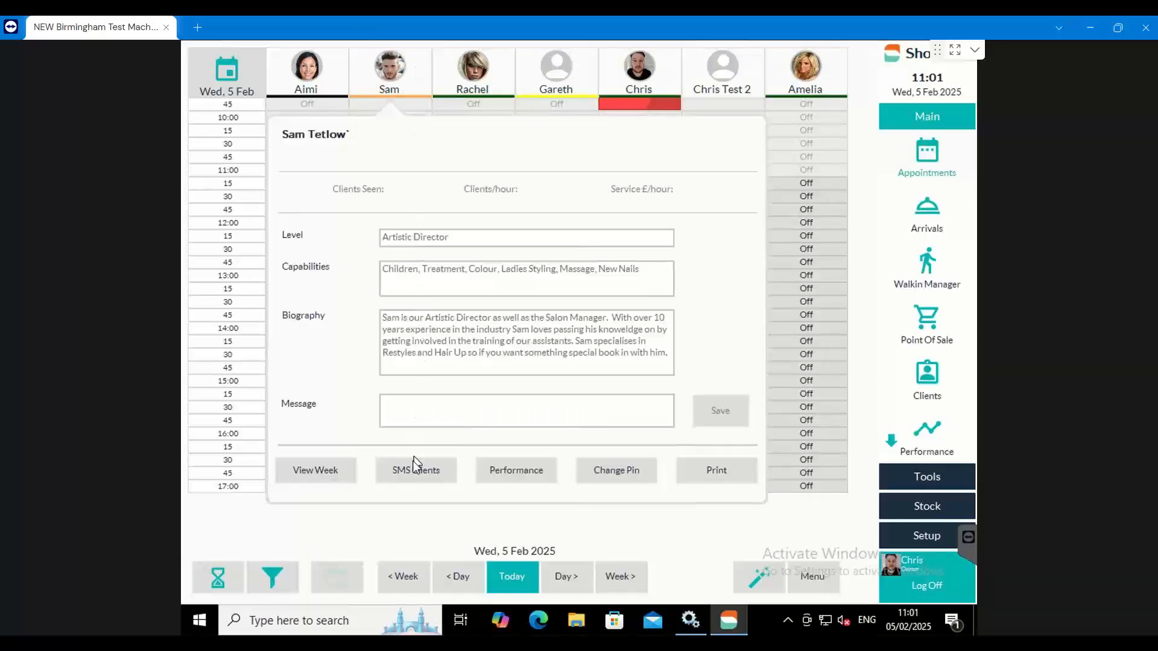
click(415, 476)
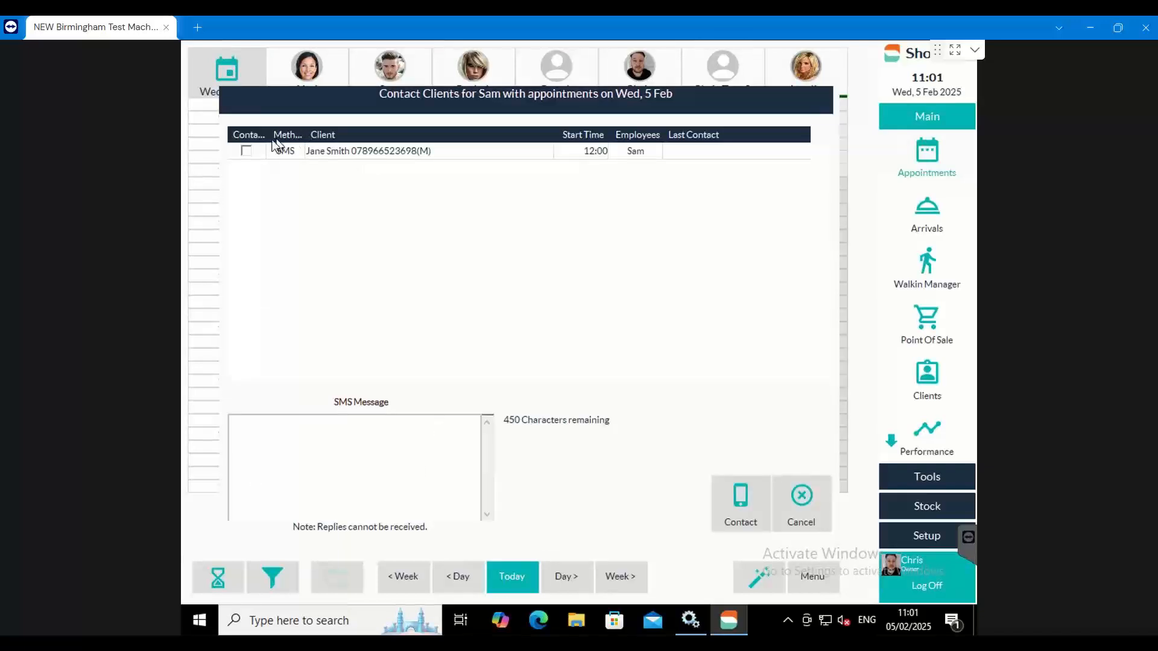
click(246, 151)
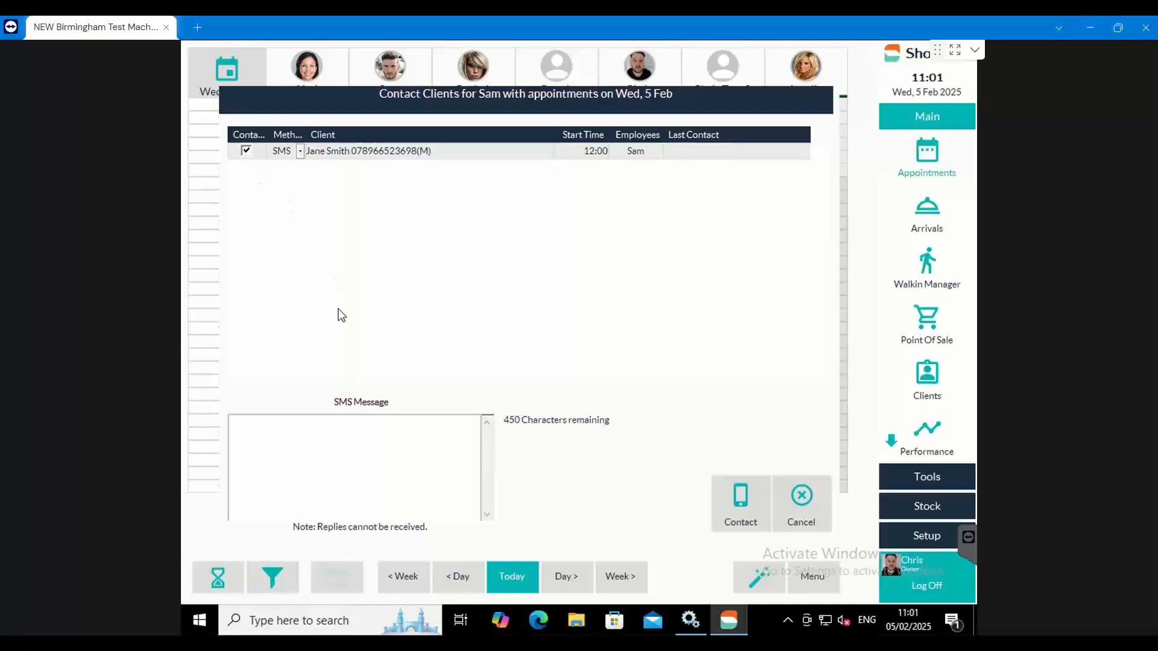
click(297, 442)
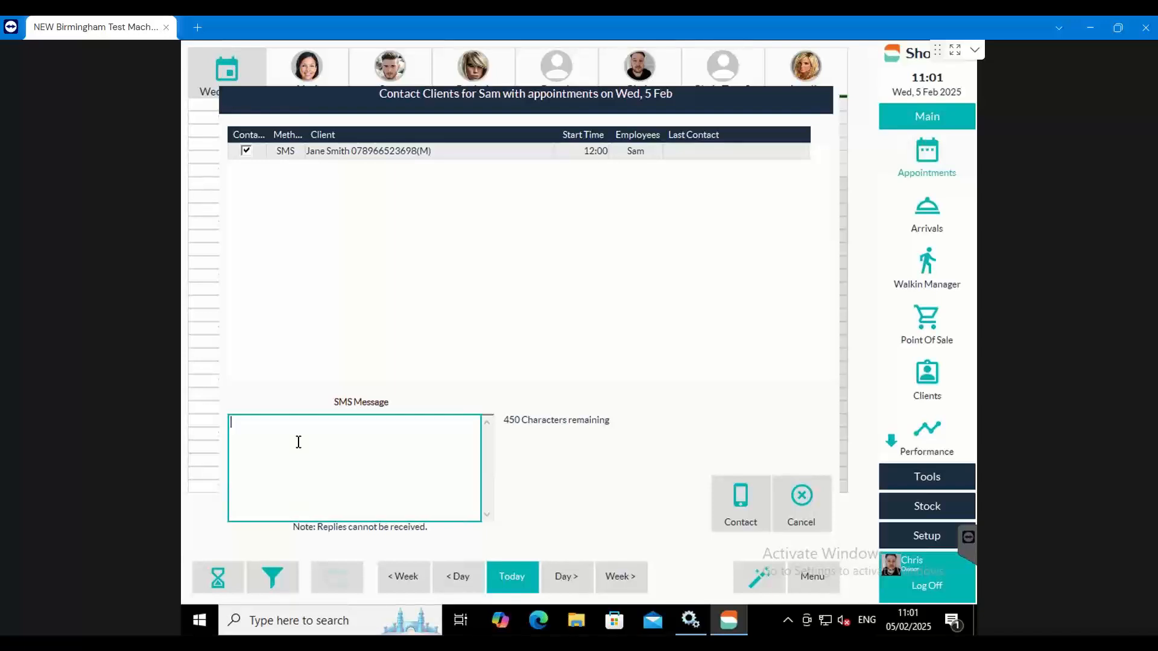
key(super)
text(note)
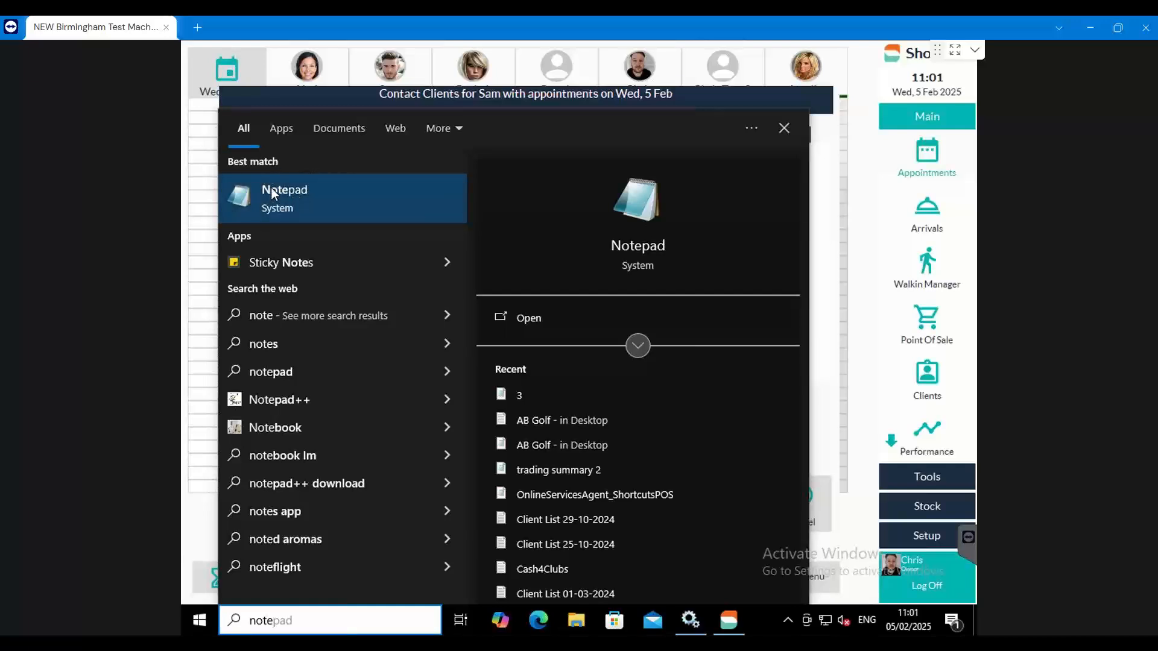
click(784, 128)
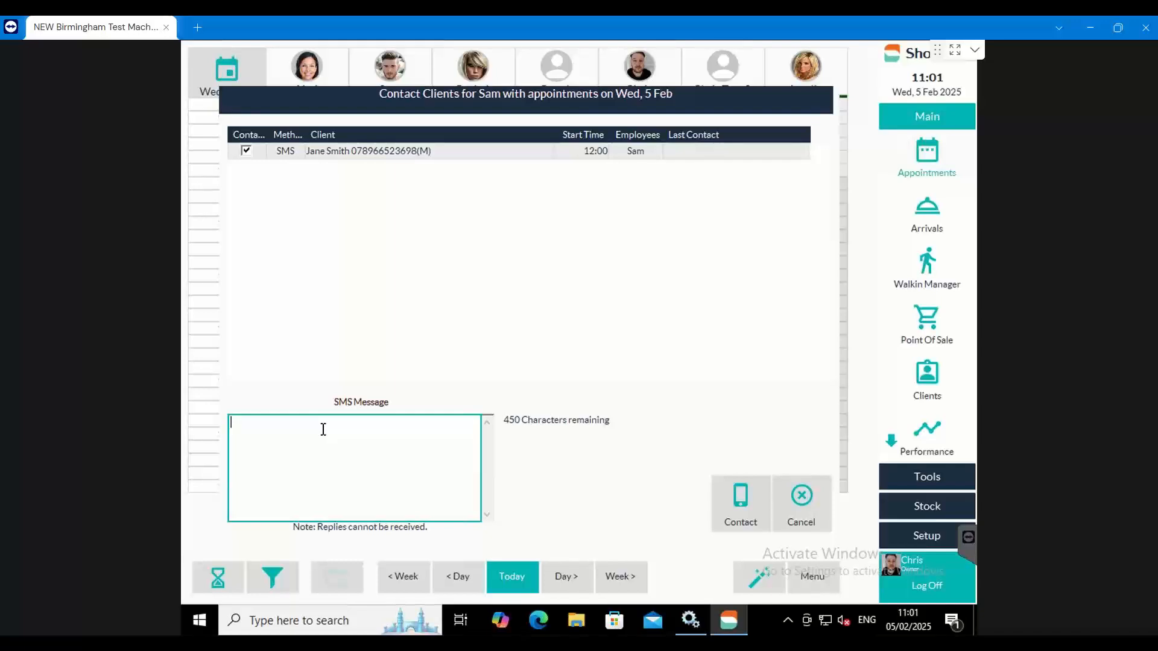
Step: Enter "Hi" and the client's first name as the SMS message, clear the text and cancel contacting the client
text(Hi)
text(Jane)
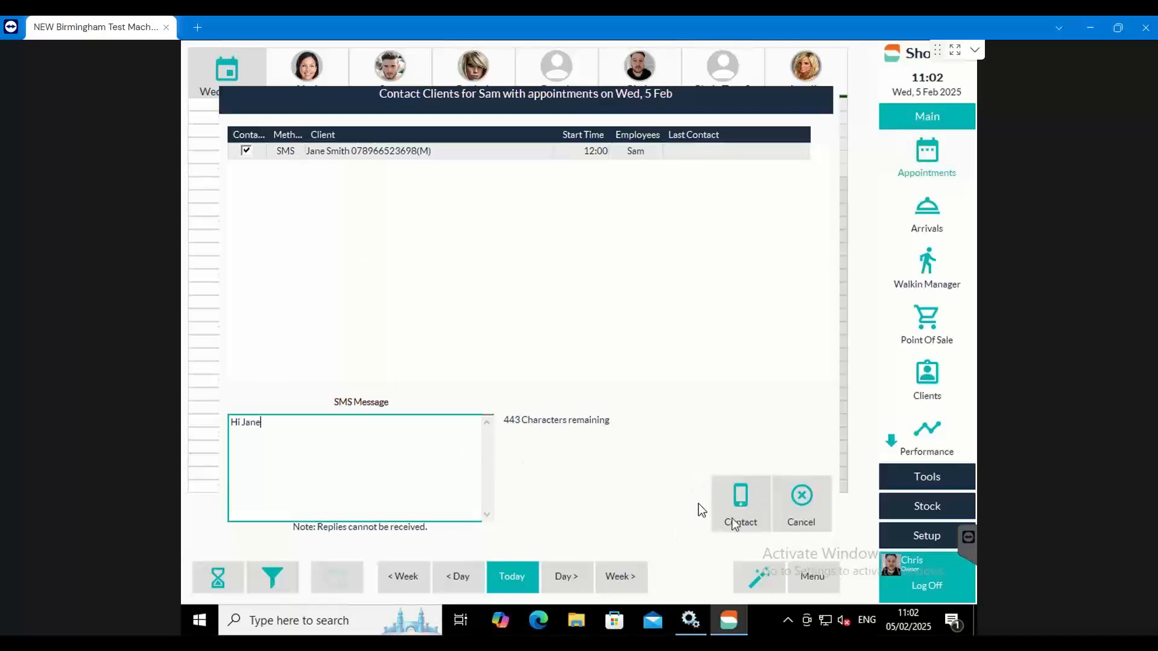
drag(299, 425, 217, 429)
key(BackSpace)
click(802, 496)
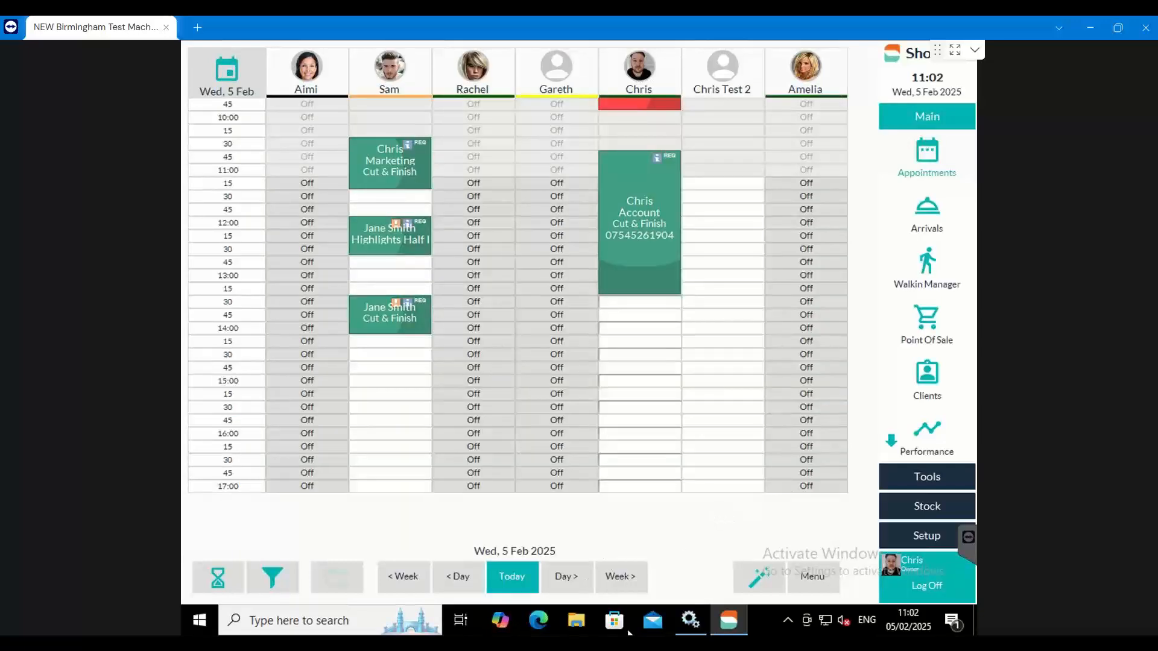
Step: Check out the 10:45 Cut & Finish appointment, accepting the privacy policy for a client over 16
mouse_move(653, 620)
right_click(633, 175)
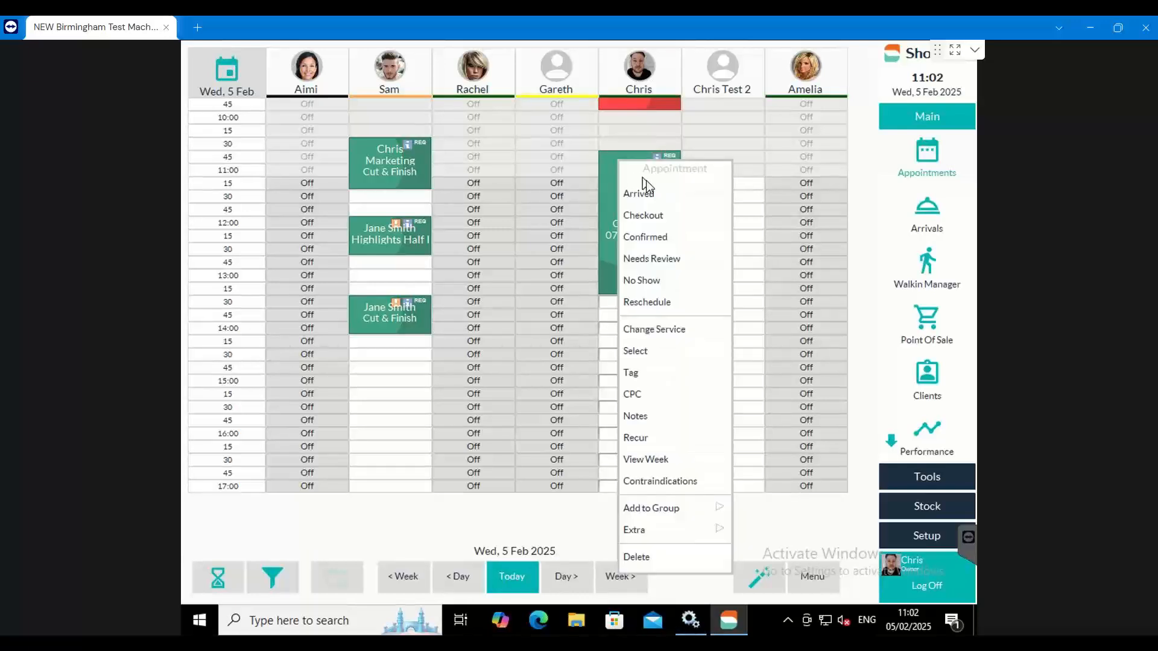
click(650, 217)
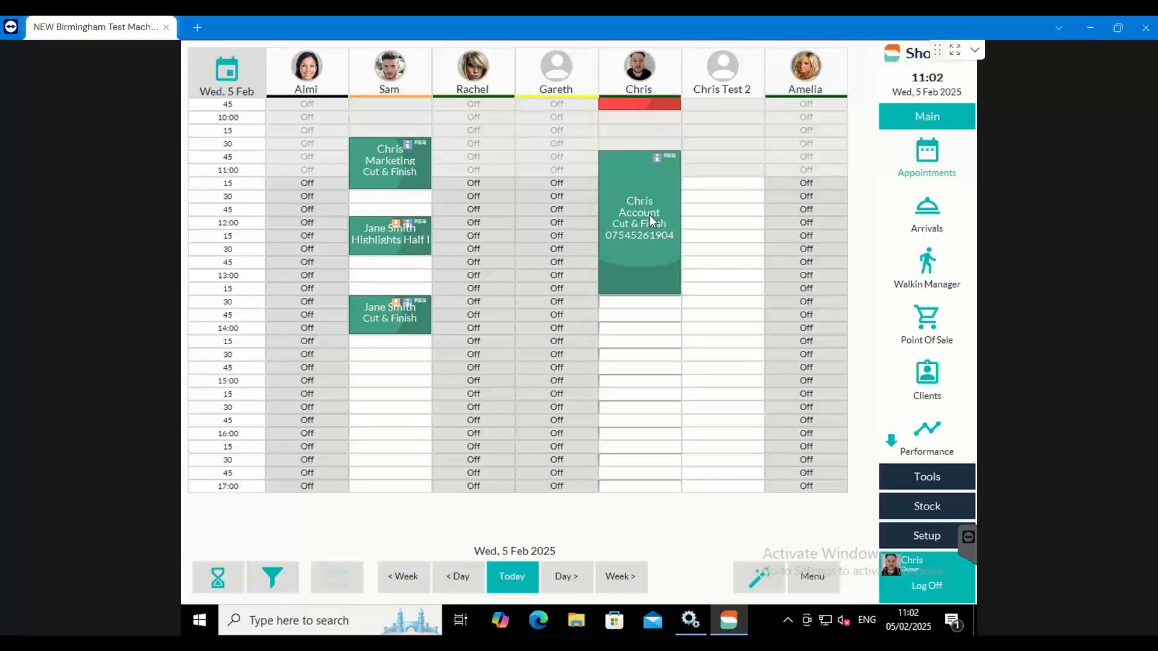
click(778, 475)
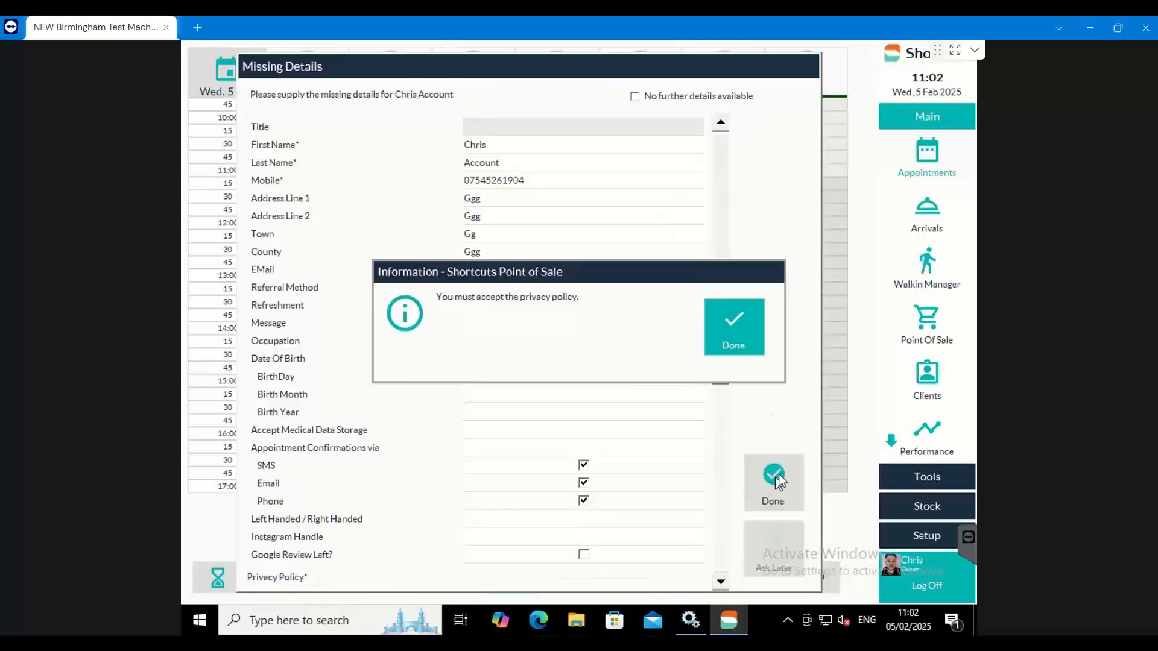
click(740, 334)
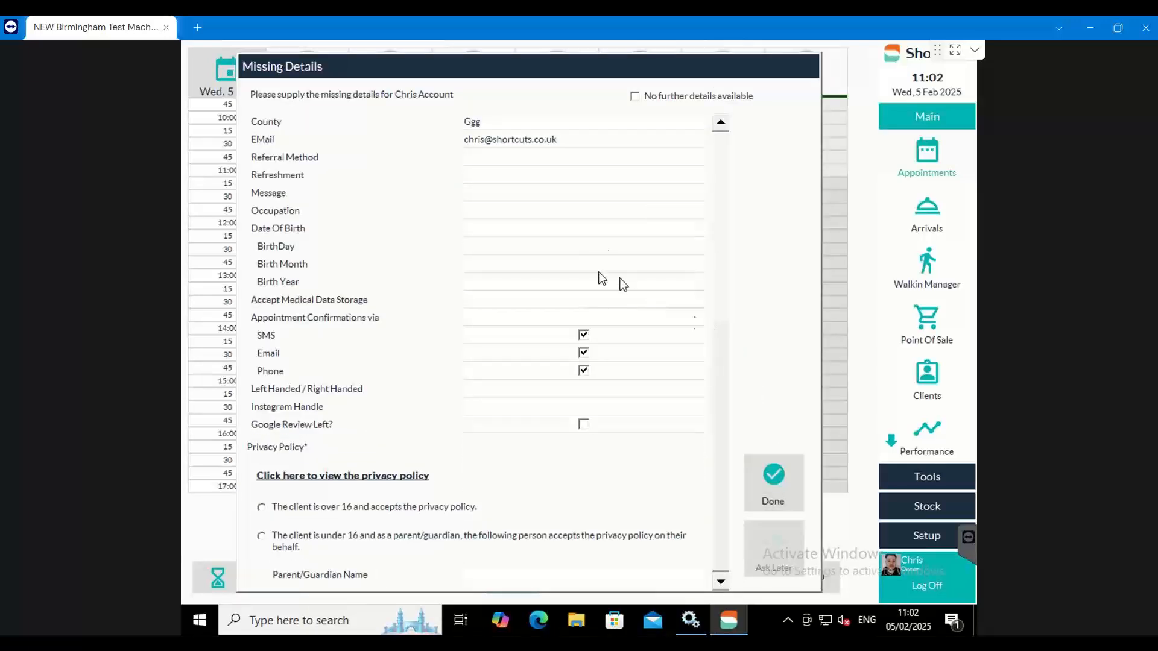
click(382, 512)
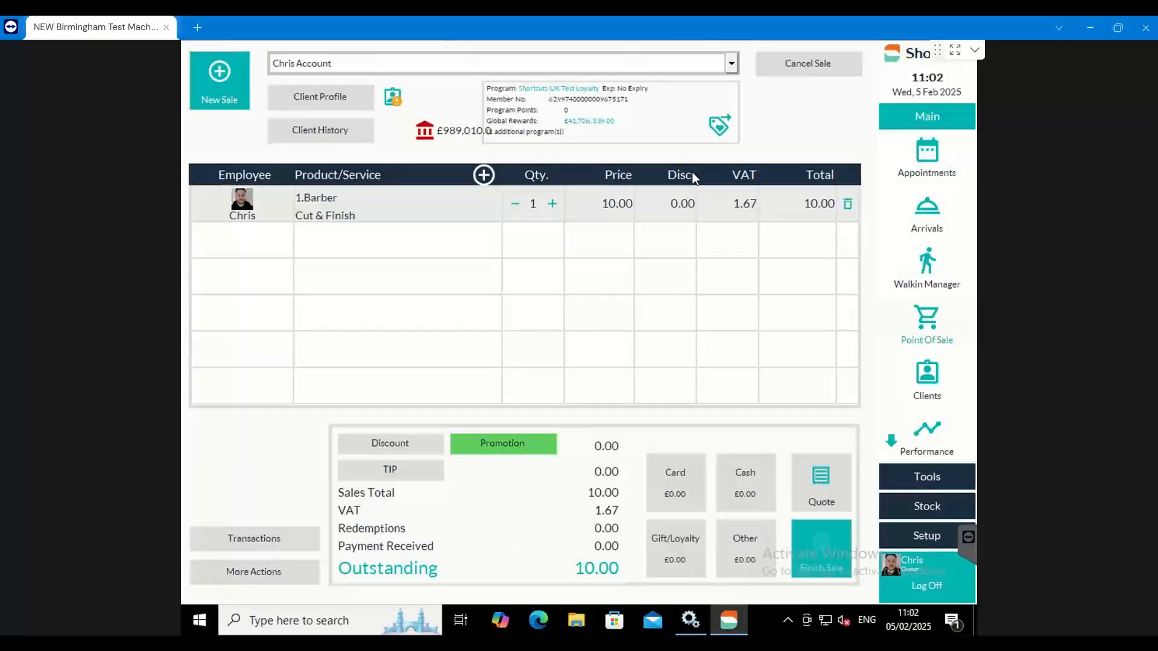
Step: Apply the Val14 discount to the Cut & Finish line of the sale
click(675, 208)
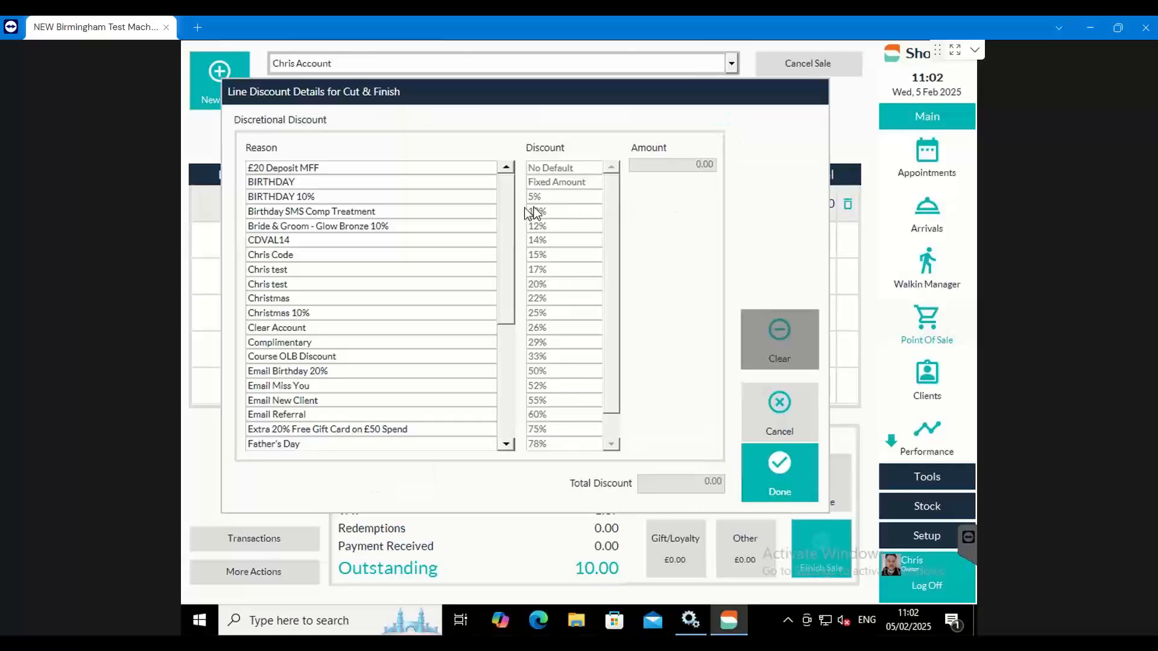
drag(507, 223, 511, 370)
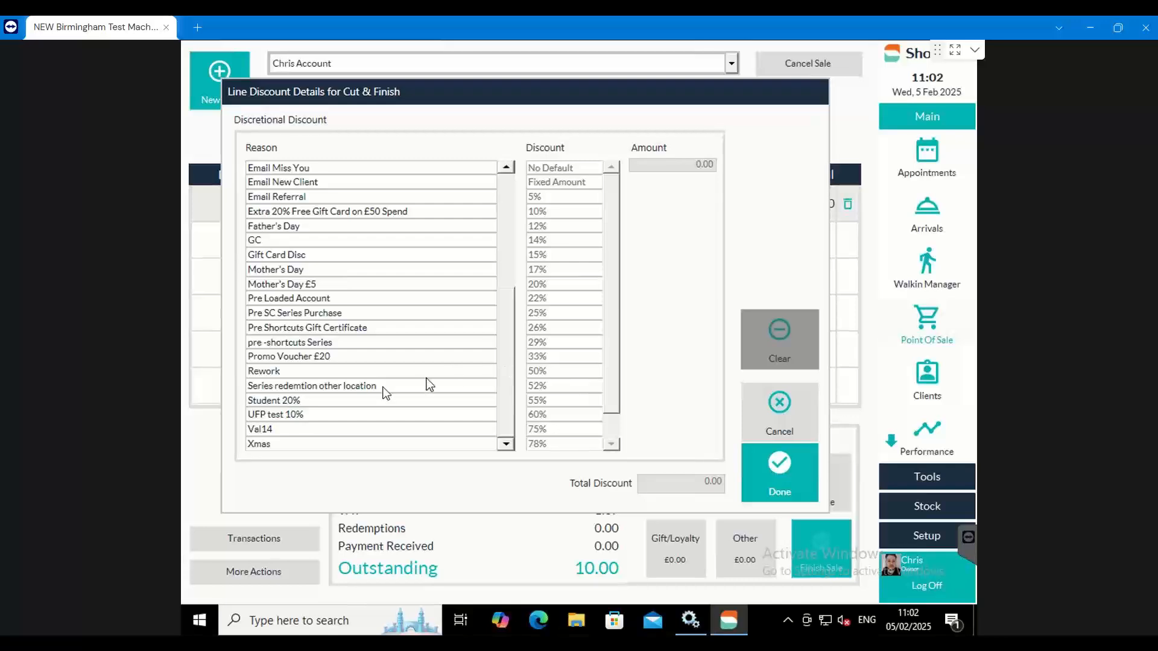
click(277, 429)
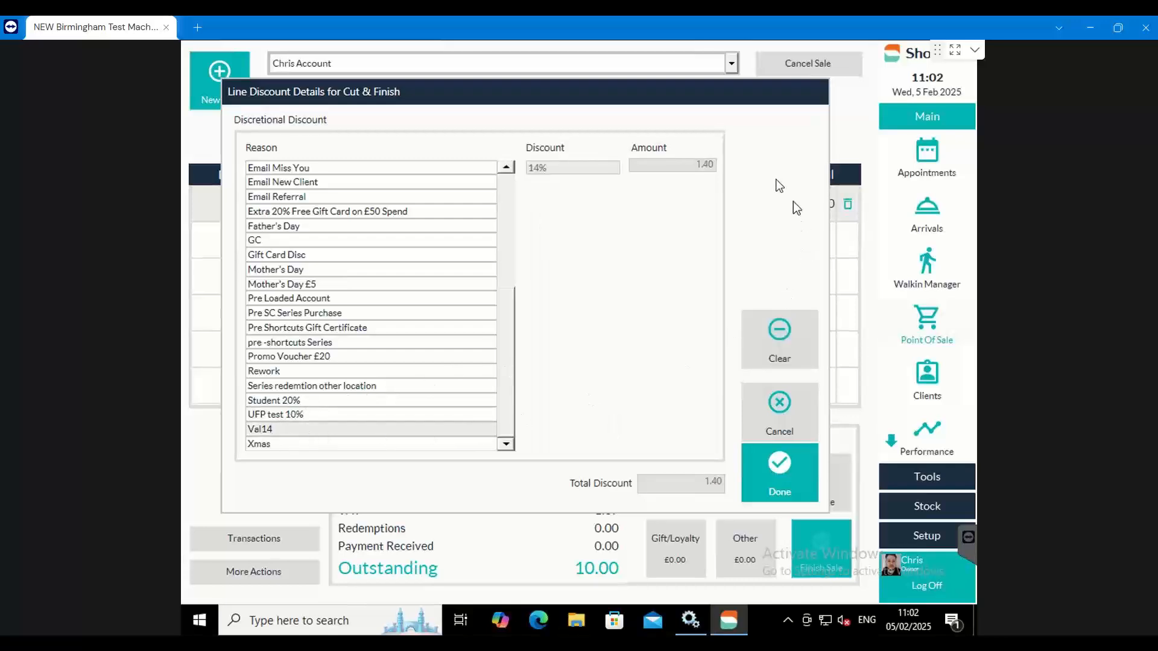
click(763, 452)
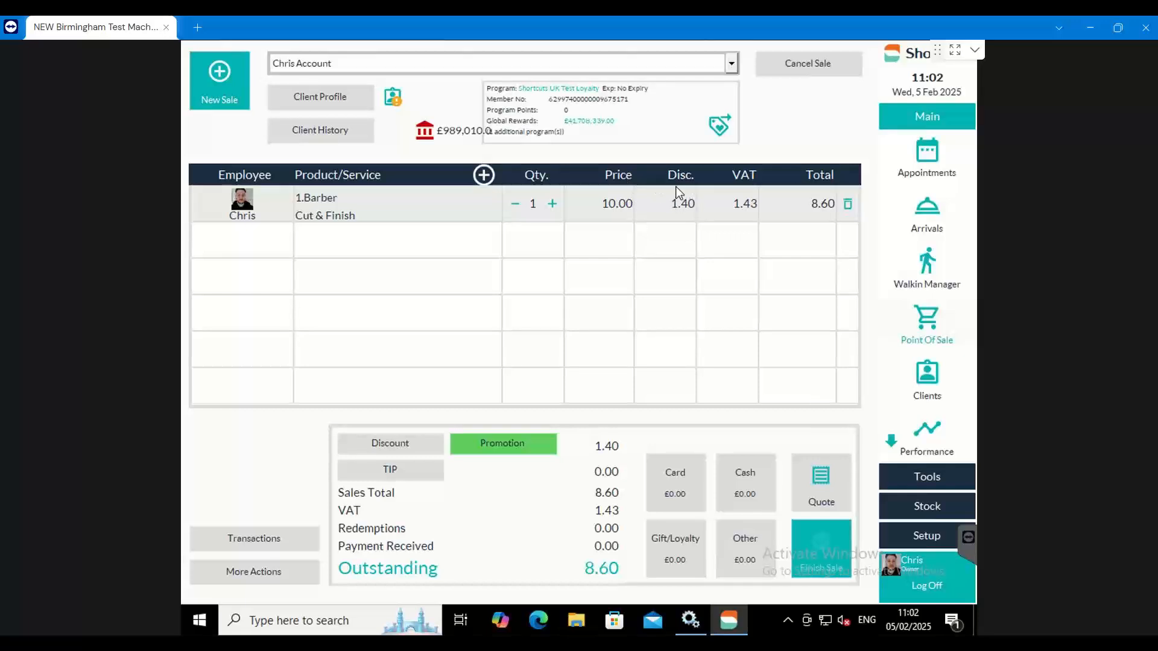
Step: Take the full payment in cash and finish the sale without rebooking the client
click(739, 479)
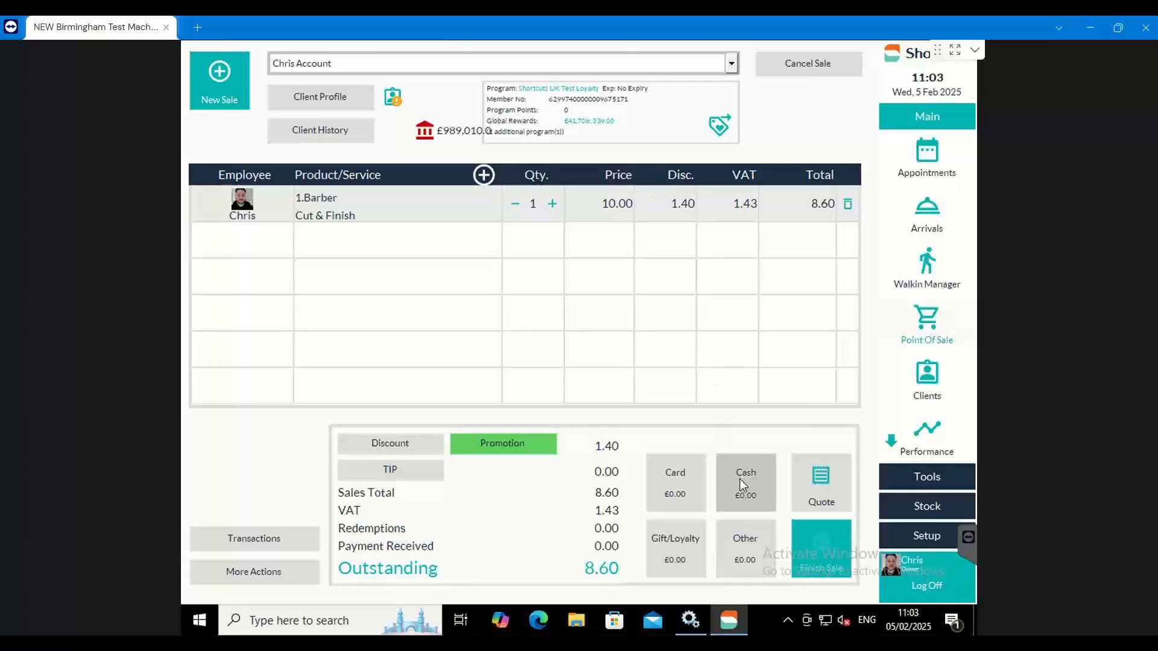
click(637, 391)
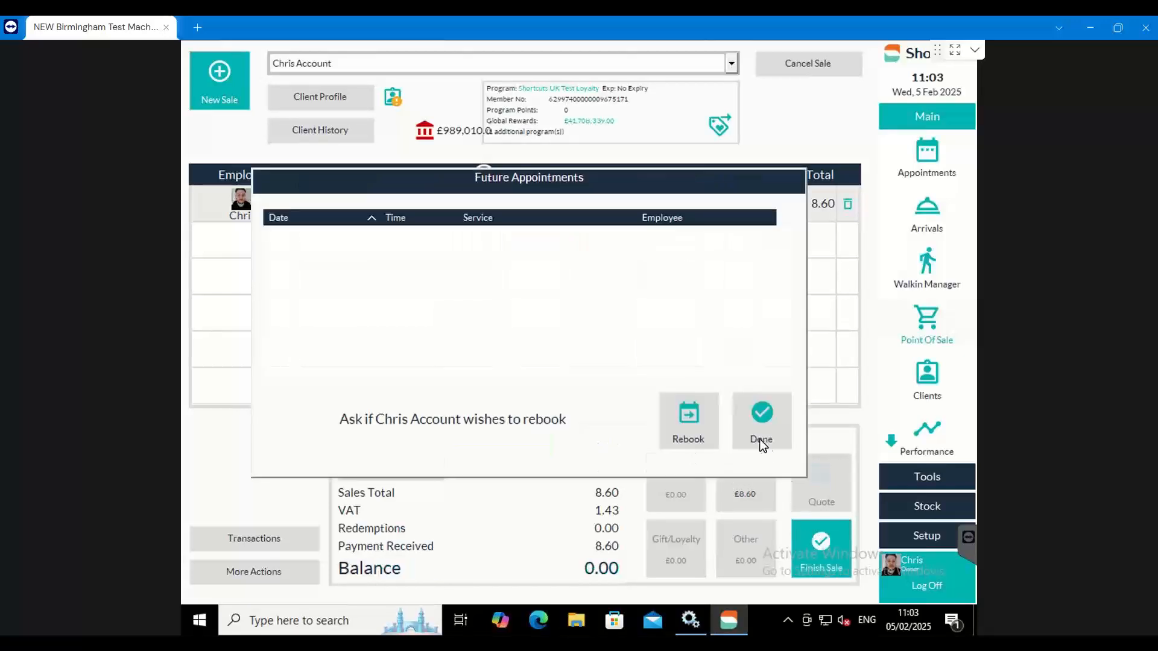
click(763, 444)
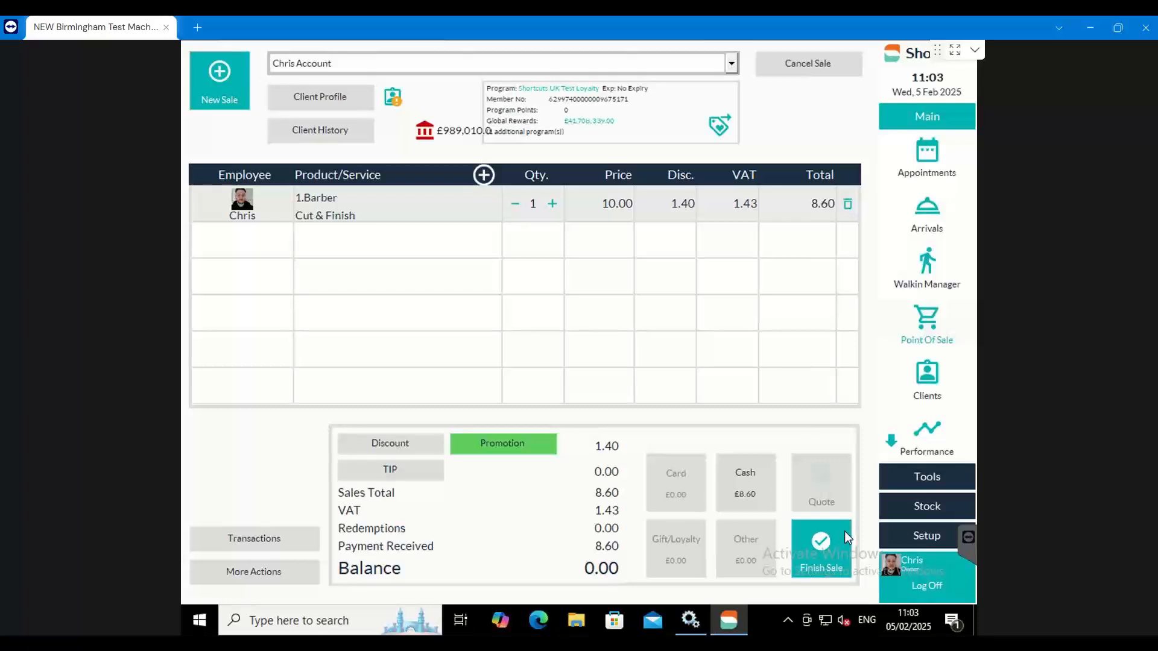
click(821, 542)
click(576, 426)
Step: Switch to Shortcuts in Chrome and view the Campaign summary report for 02/02/2025 - 08/02/2025, examining its ongoing and once-off campaigns
click(422, 642)
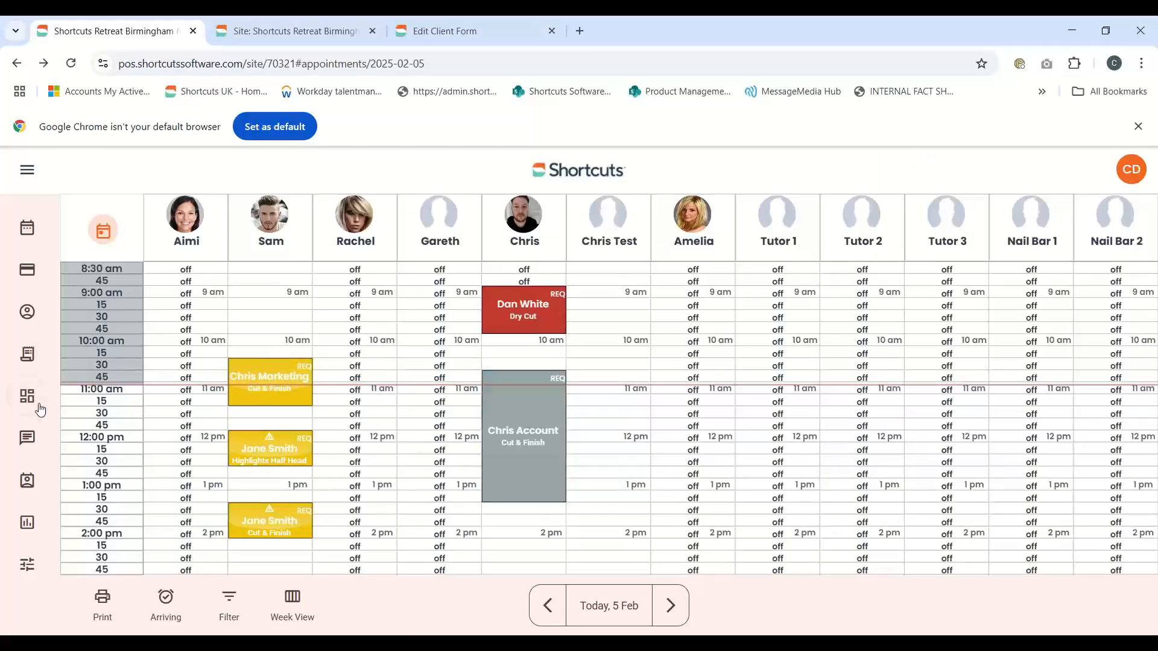
click(33, 524)
scroll(158, 474, down, 3)
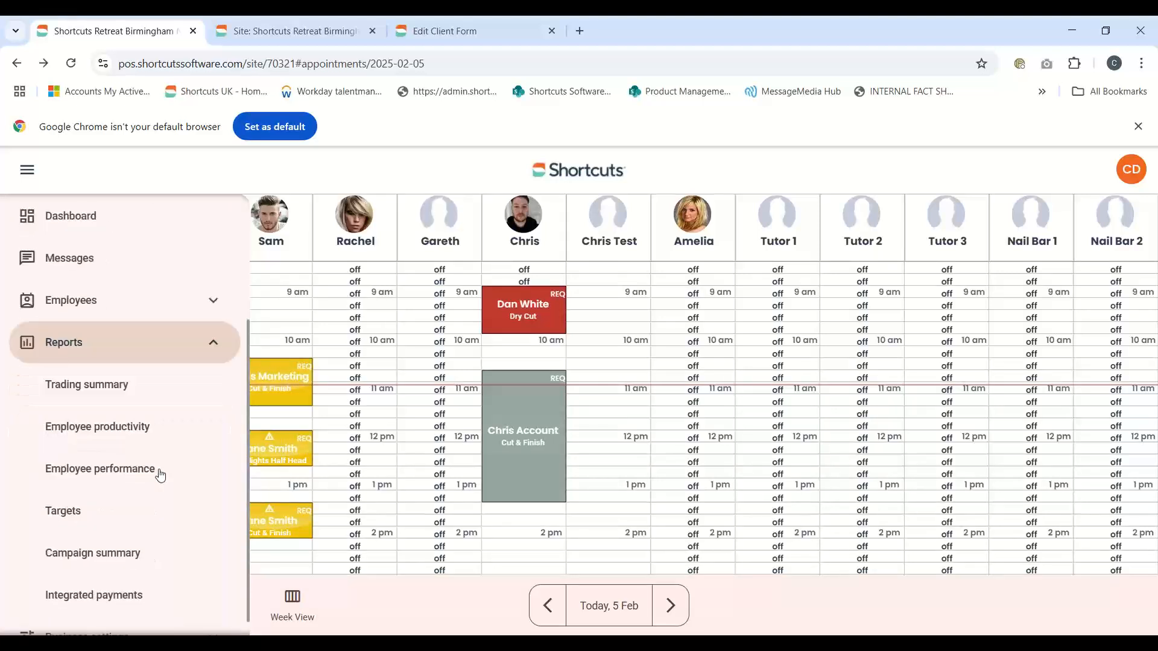
scroll(160, 475, down, 1)
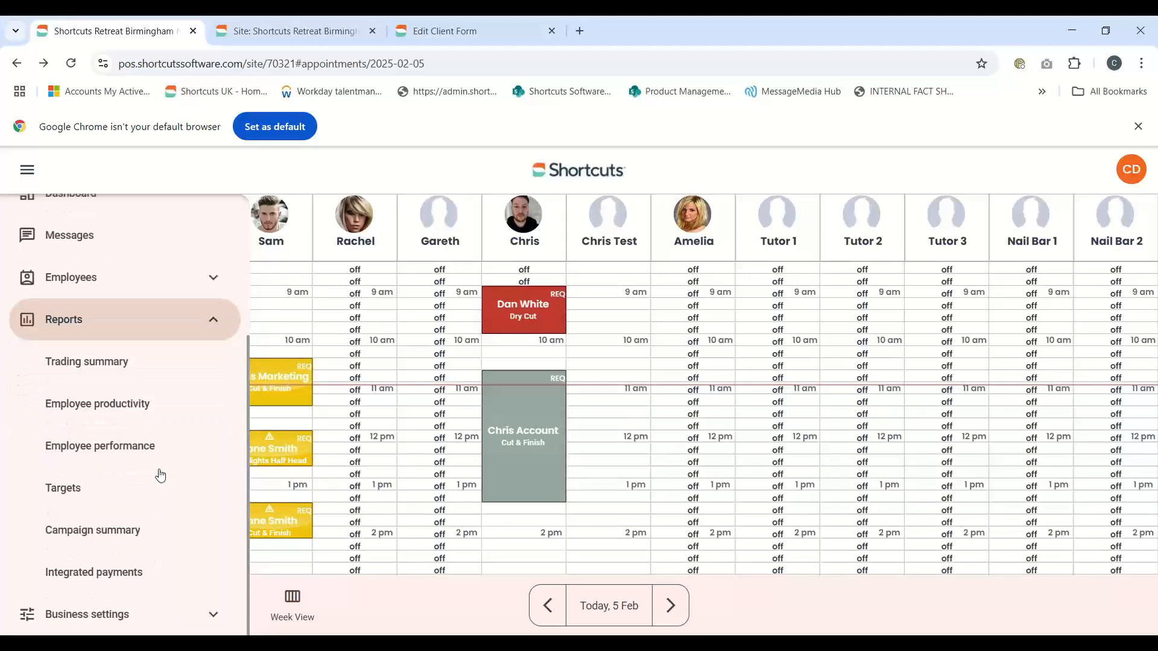
click(57, 534)
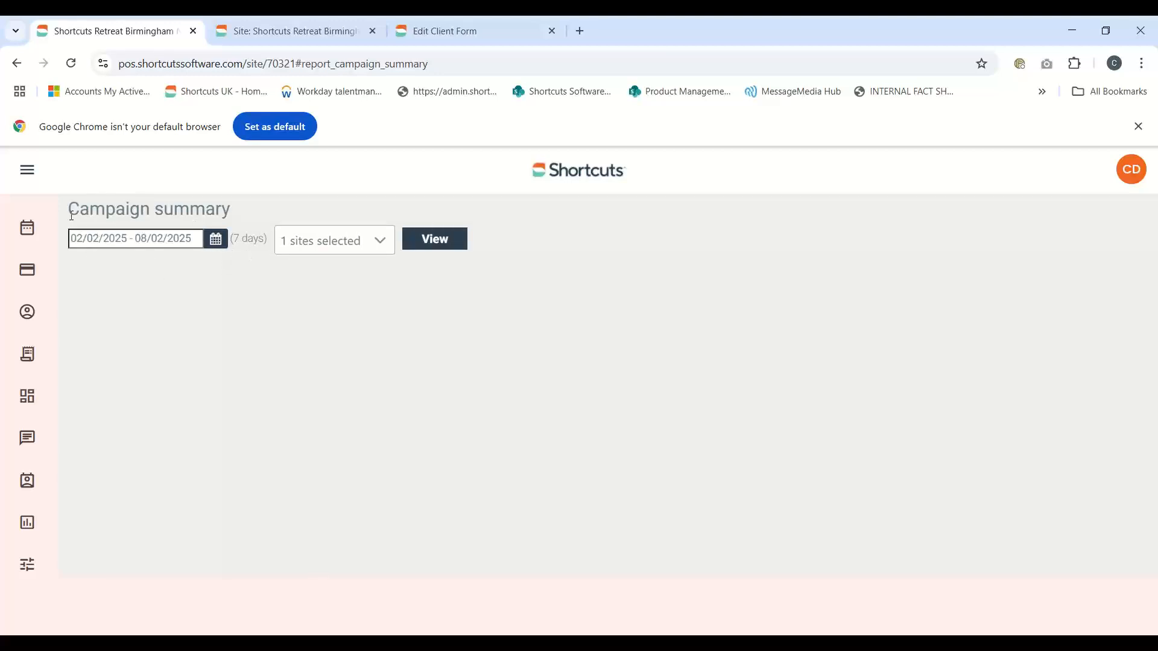
click(454, 248)
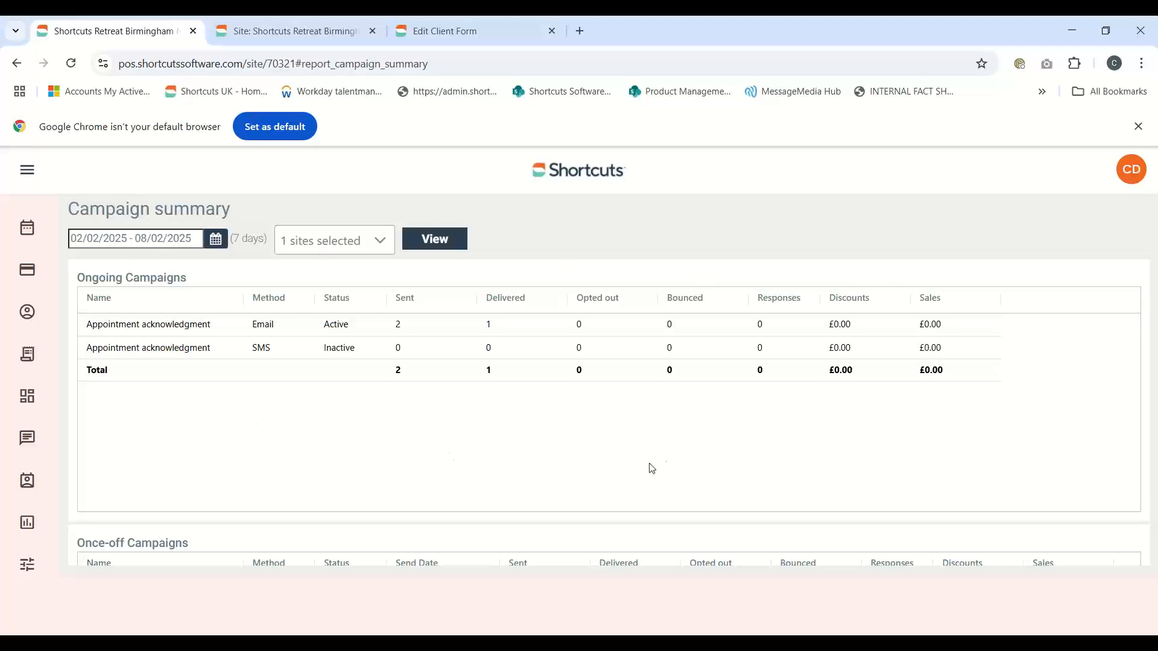
scroll(657, 458, down, 1)
scroll(608, 388, down, 1)
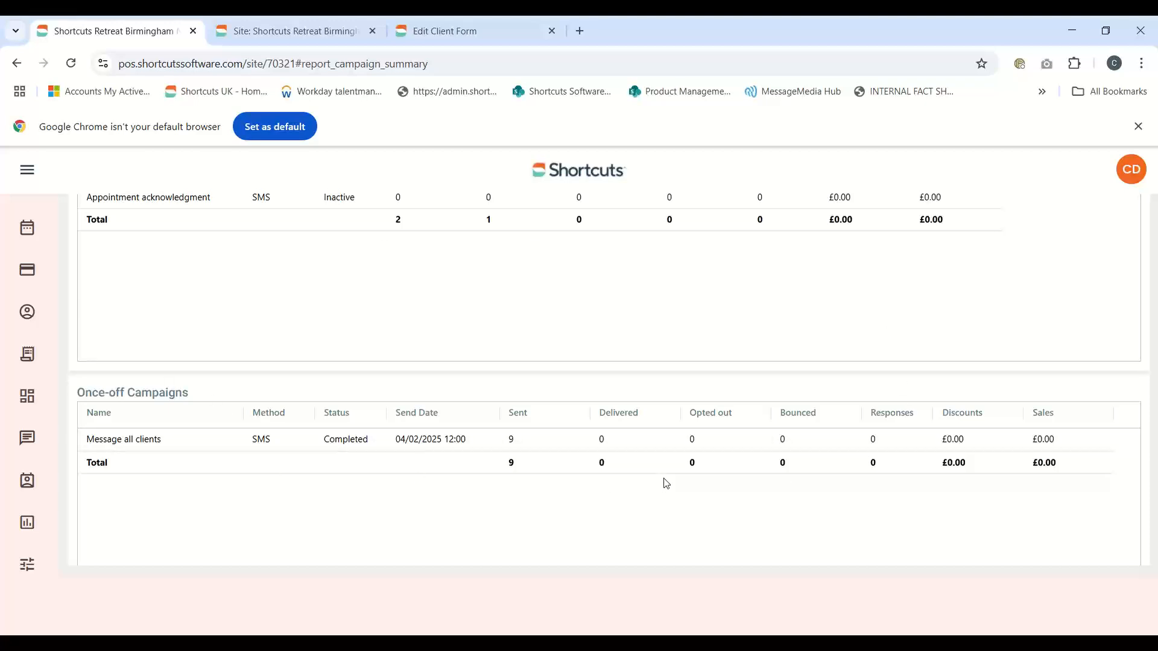
scroll(666, 483, up, 3)
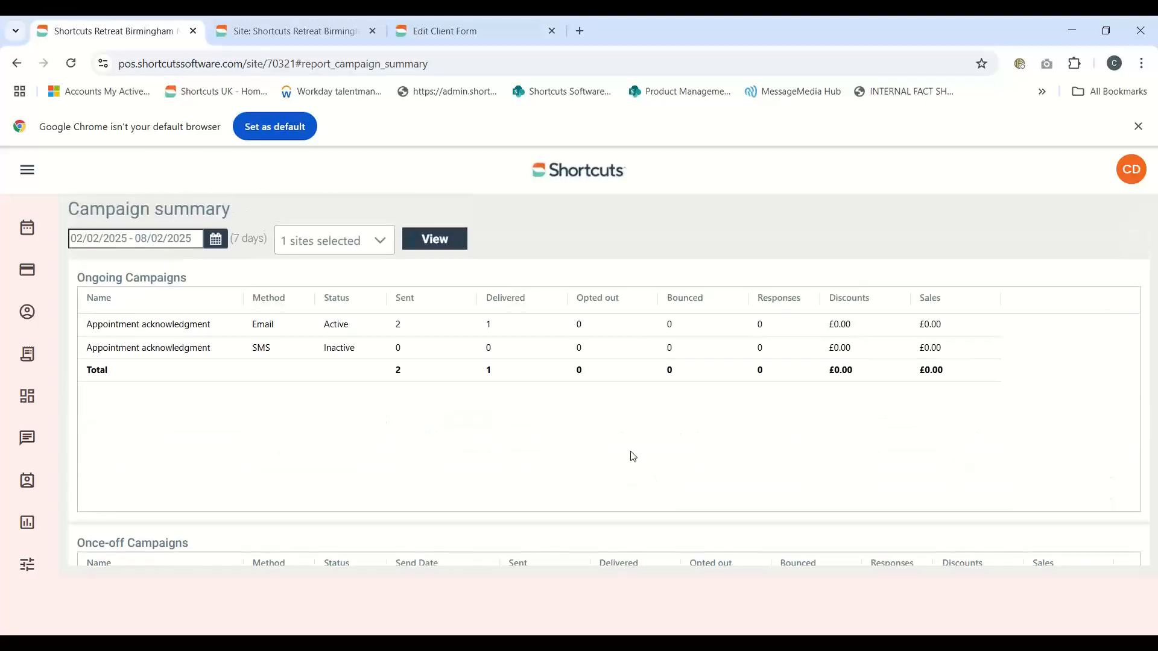